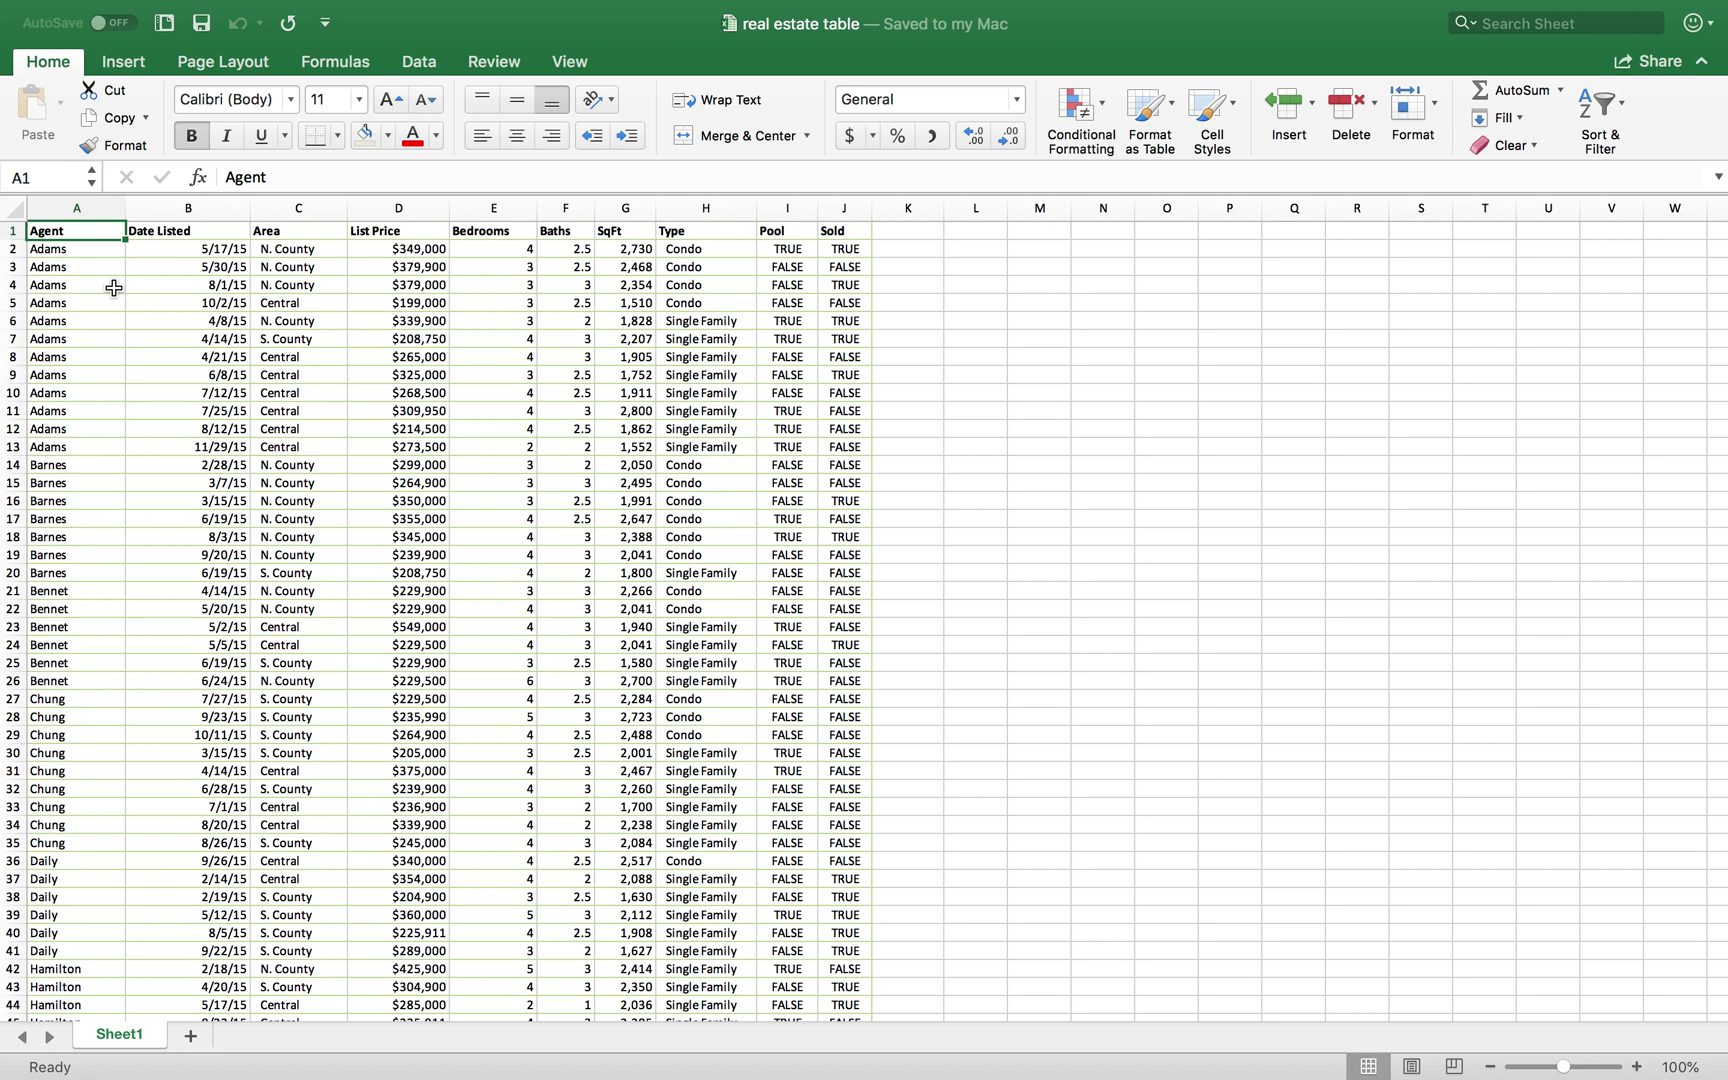
Review the first listings' values from Date Listed through Sold, including List Price
click(177, 255)
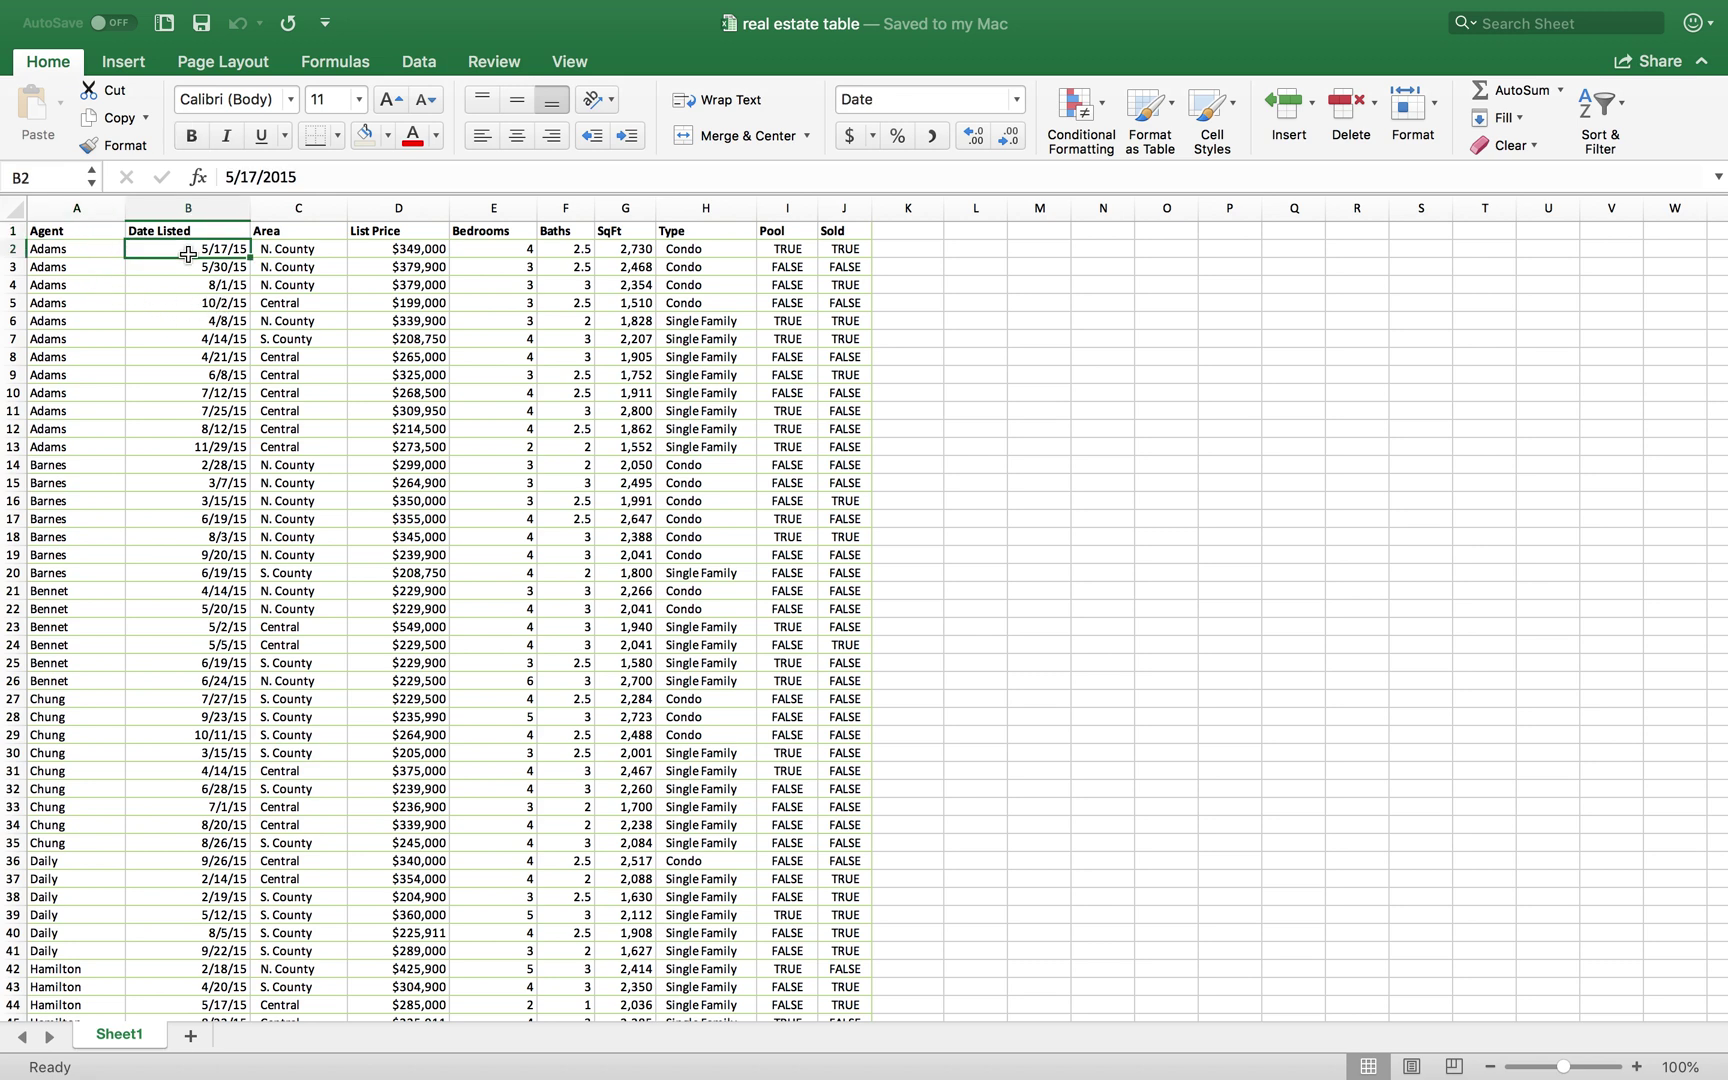
click(310, 252)
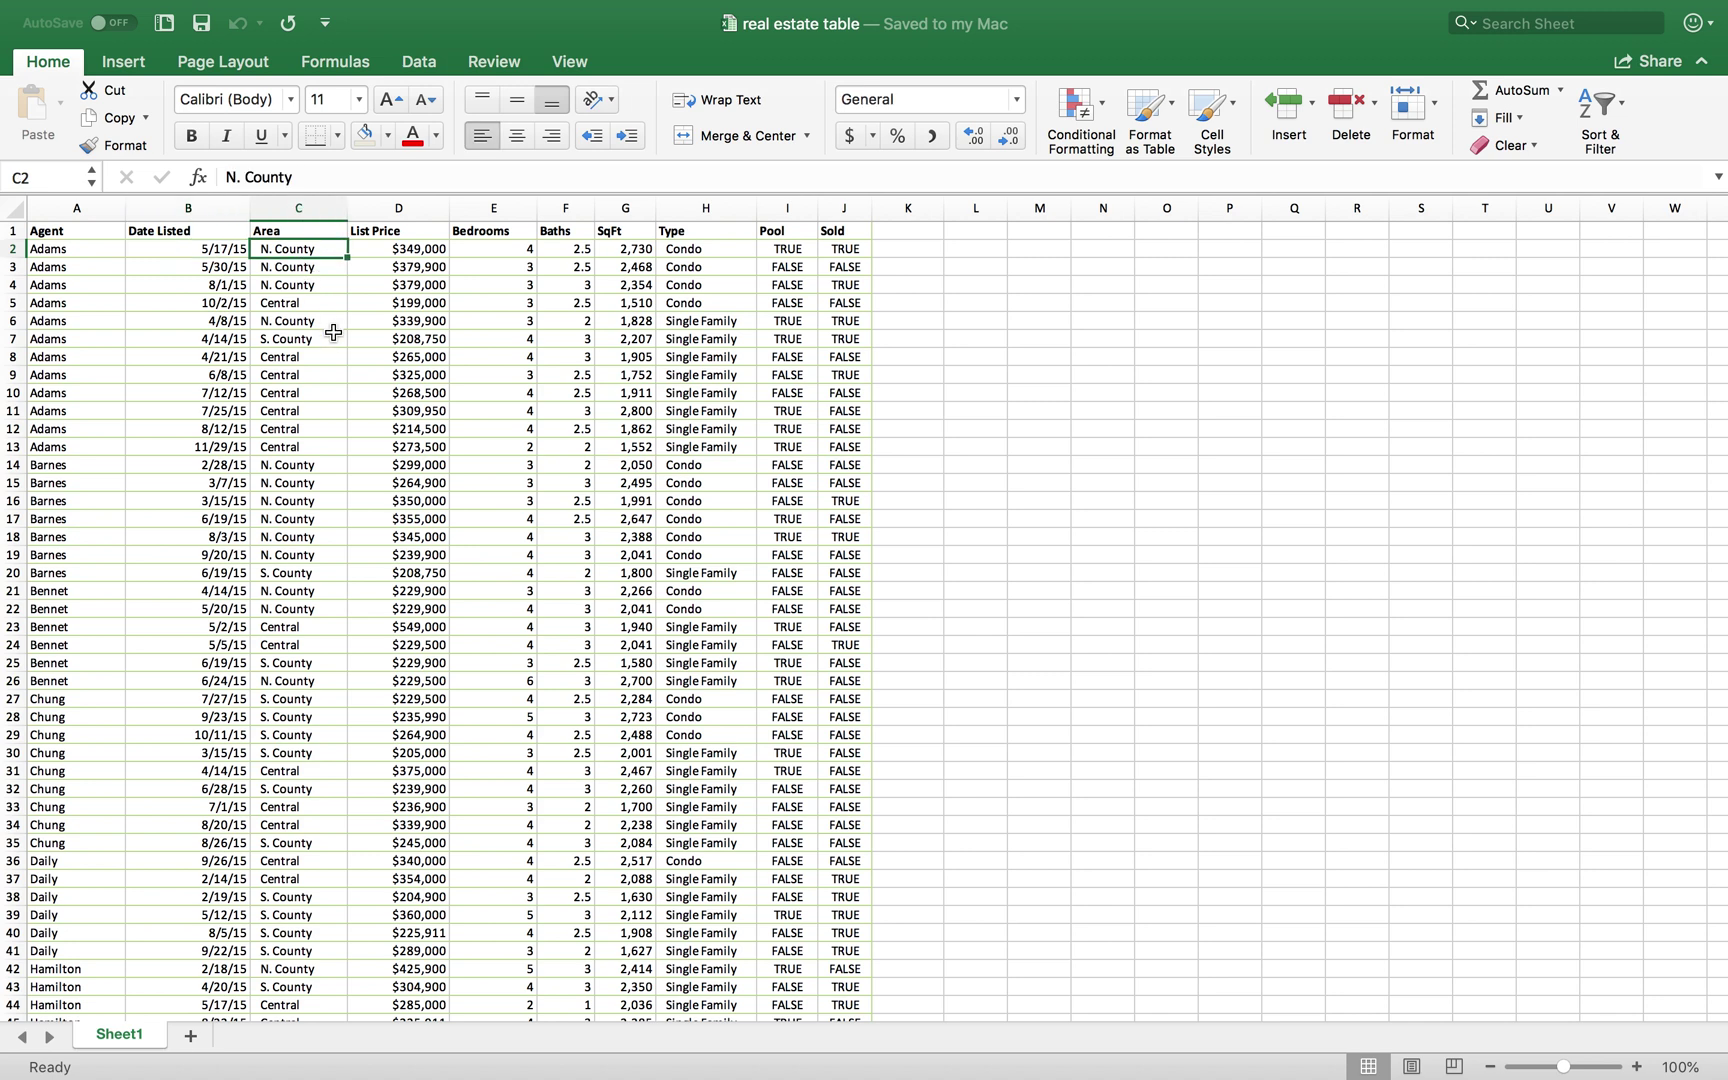
click(426, 256)
click(502, 251)
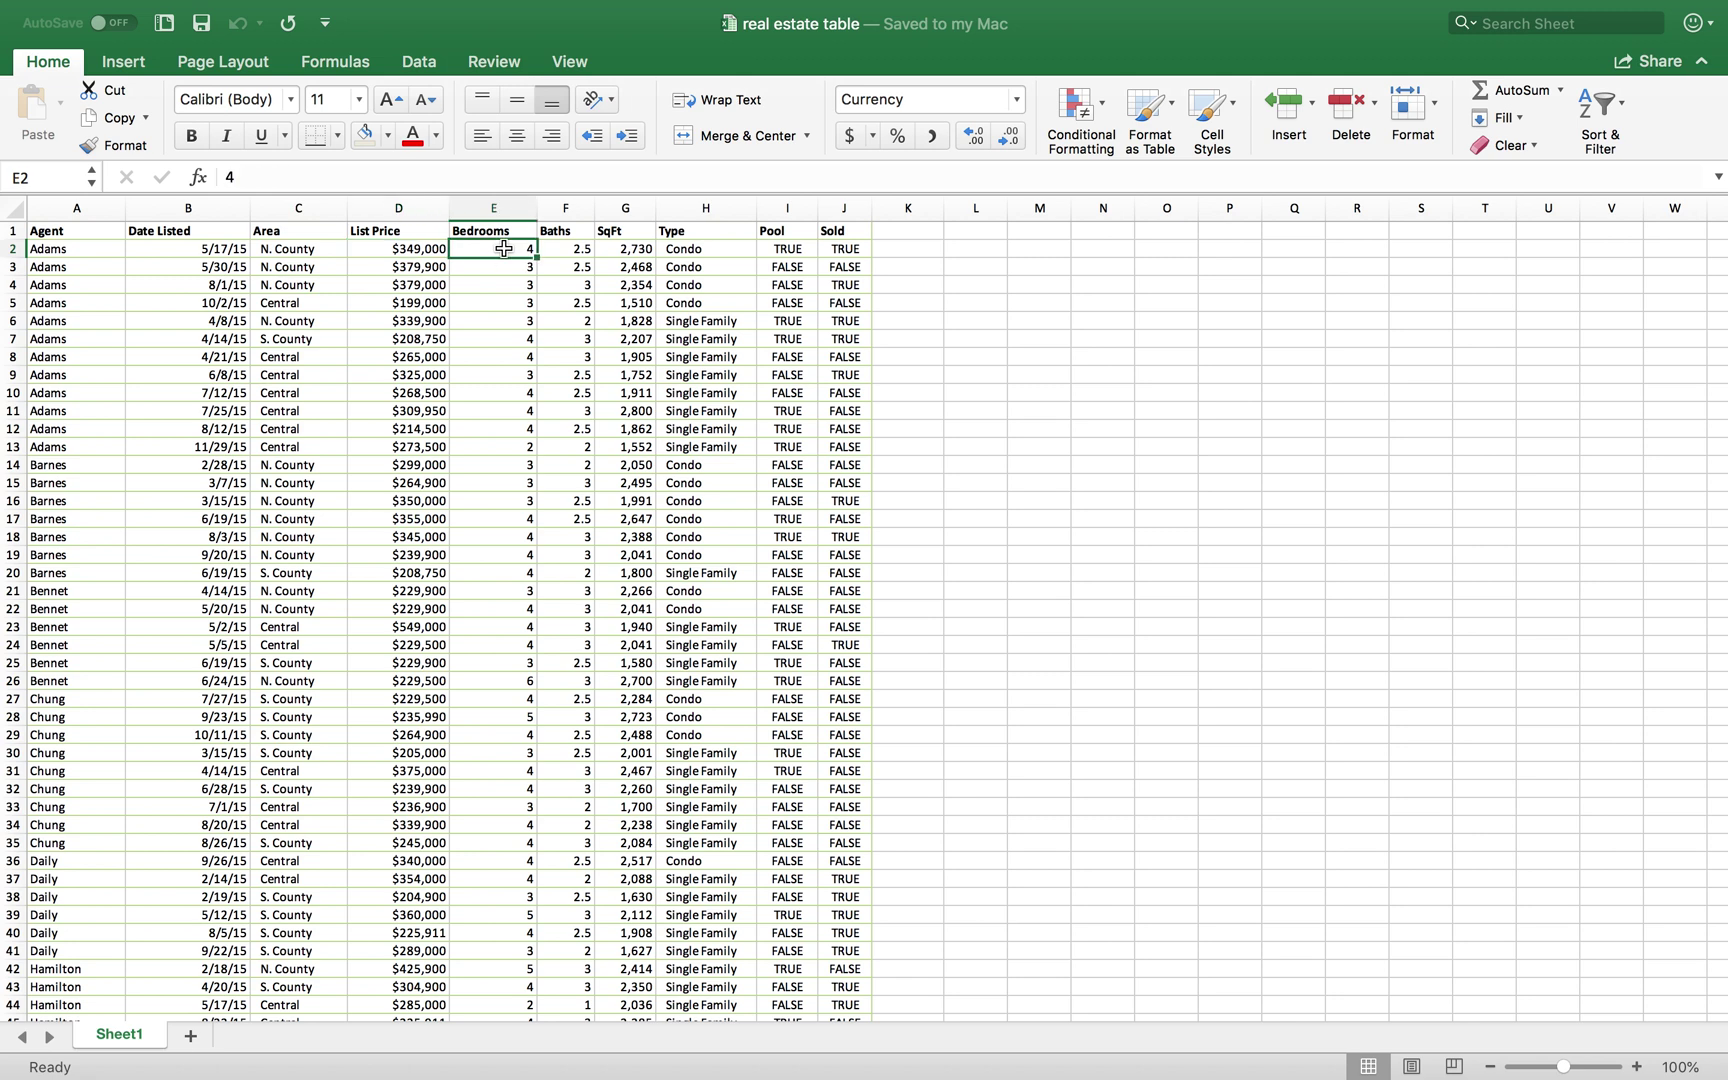
click(591, 251)
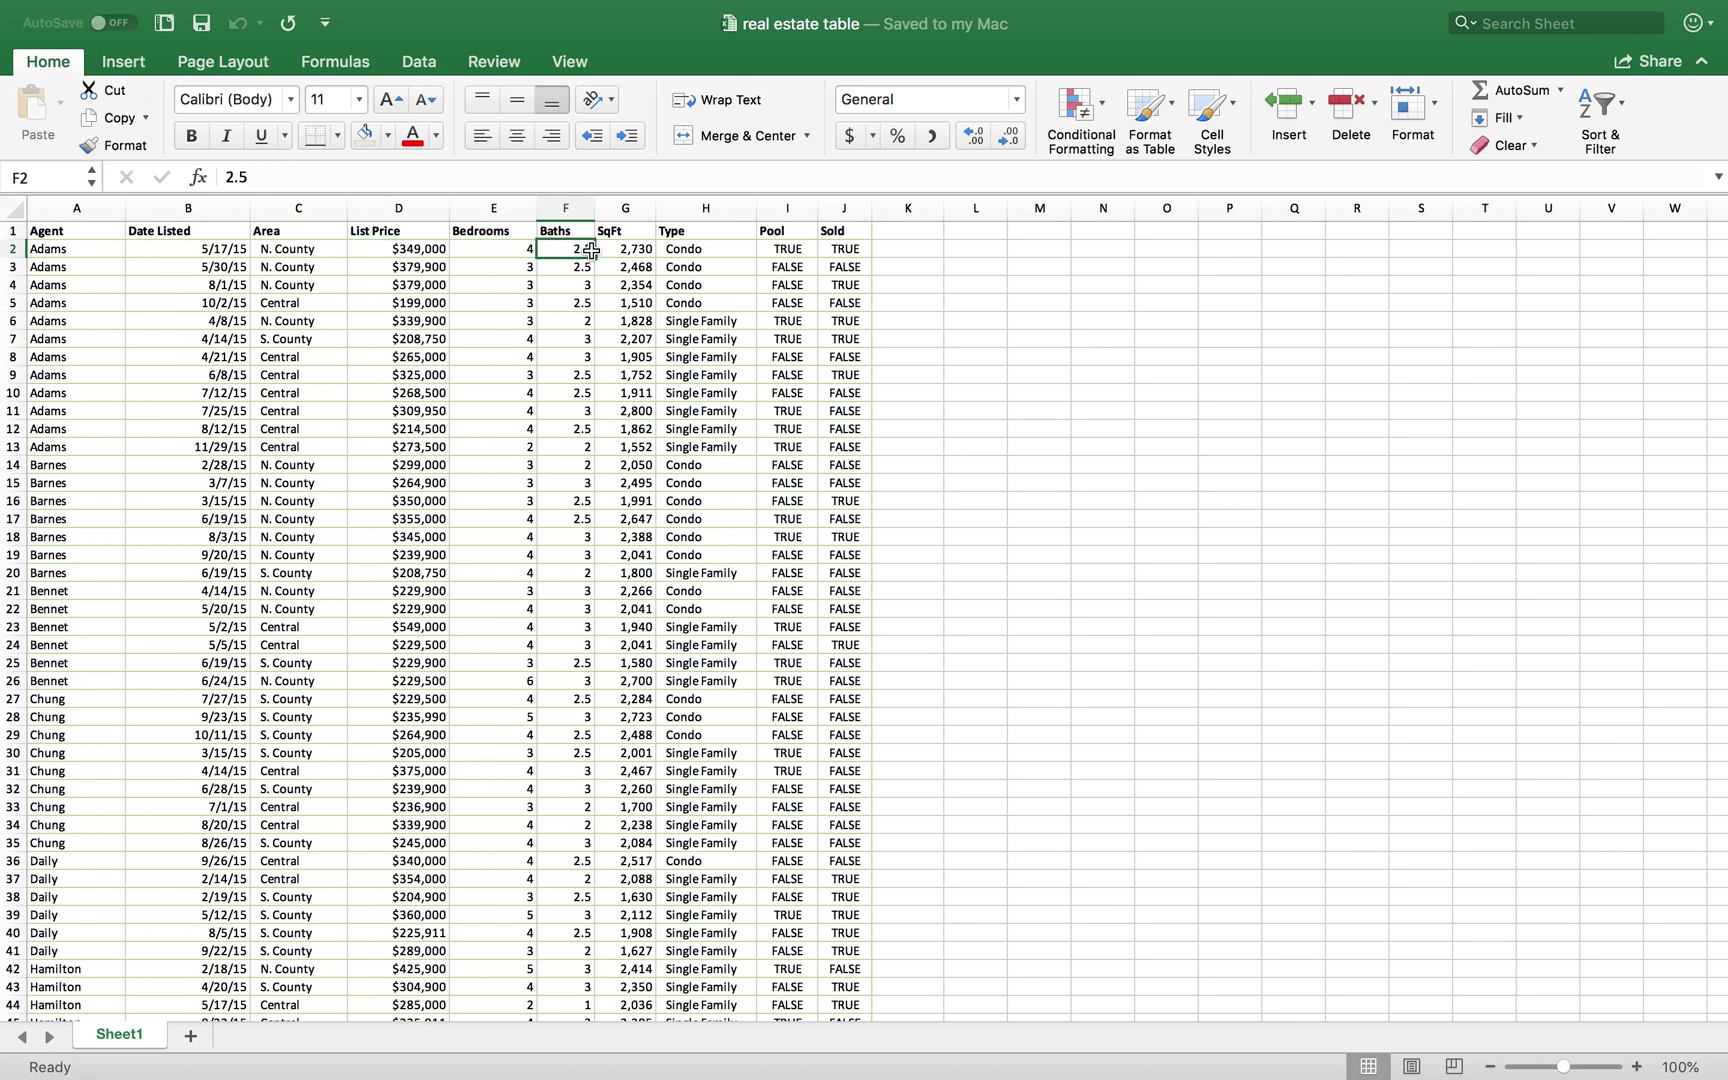
click(626, 250)
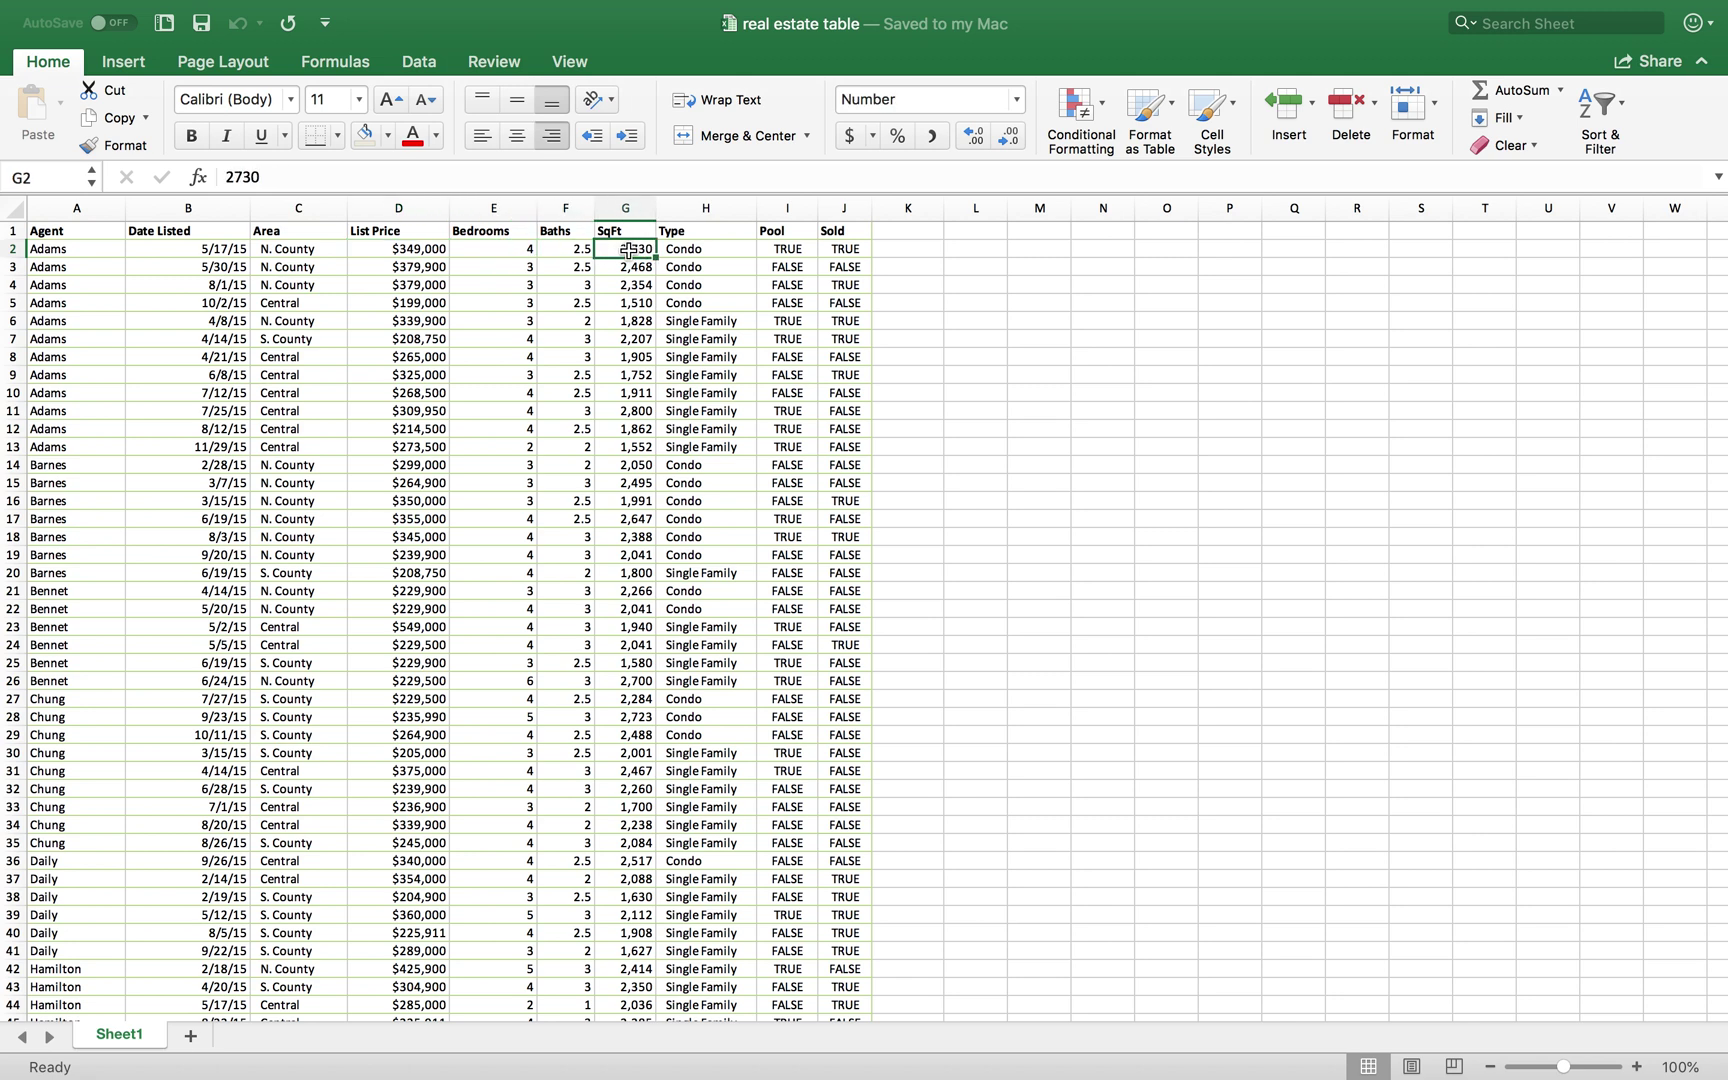
click(696, 251)
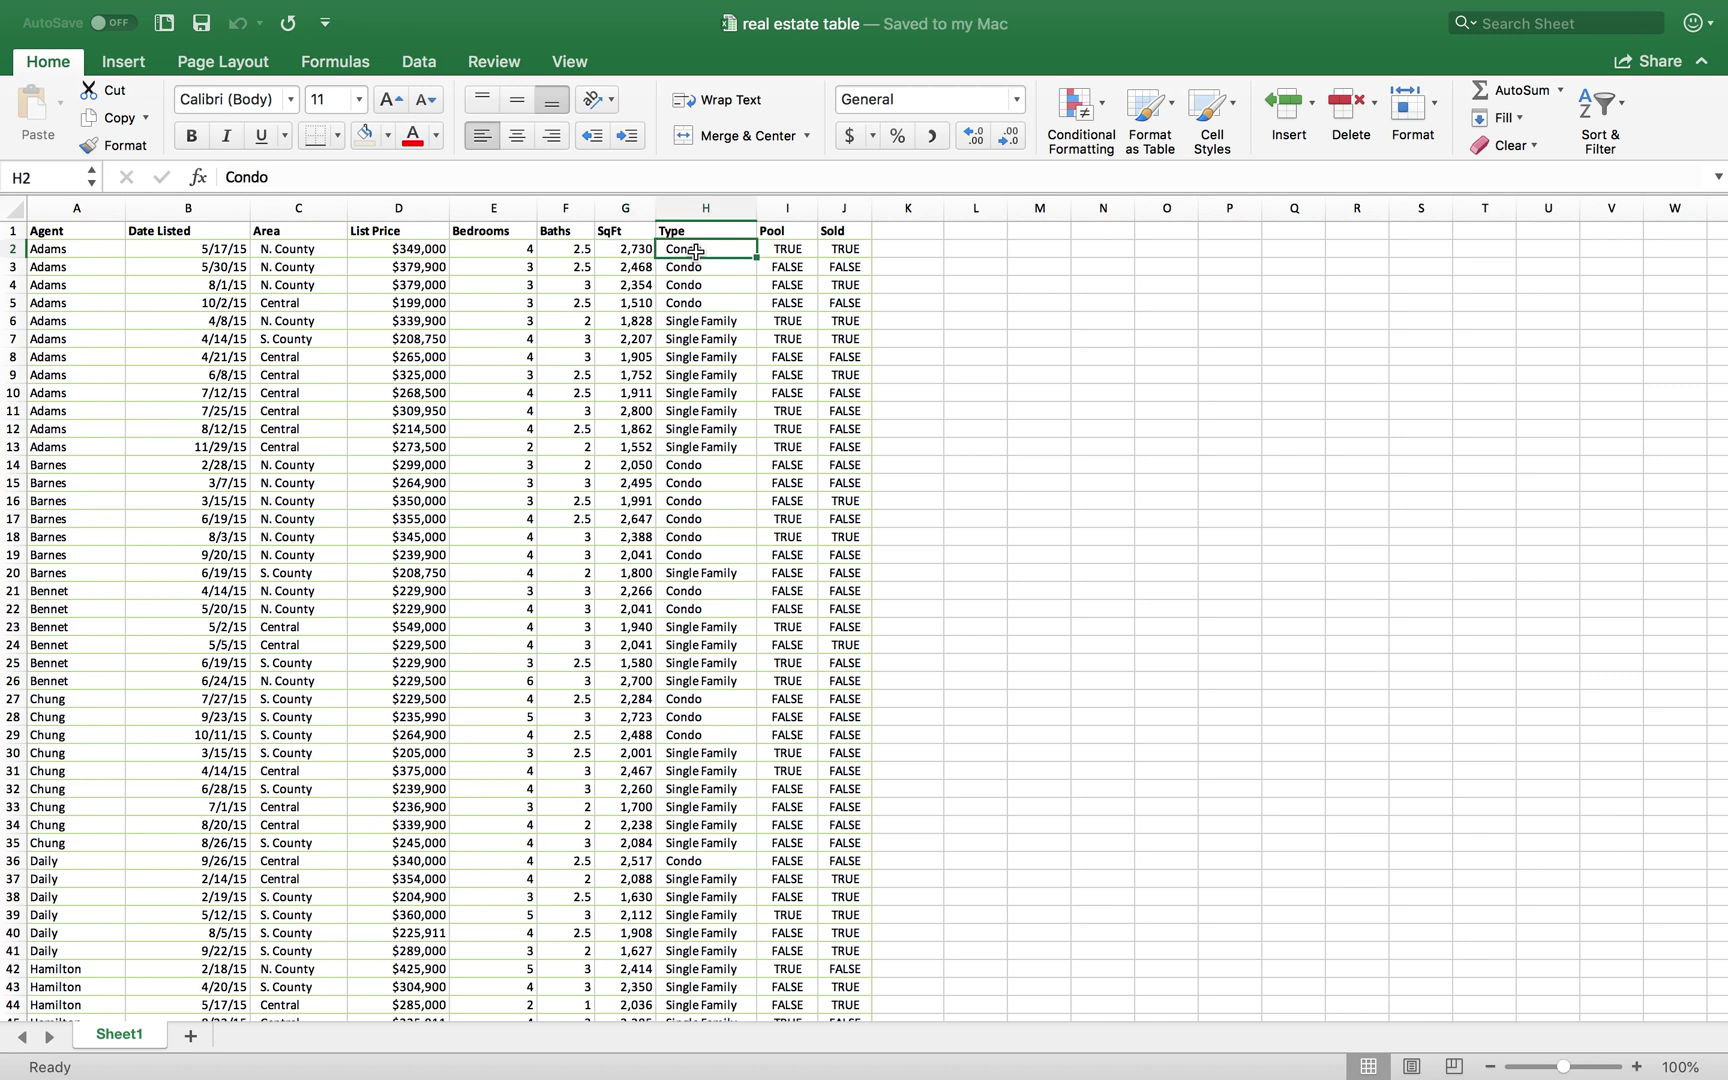
click(712, 340)
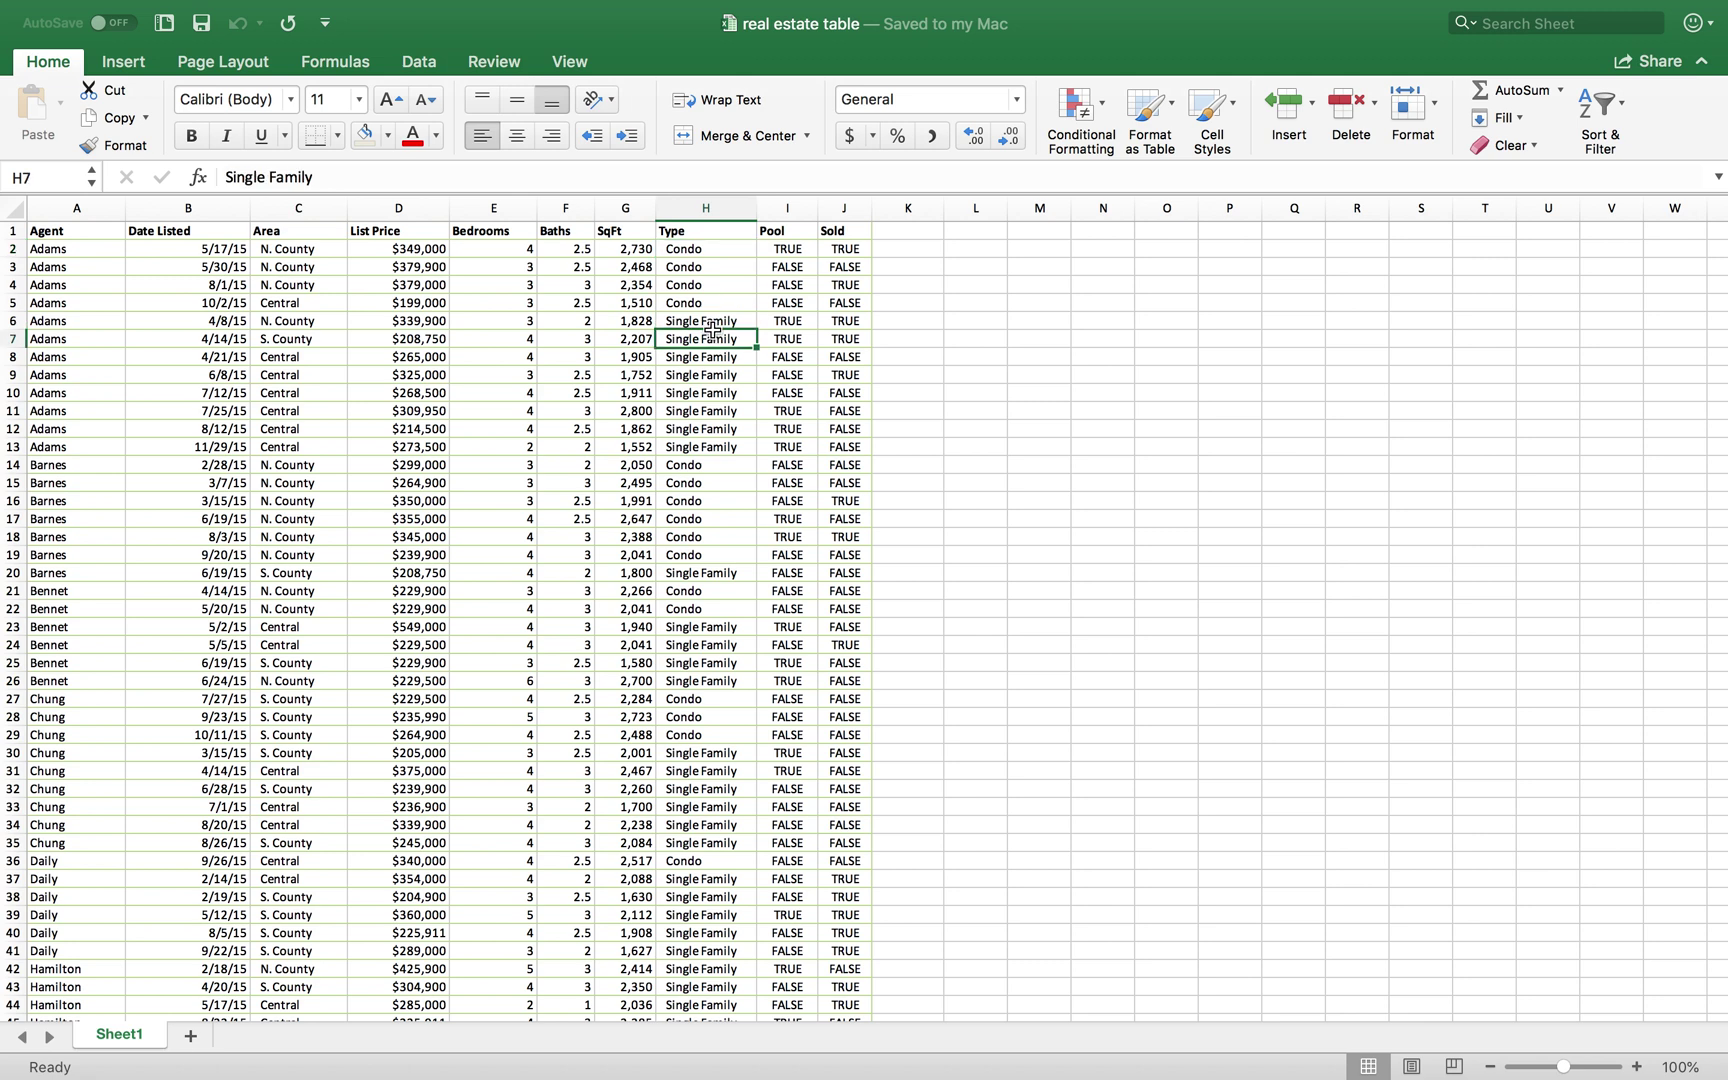
click(789, 250)
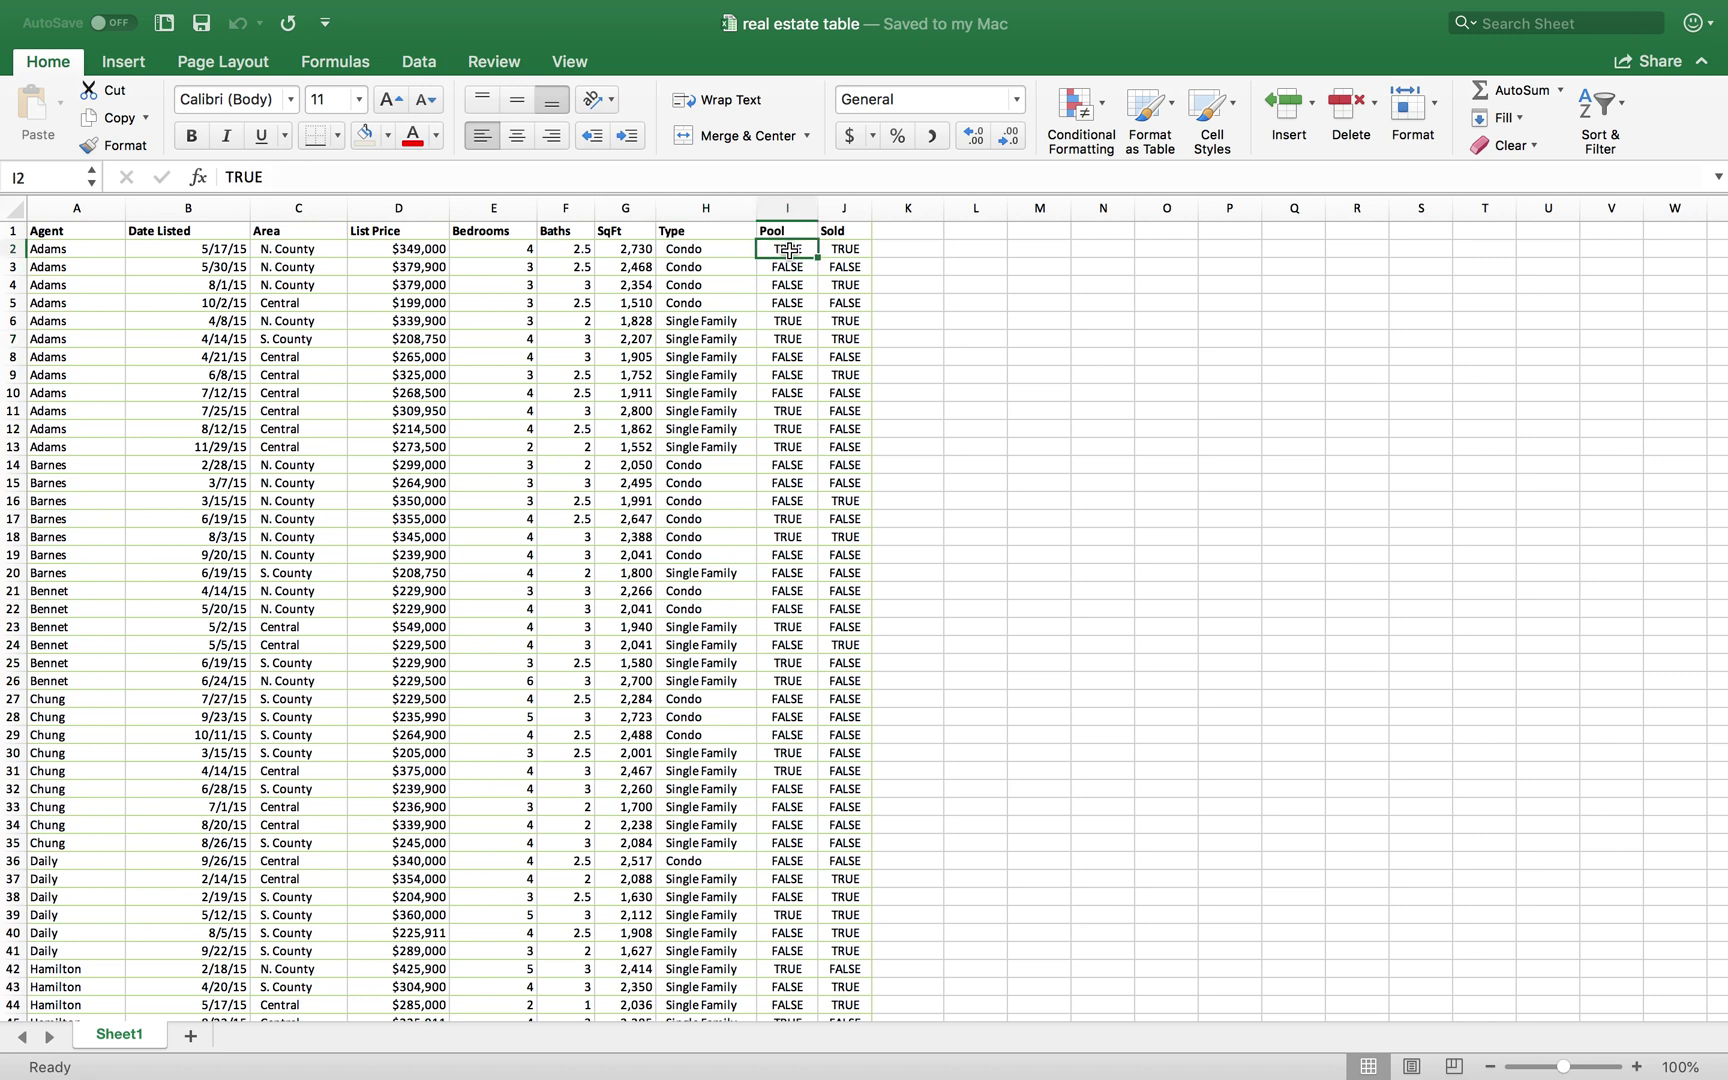
click(848, 254)
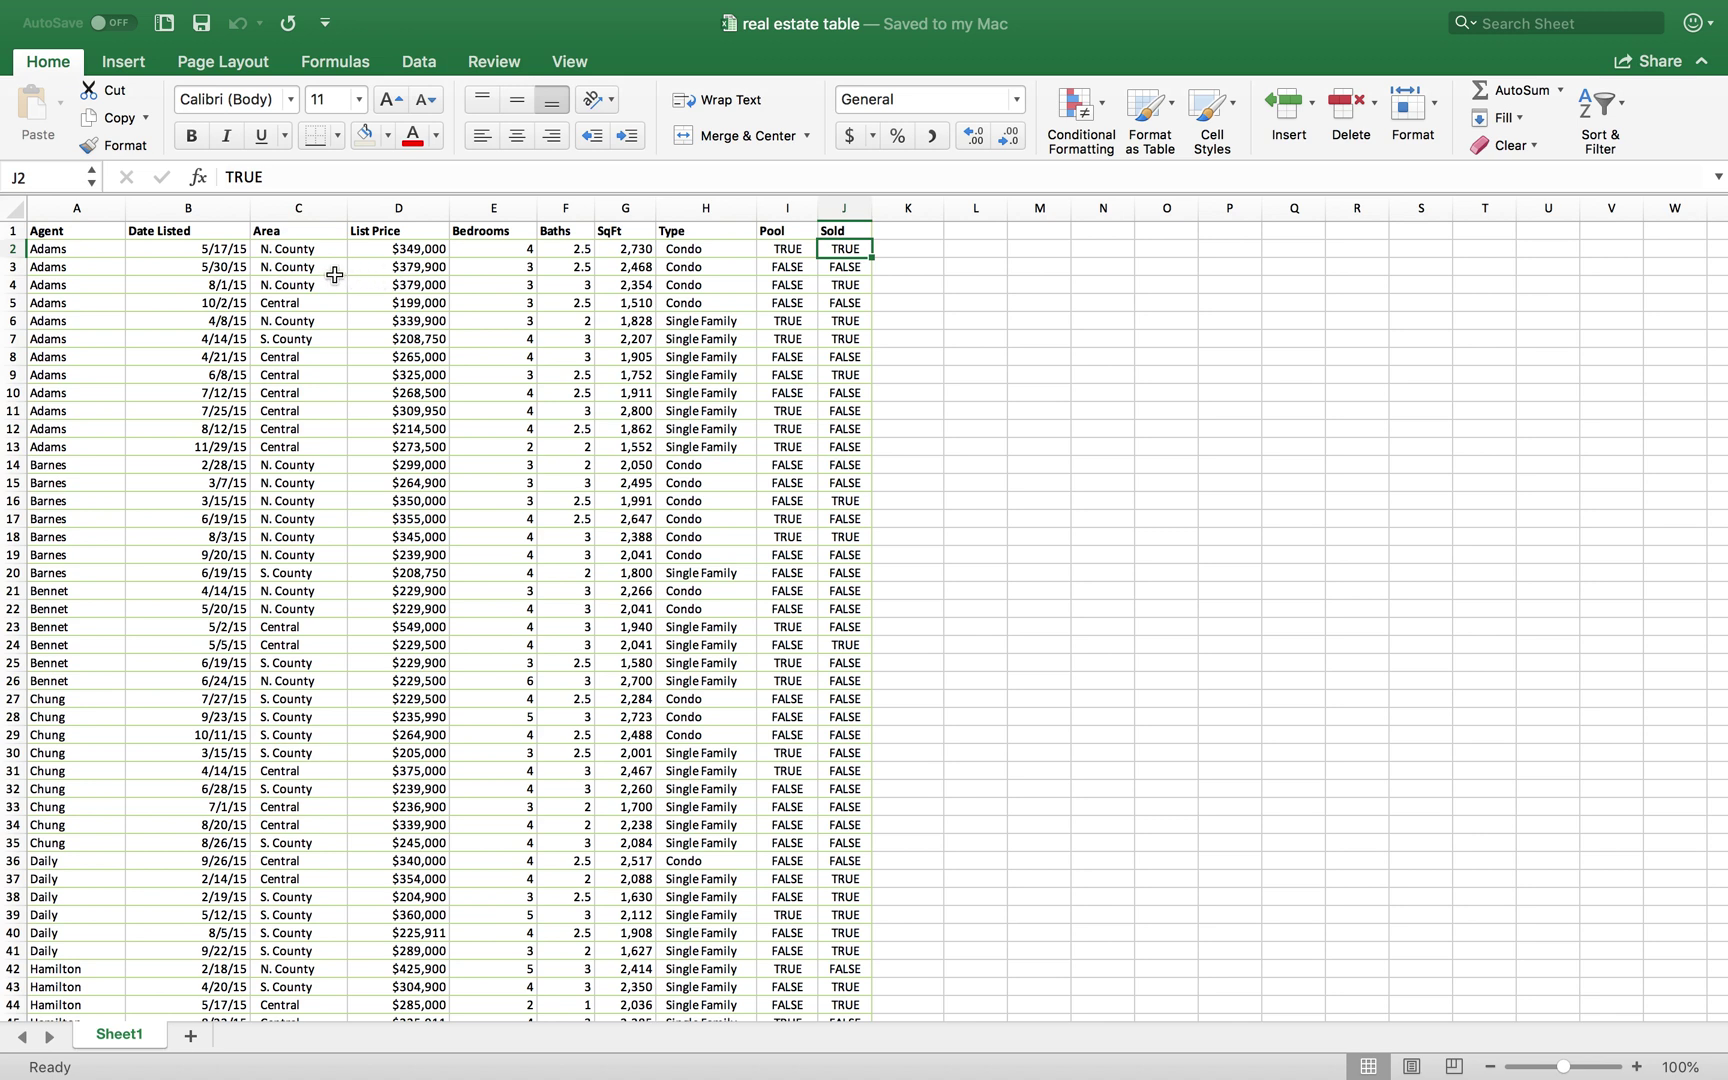
click(398, 270)
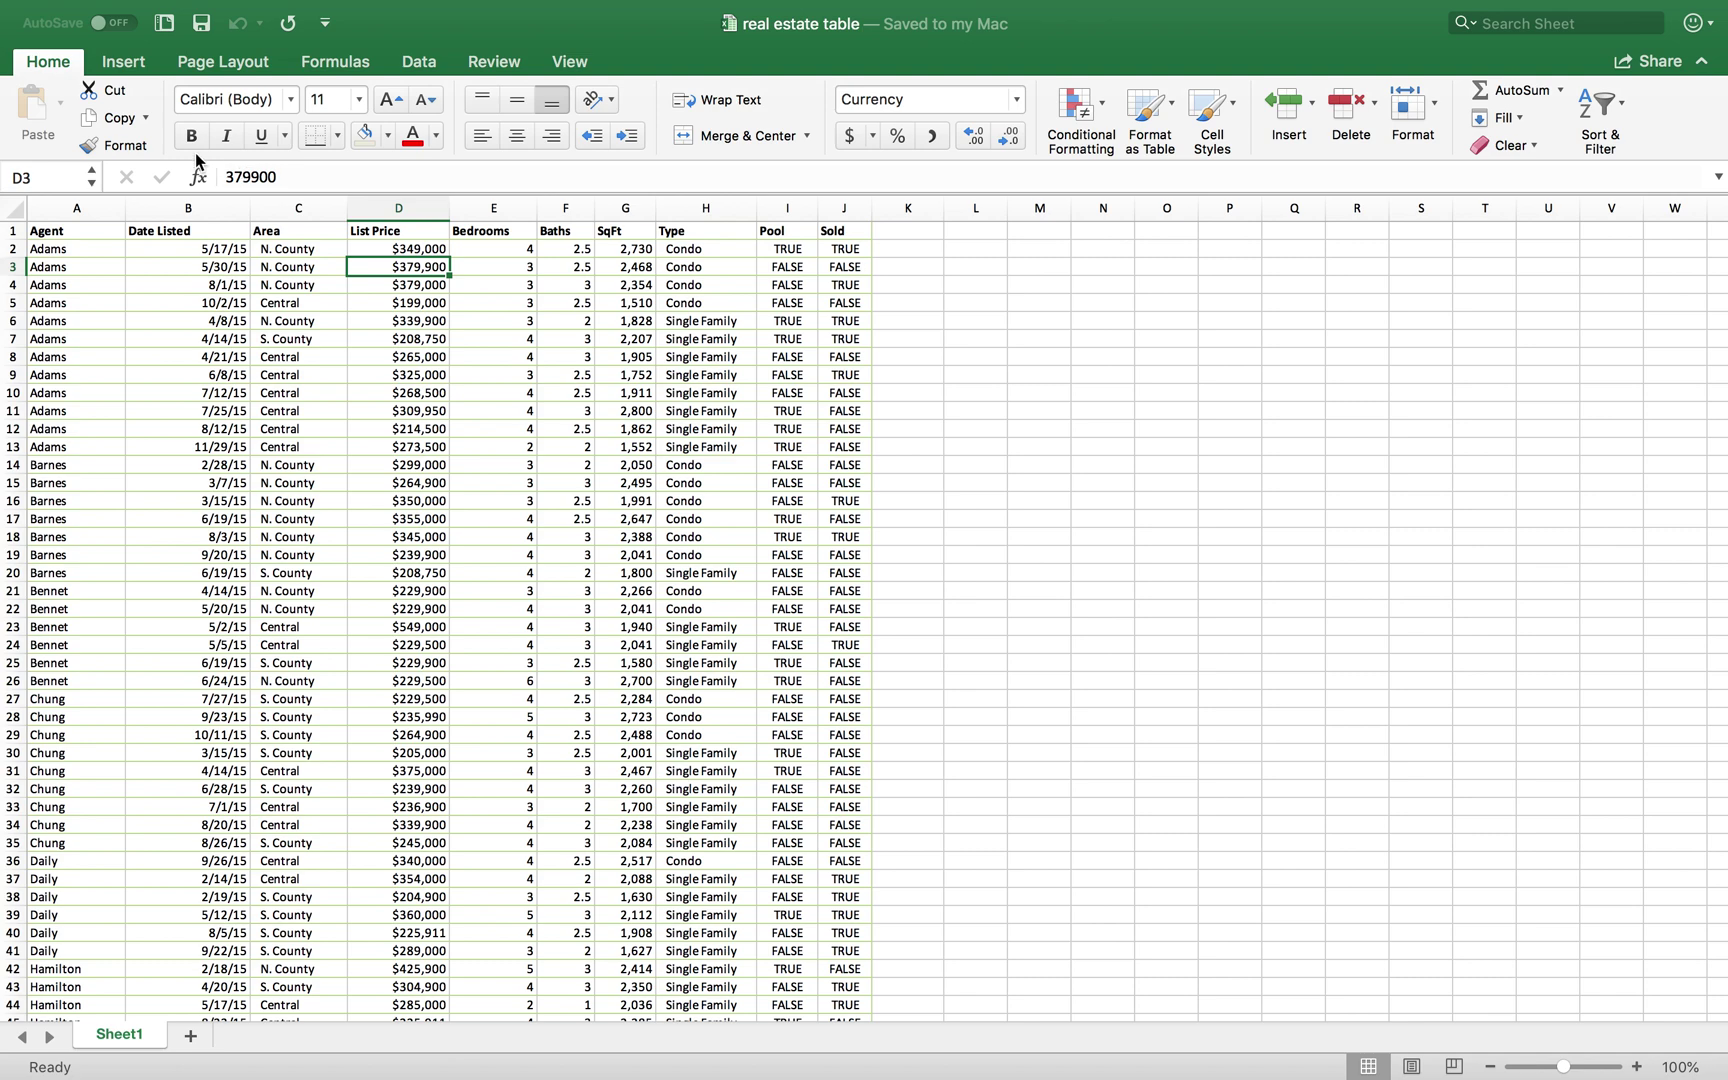
Convert the range A1:J126 into a table with headers and check its banded rows
click(133, 68)
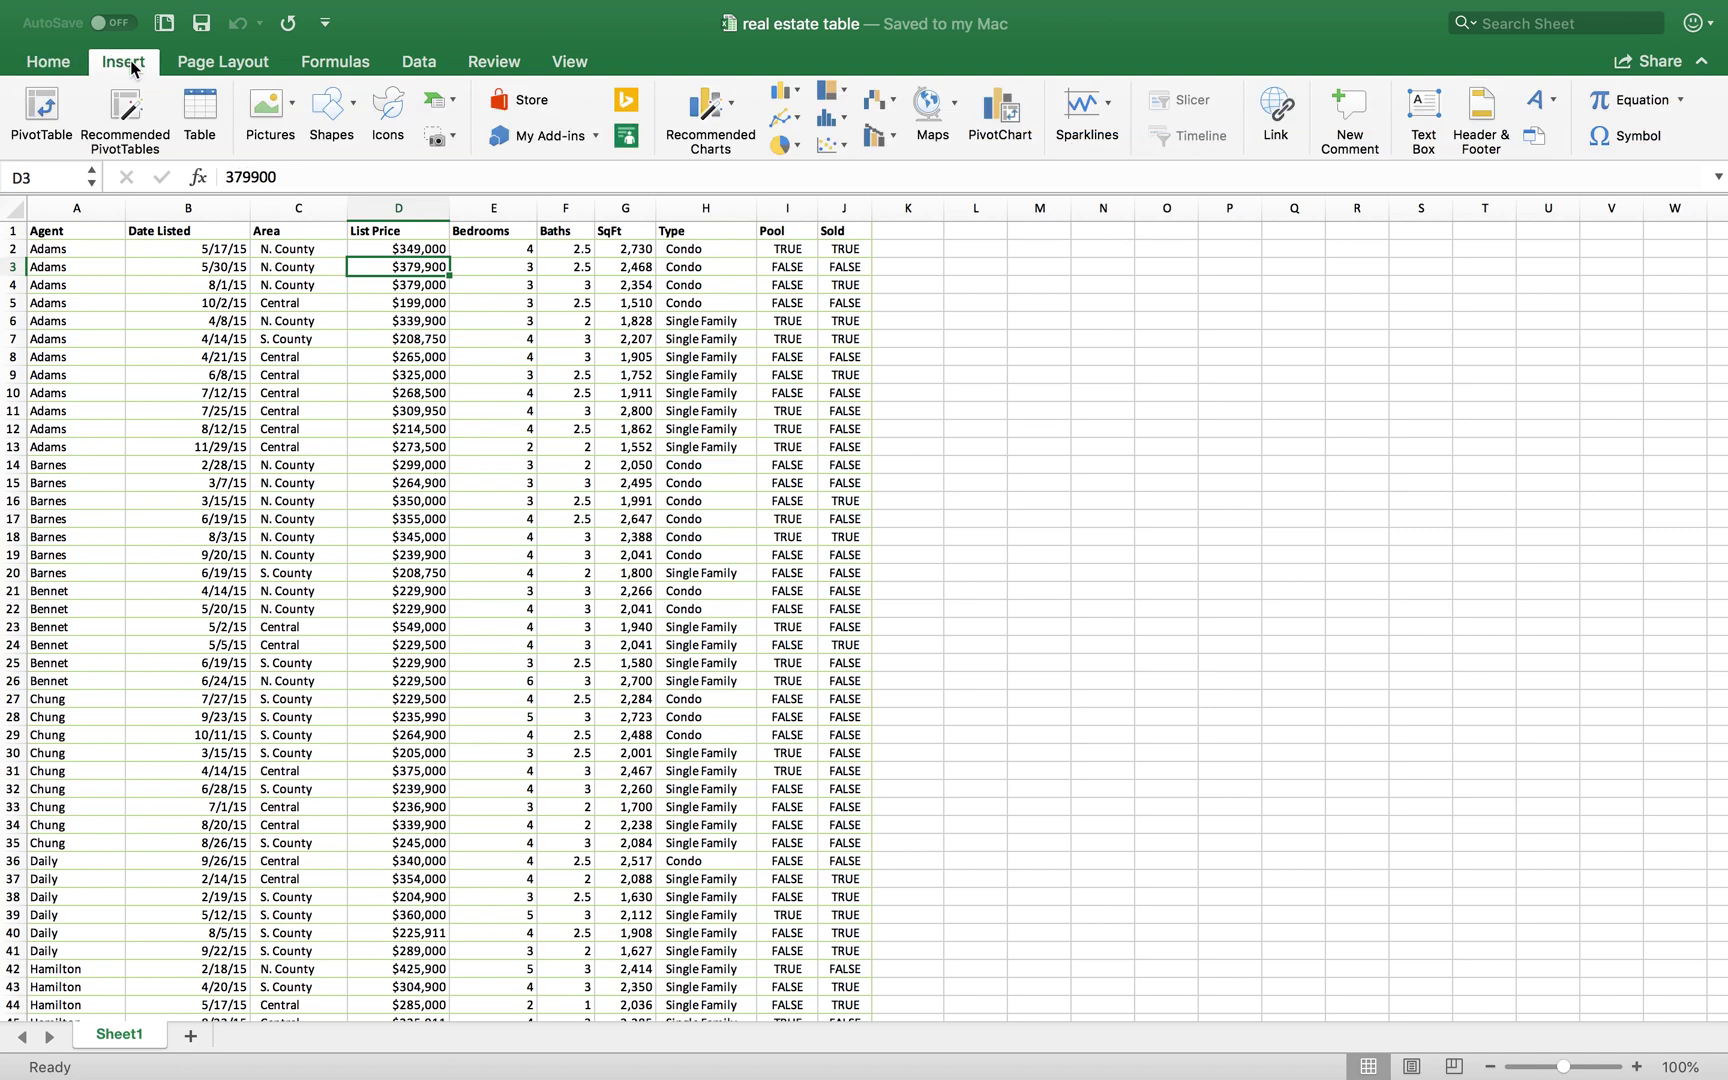
click(200, 108)
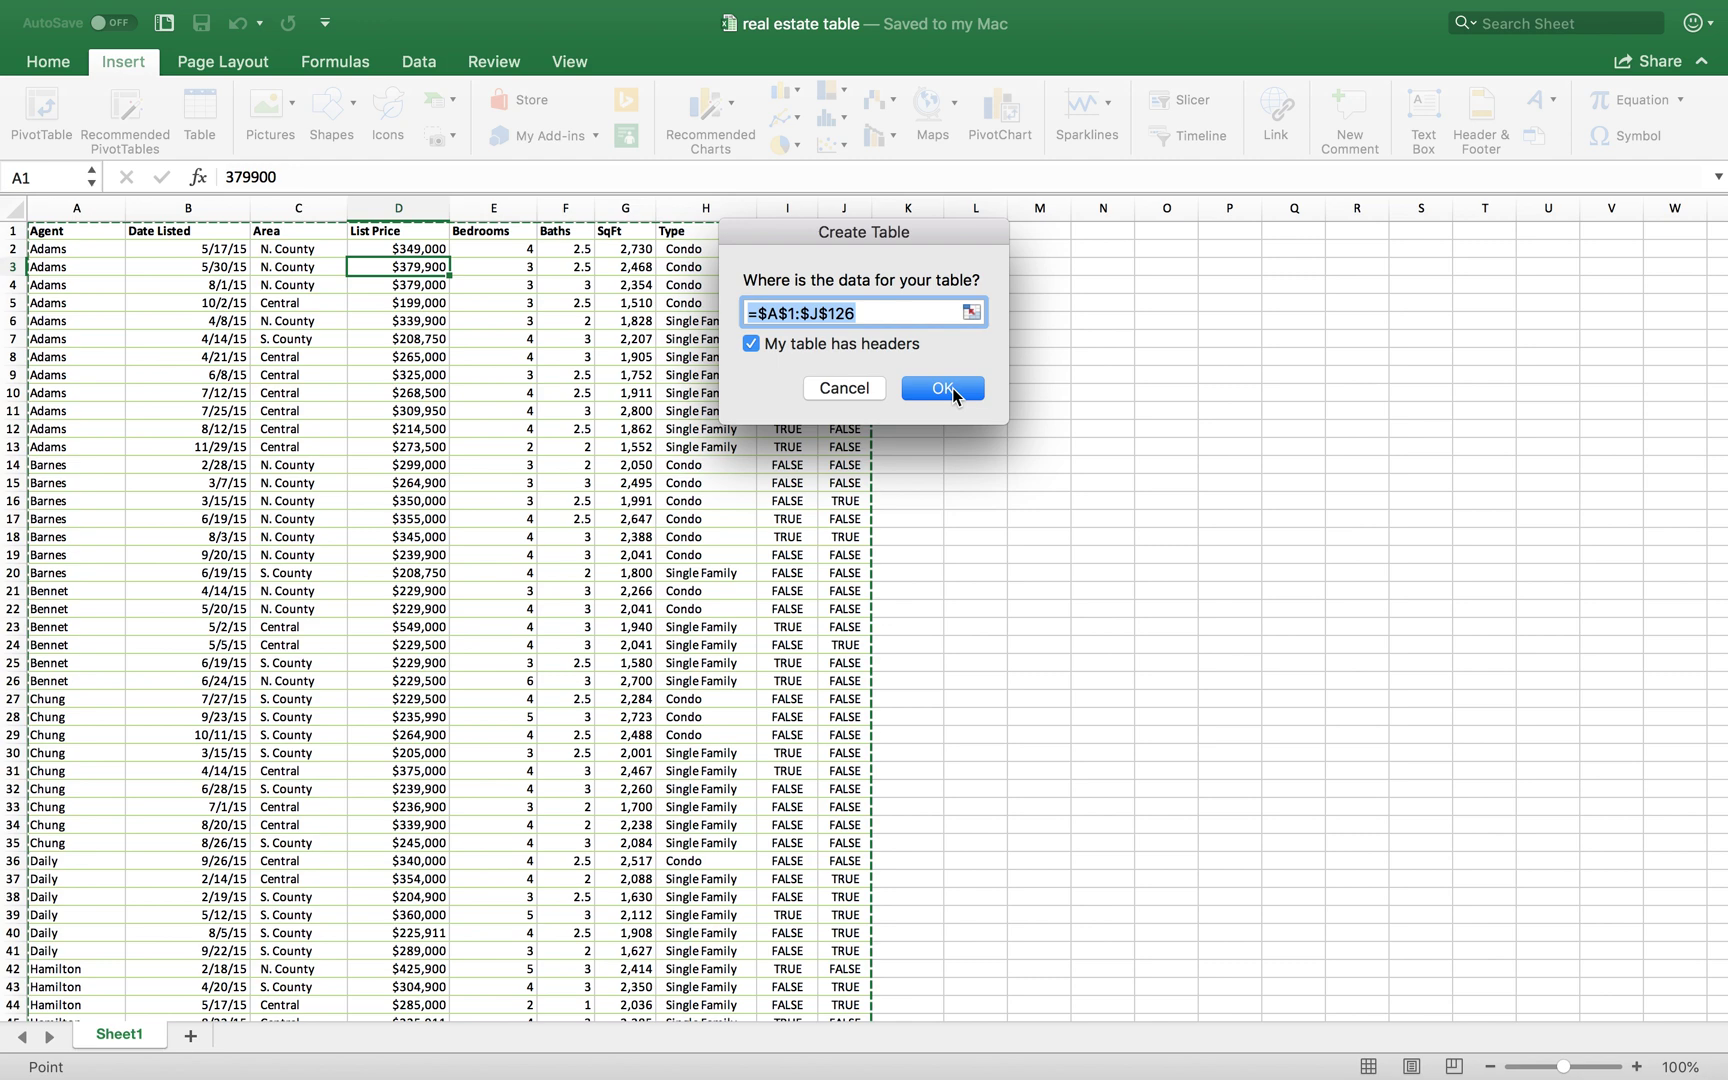
click(943, 389)
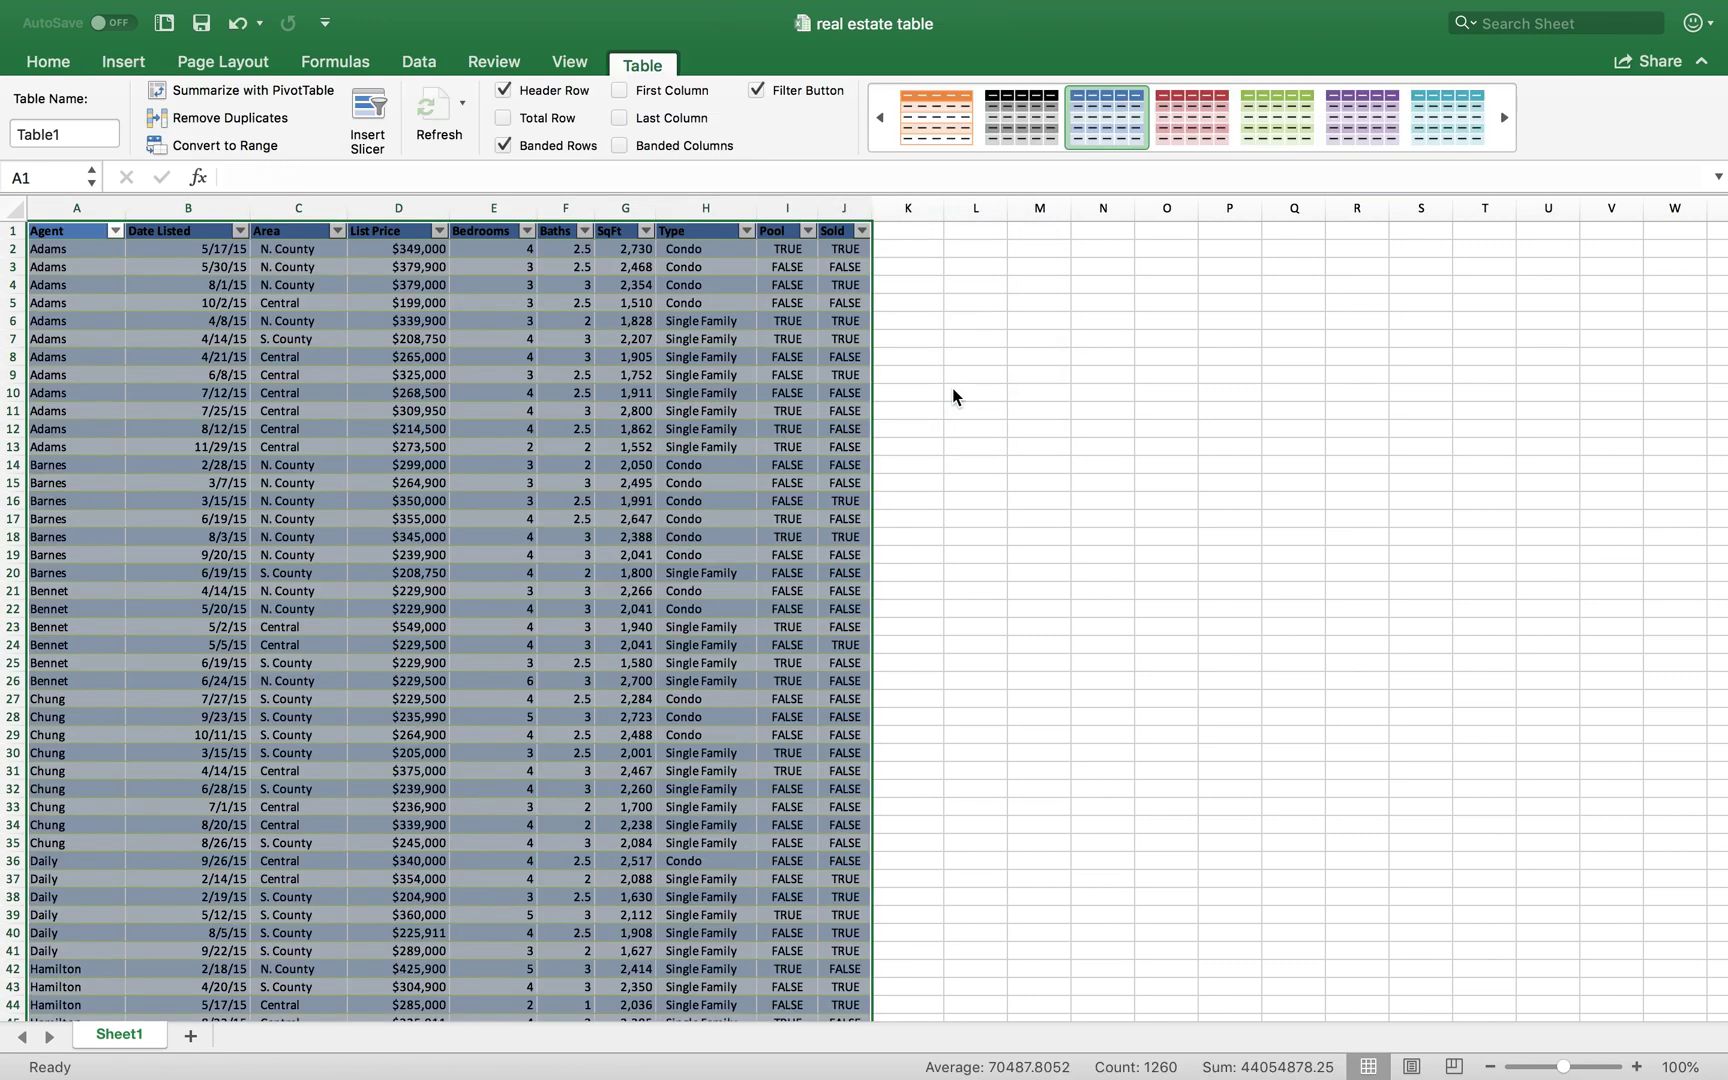
click(962, 417)
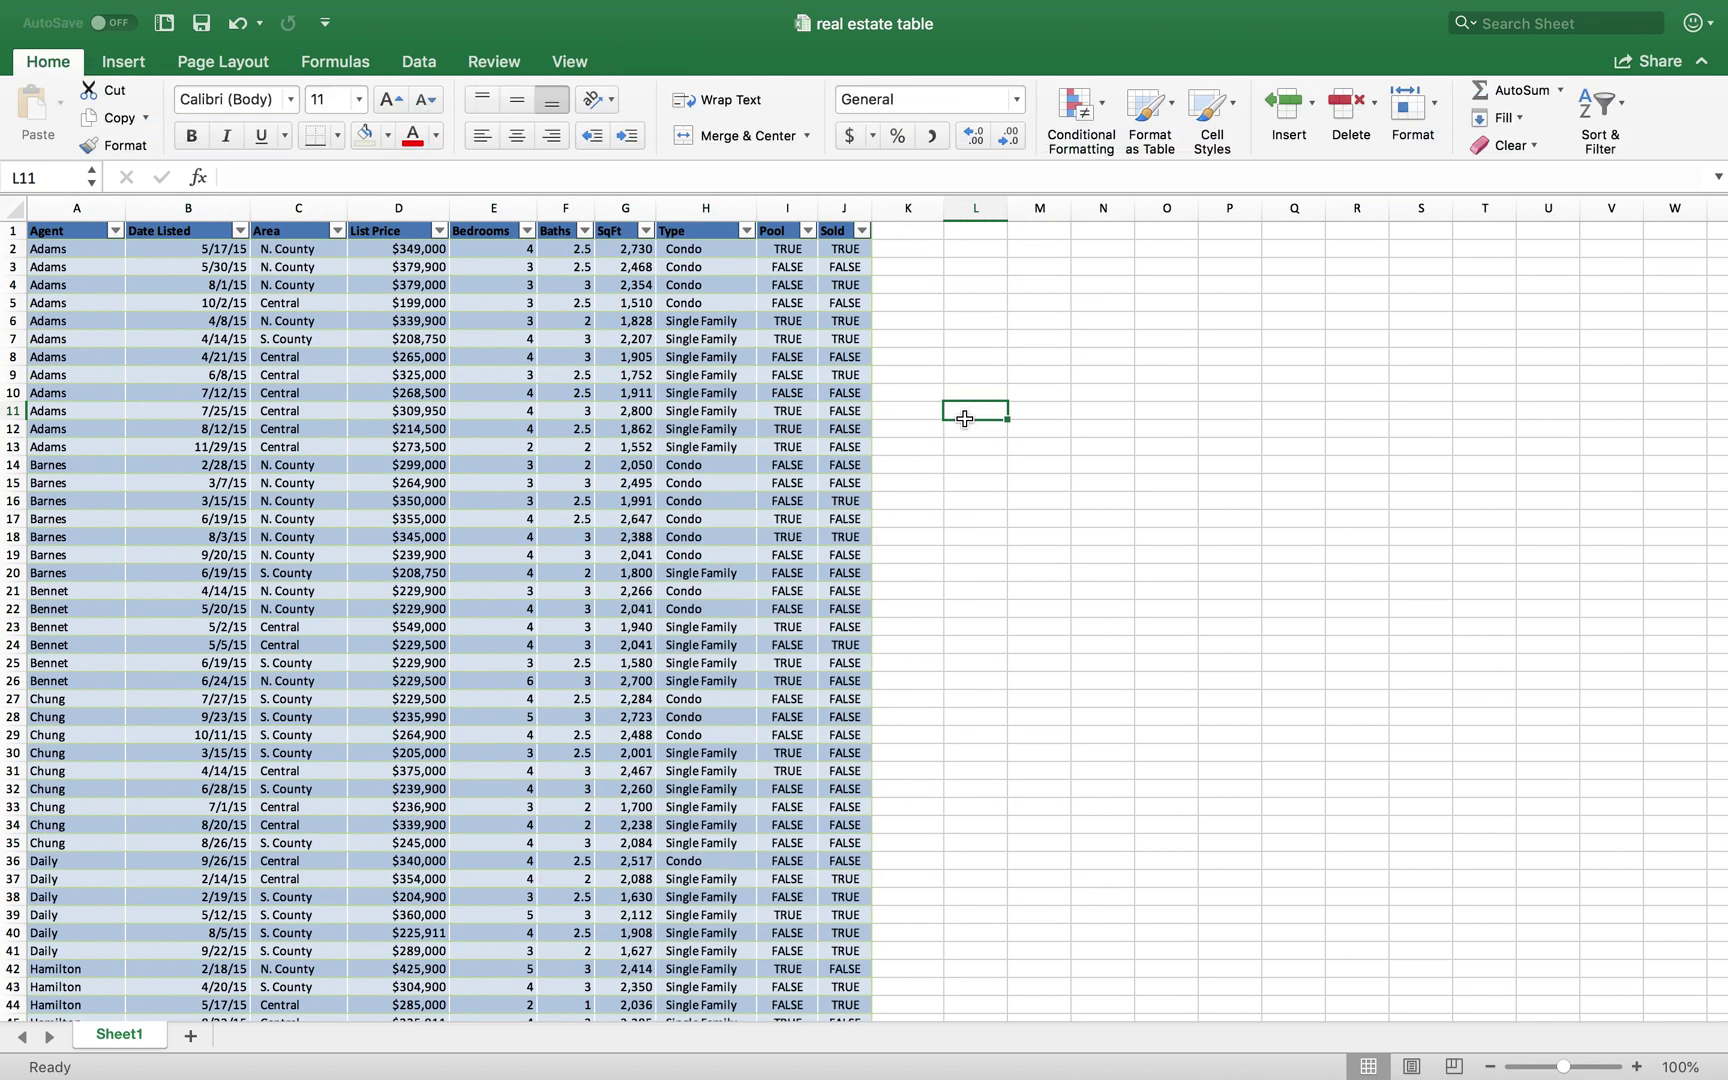
scroll(199, 479, down, 20)
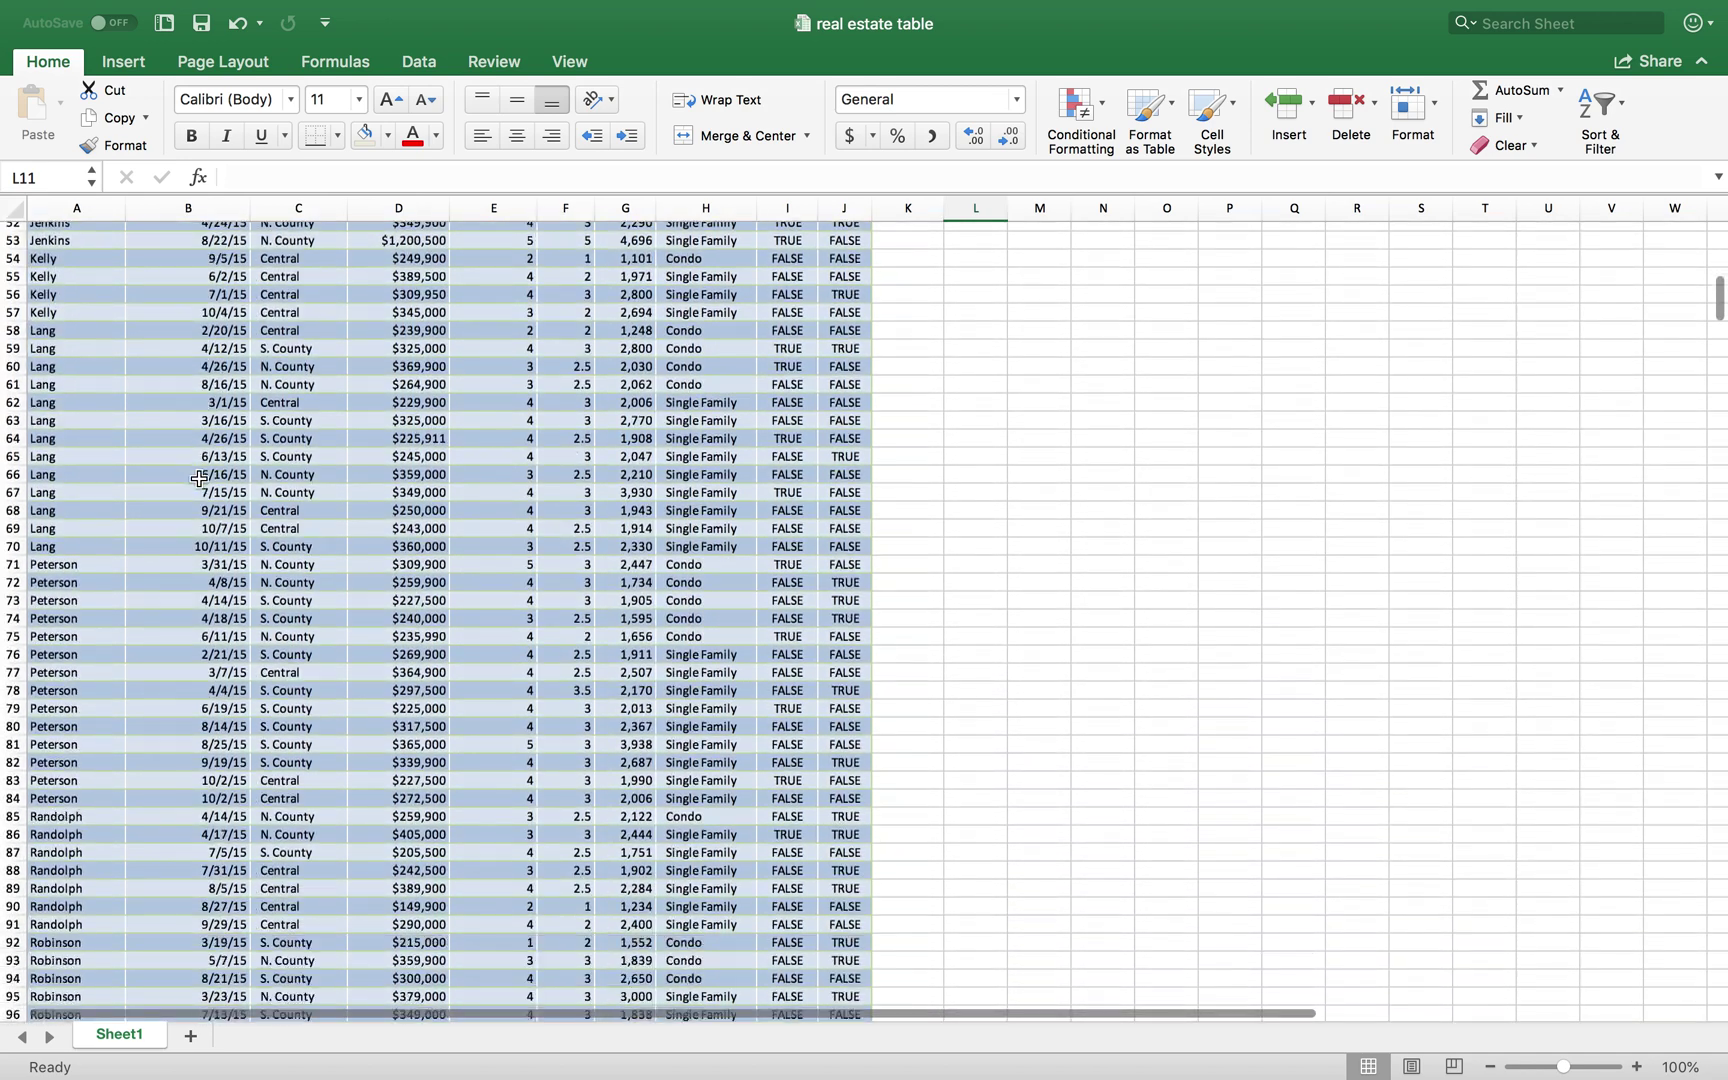
scroll(199, 479, up, 20)
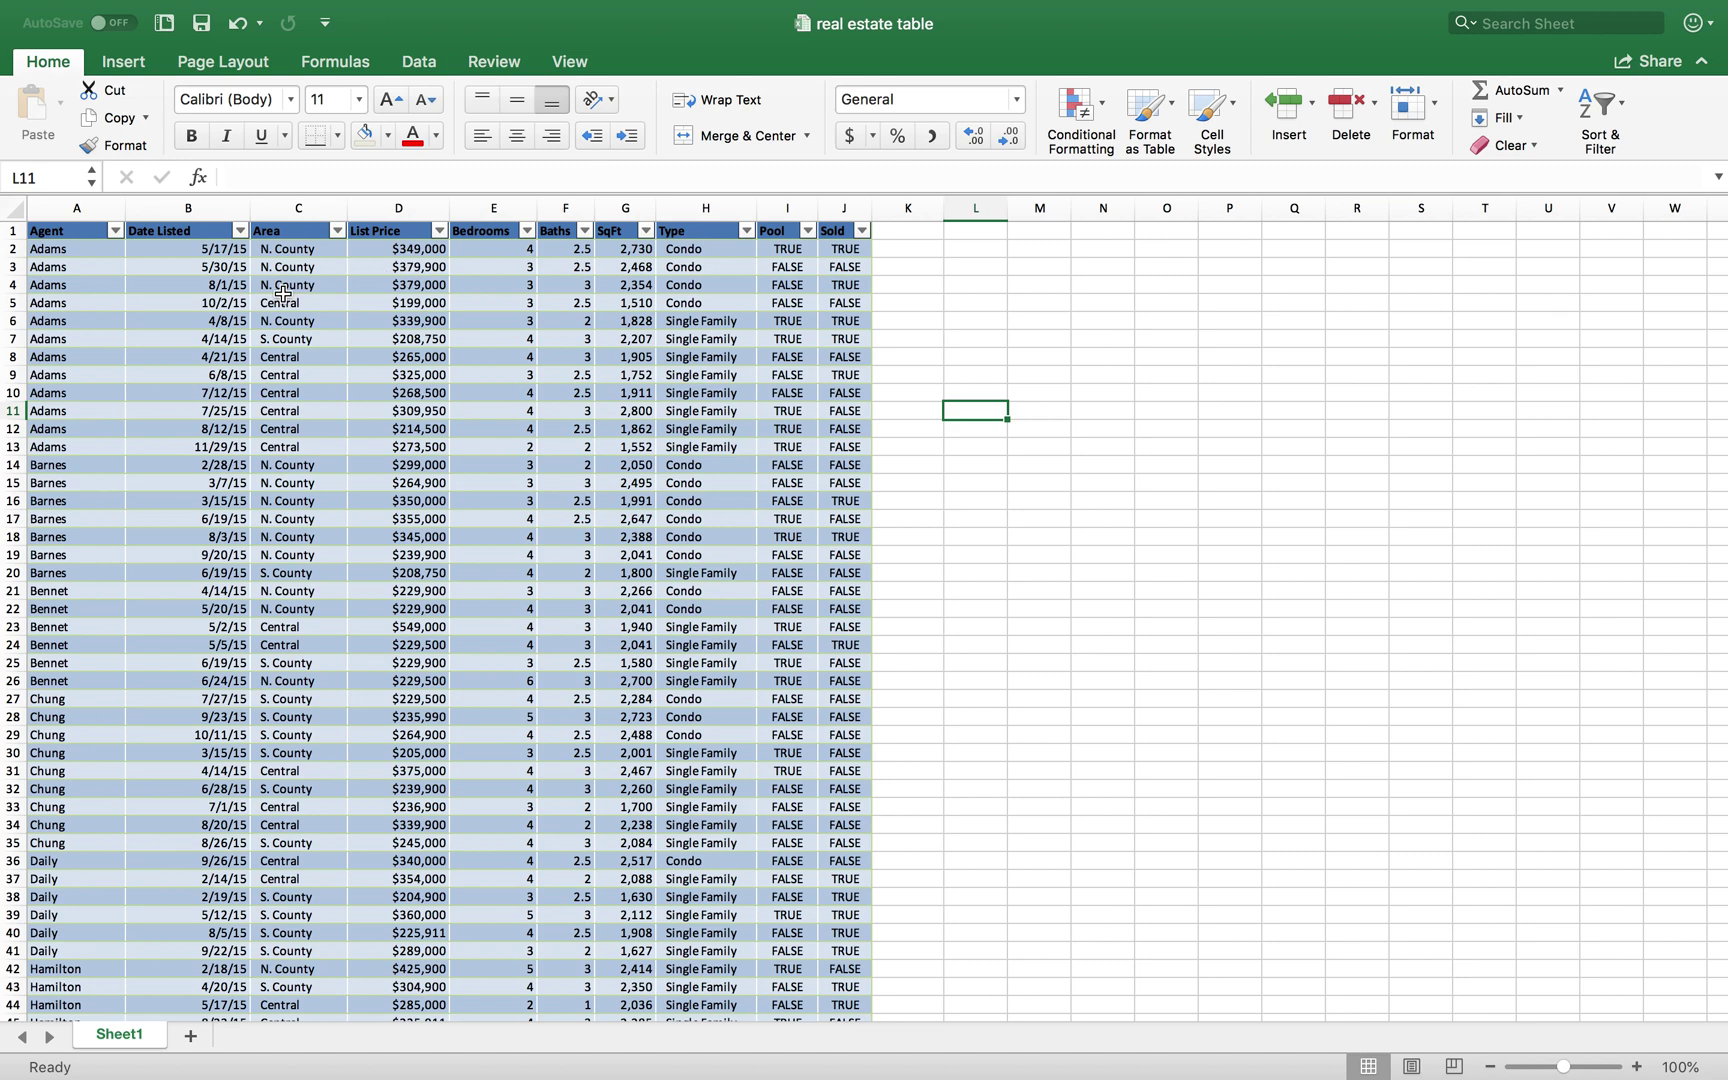
Sort the table by List Price ascending so the $119,000 listing comes first
scroll(283, 293, up, 2)
click(386, 234)
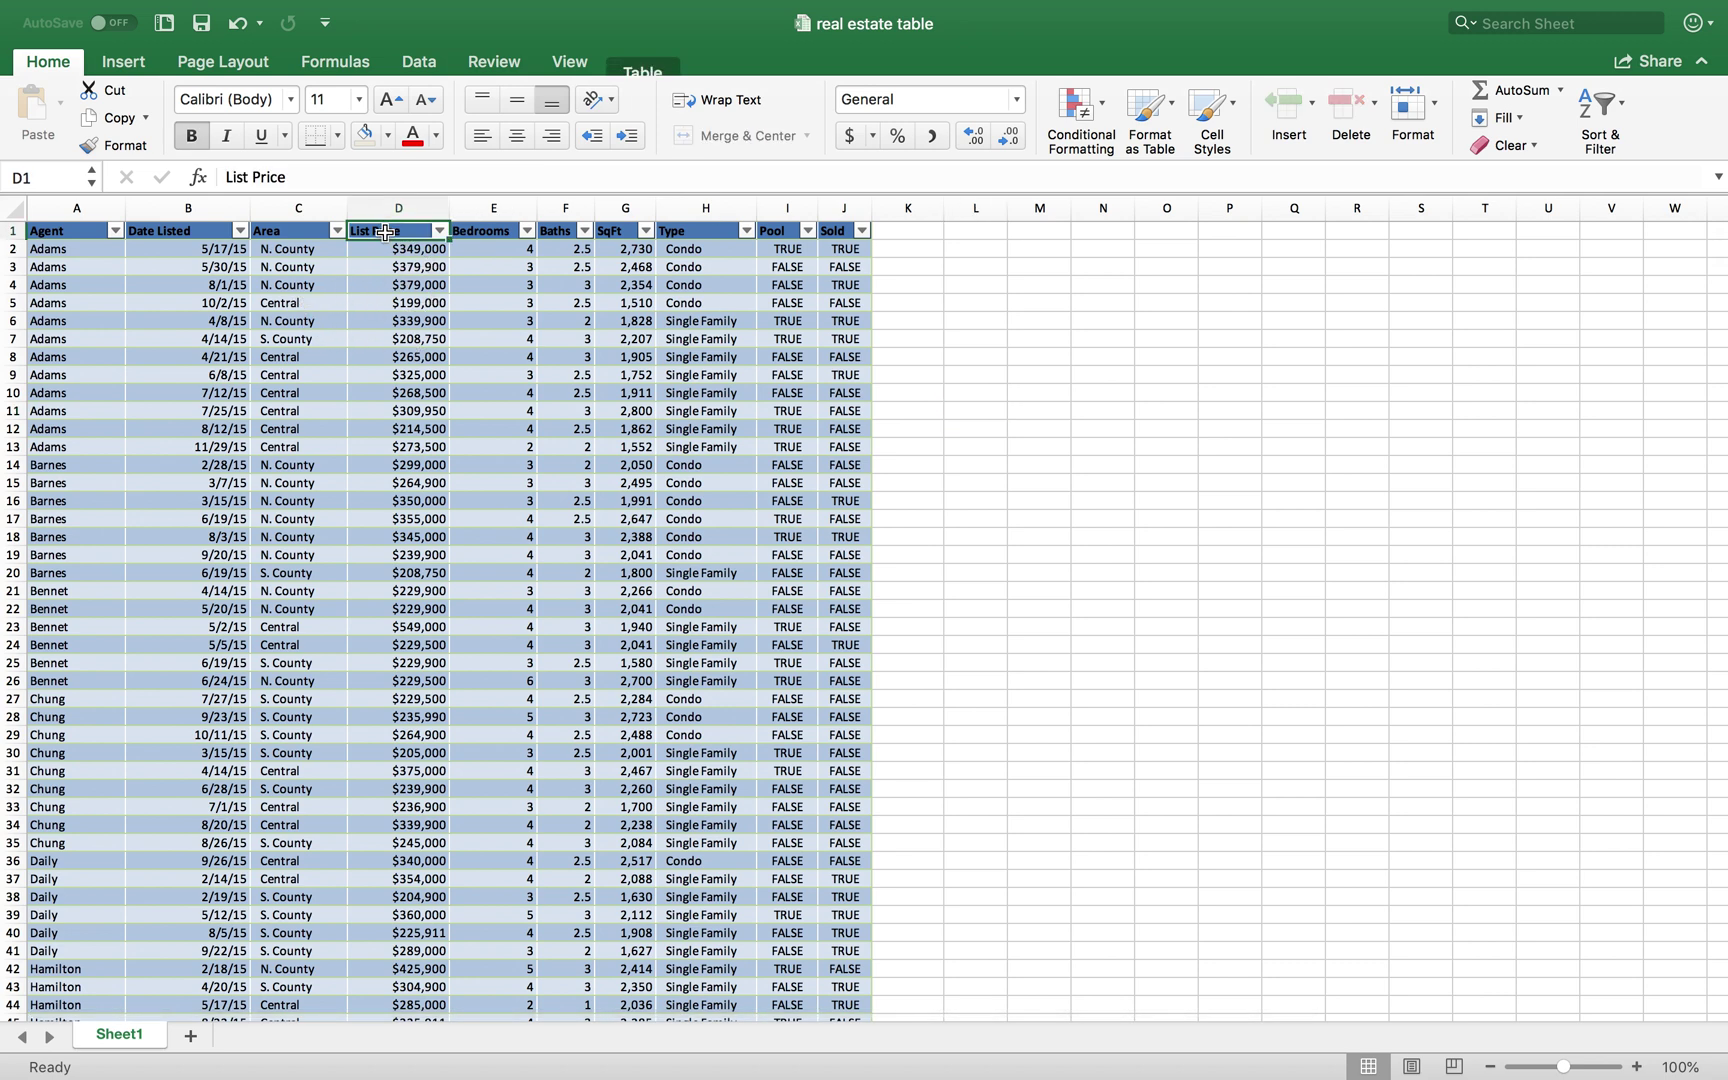
click(440, 231)
click(568, 216)
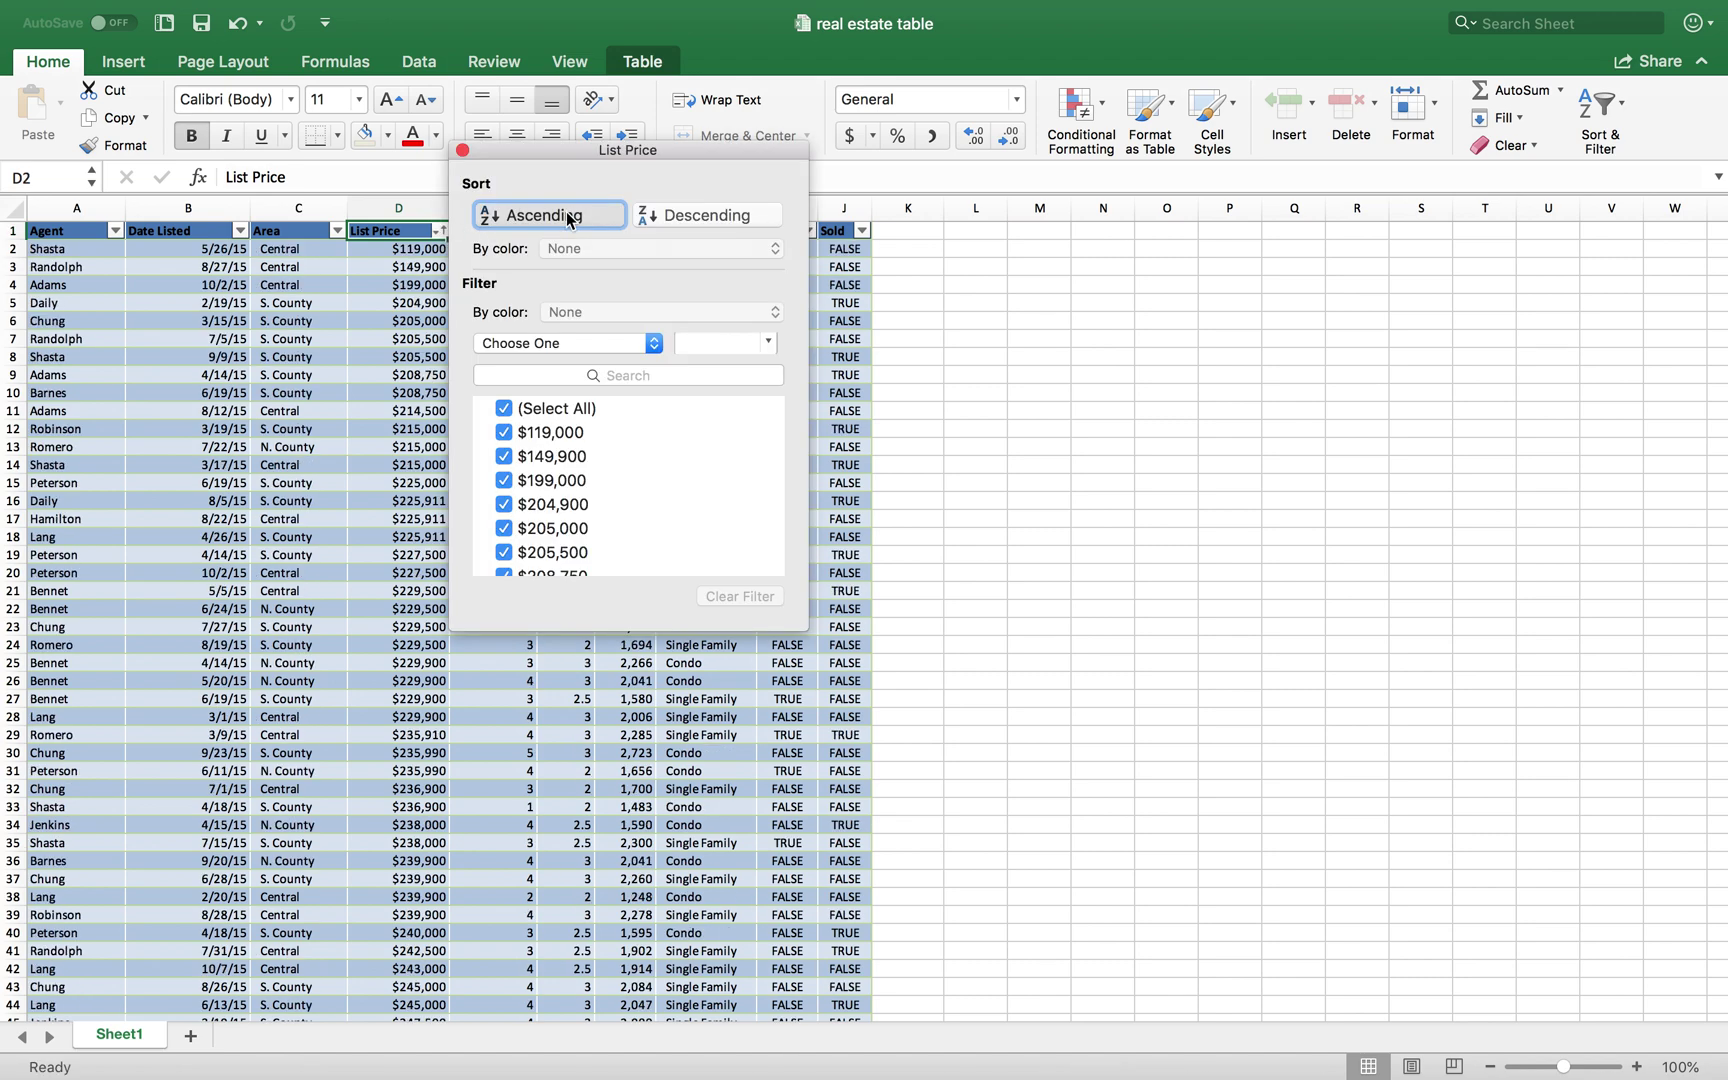
click(463, 151)
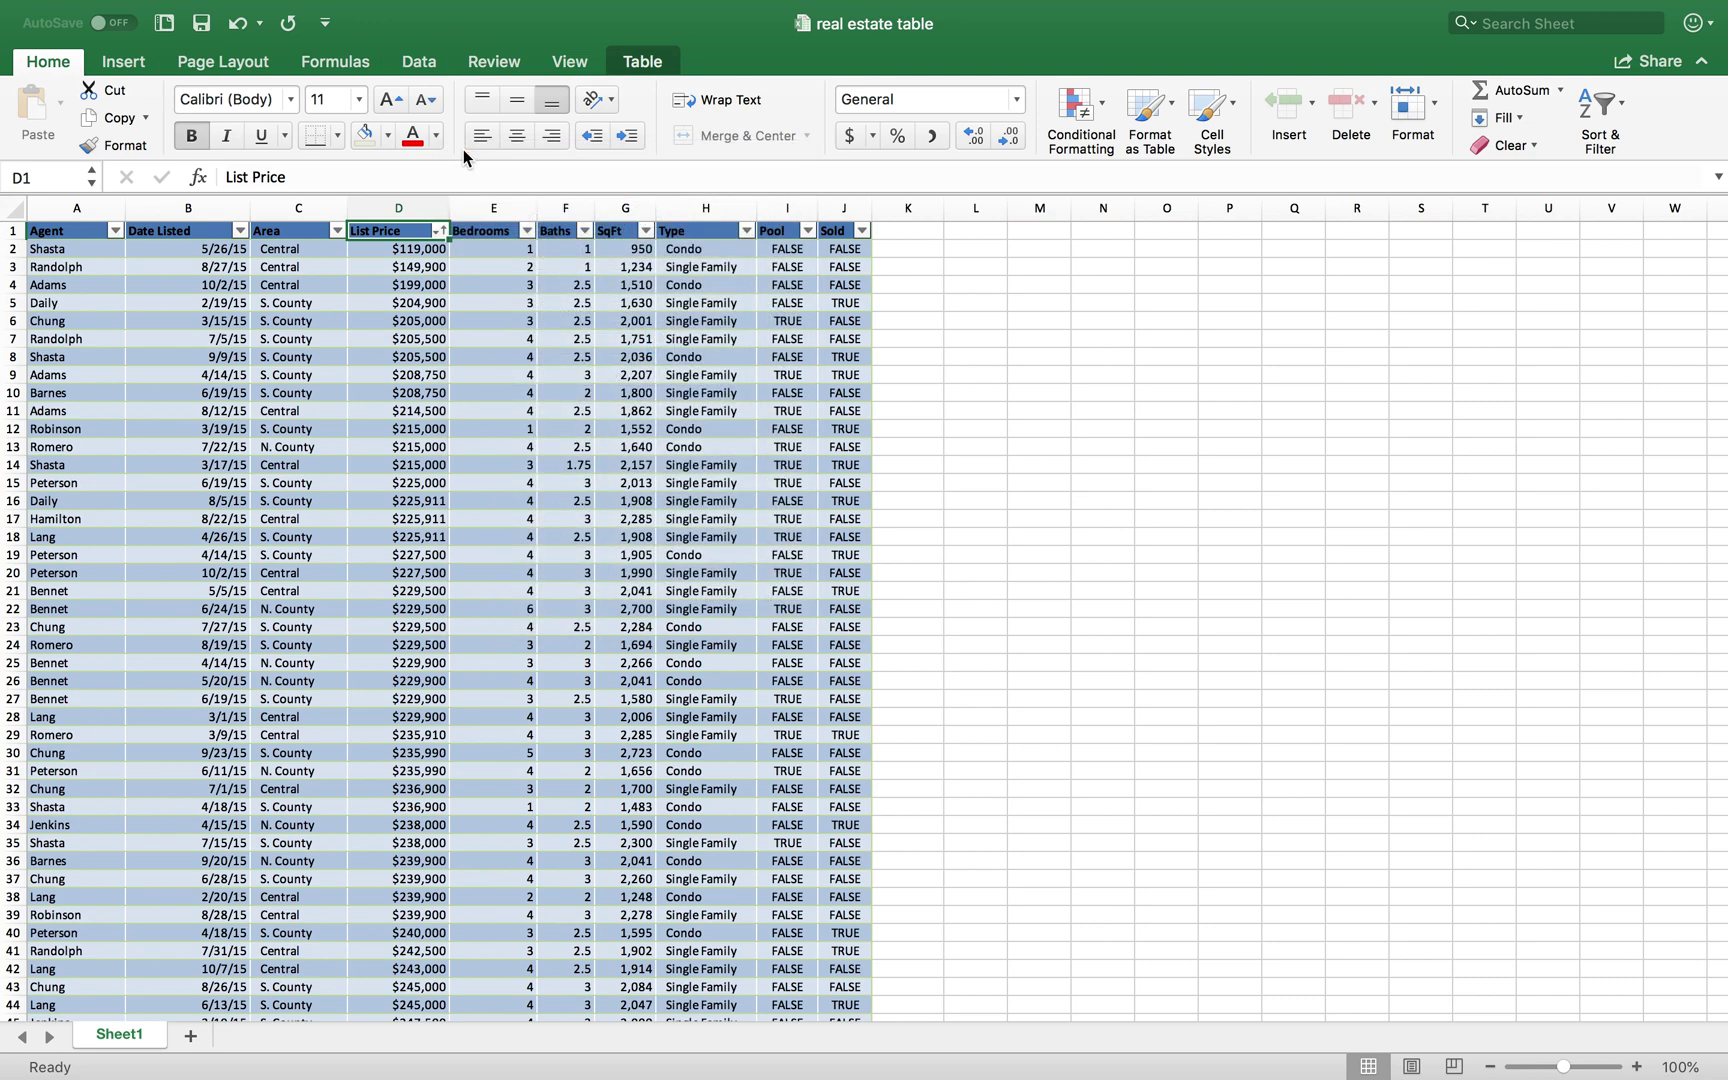
click(405, 254)
scroll(380, 488, down, 20)
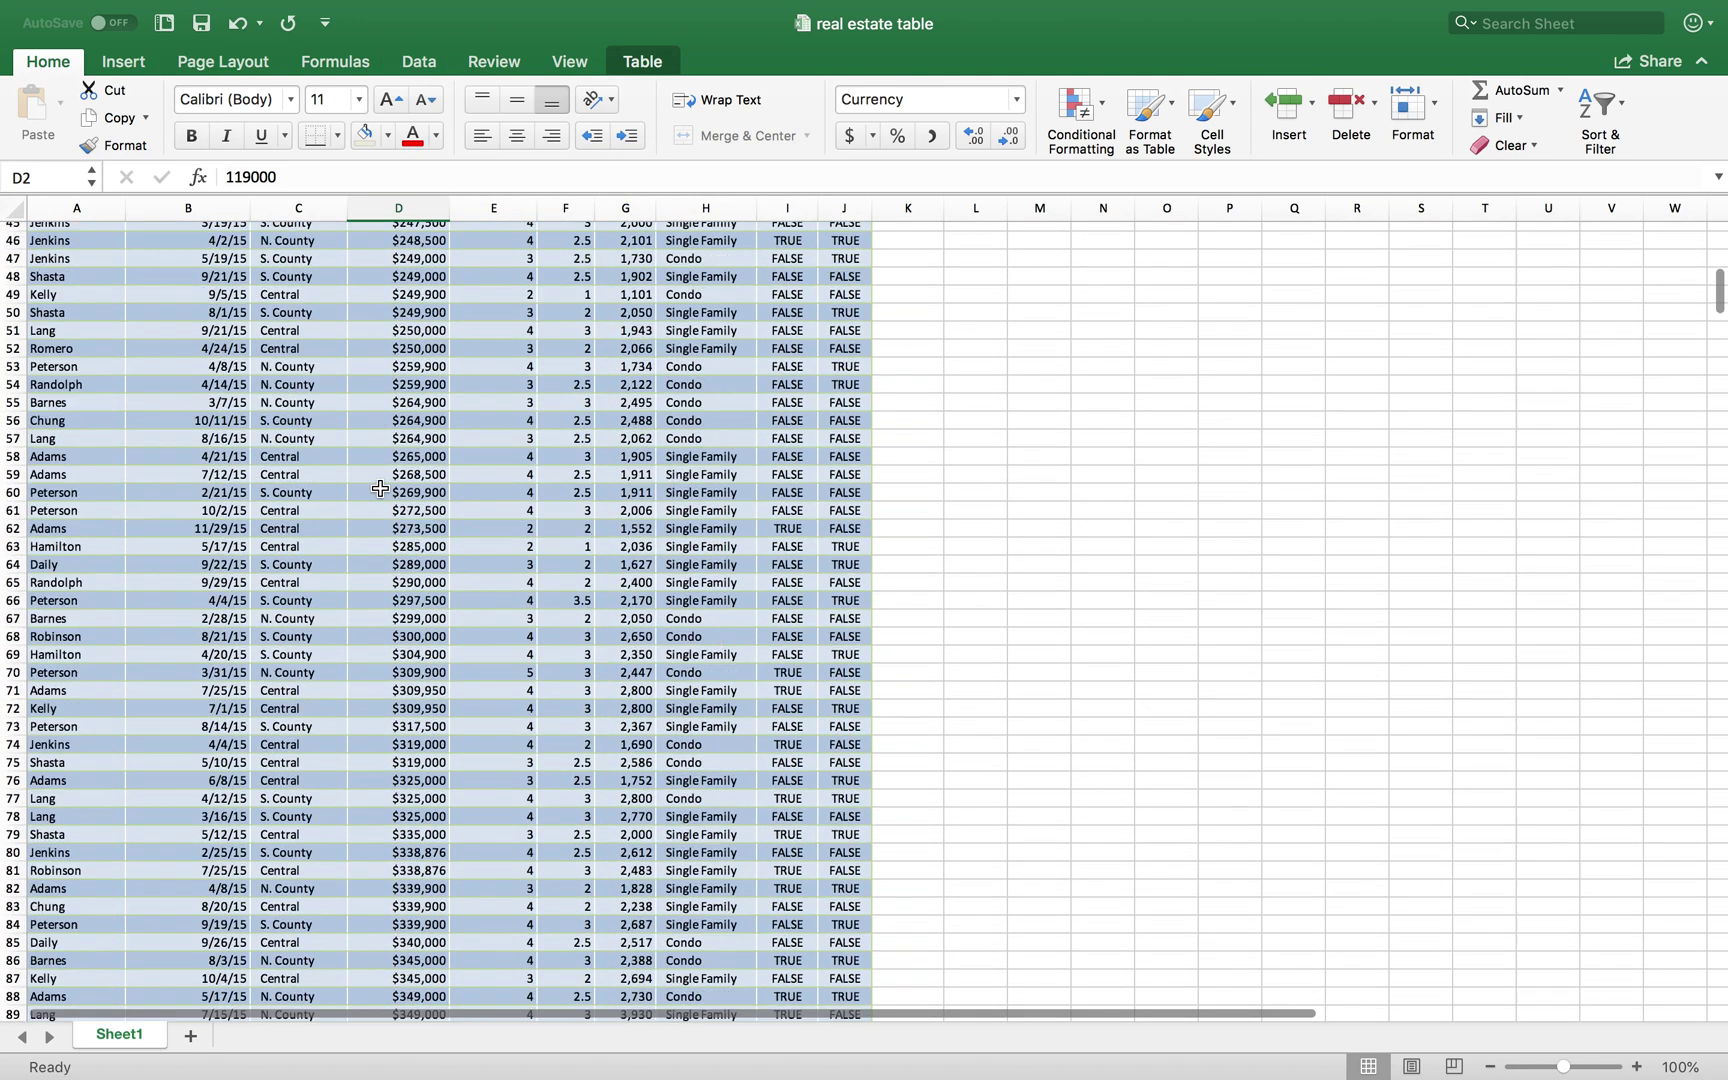
scroll(380, 488, up, 20)
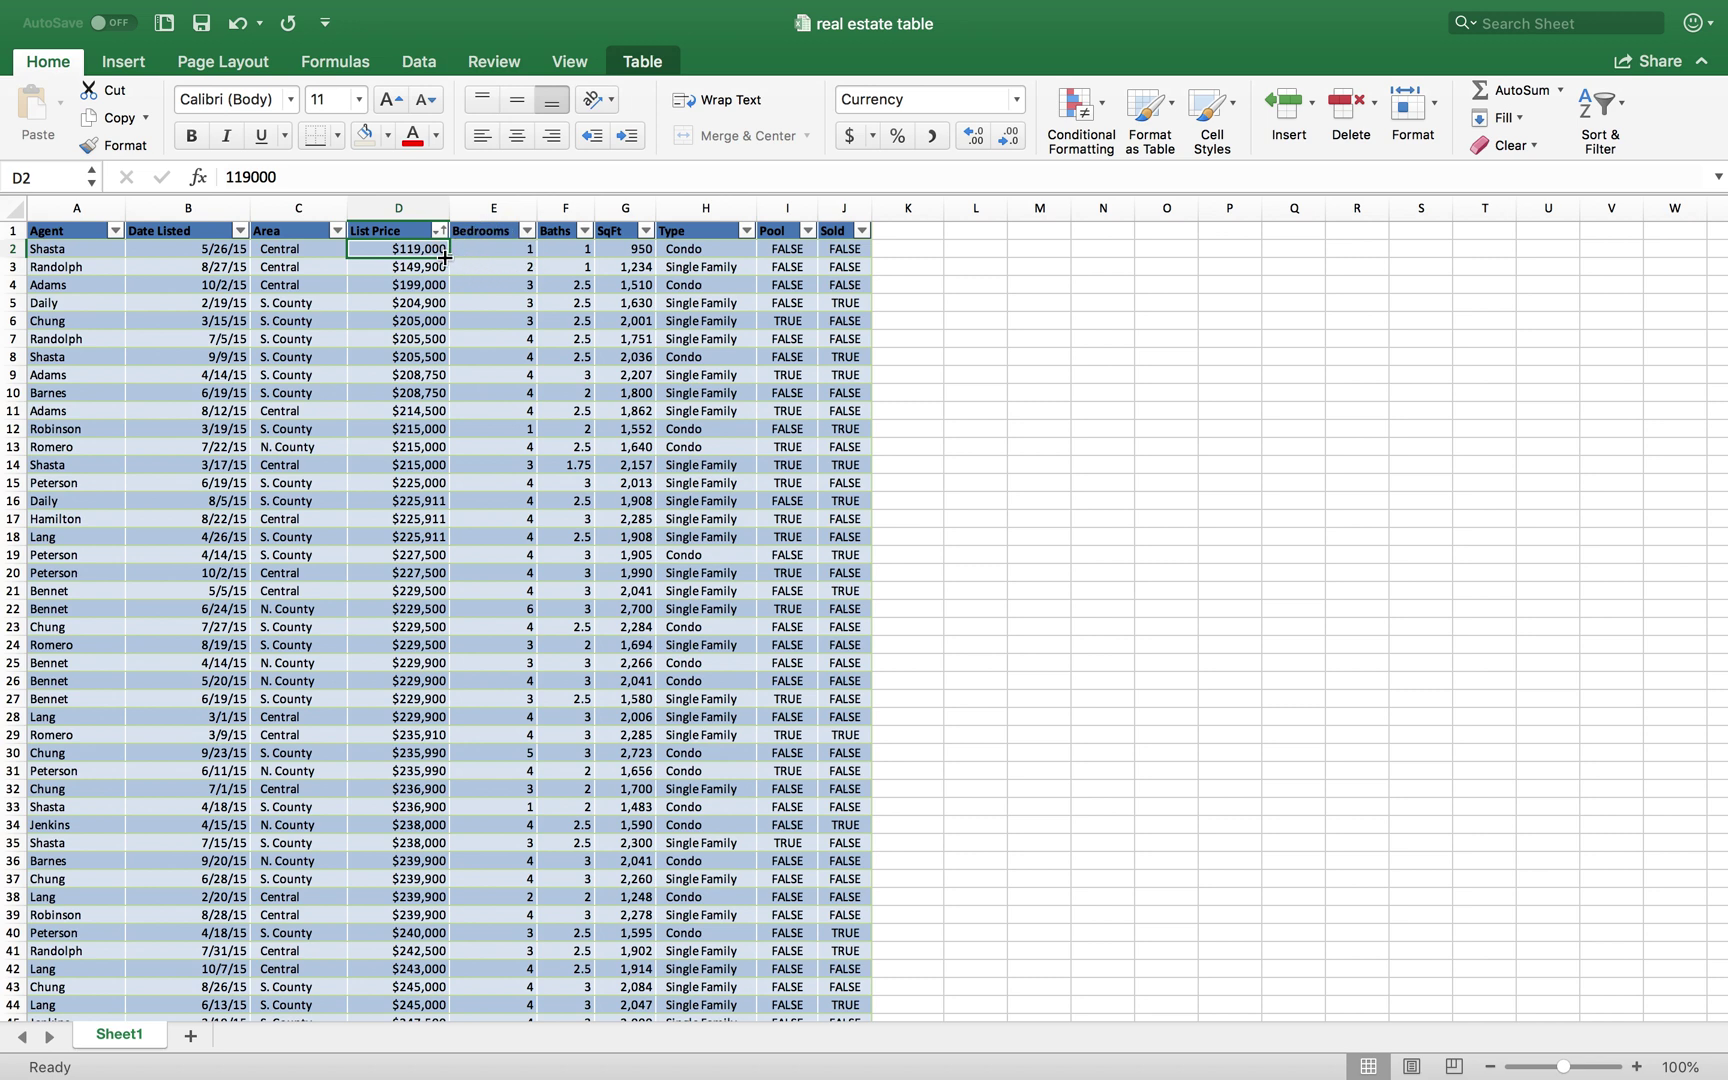
click(640, 251)
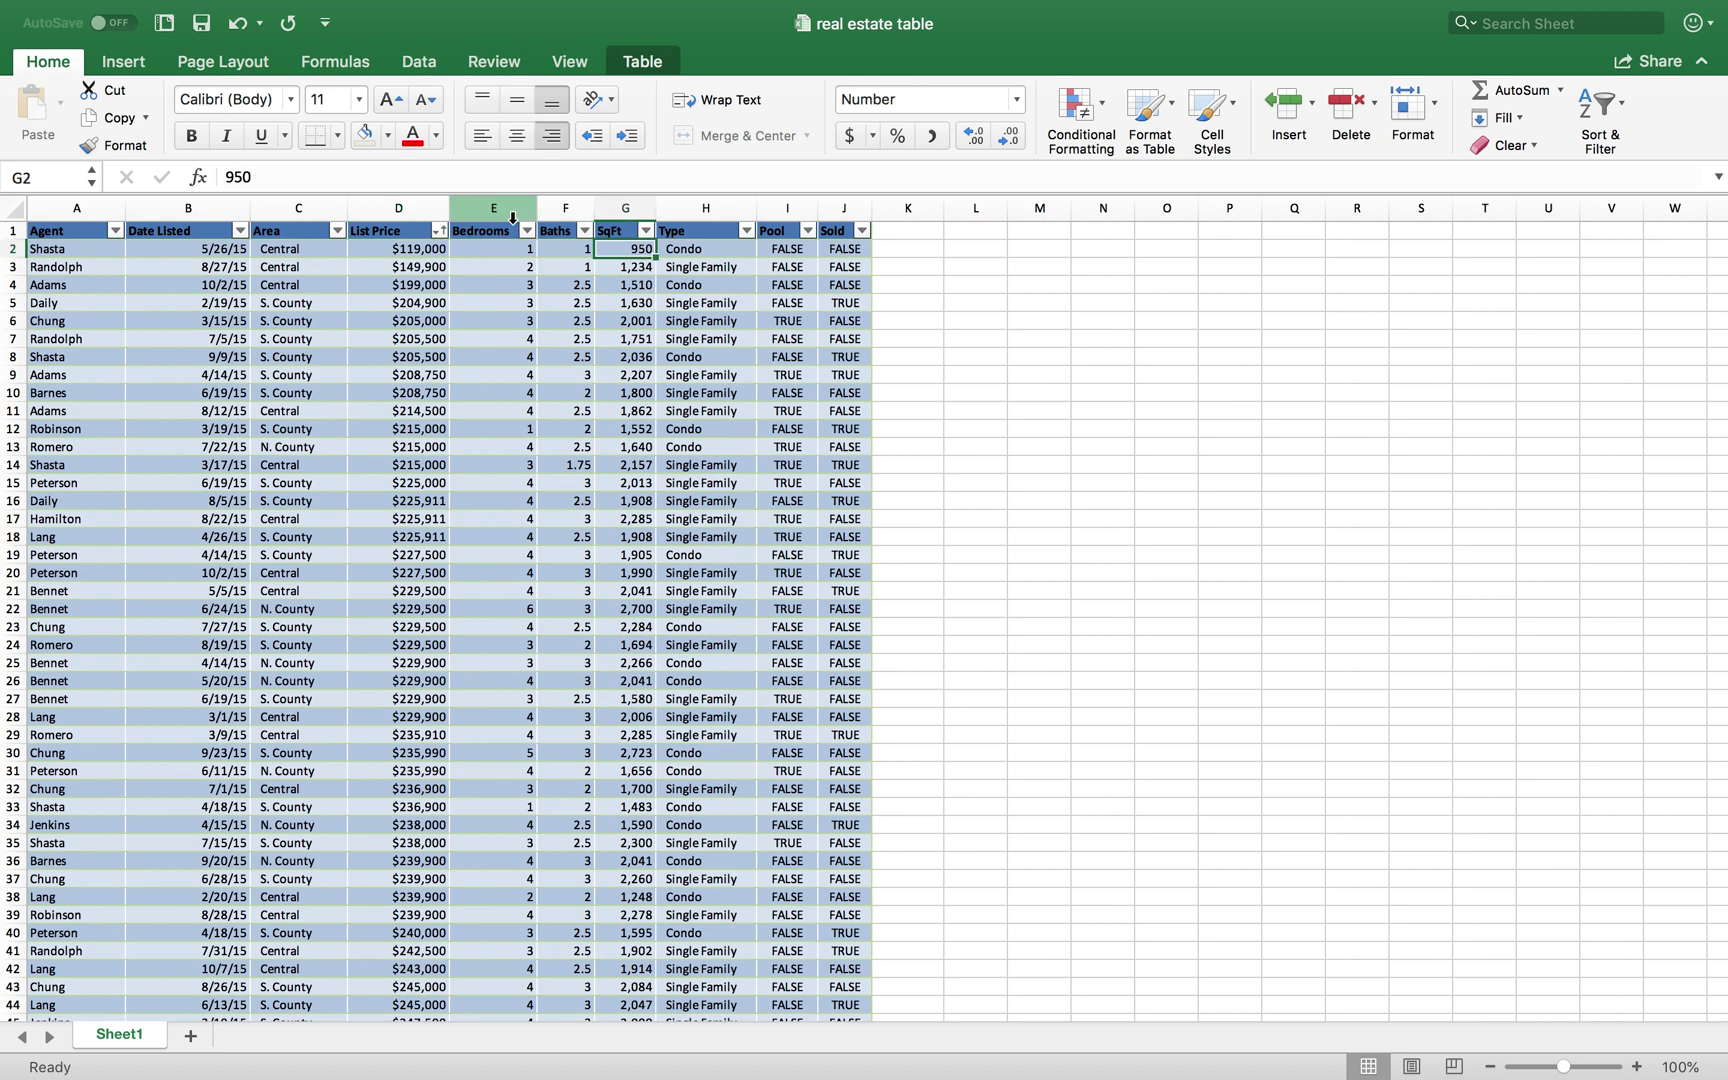
scroll(633, 362, down, 4)
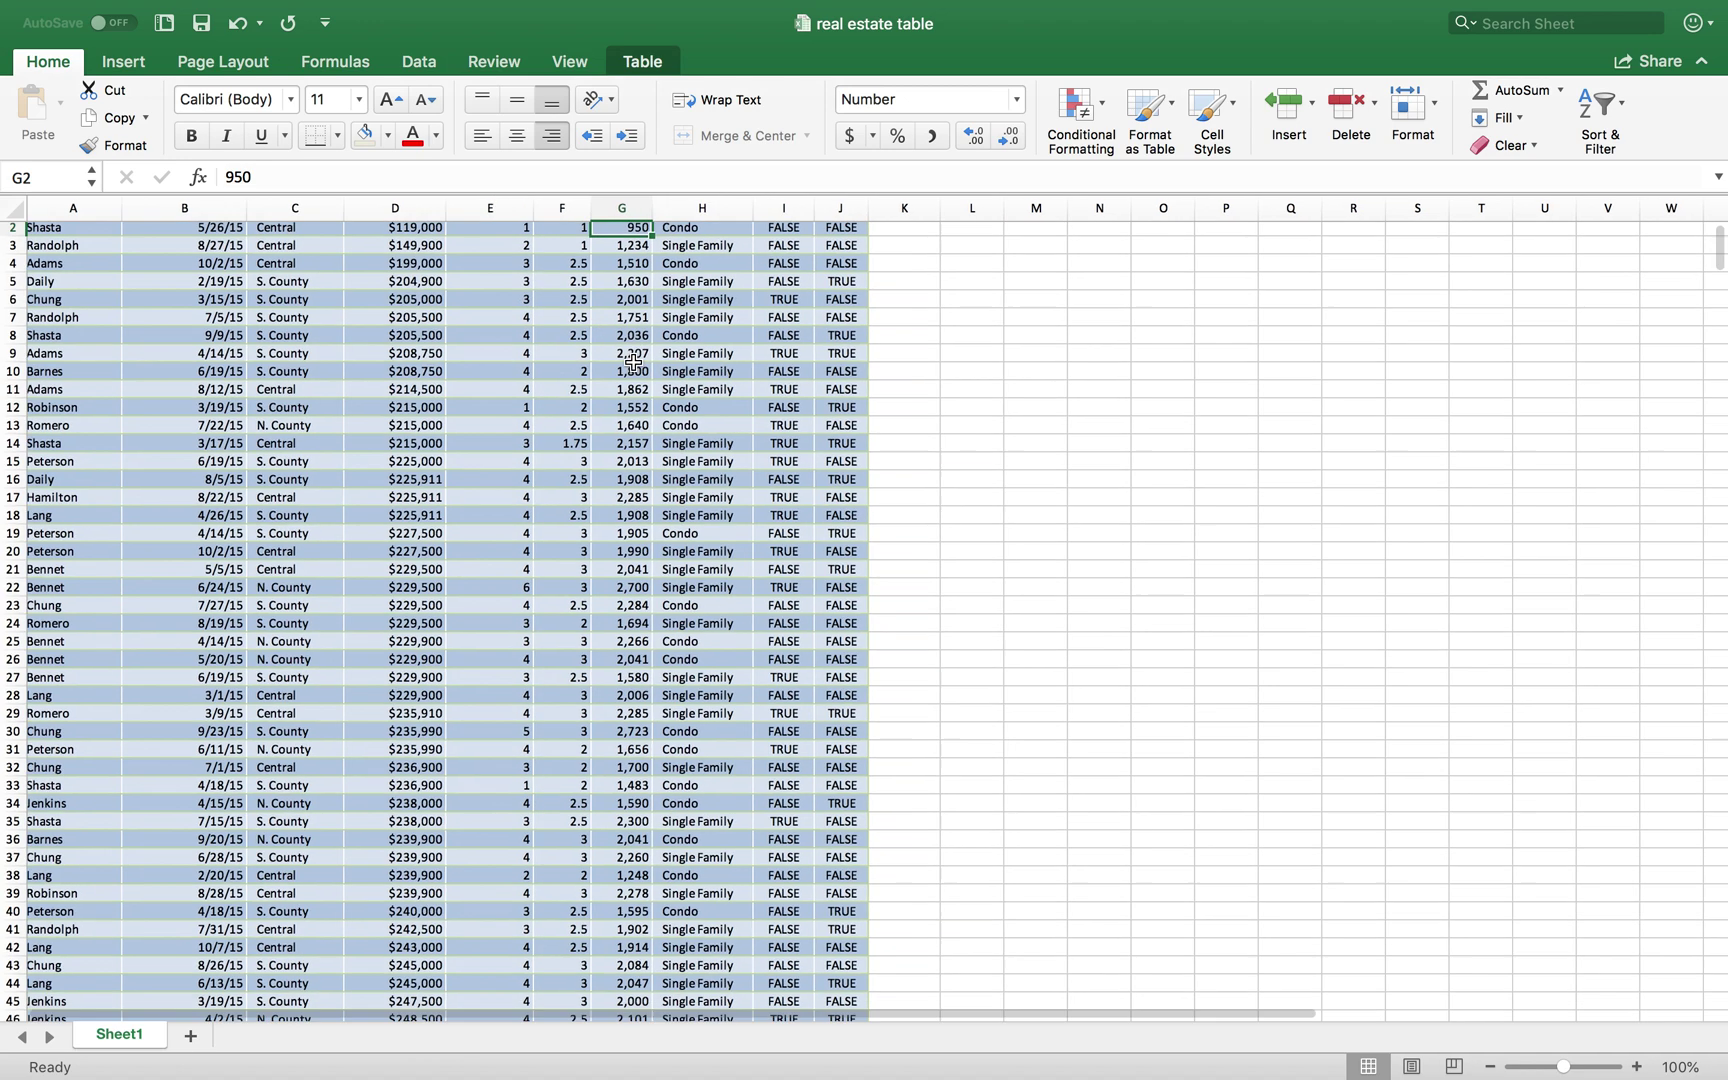
scroll(633, 362, up, 4)
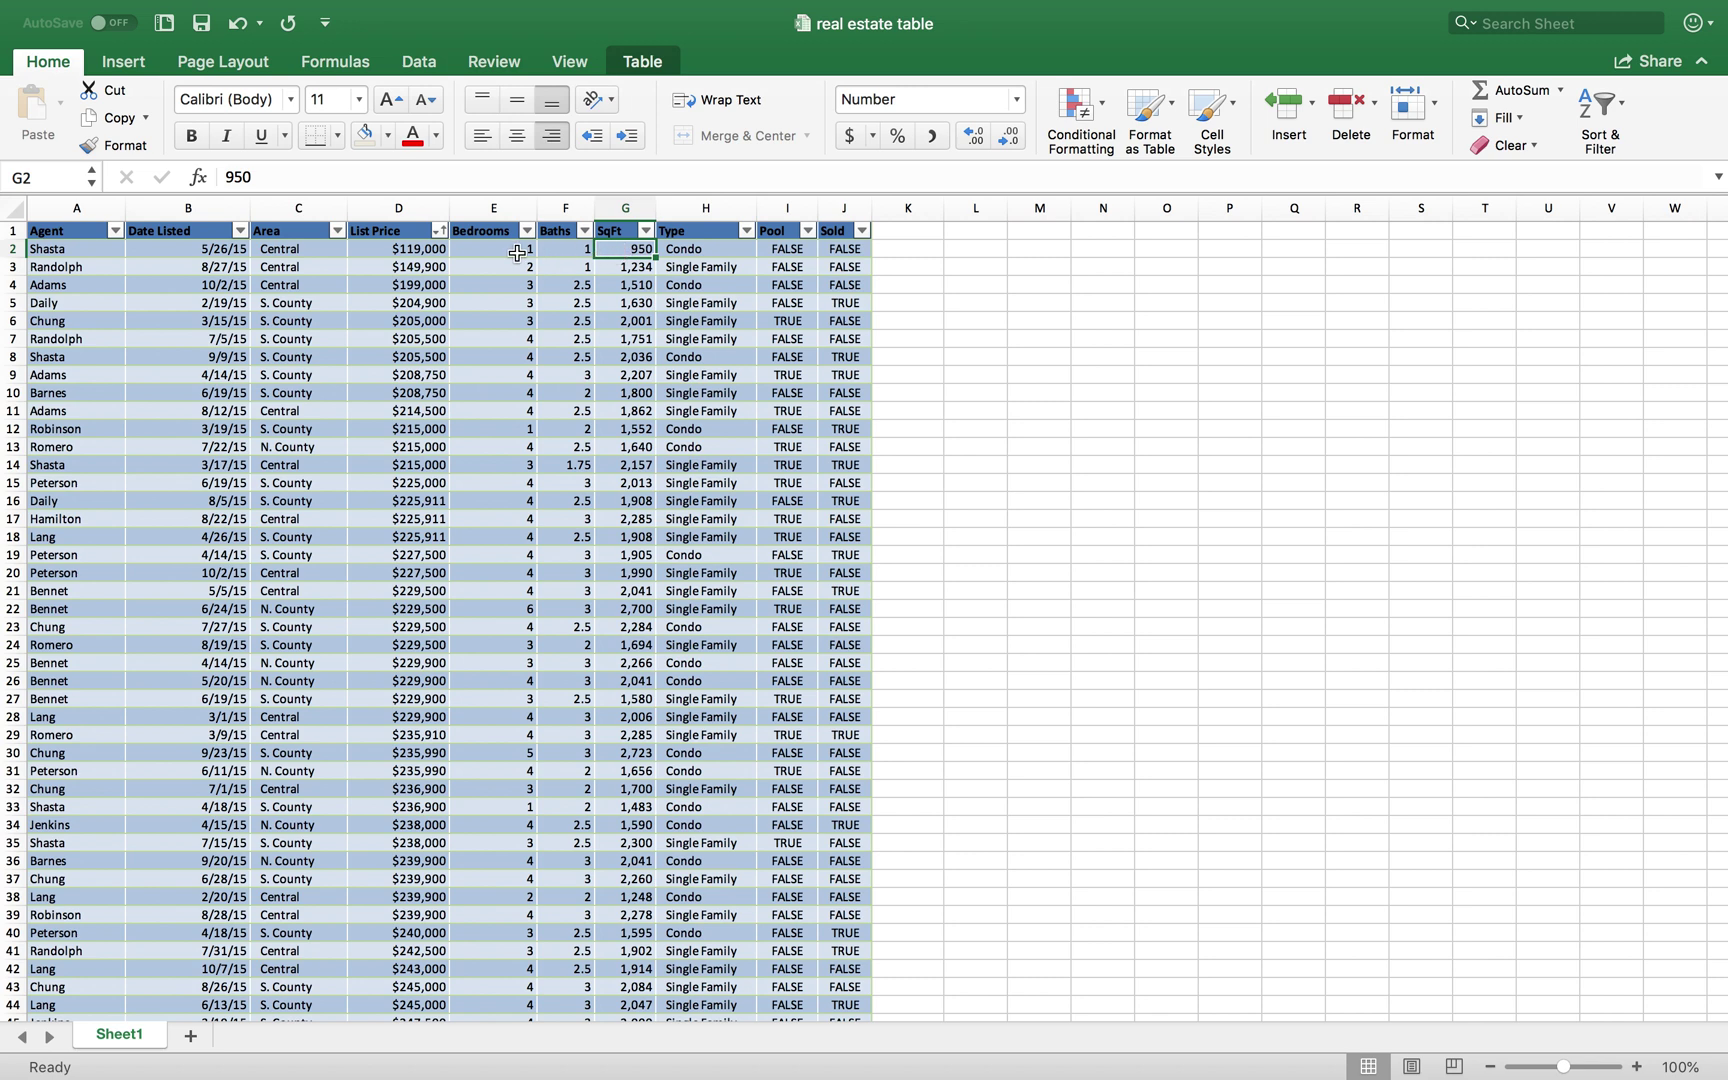
click(635, 752)
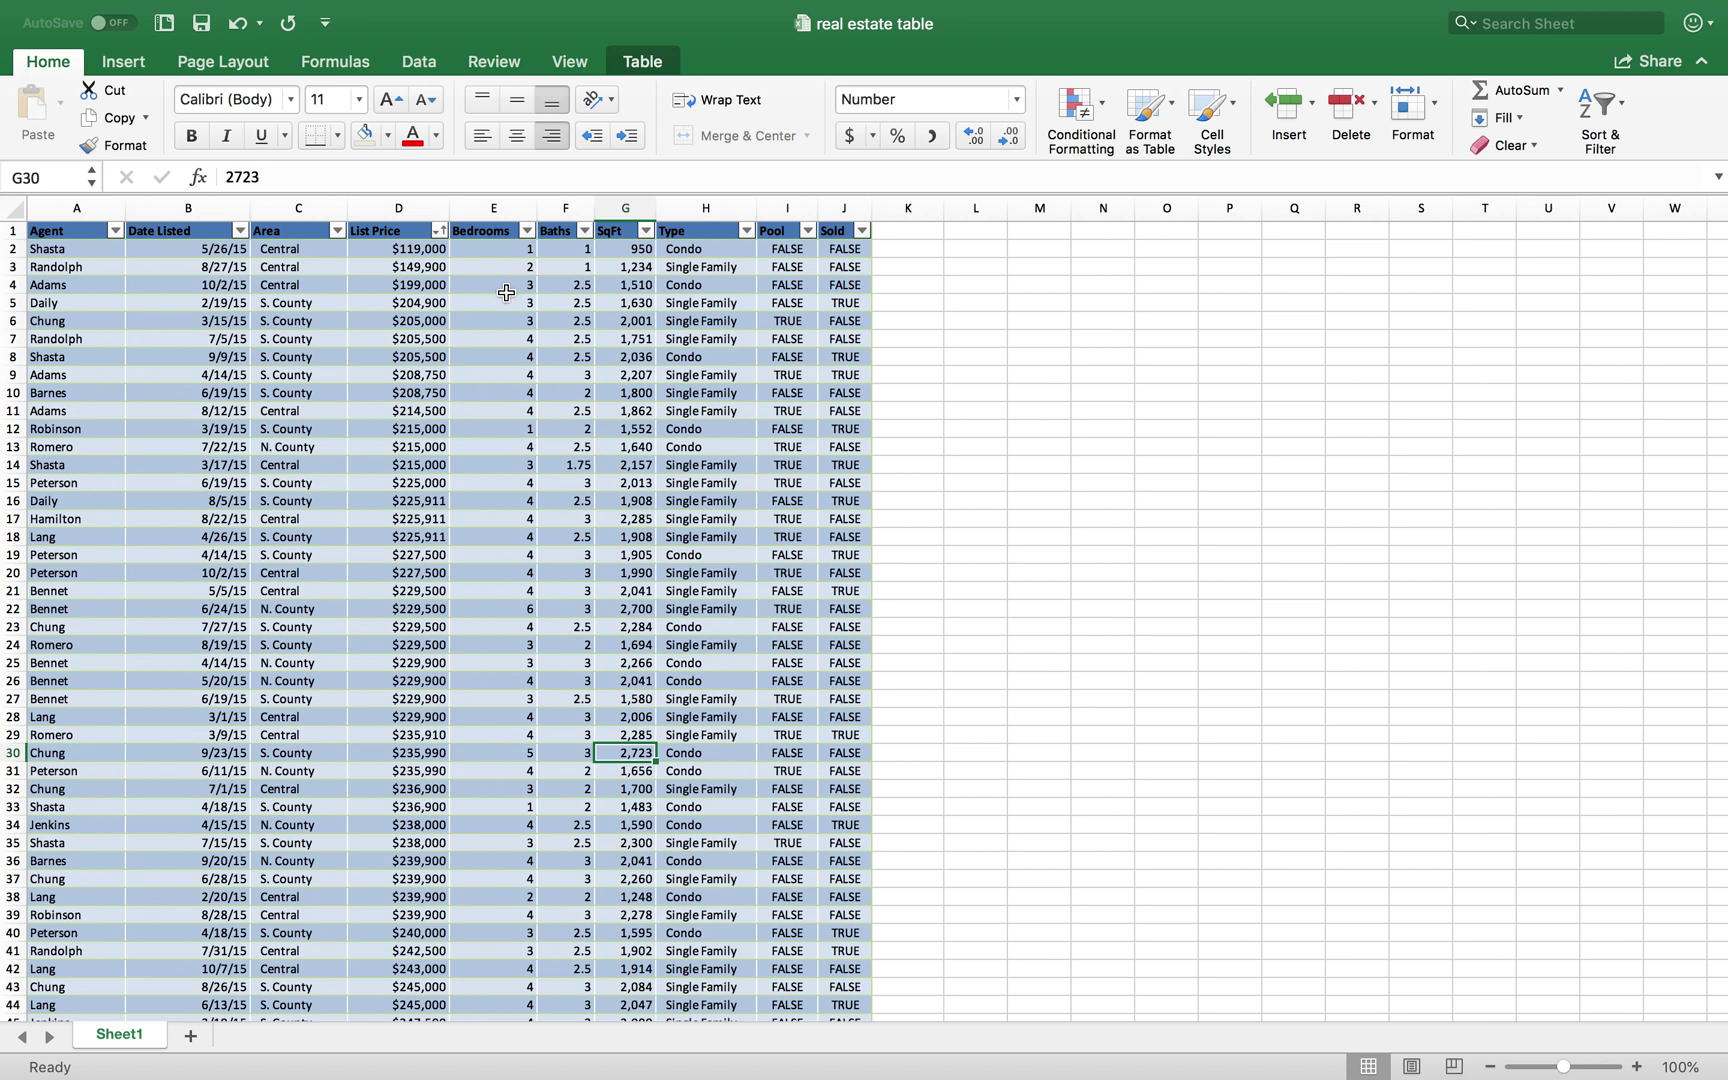
click(419, 255)
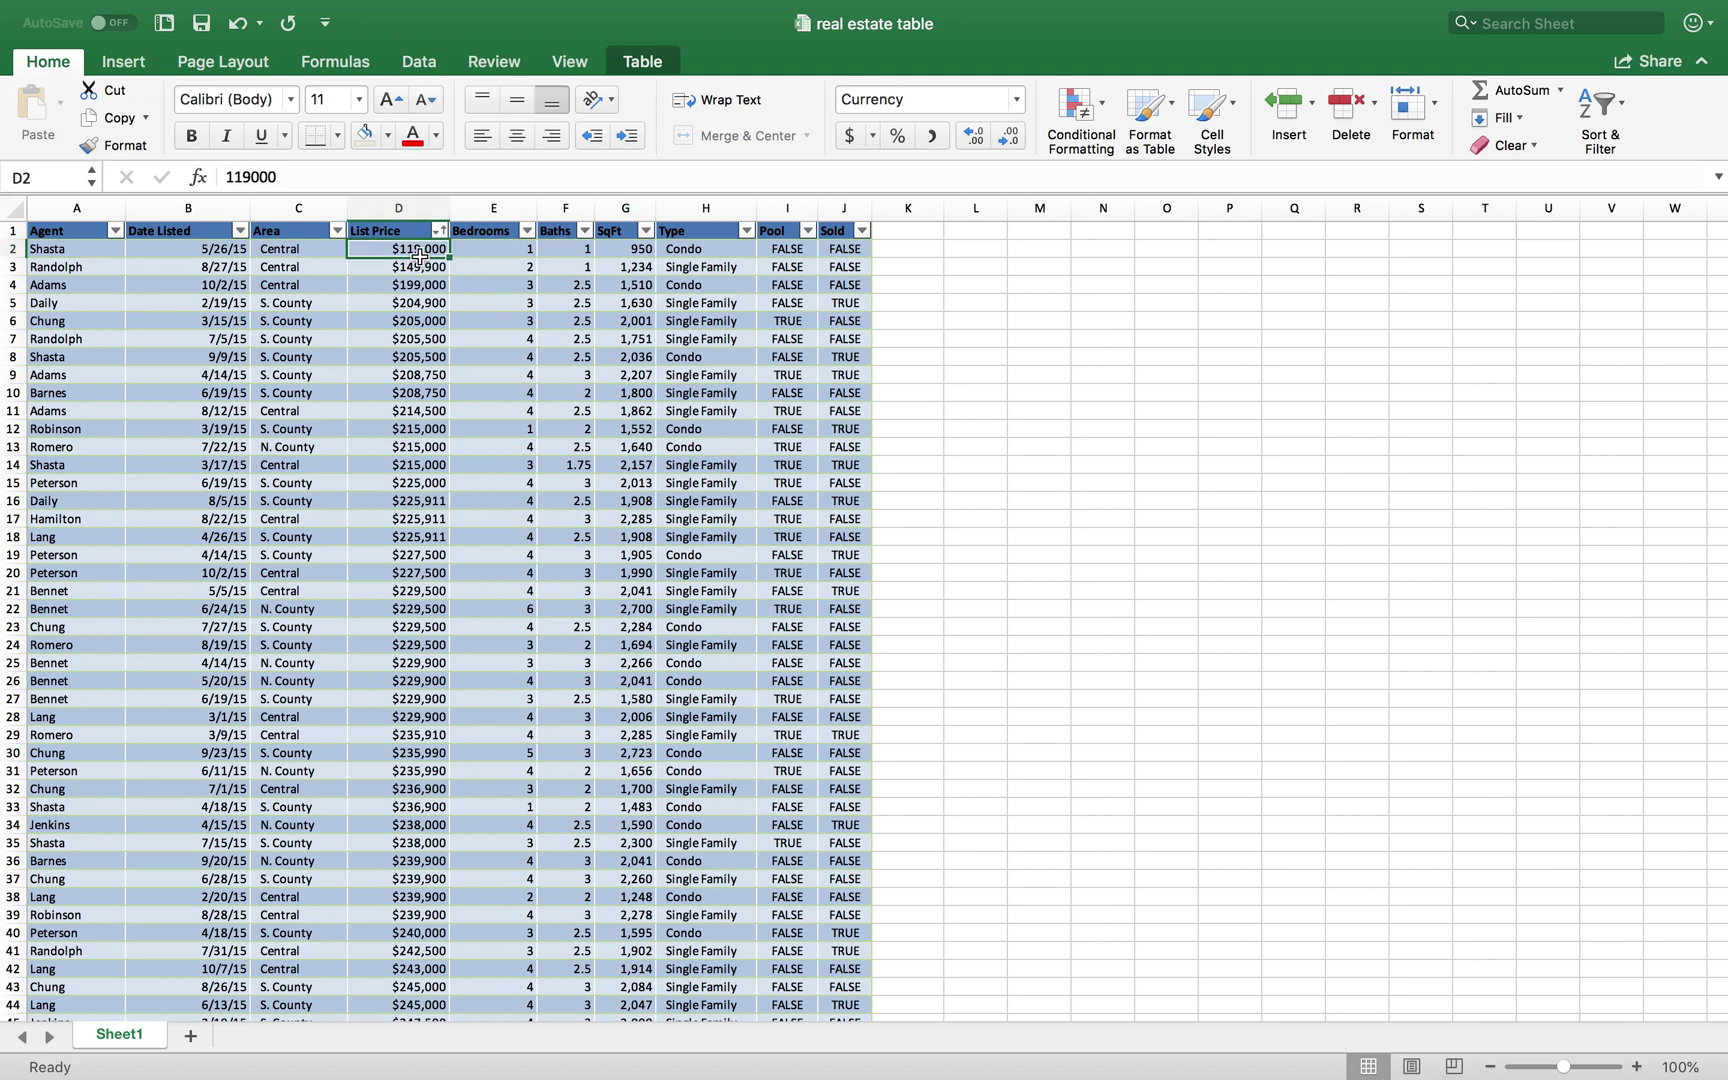
click(631, 253)
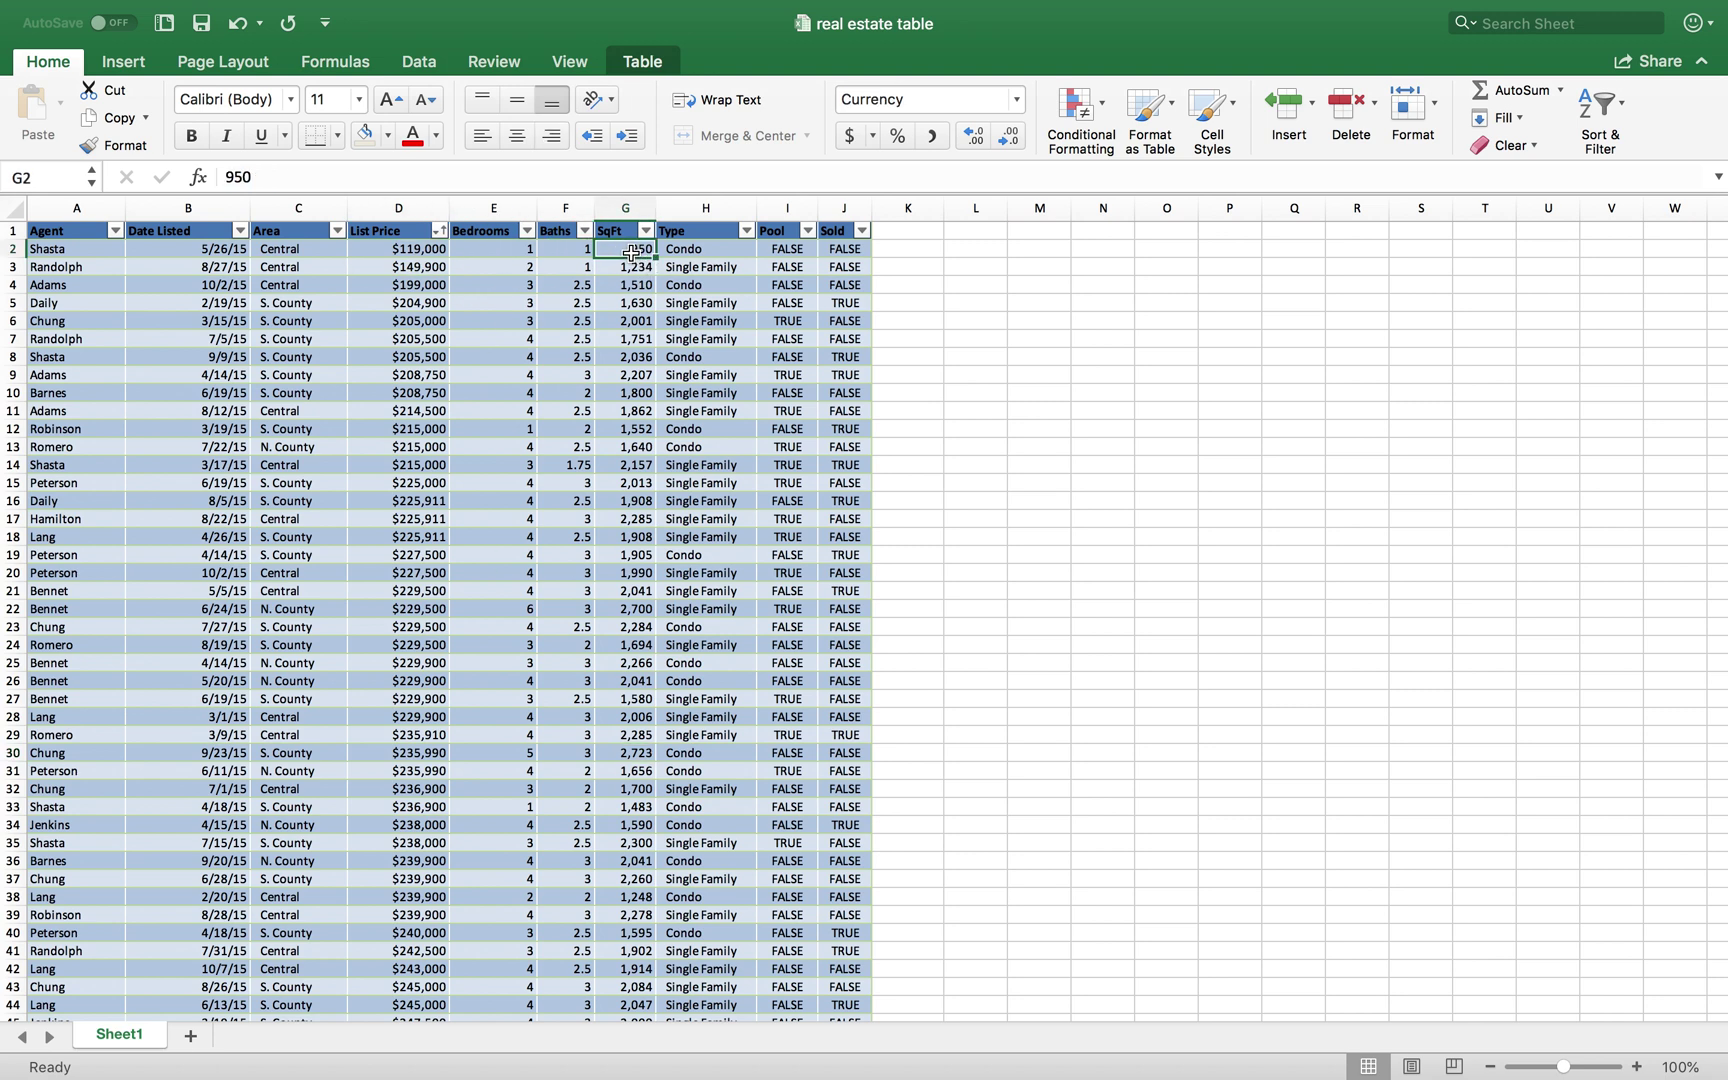
Insert a new table column to the left of the Bedrooms column
click(493, 231)
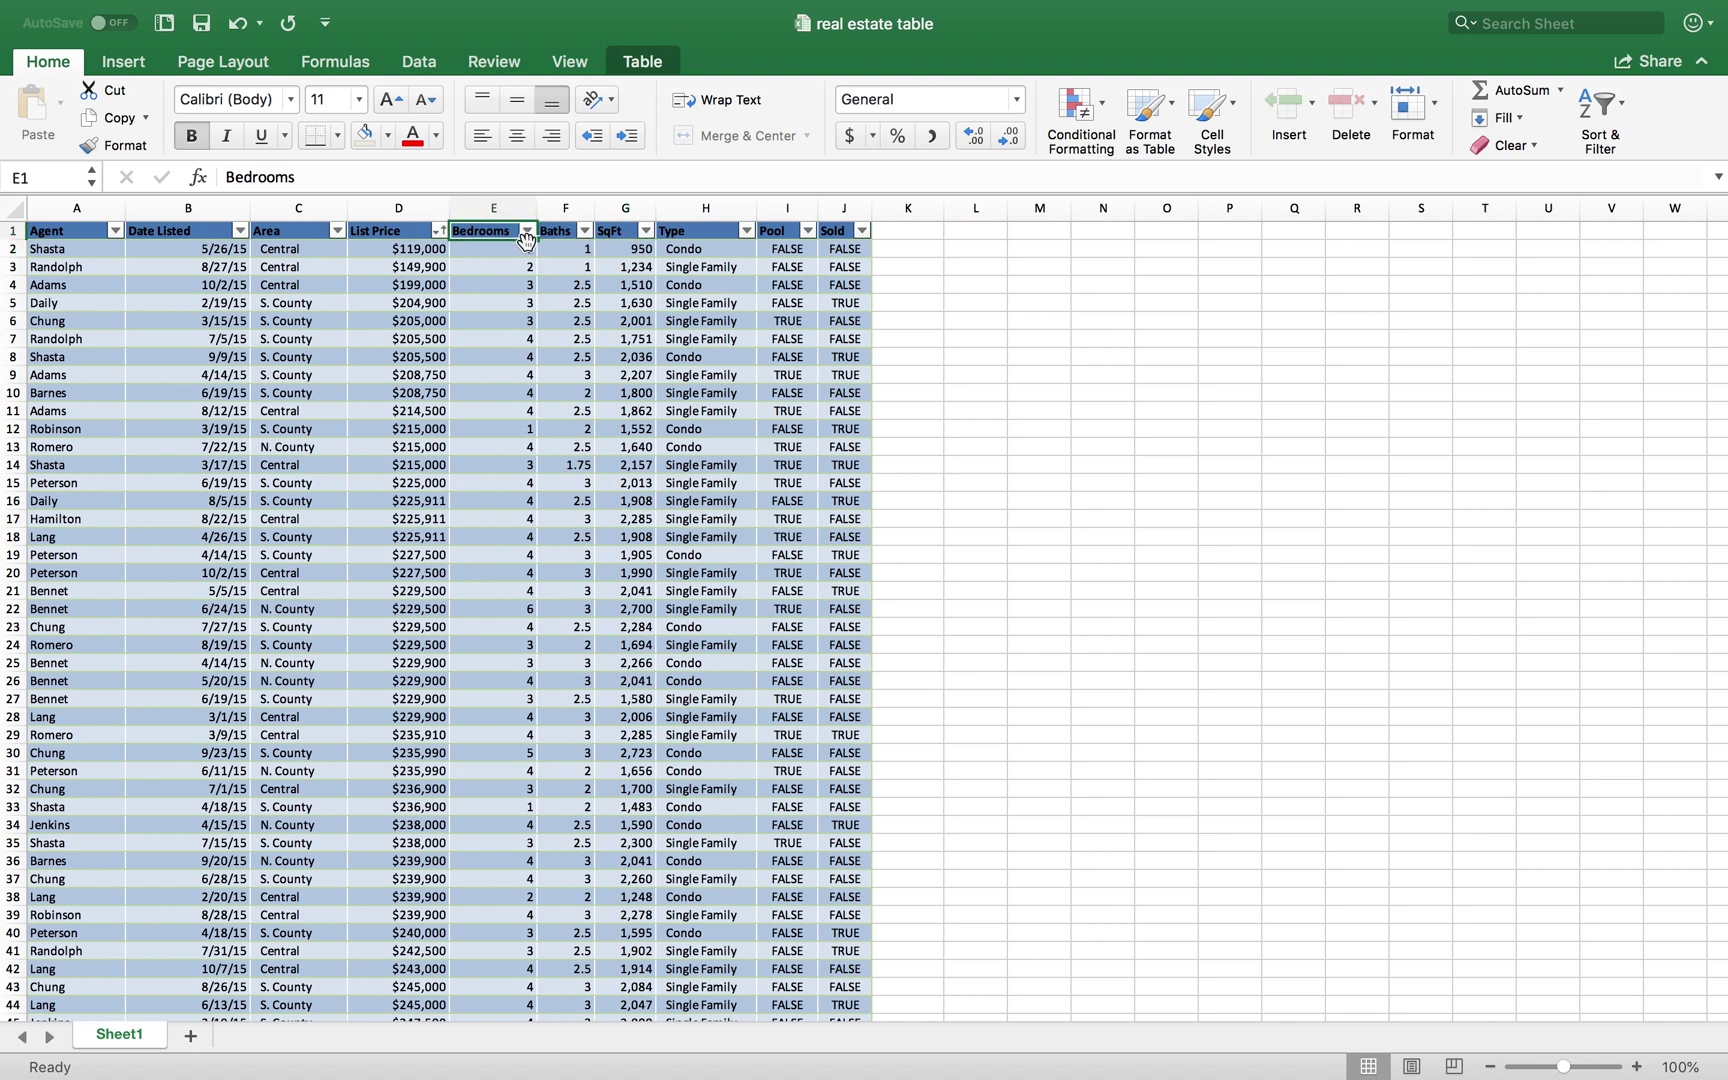
right_click(482, 234)
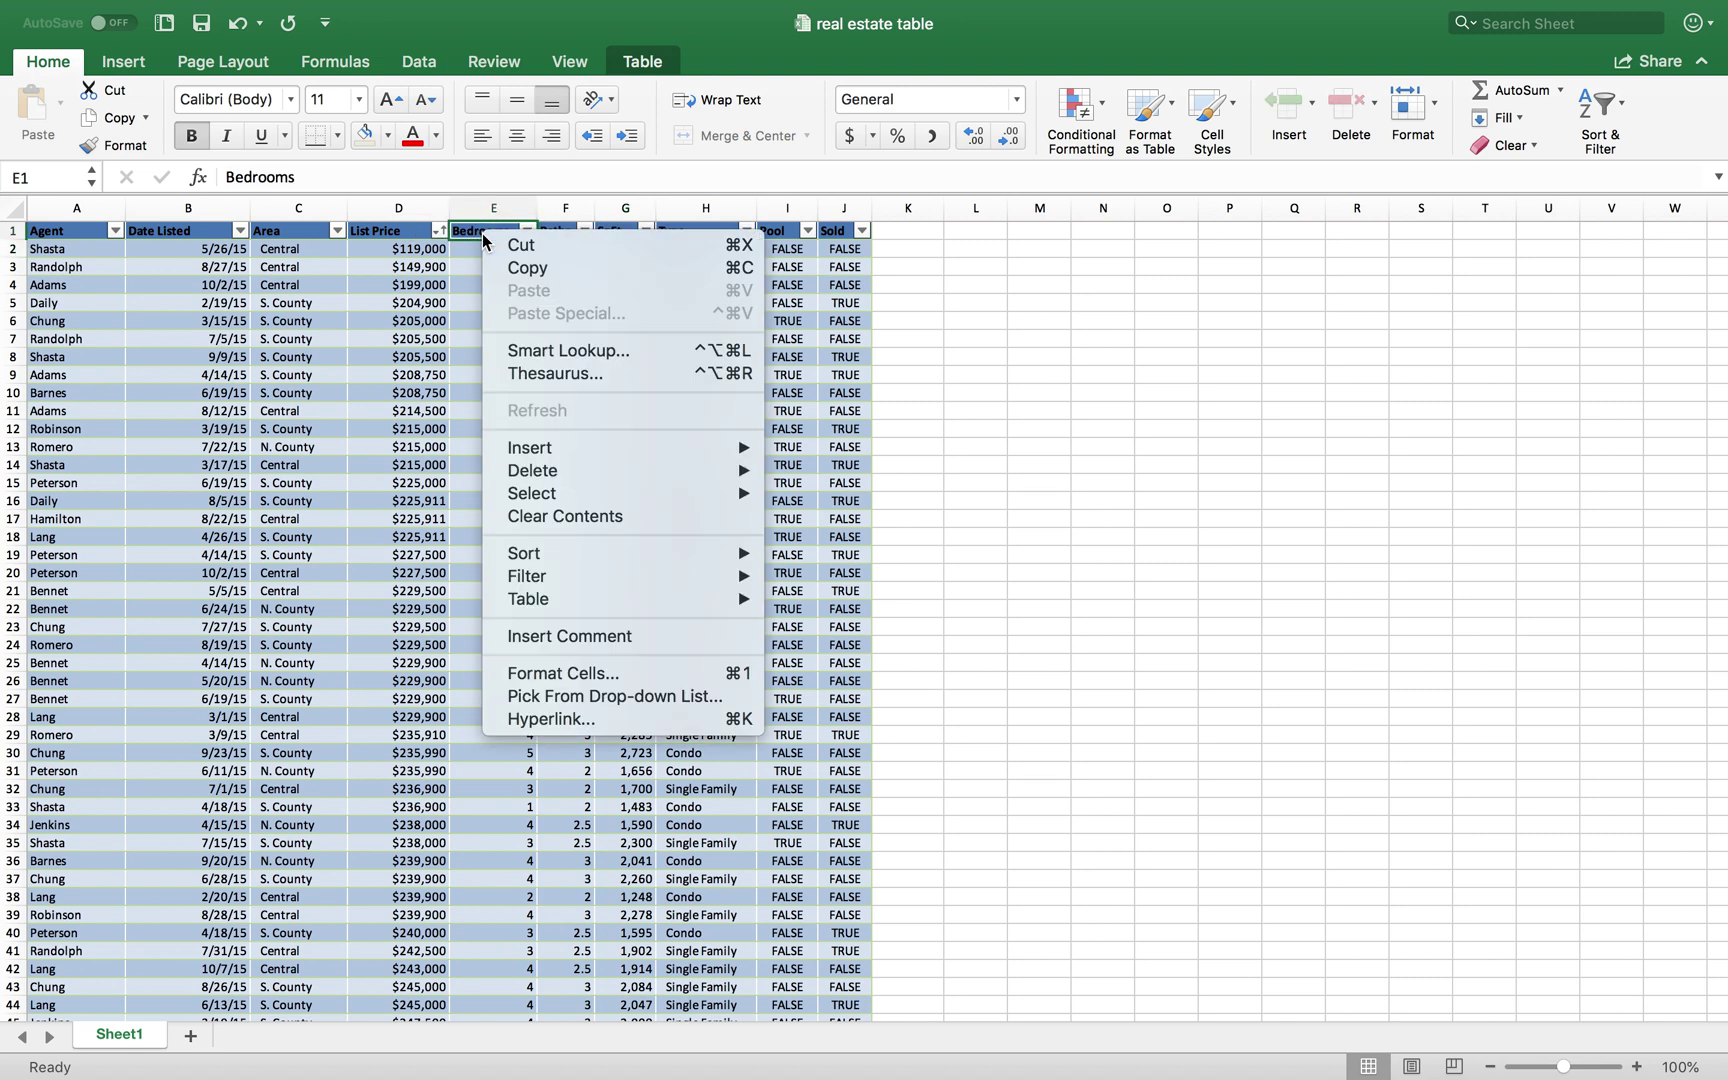
mouse_move(555, 452)
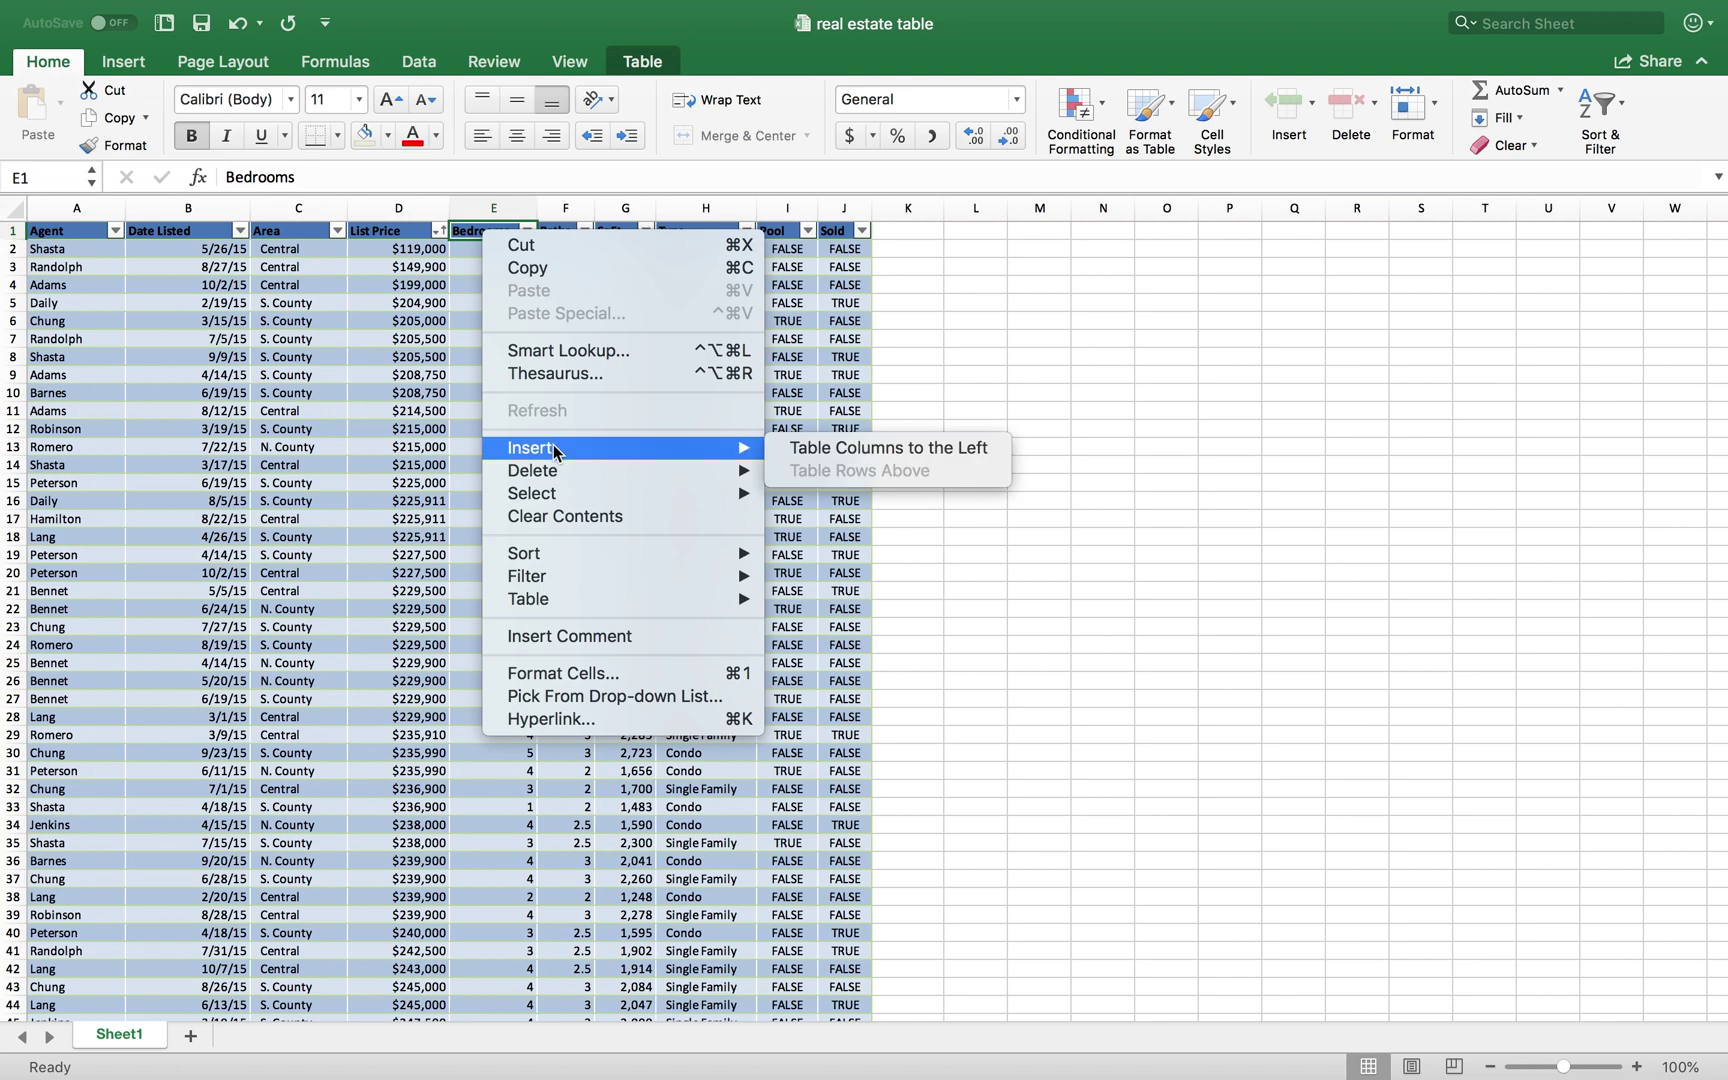
click(791, 450)
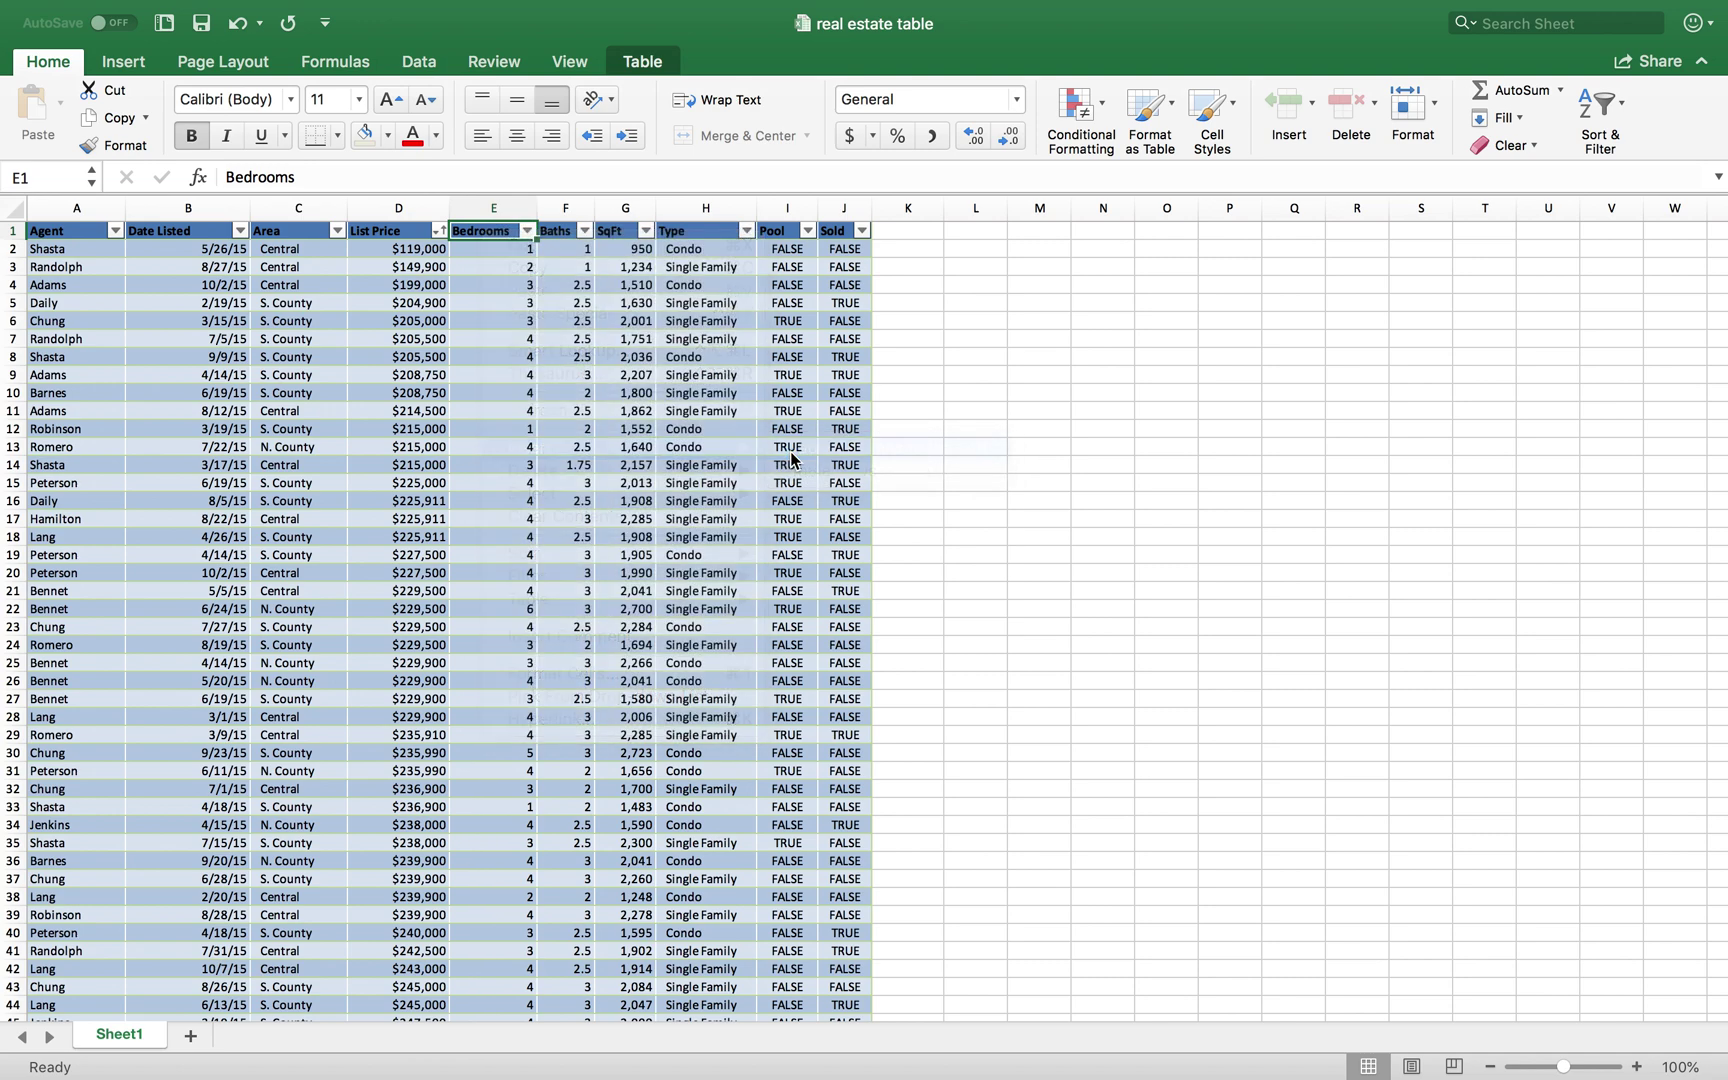
Rename the new Column1 header to $/SF
click(493, 249)
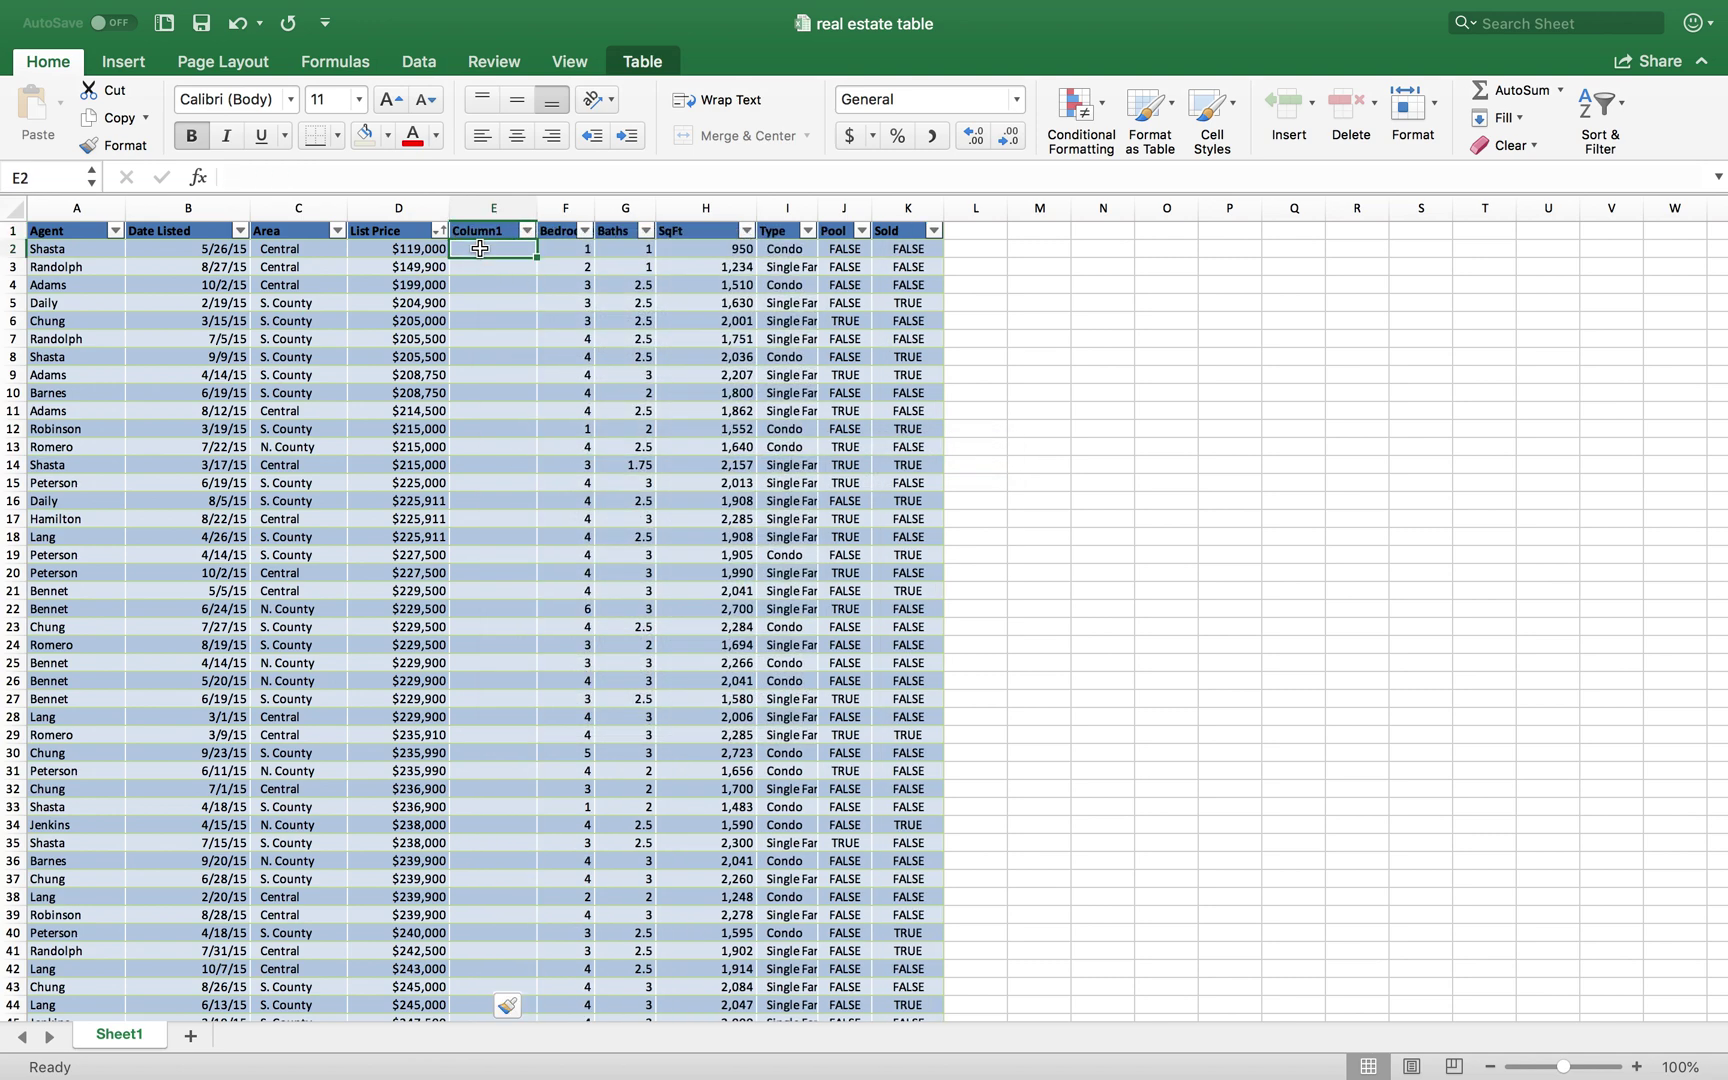
click(482, 231)
double_click(401, 170)
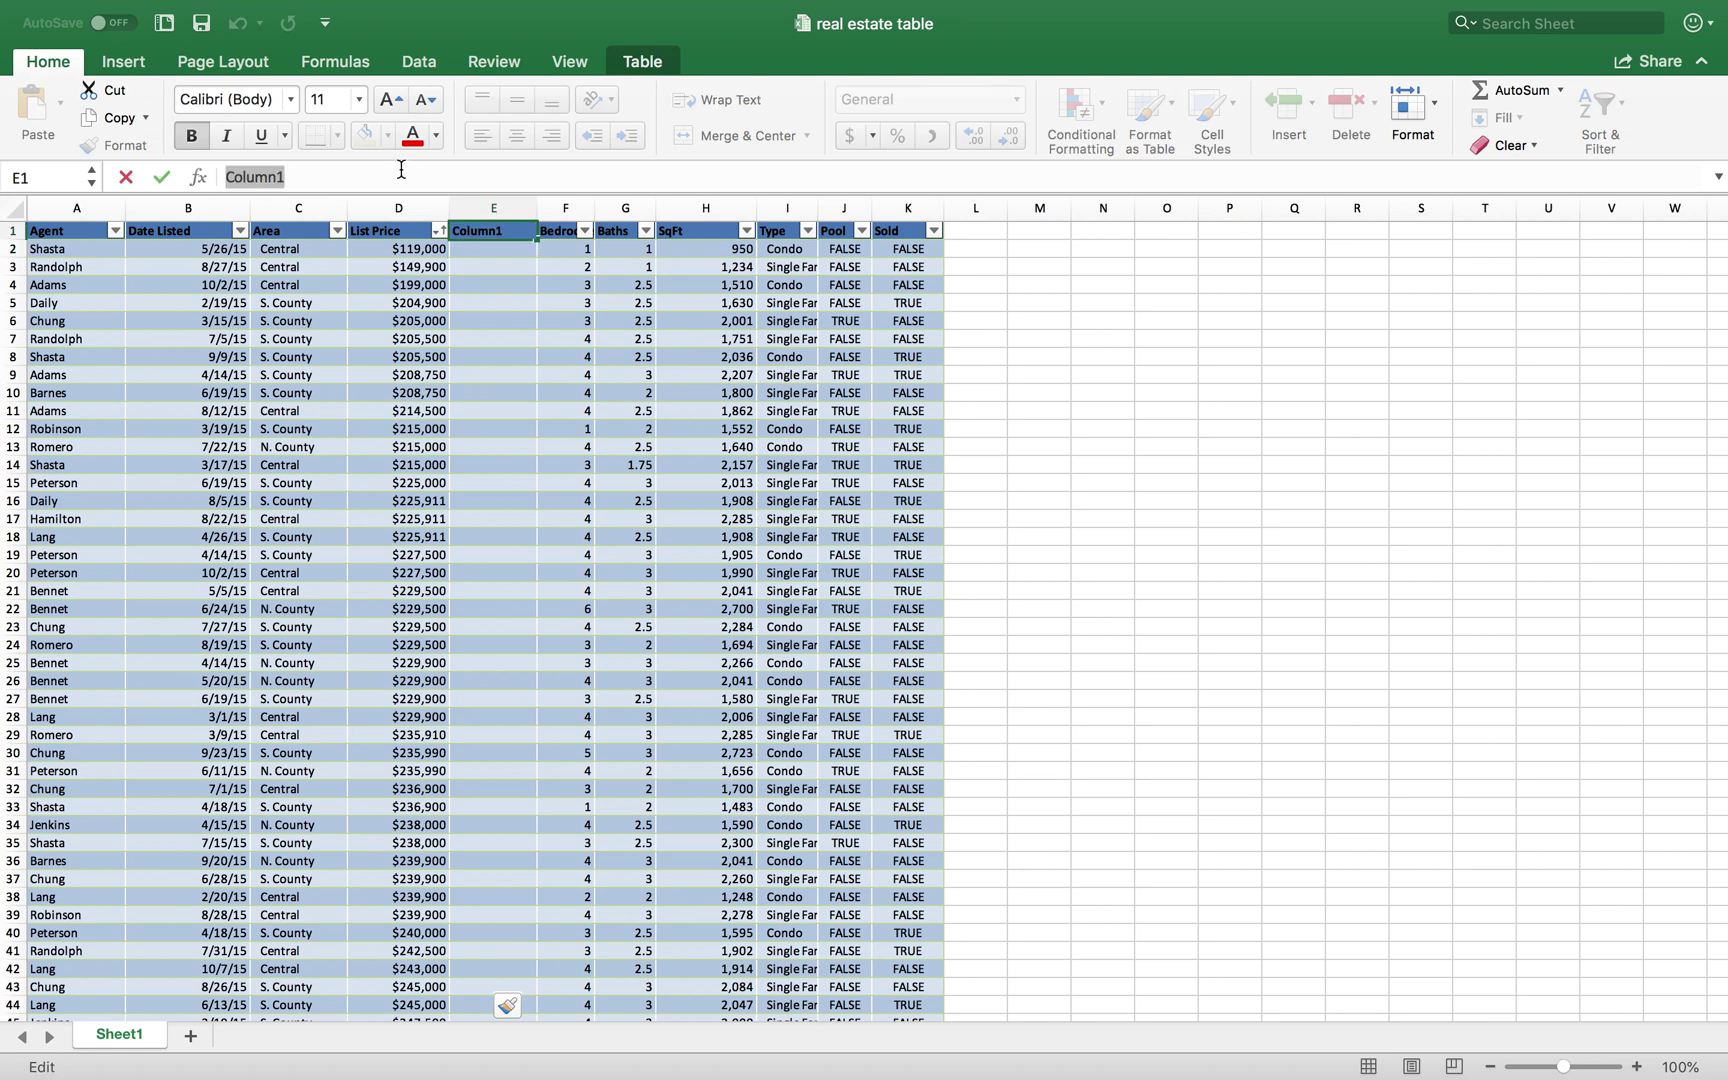
text($)
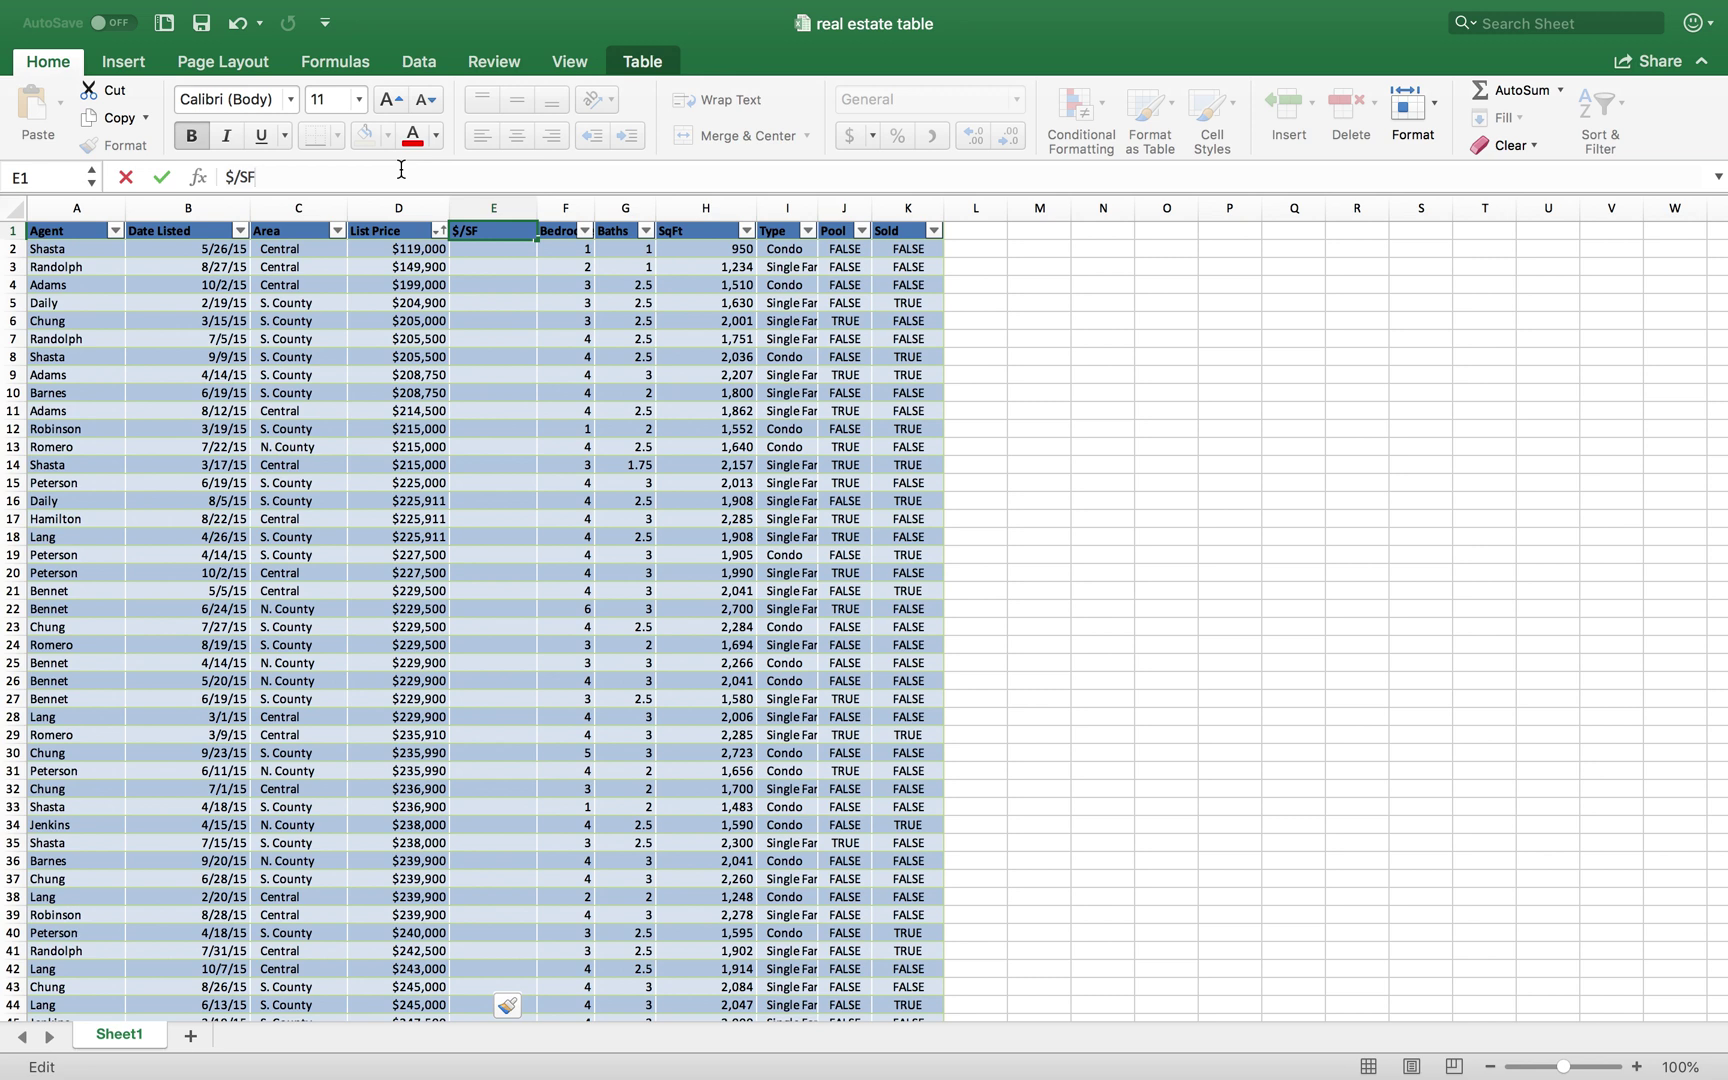
text(/SF)
key(Return)
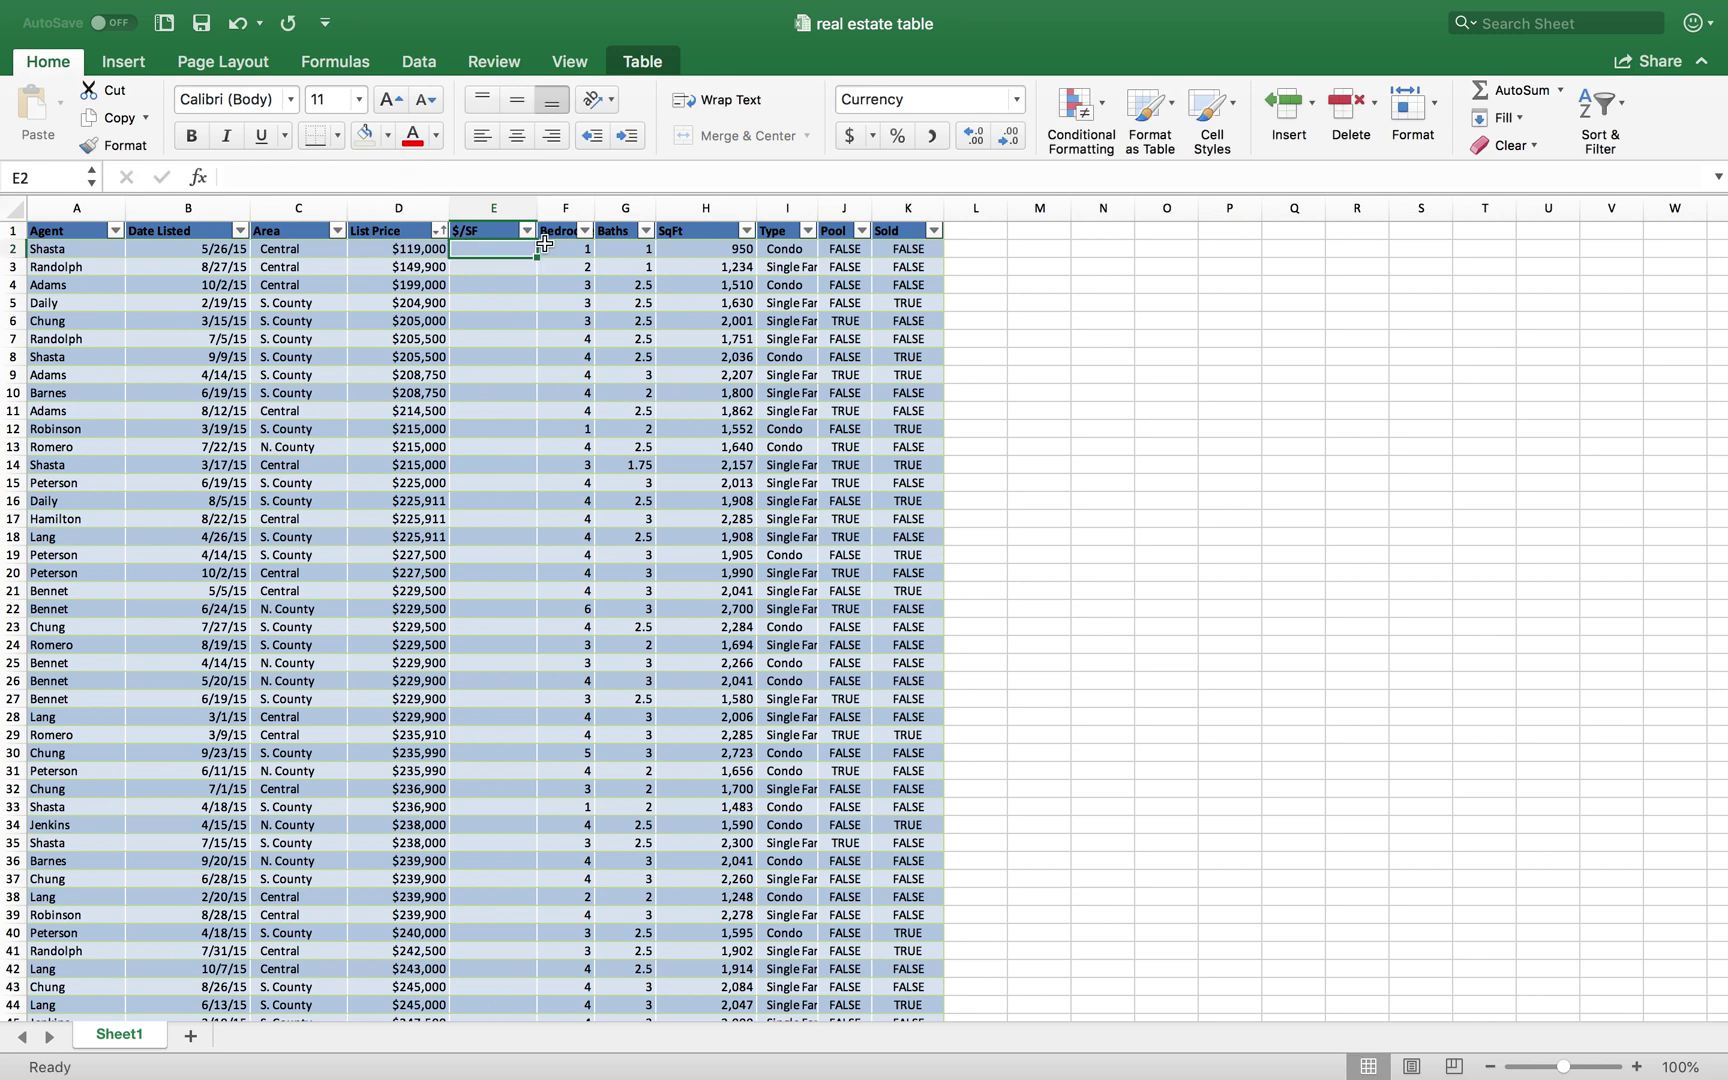
click(412, 250)
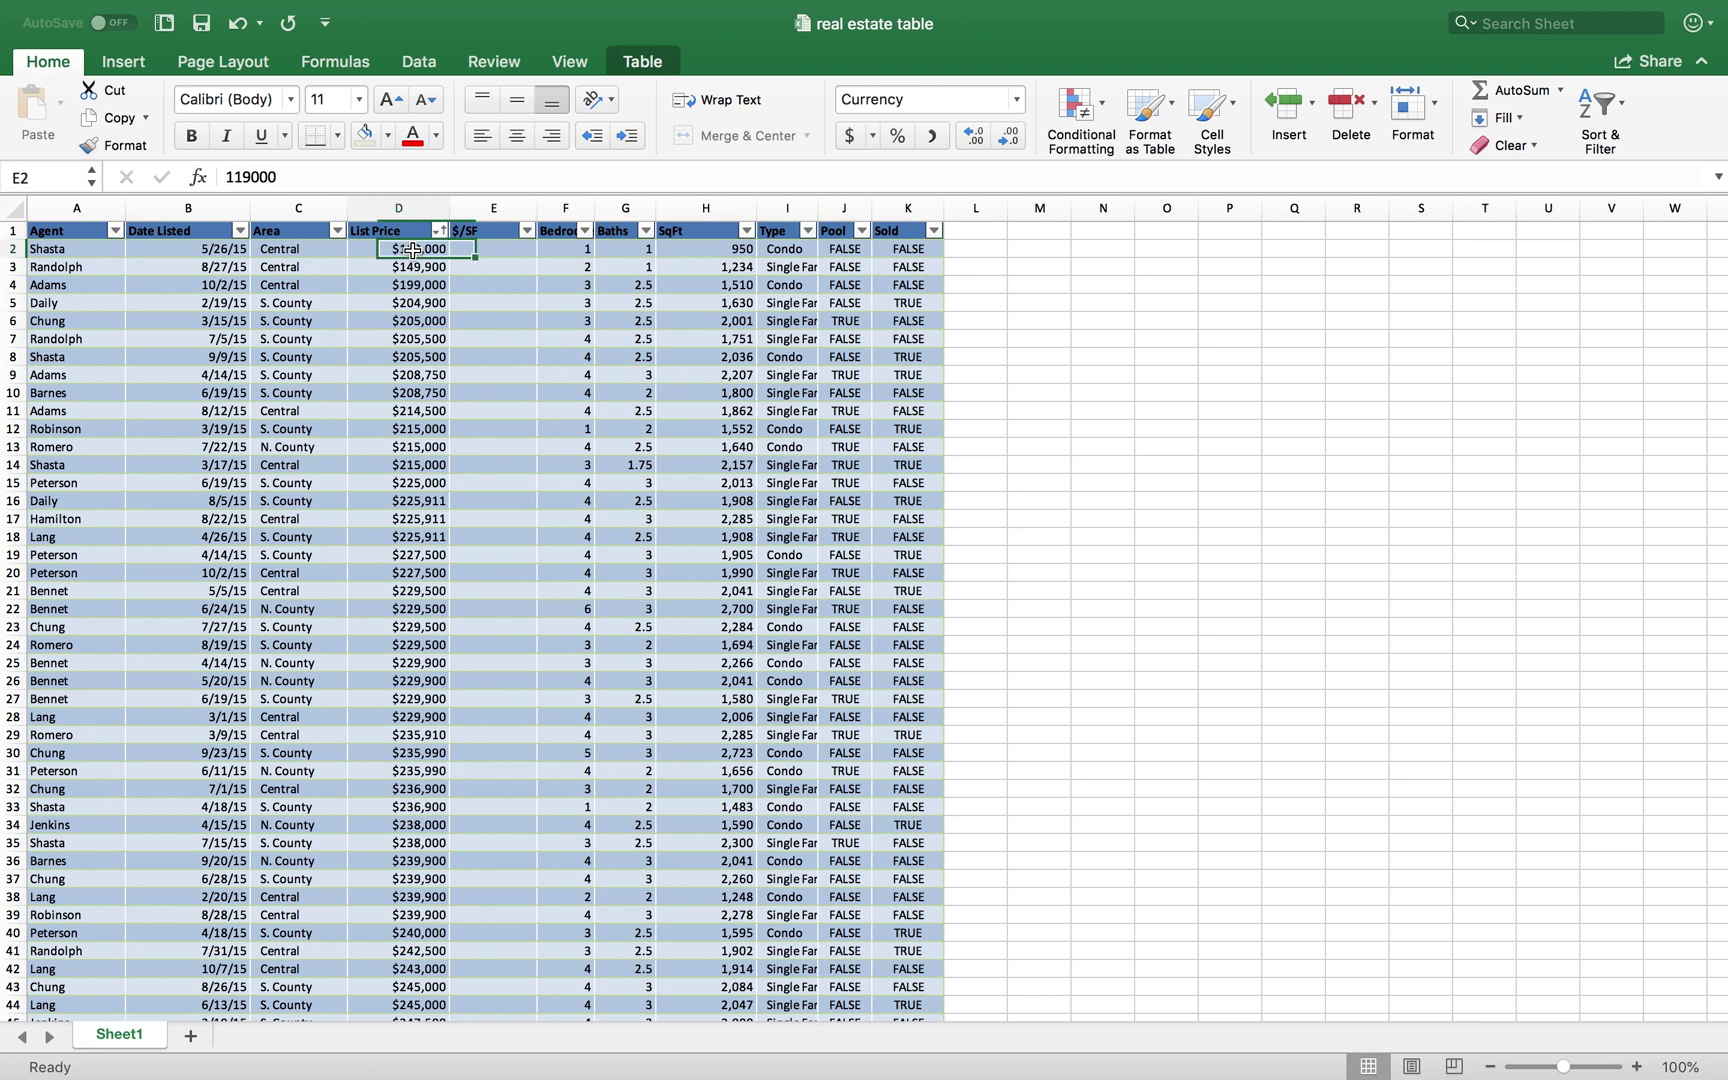
click(724, 254)
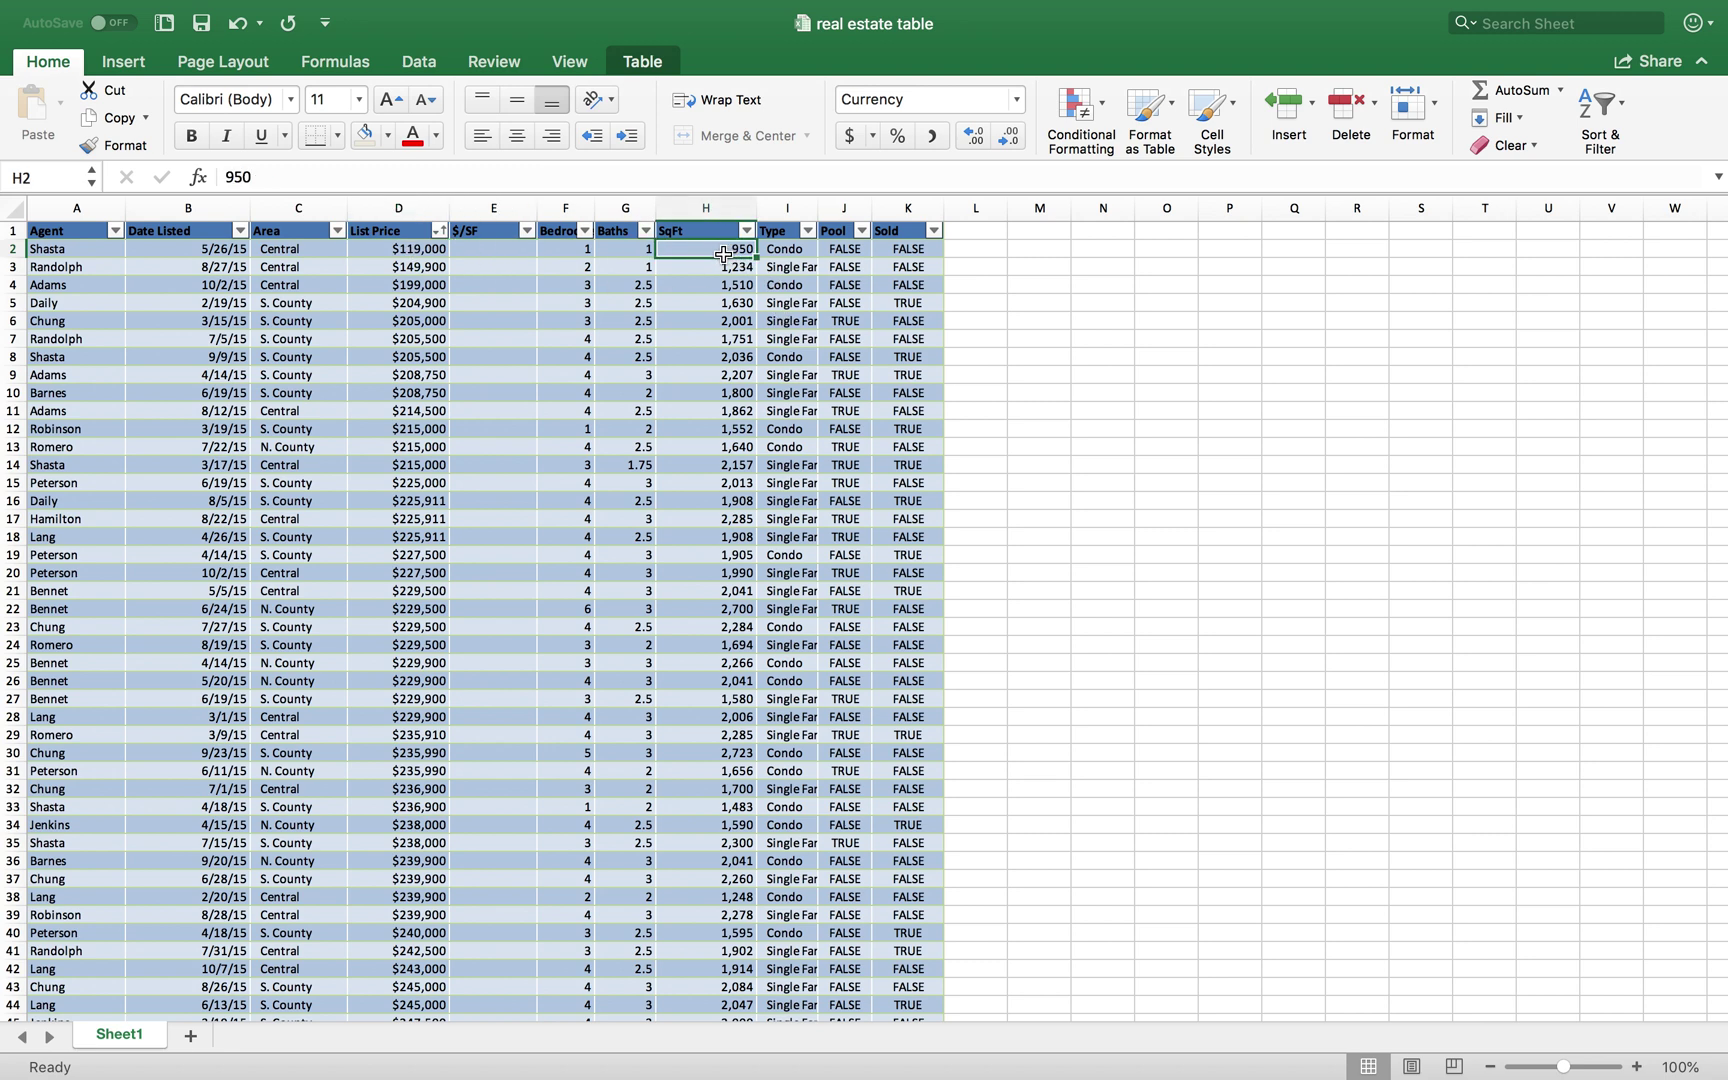
click(482, 251)
text(=)
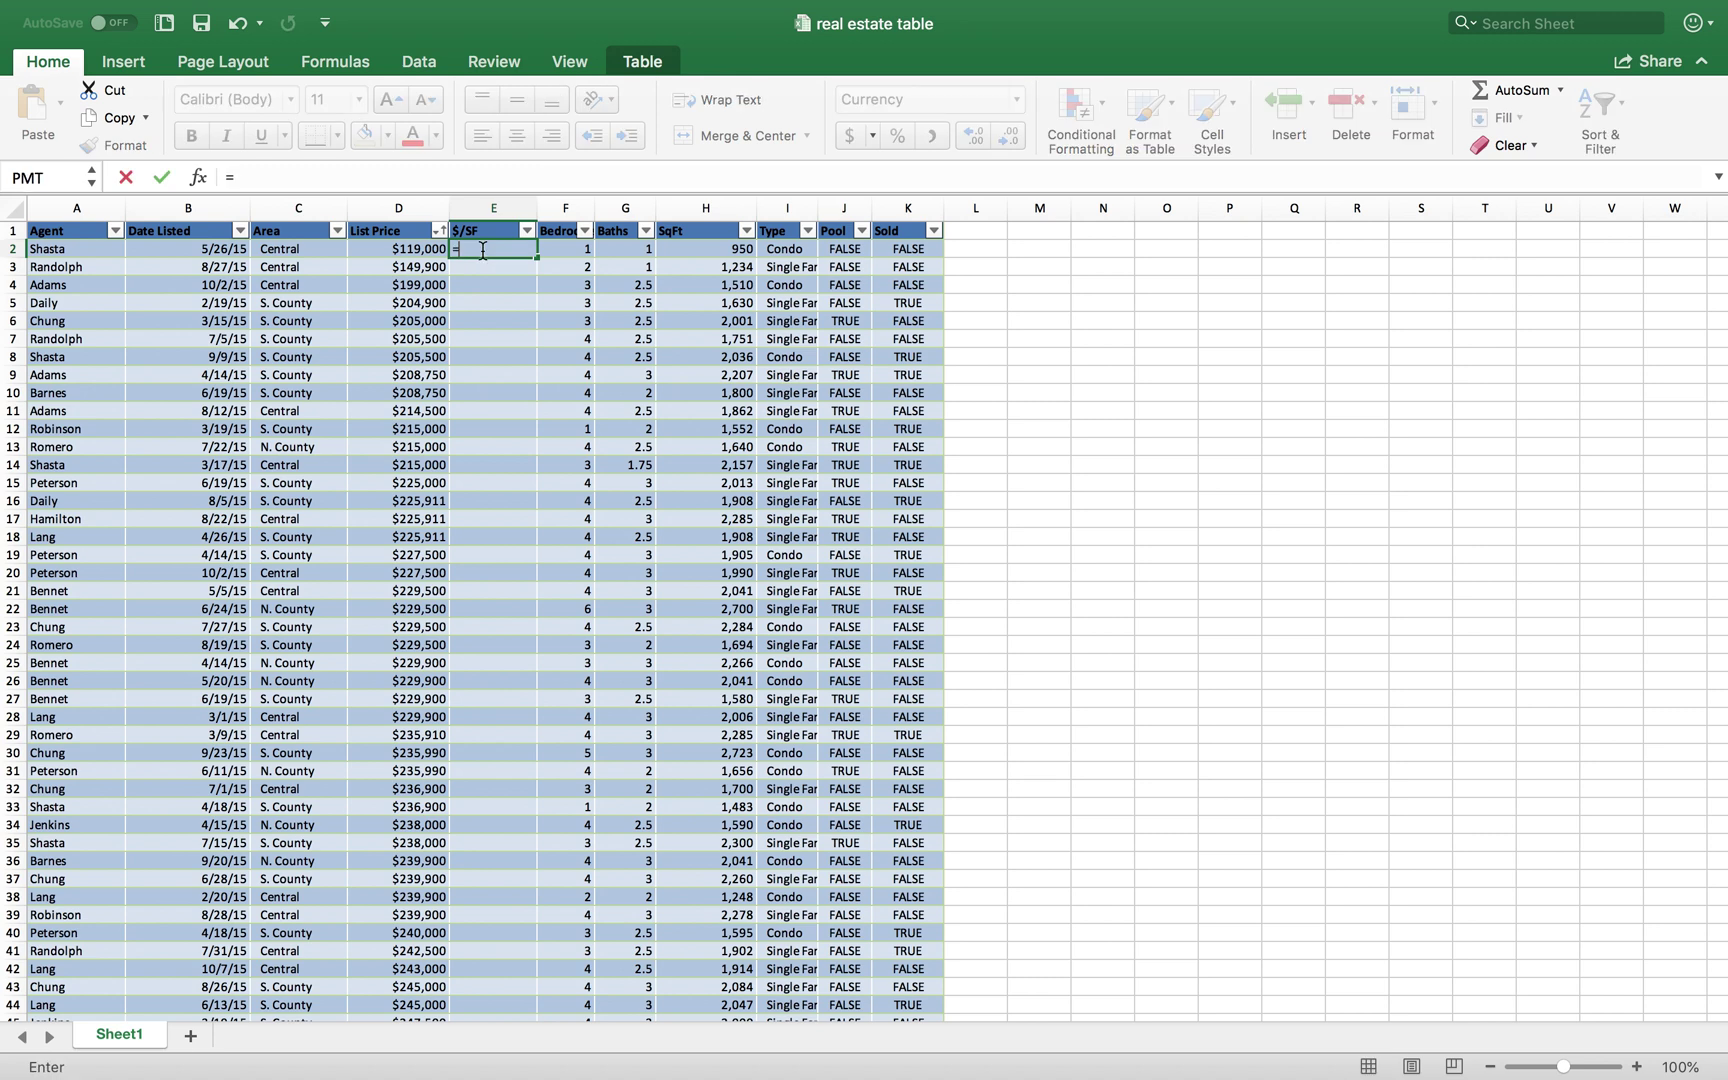
click(410, 252)
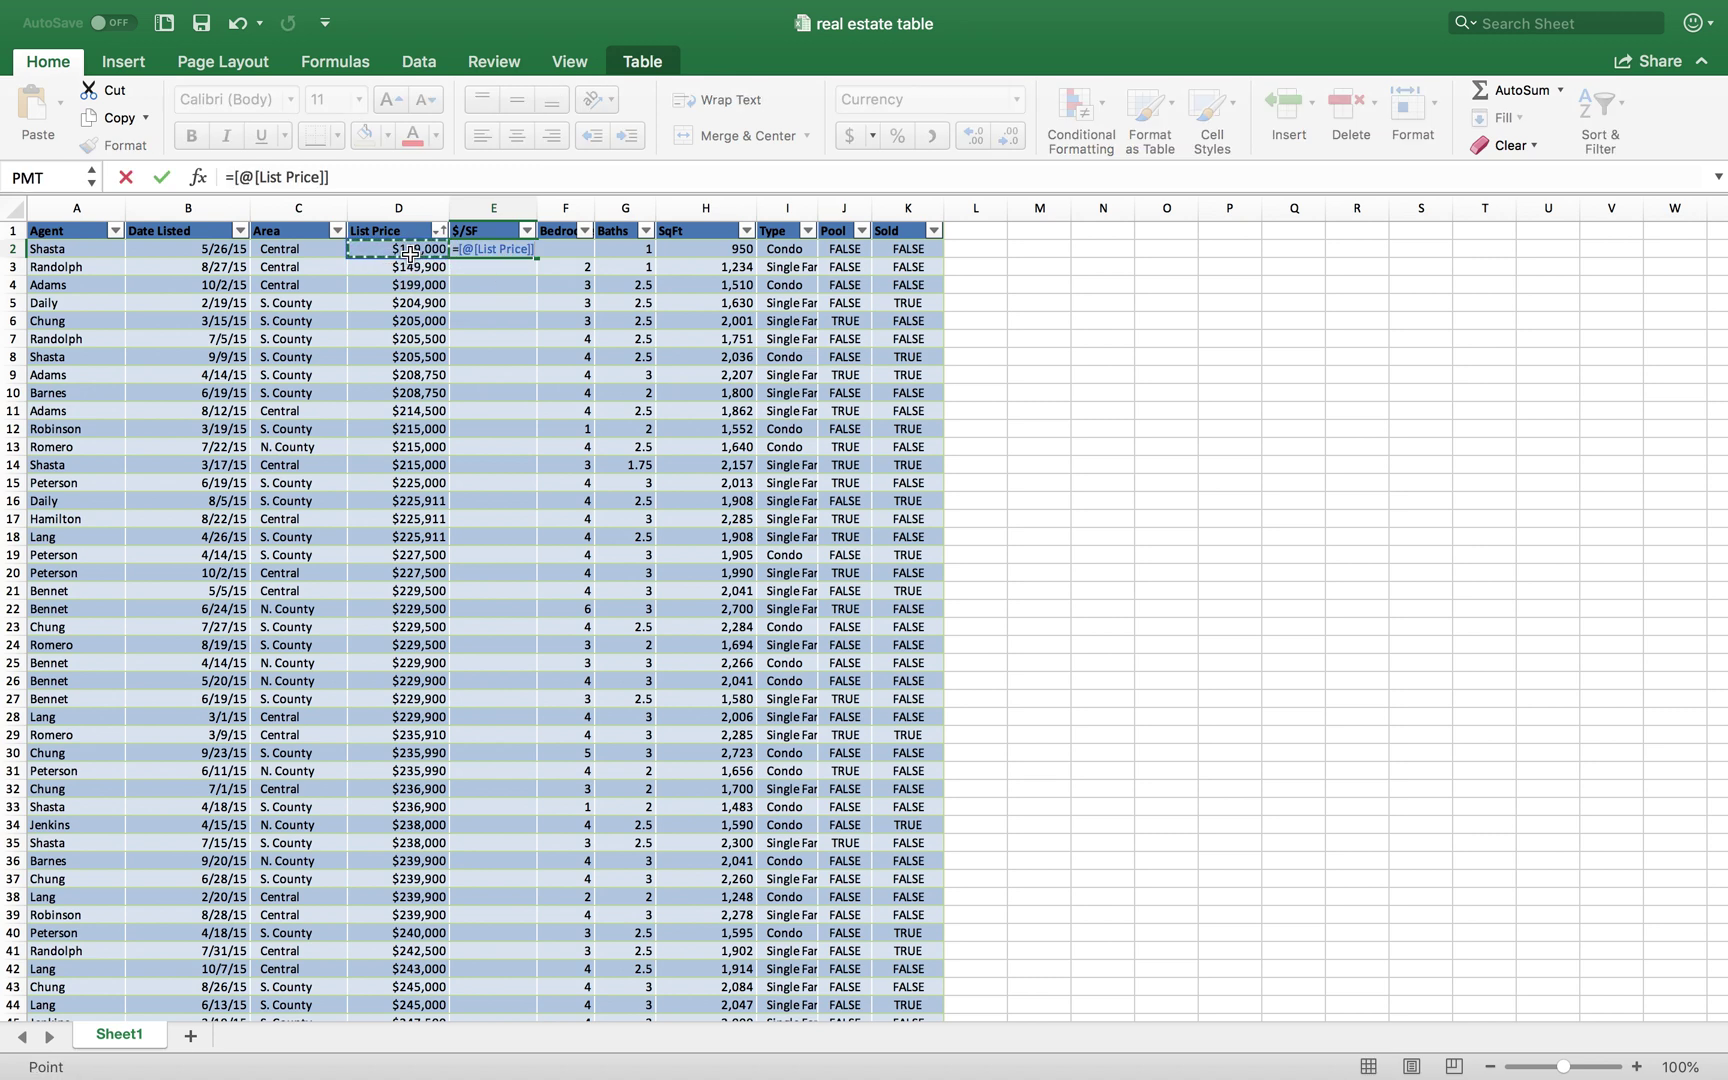
text(/)
click(725, 249)
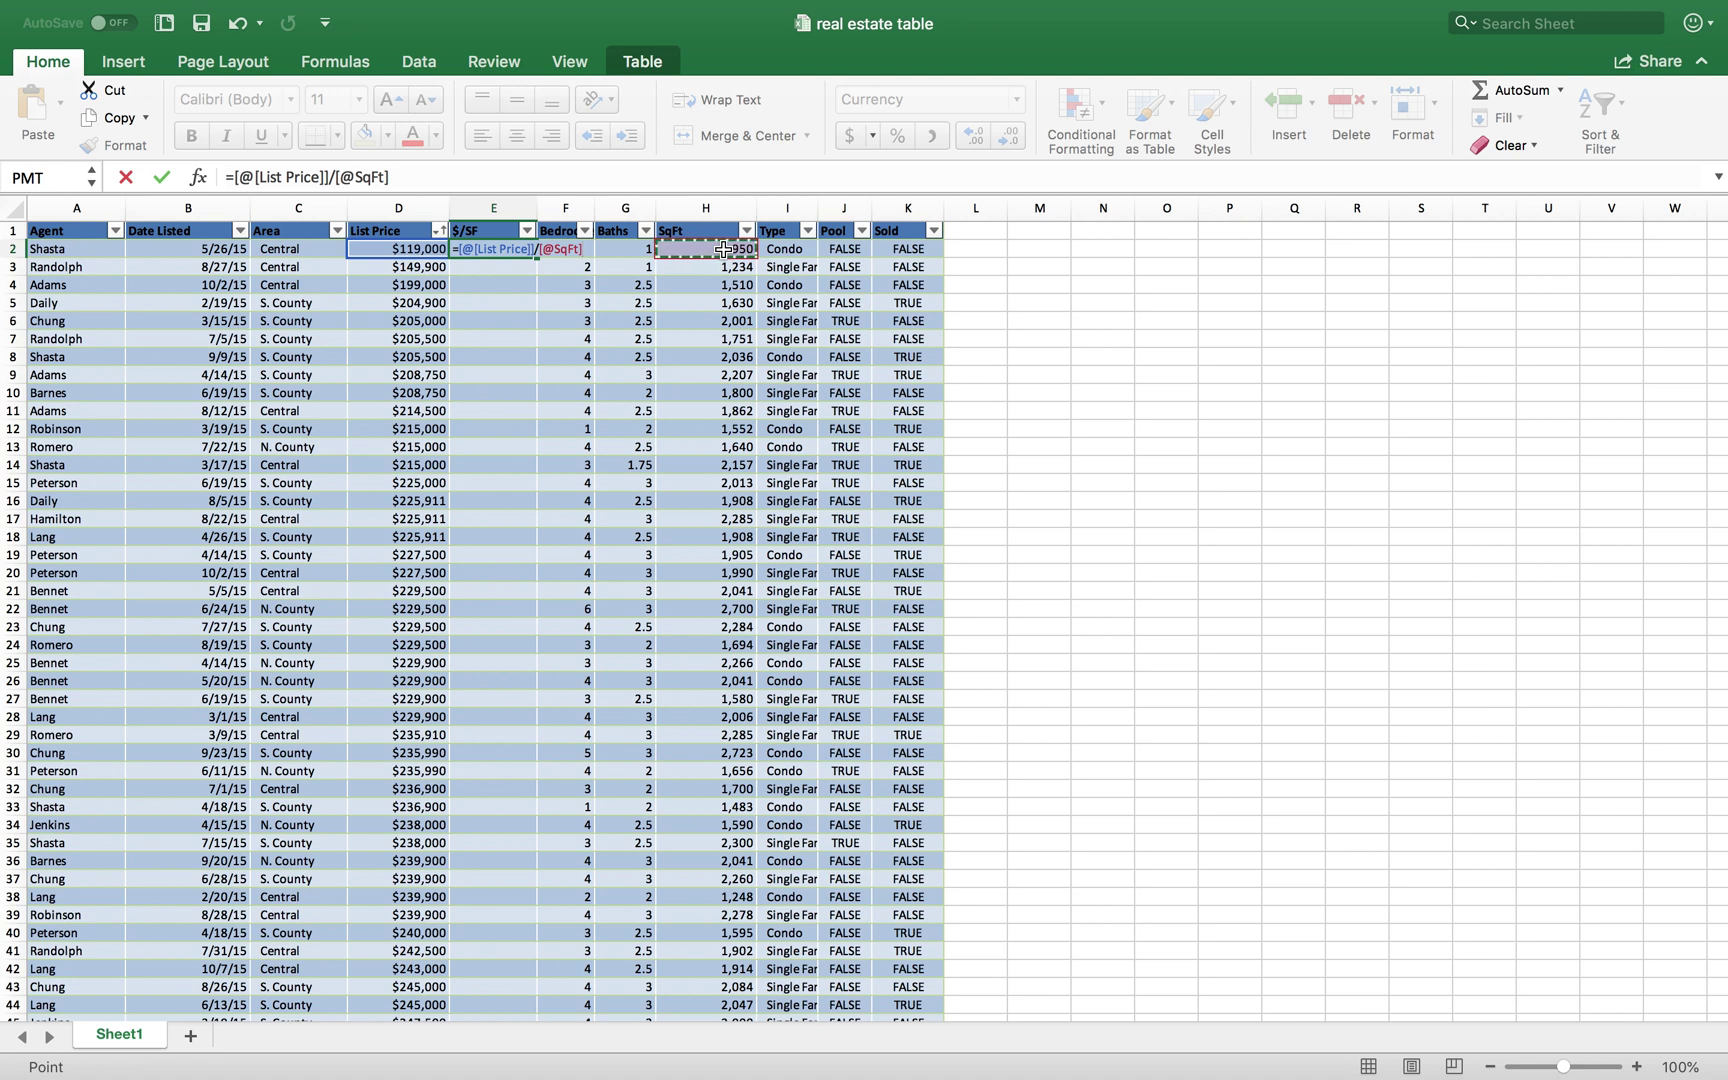
key(Return)
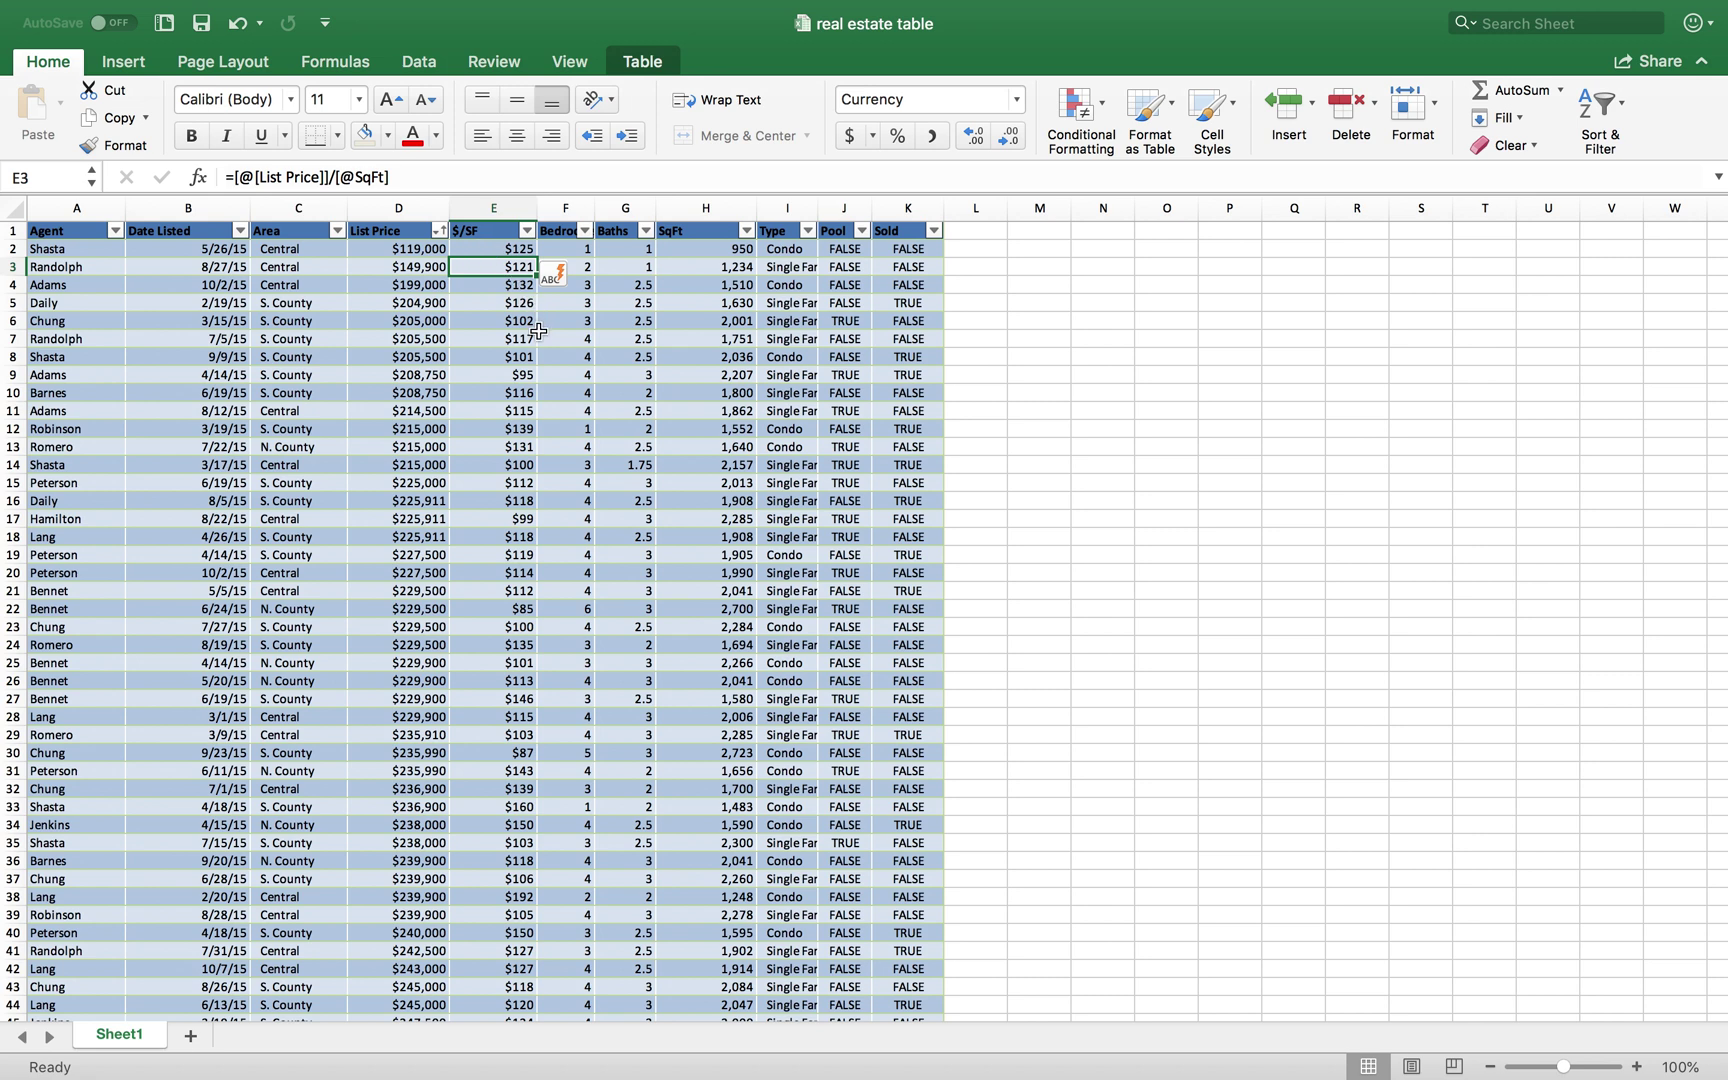
Inspect the calculated $/SF values ($125, $121) and the first listing's formula
drag(426, 249, 434, 685)
scroll(434, 685, down, 3)
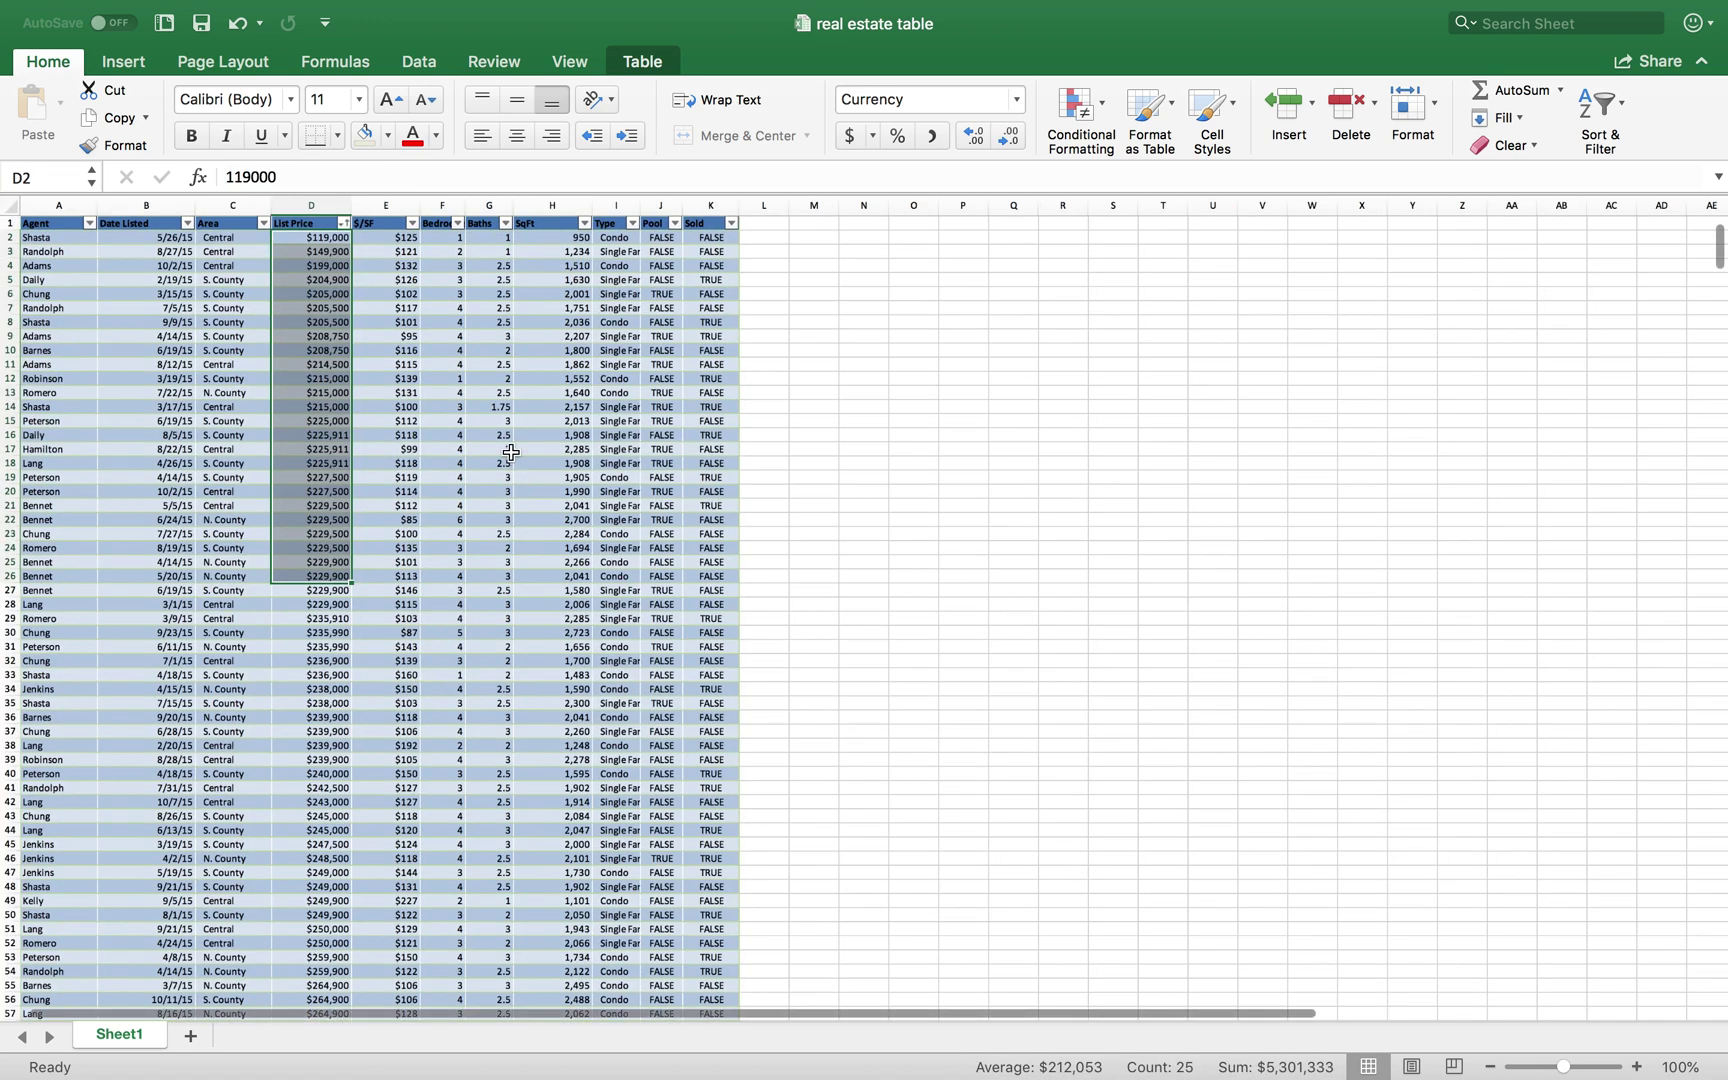
scroll(383, 356, up, 5)
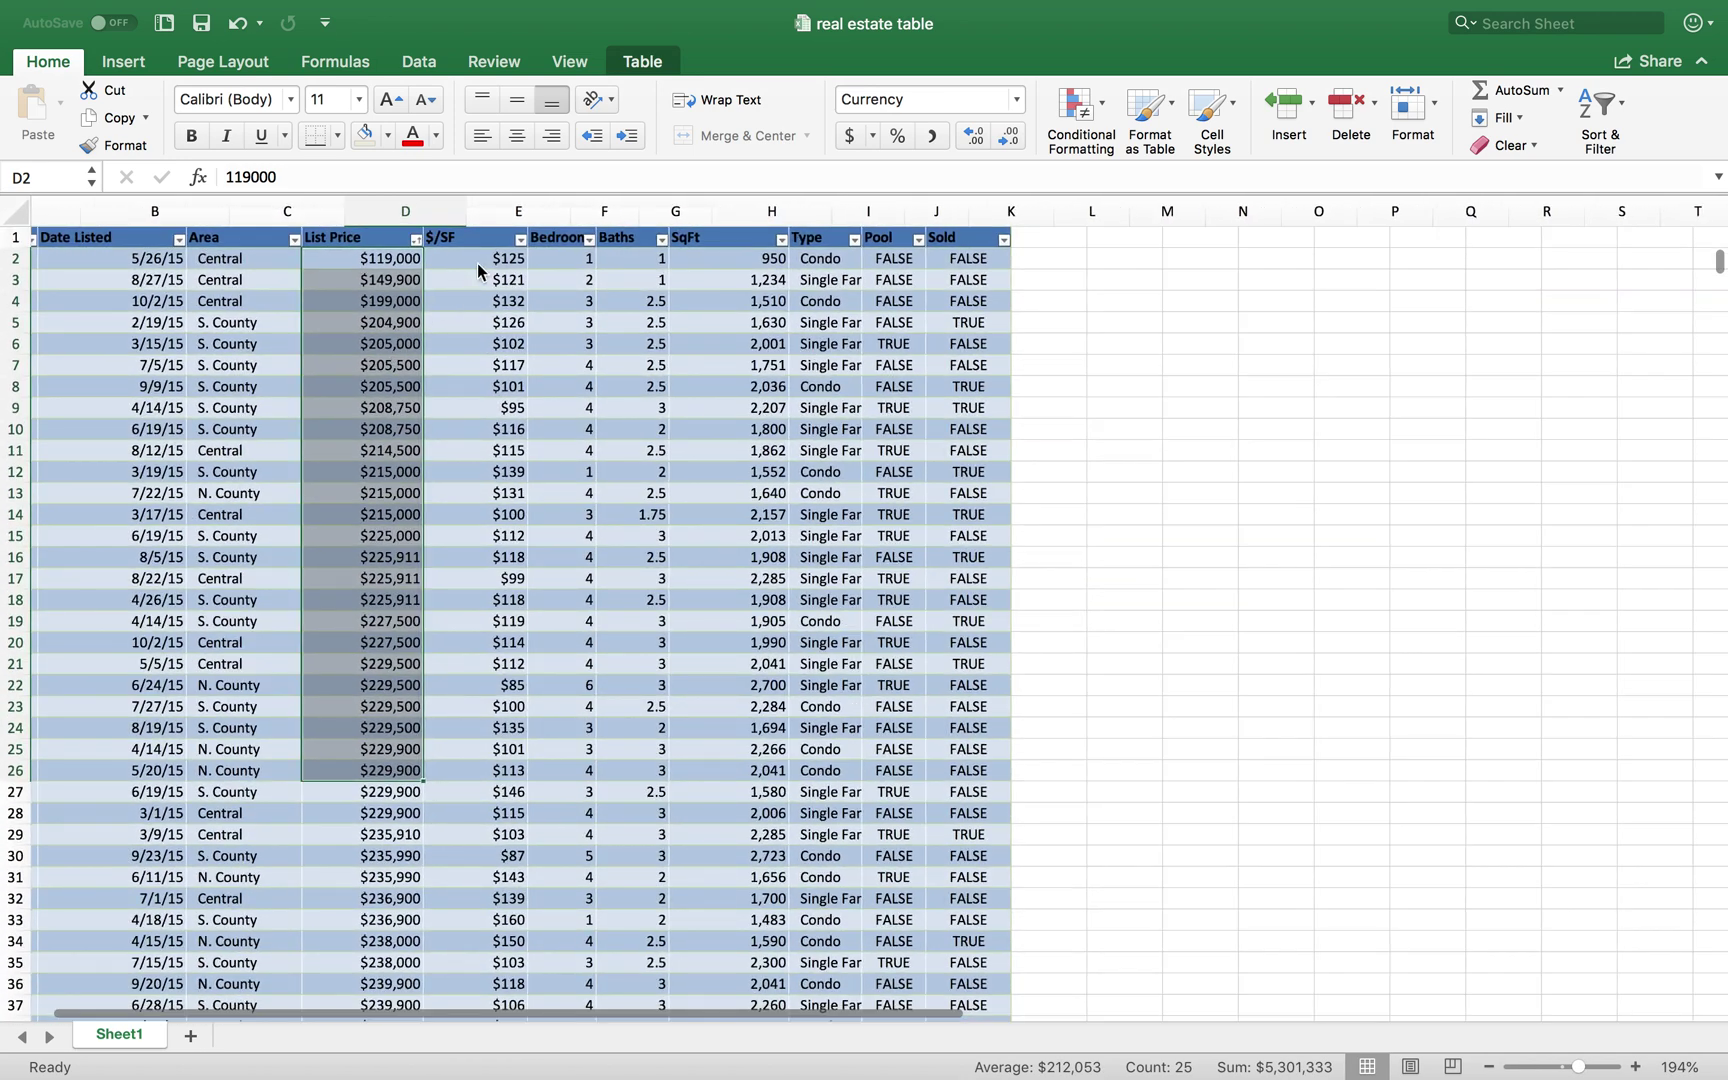
scroll(478, 270, down, 5)
click(584, 262)
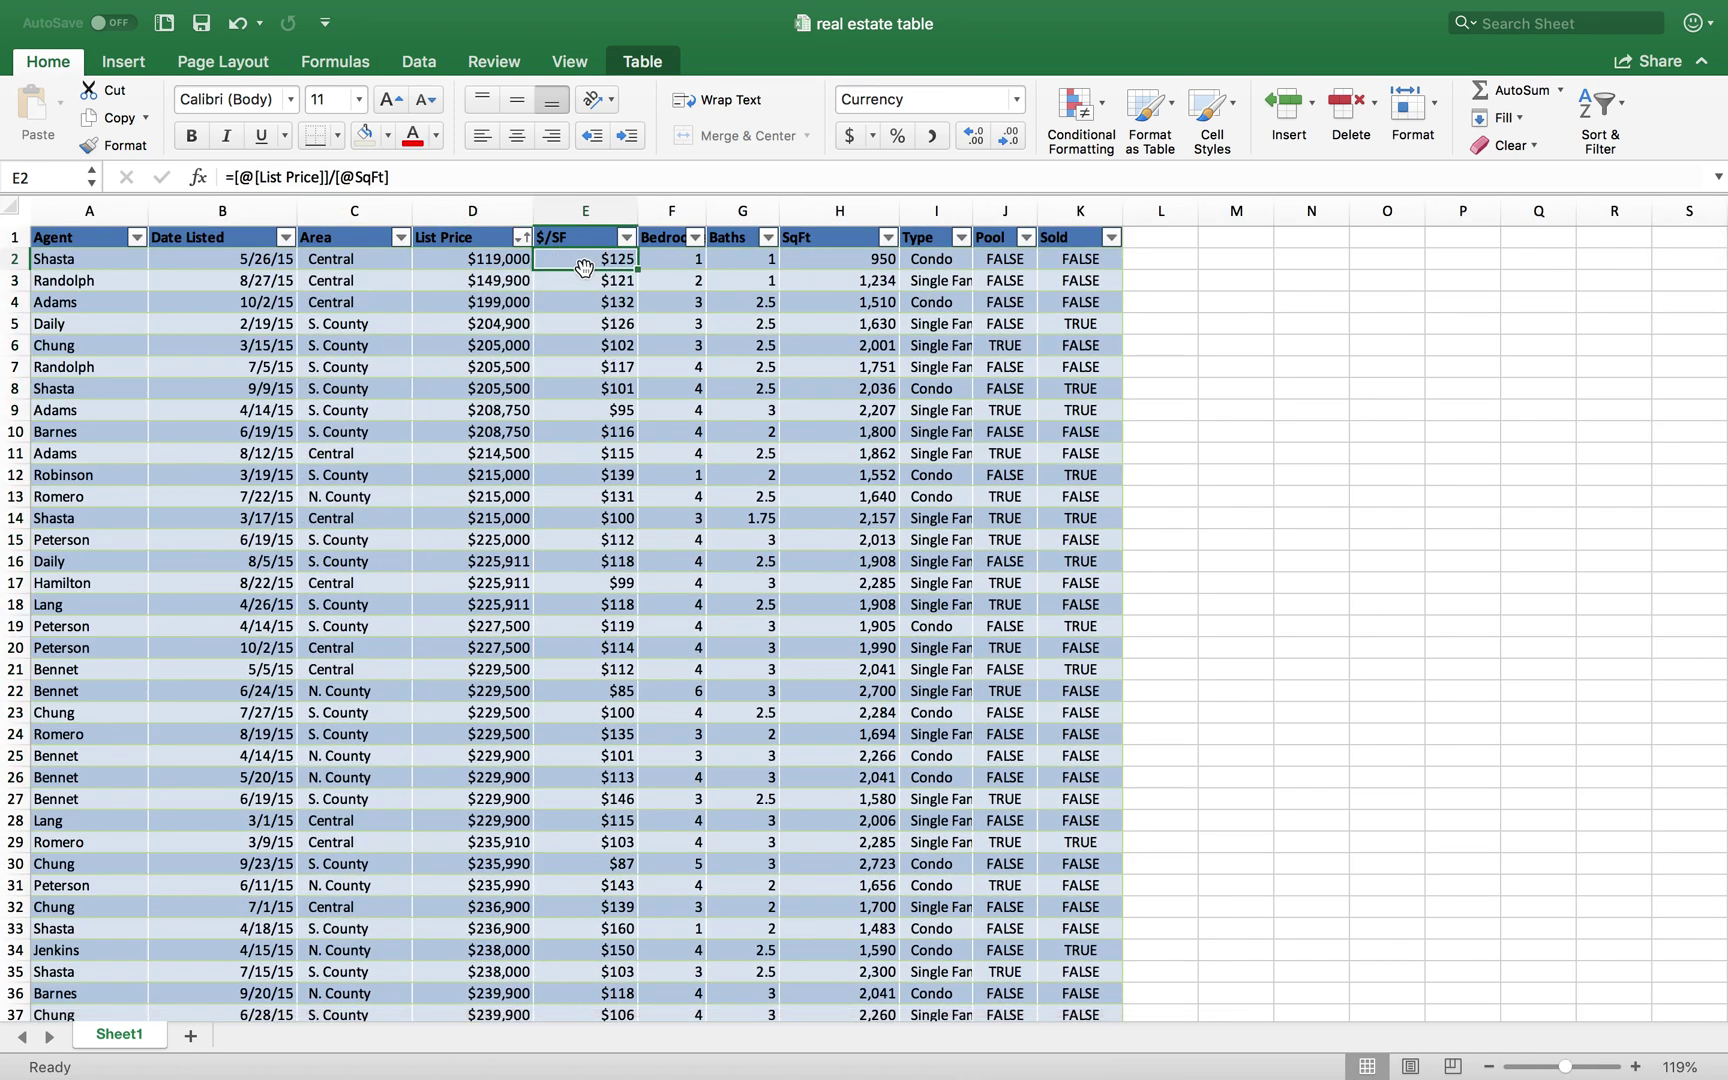
click(594, 290)
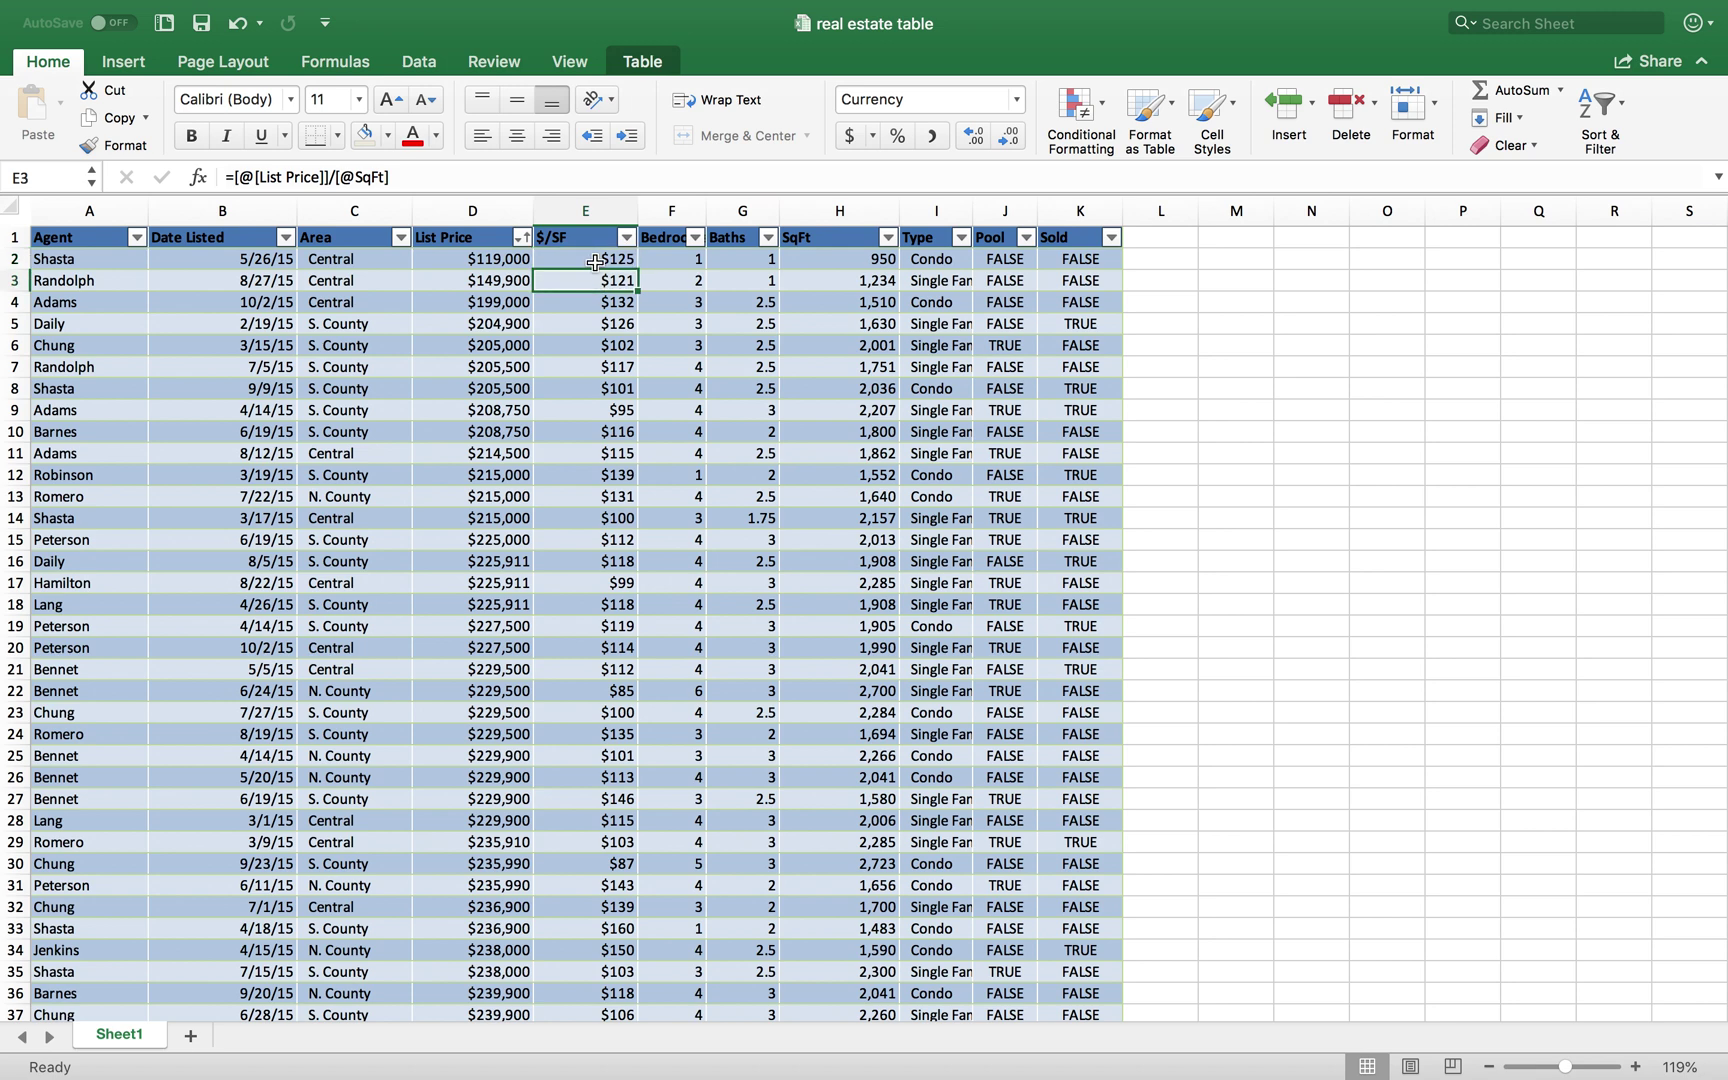
click(596, 258)
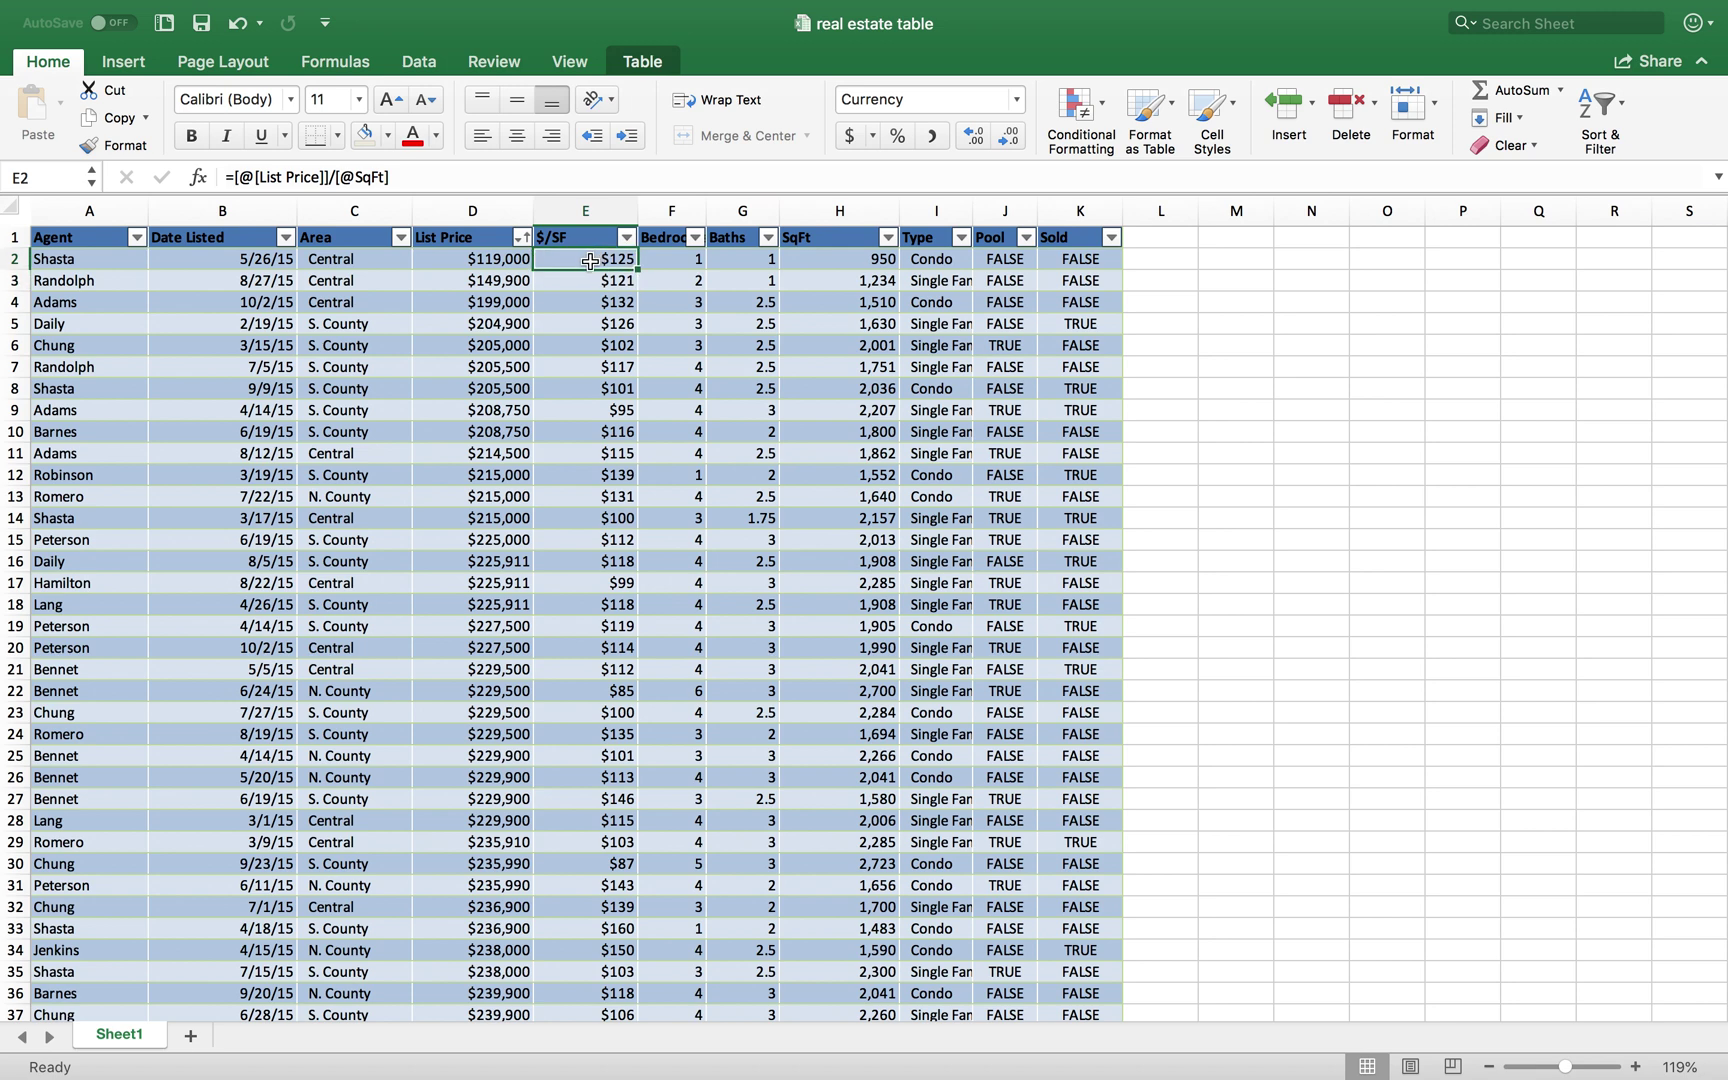
click(488, 262)
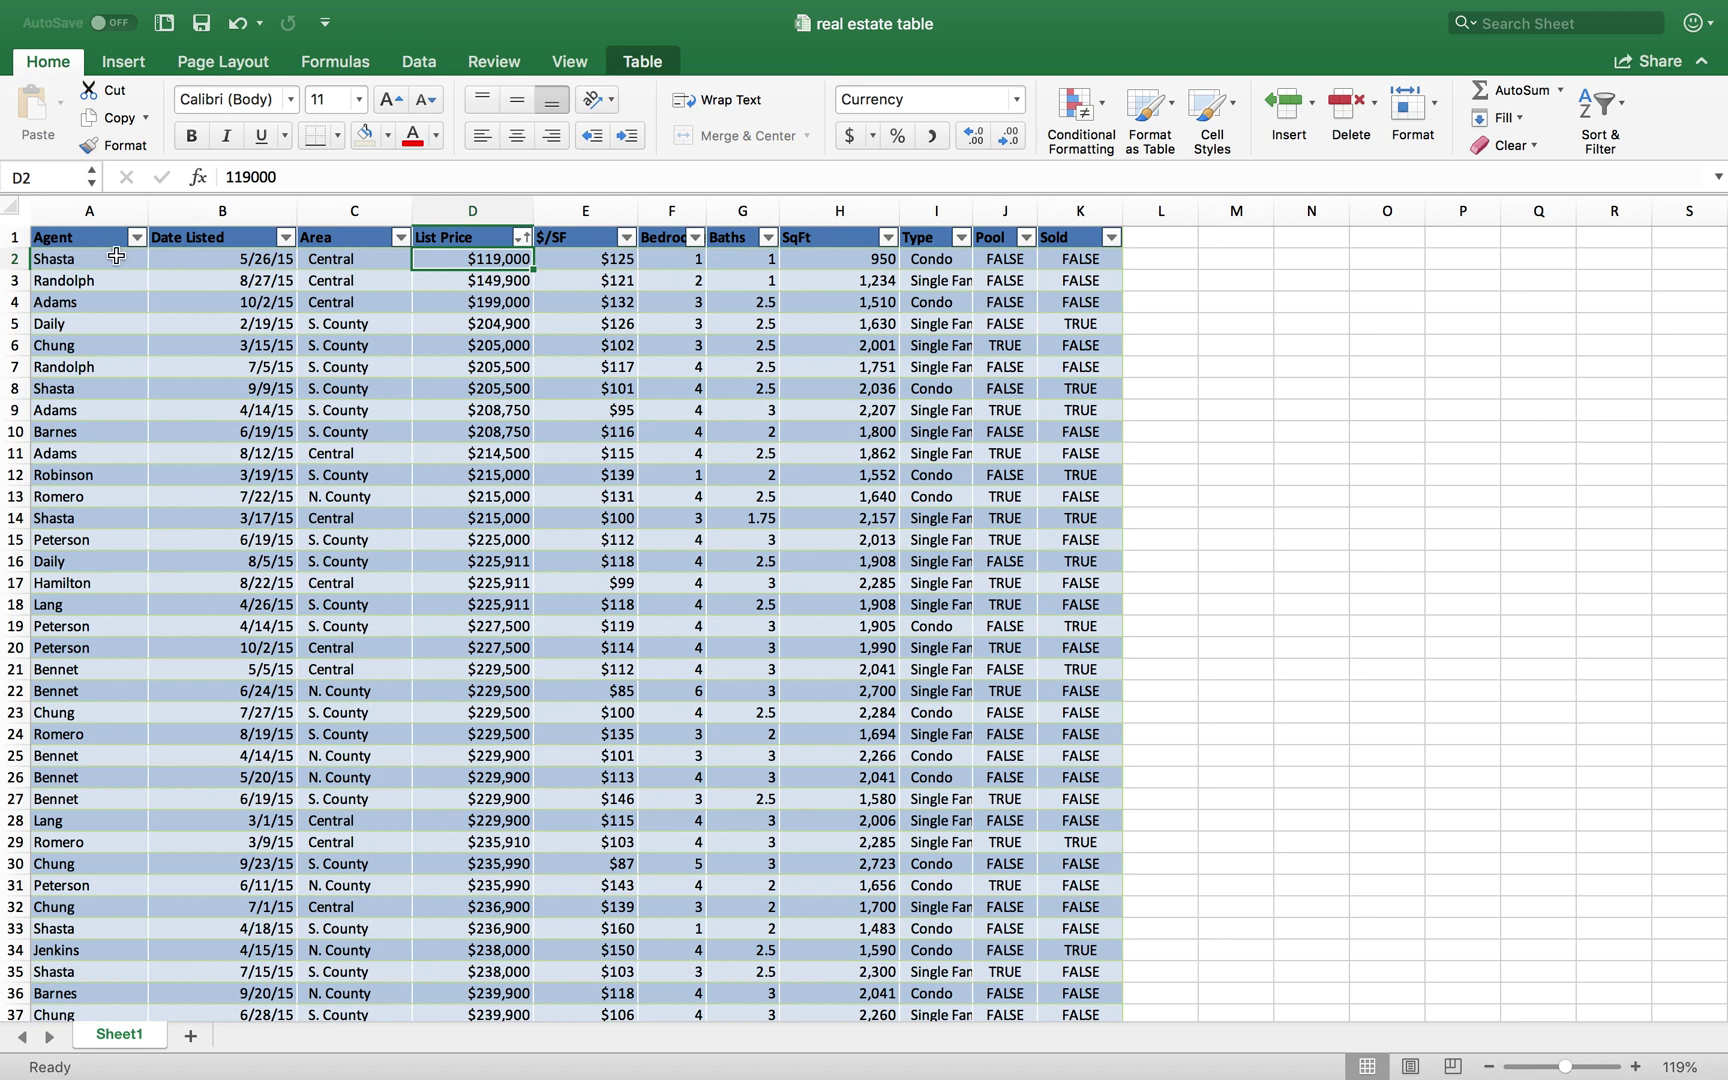
drag(116, 258, 870, 258)
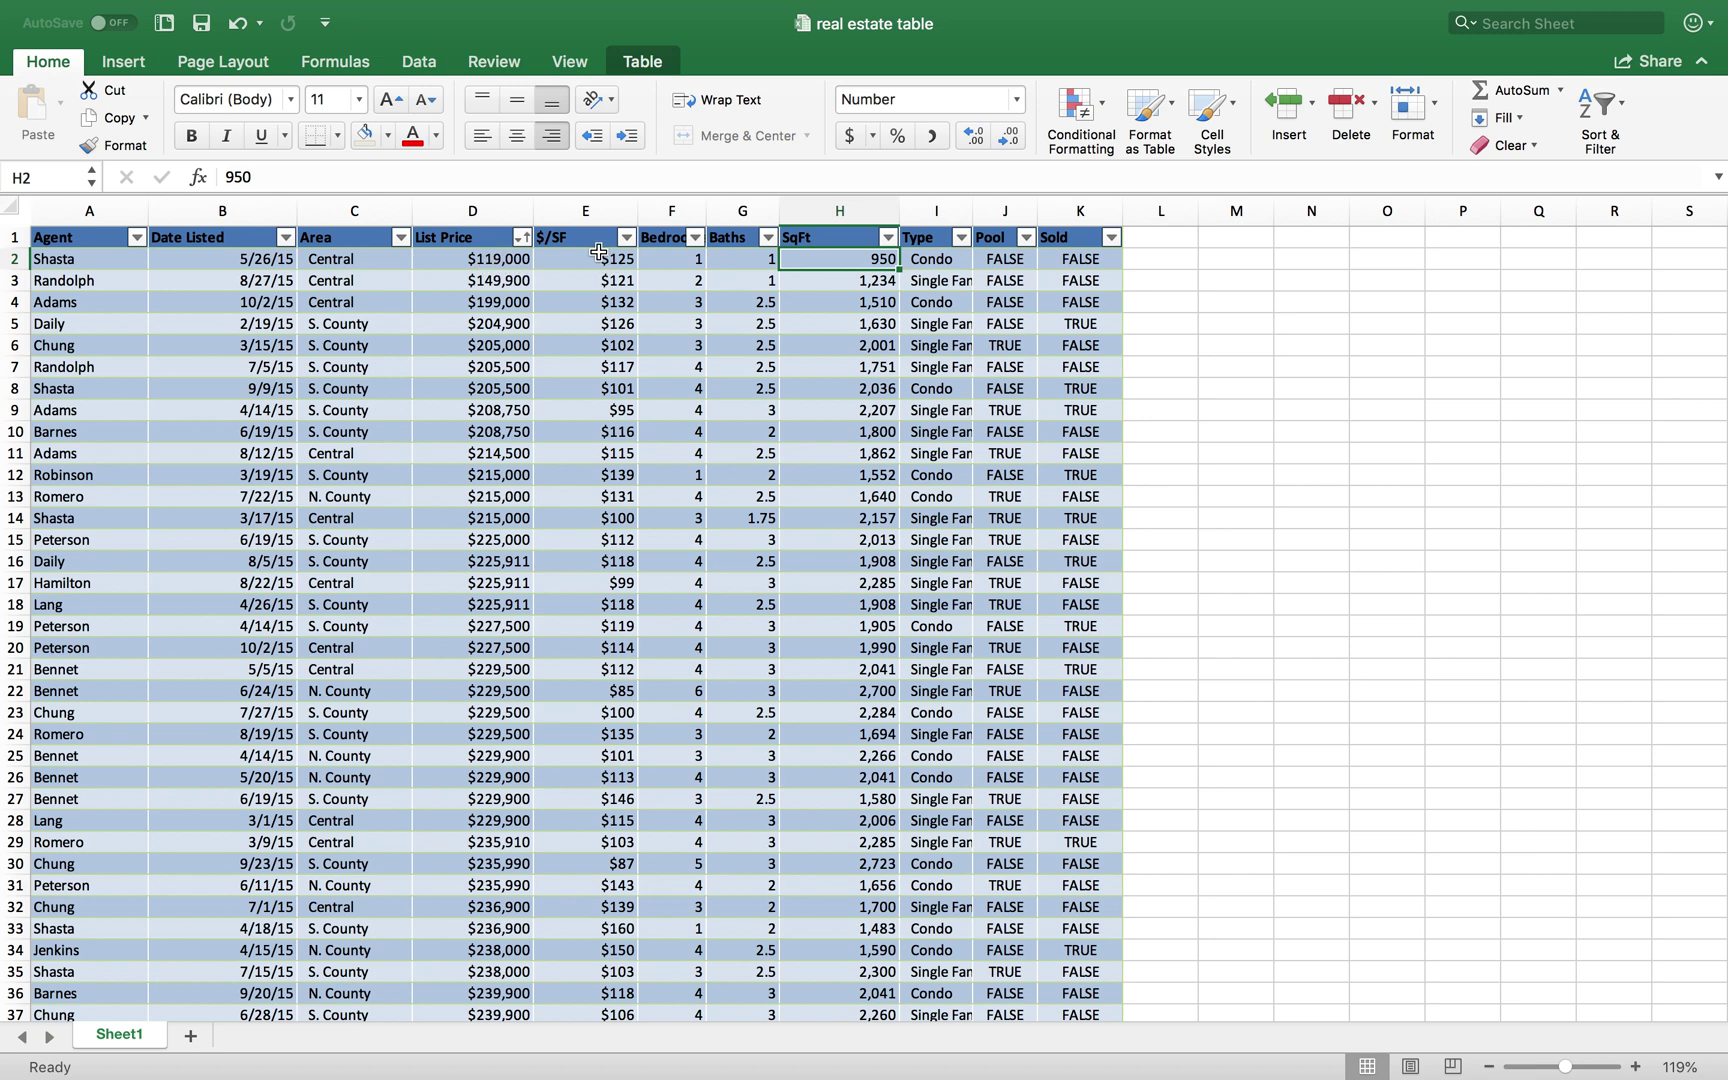
click(599, 256)
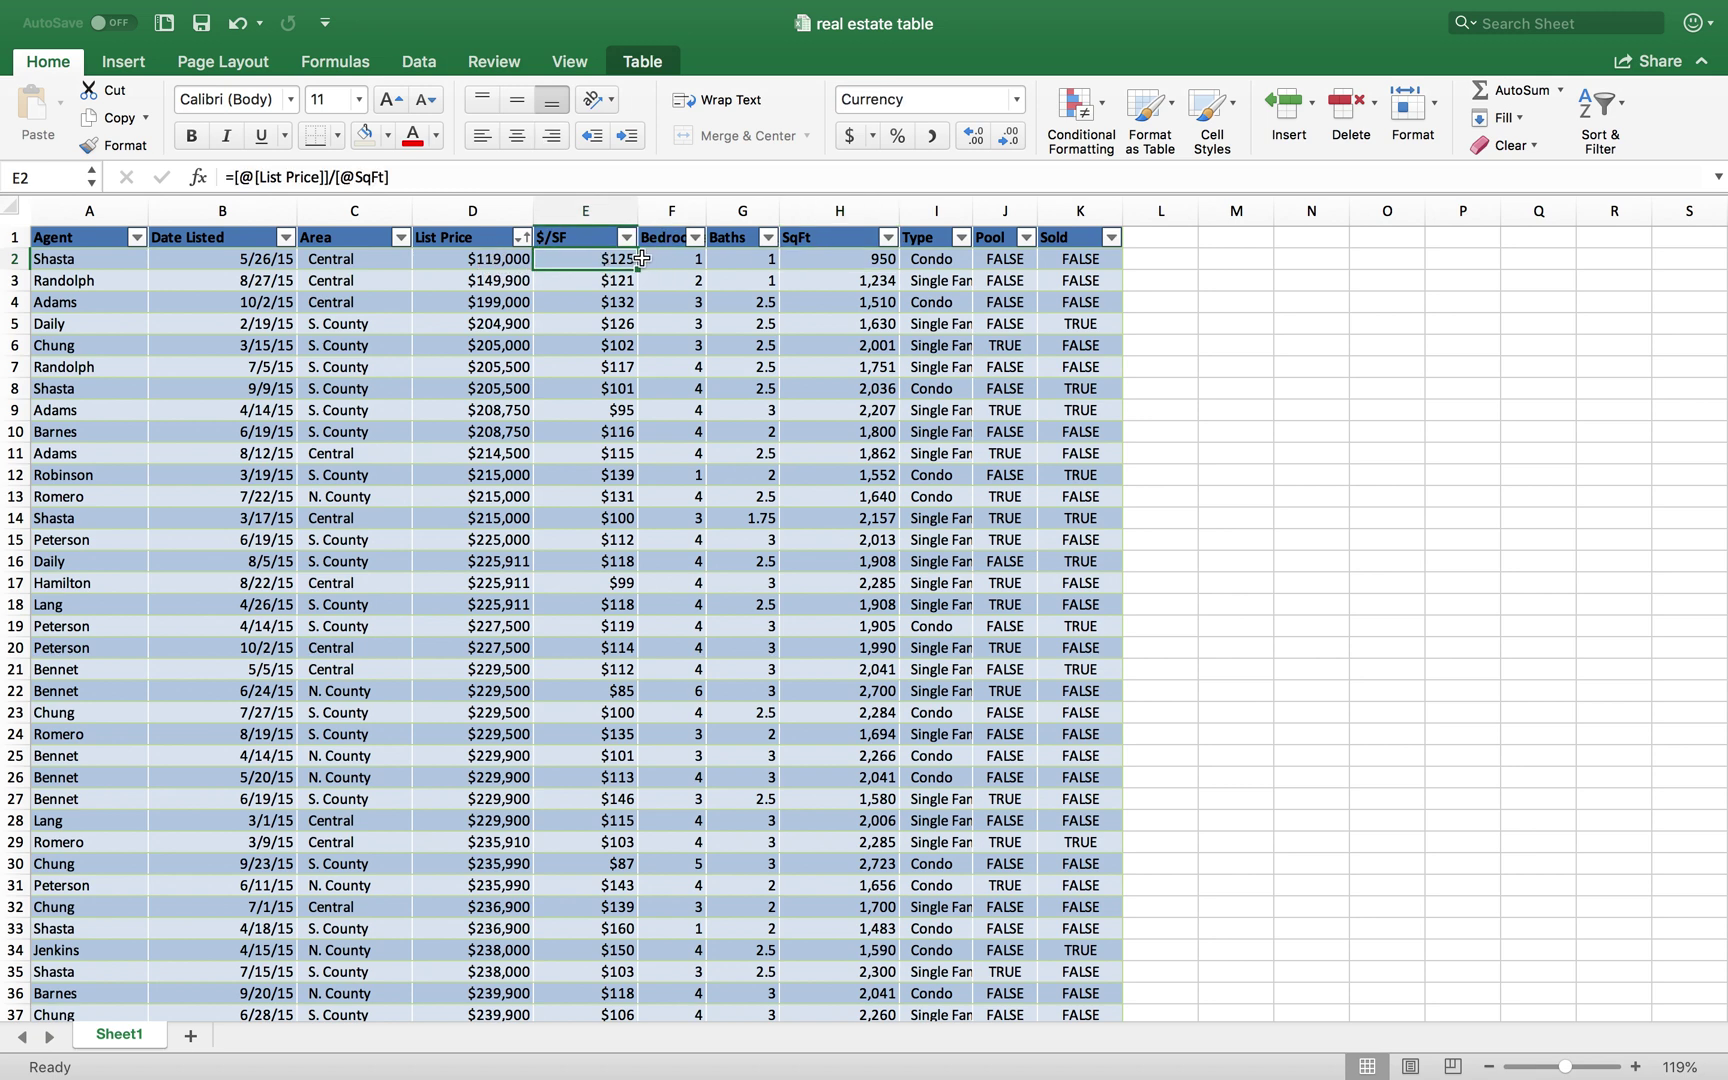
Sort the table by $/SF ascending and inspect the top $85 N. County listing
click(627, 238)
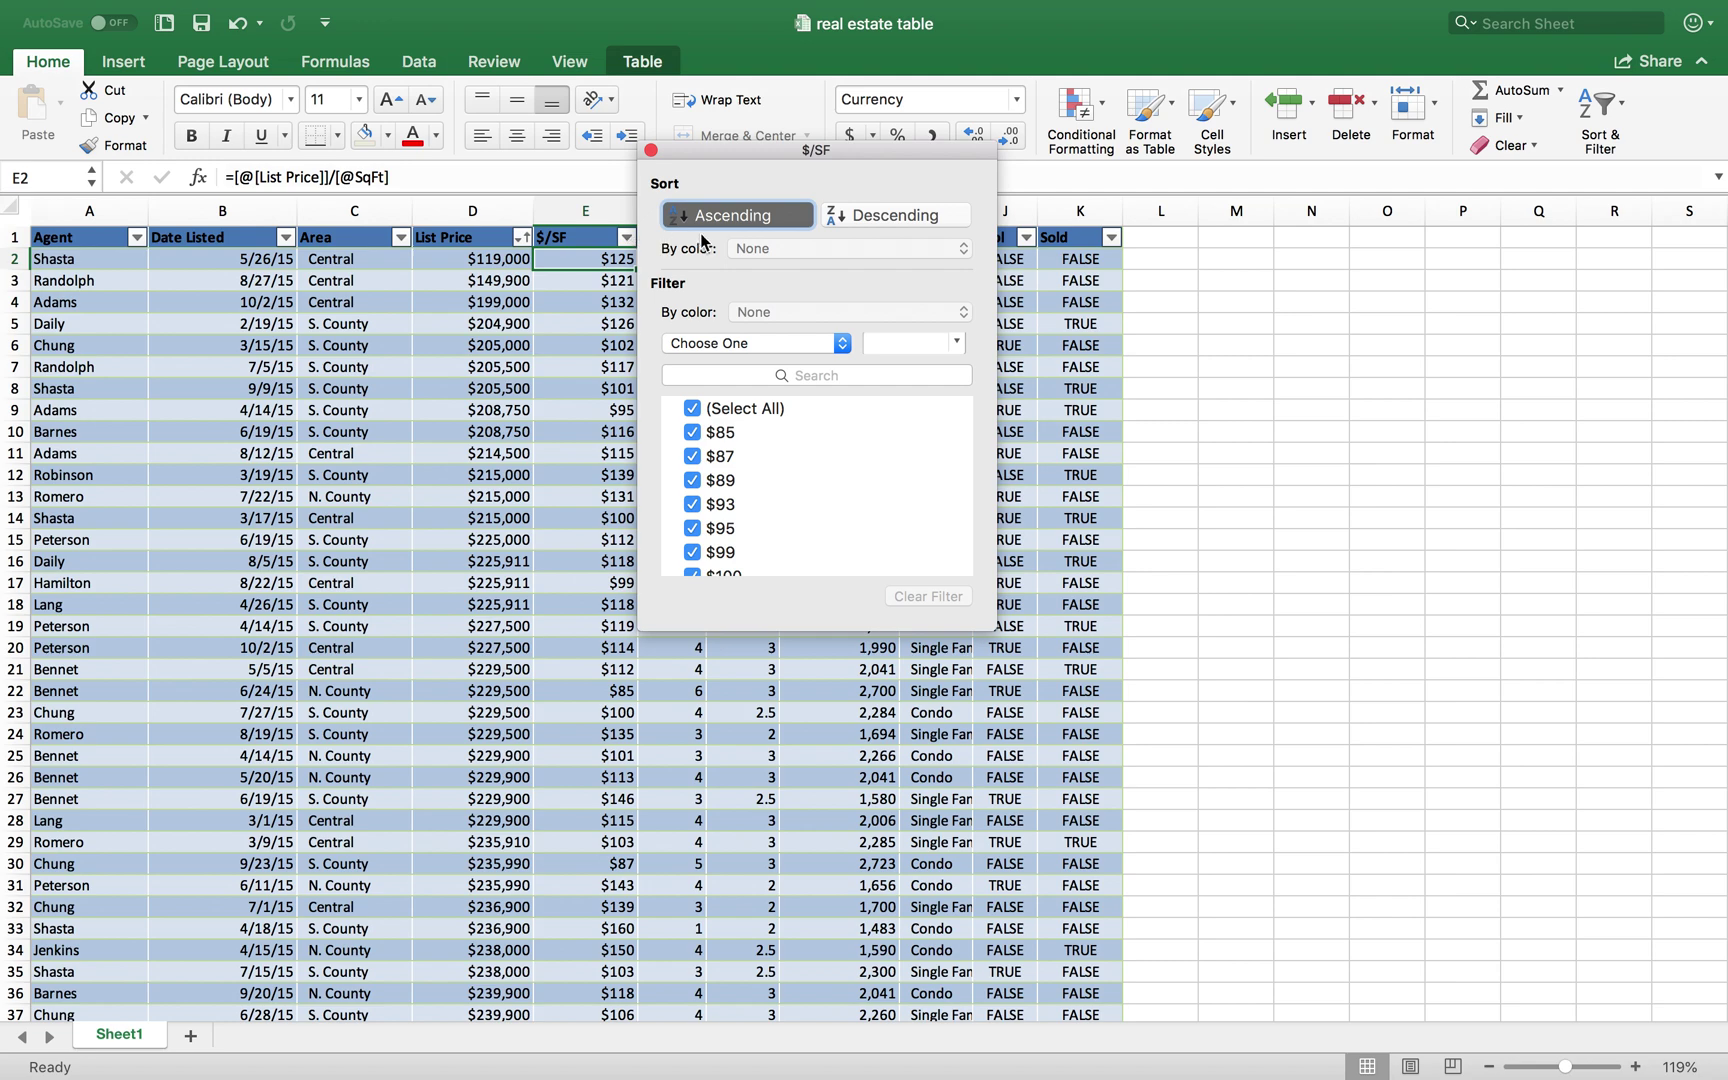
click(733, 216)
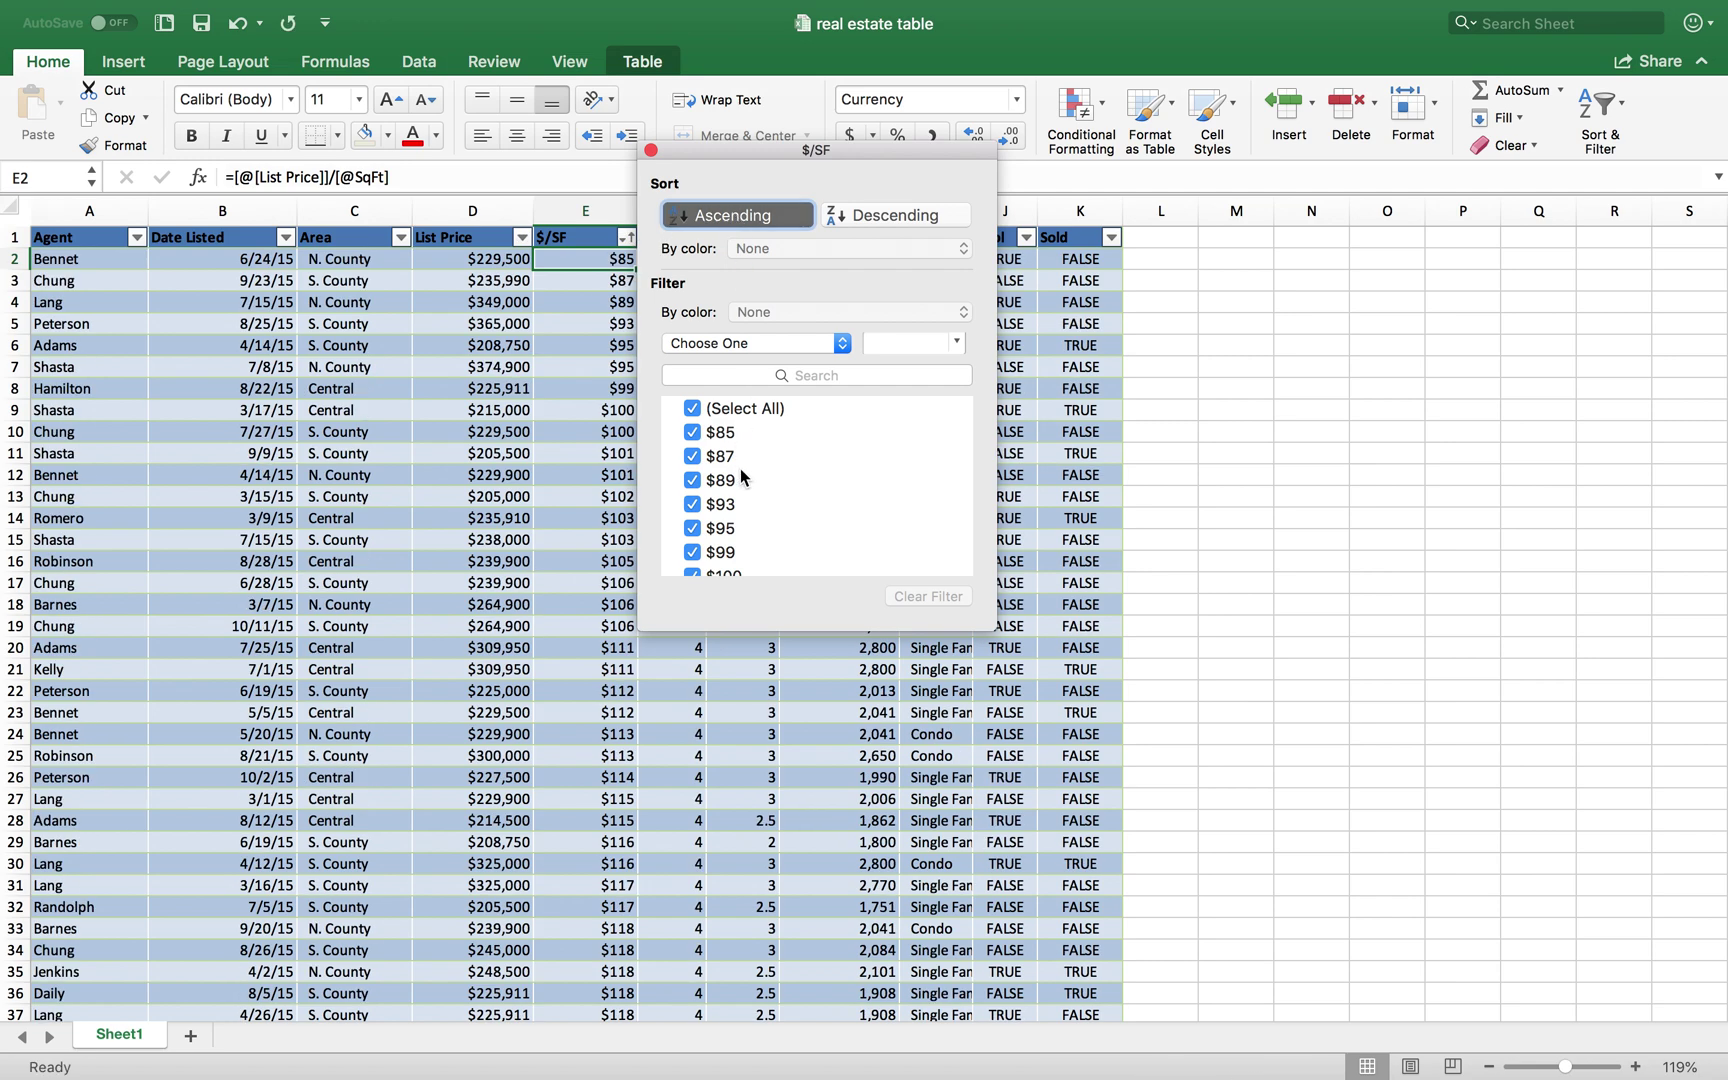
click(651, 151)
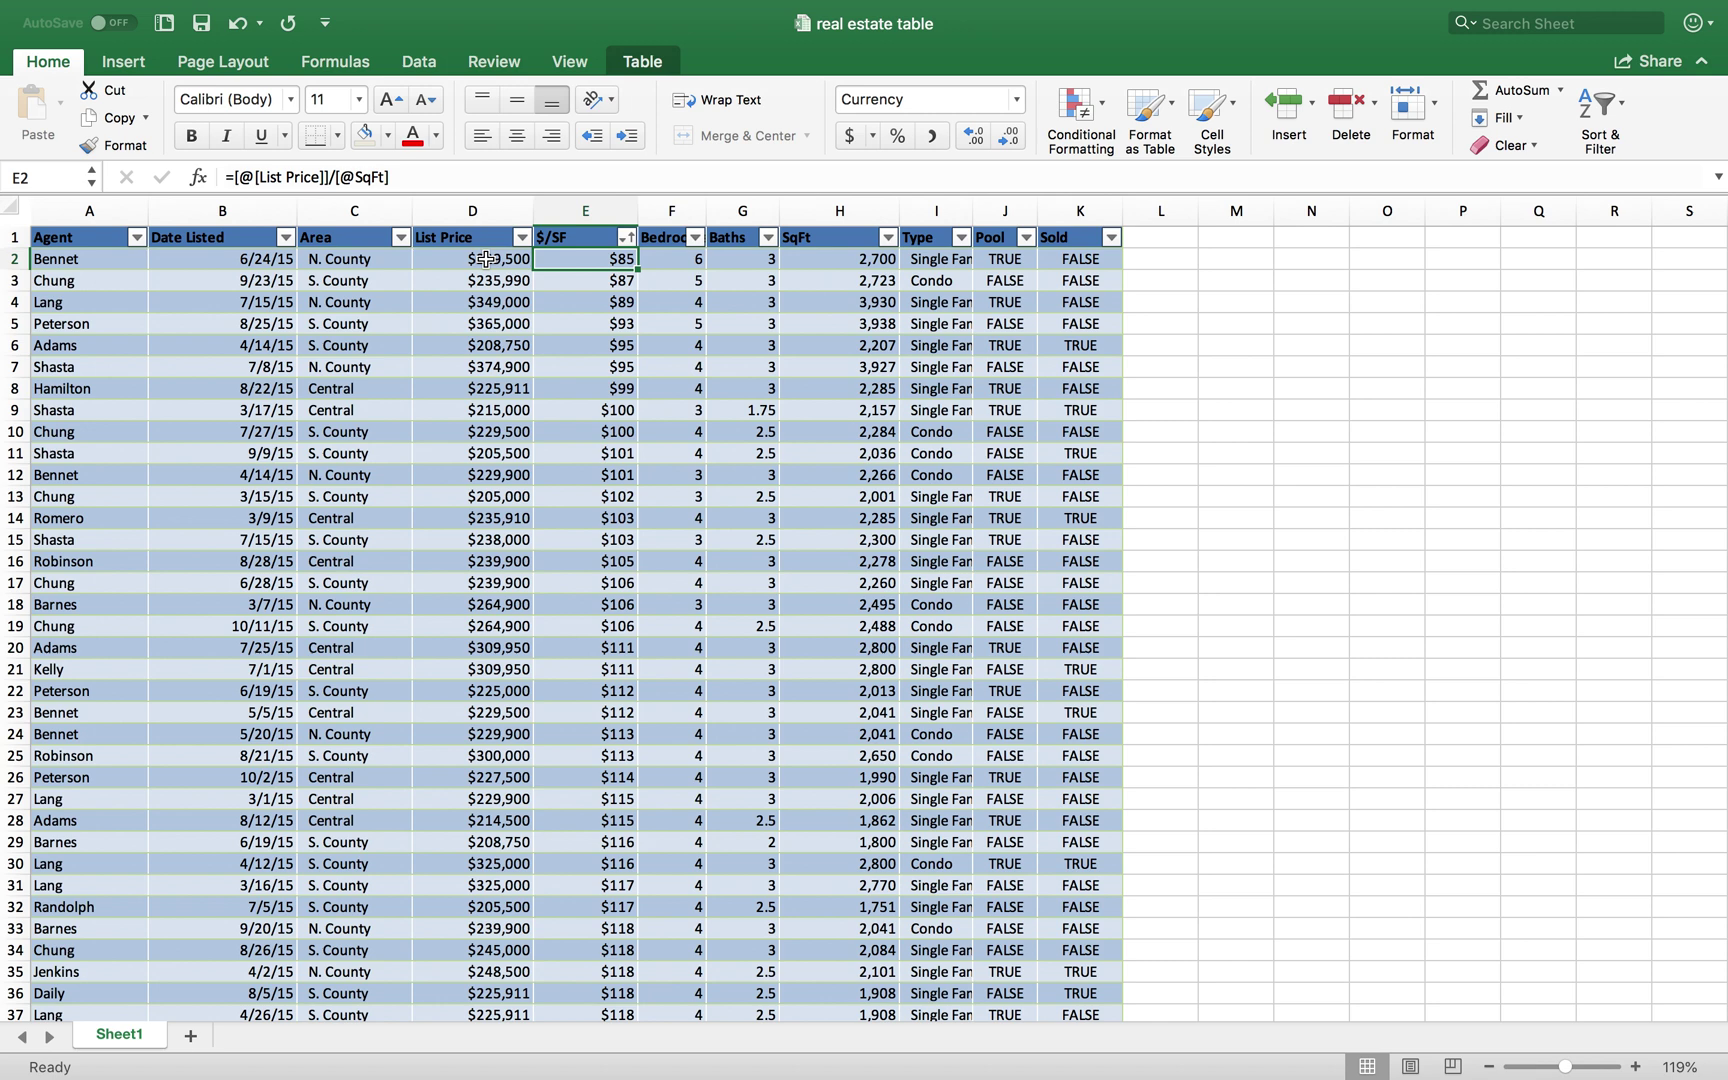
click(843, 258)
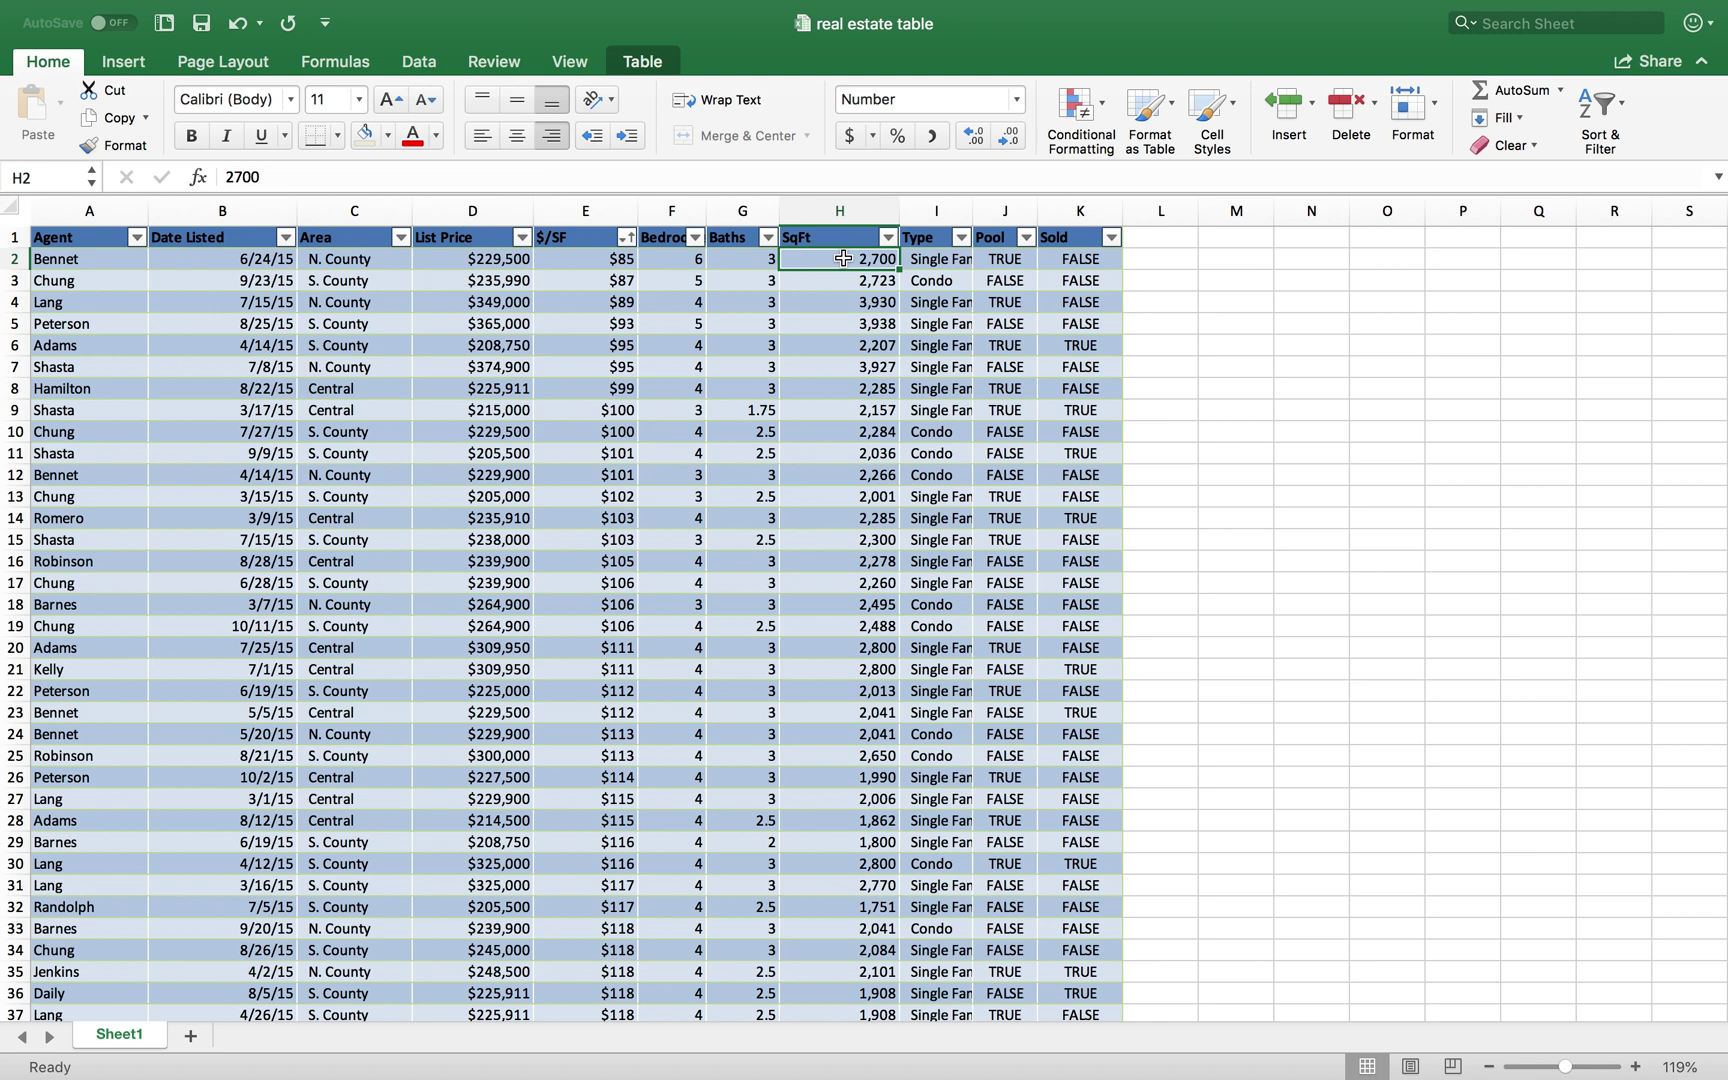
click(84, 254)
drag(84, 254, 496, 273)
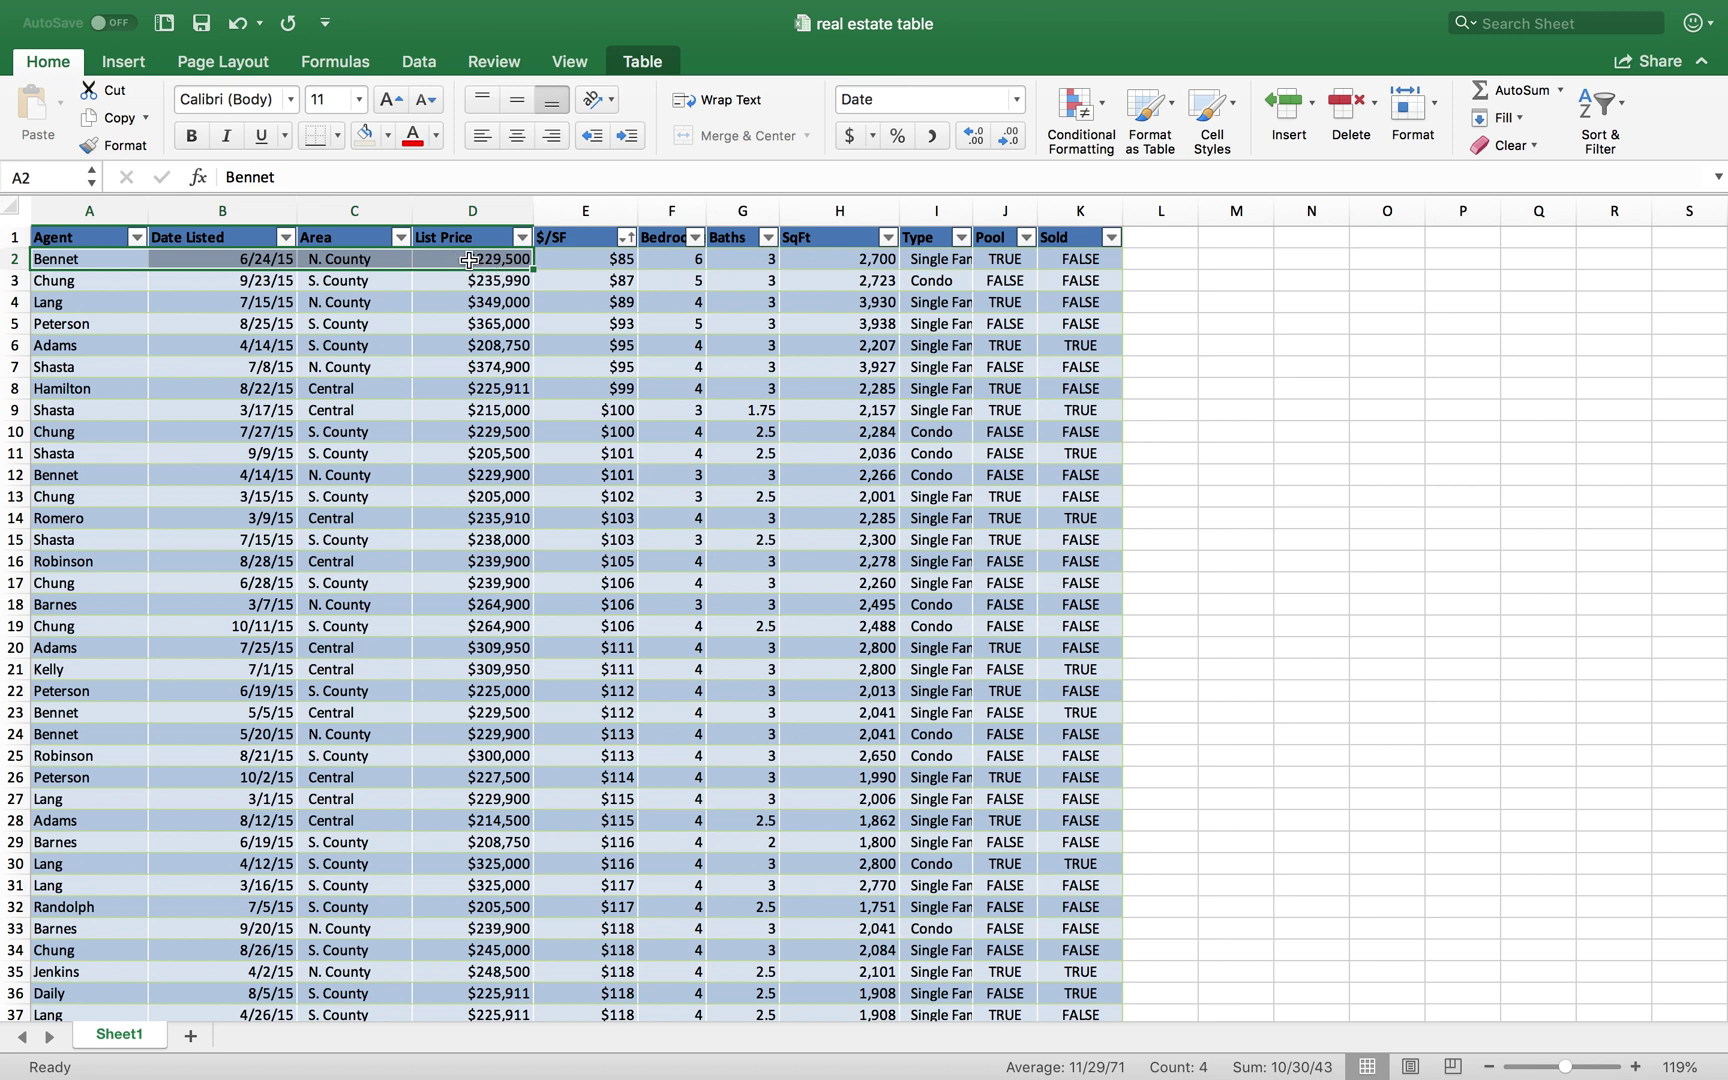
click(598, 266)
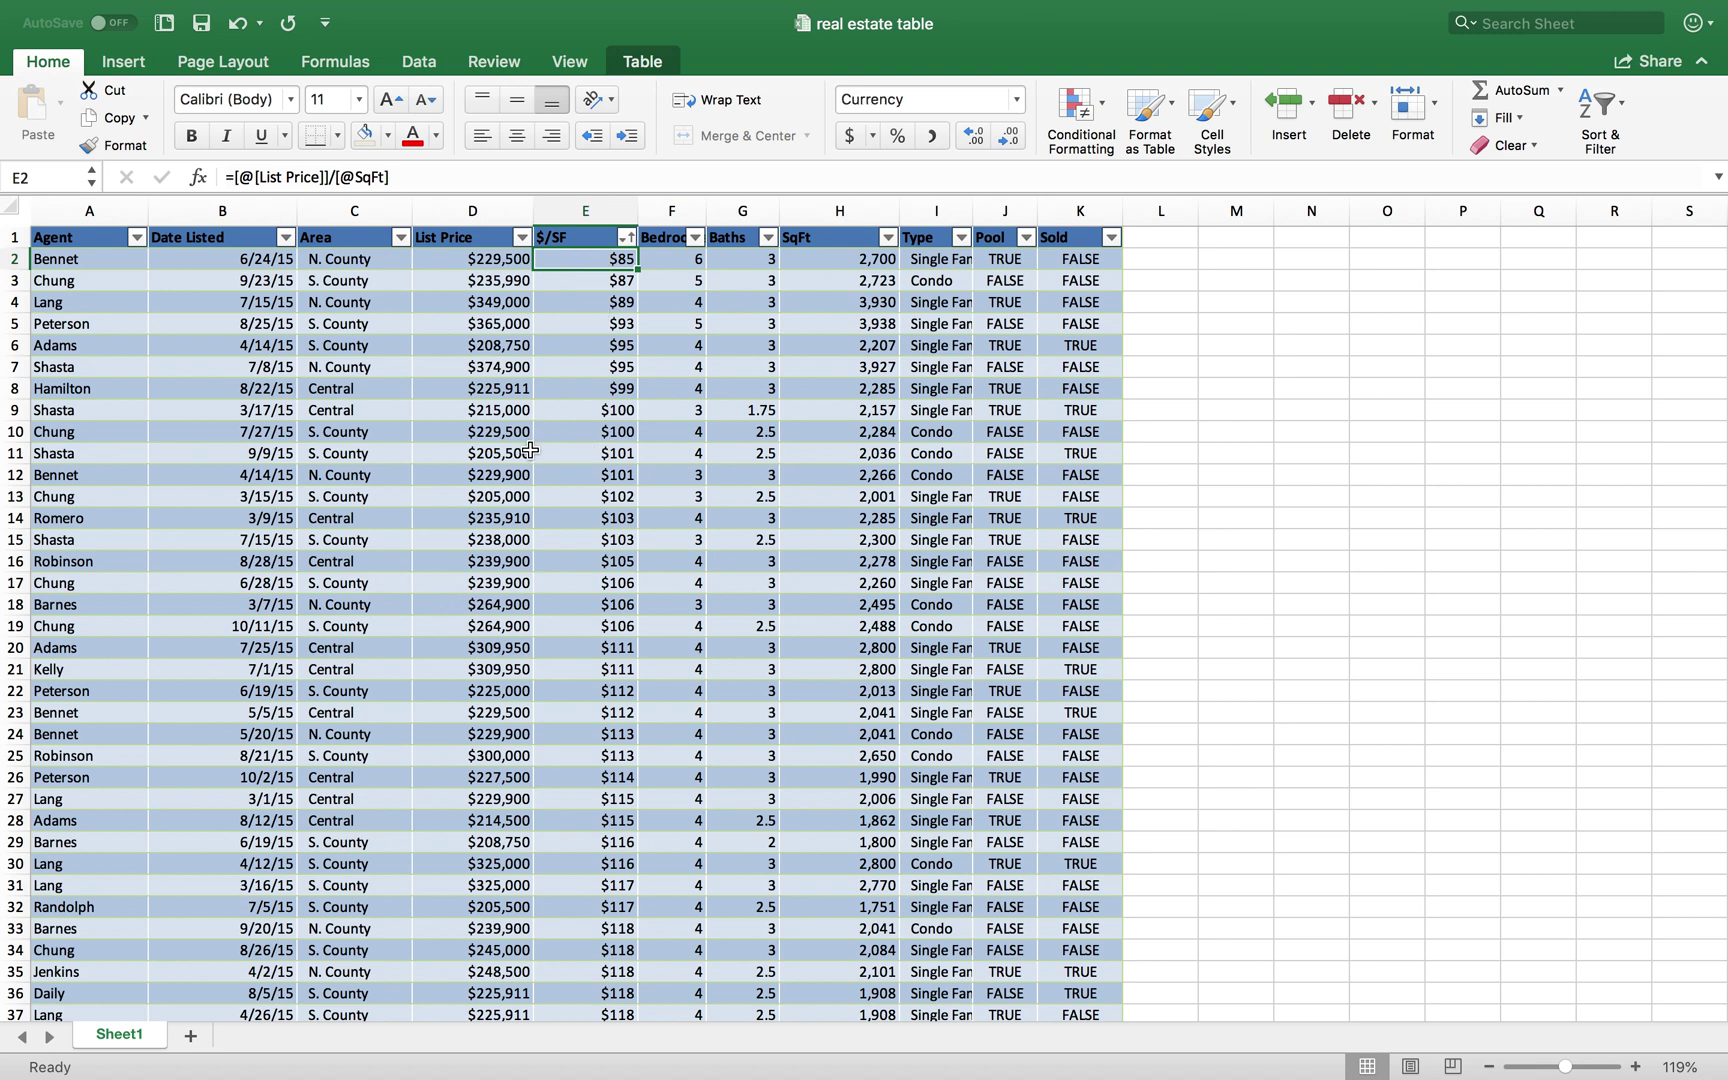
Undo that sort, then re-apply the ascending $/SF sort
key(super+z)
key(super+z)
key(super+z)
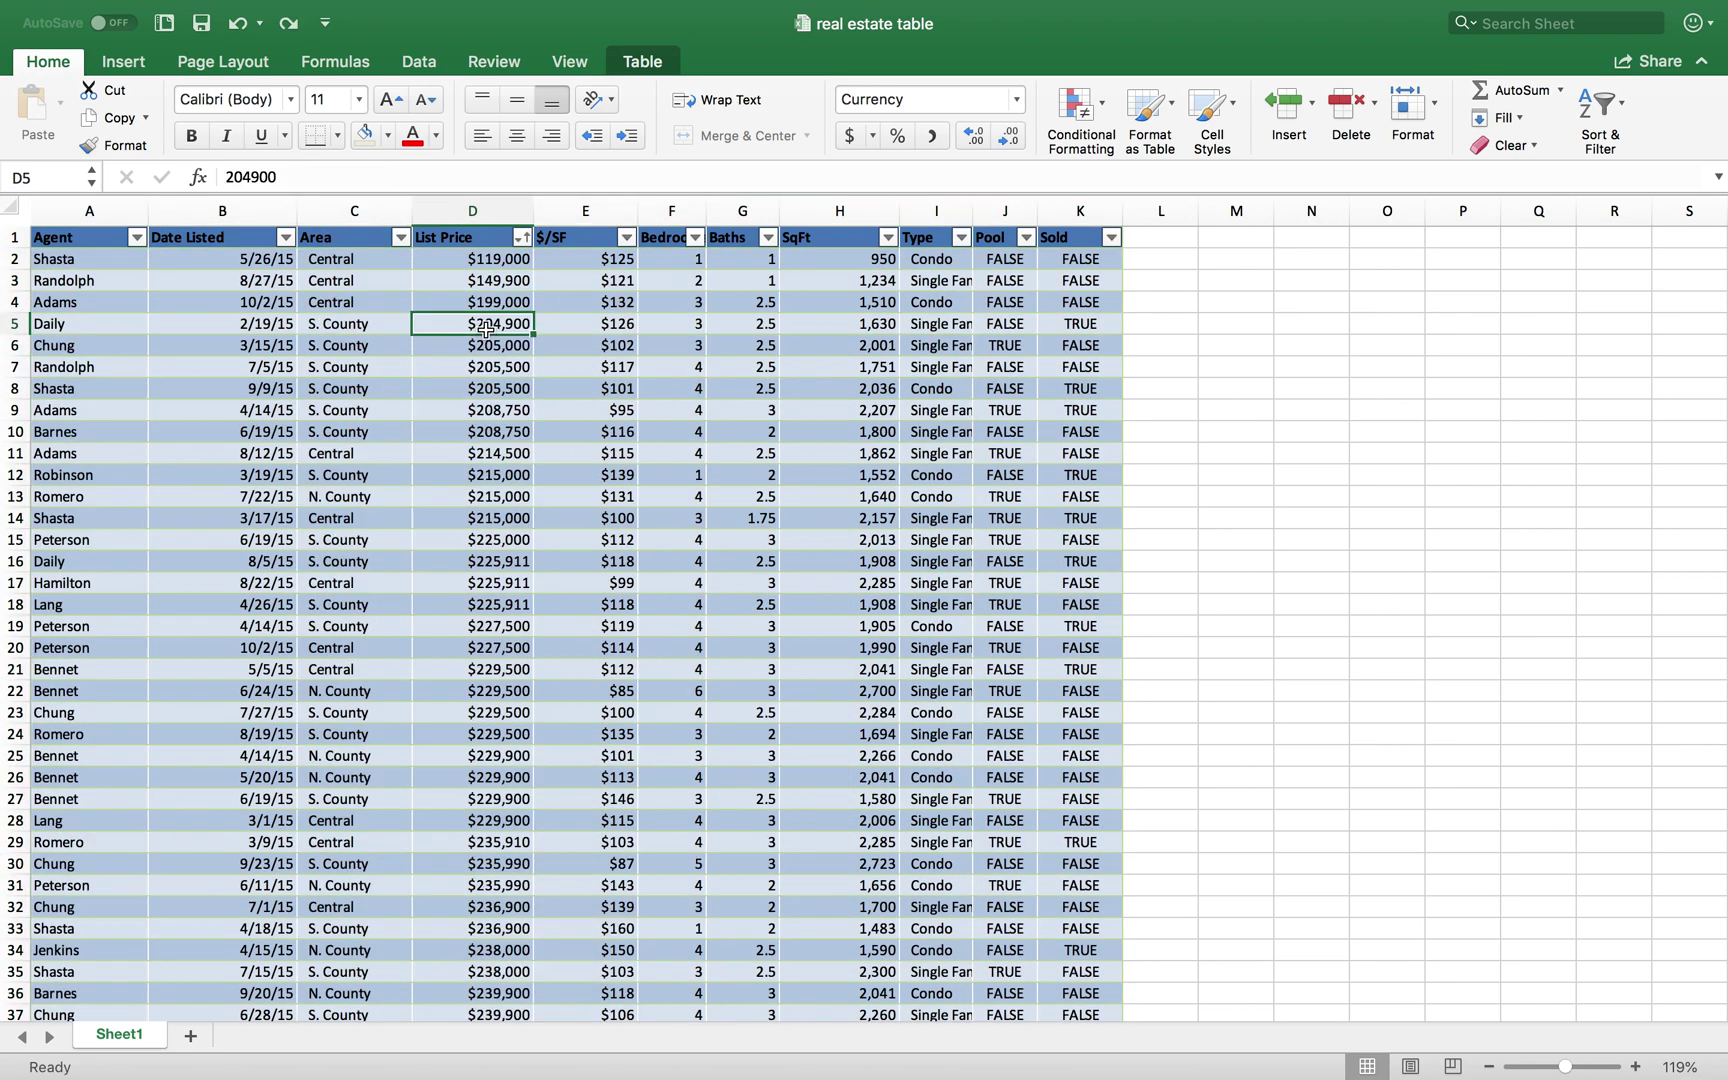
click(483, 263)
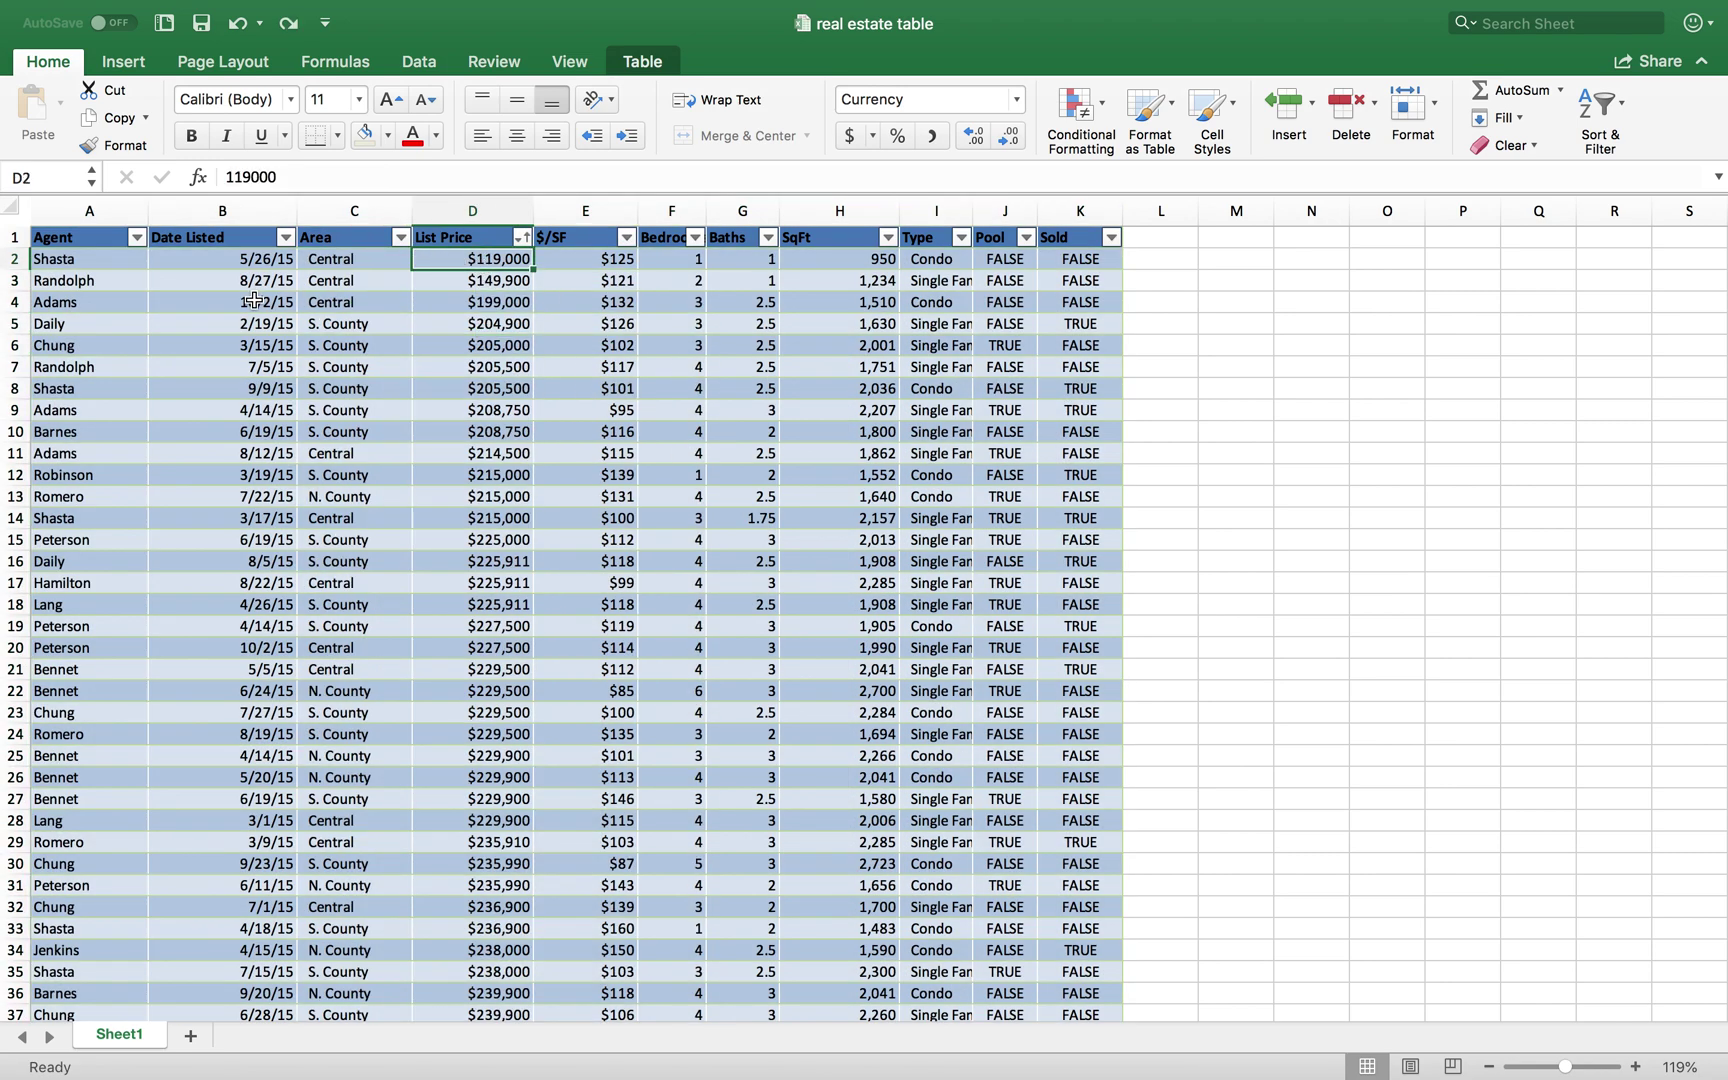
click(627, 238)
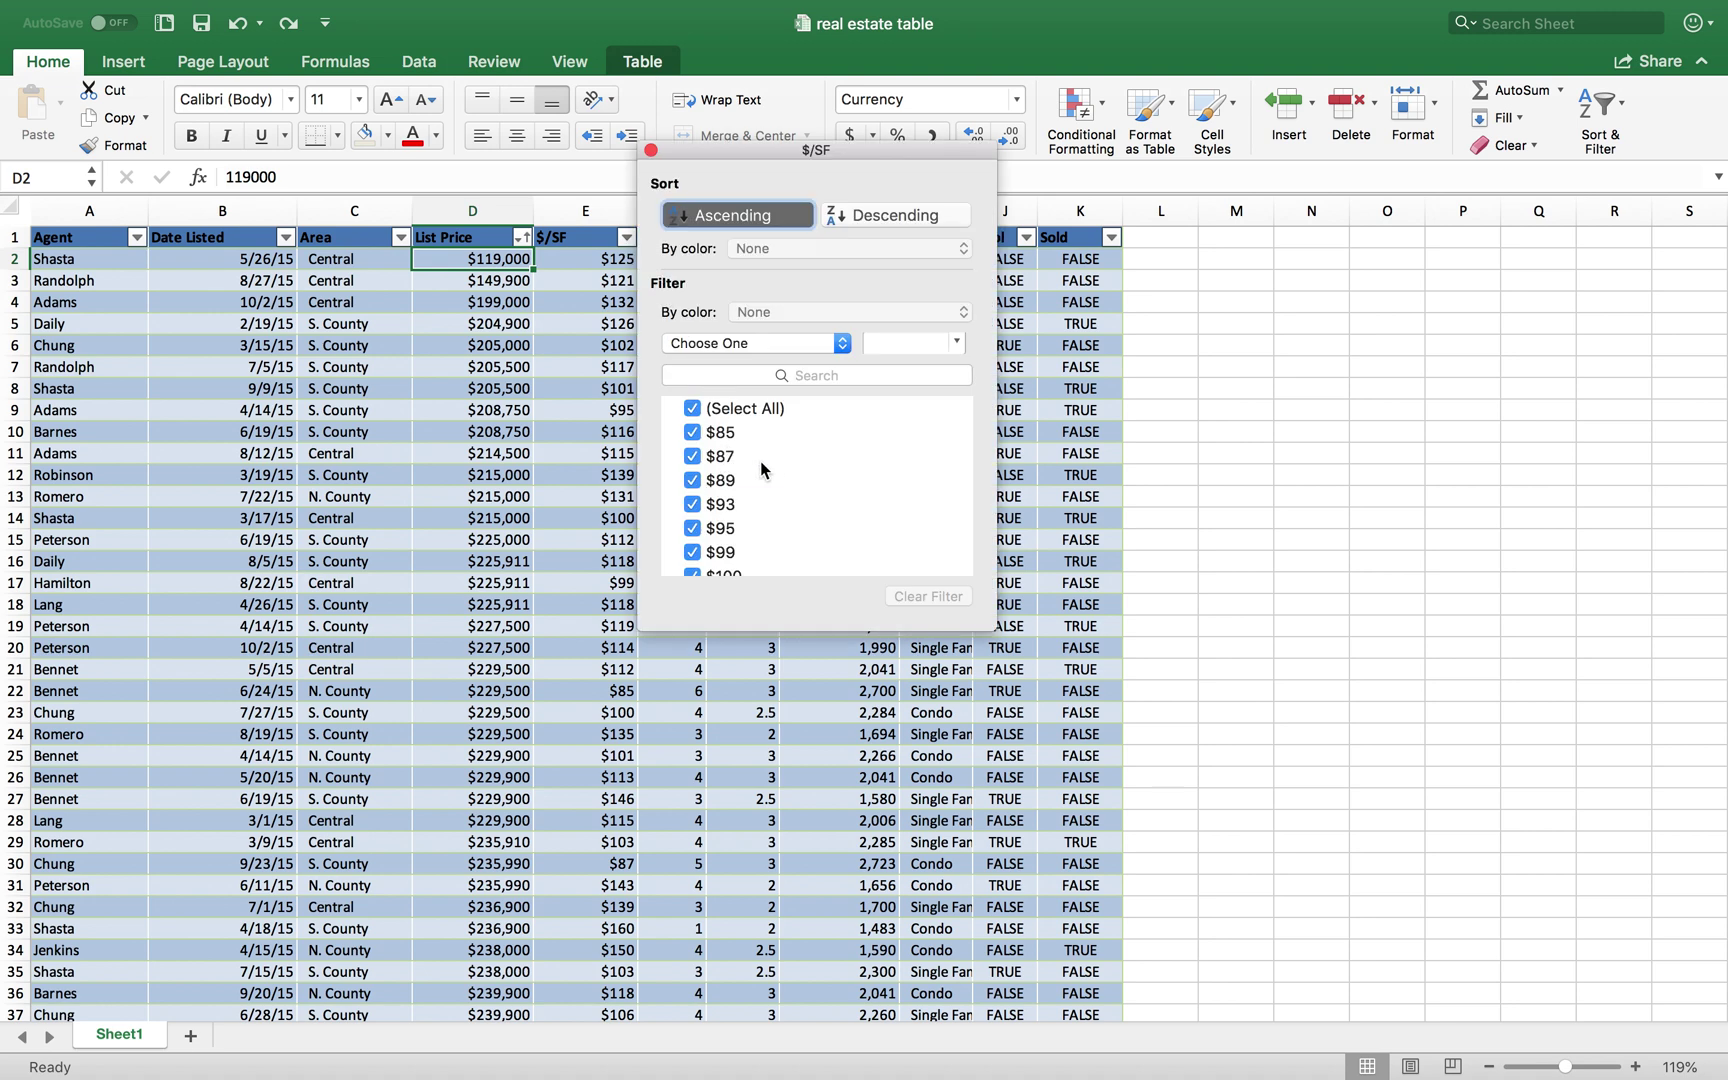
click(783, 219)
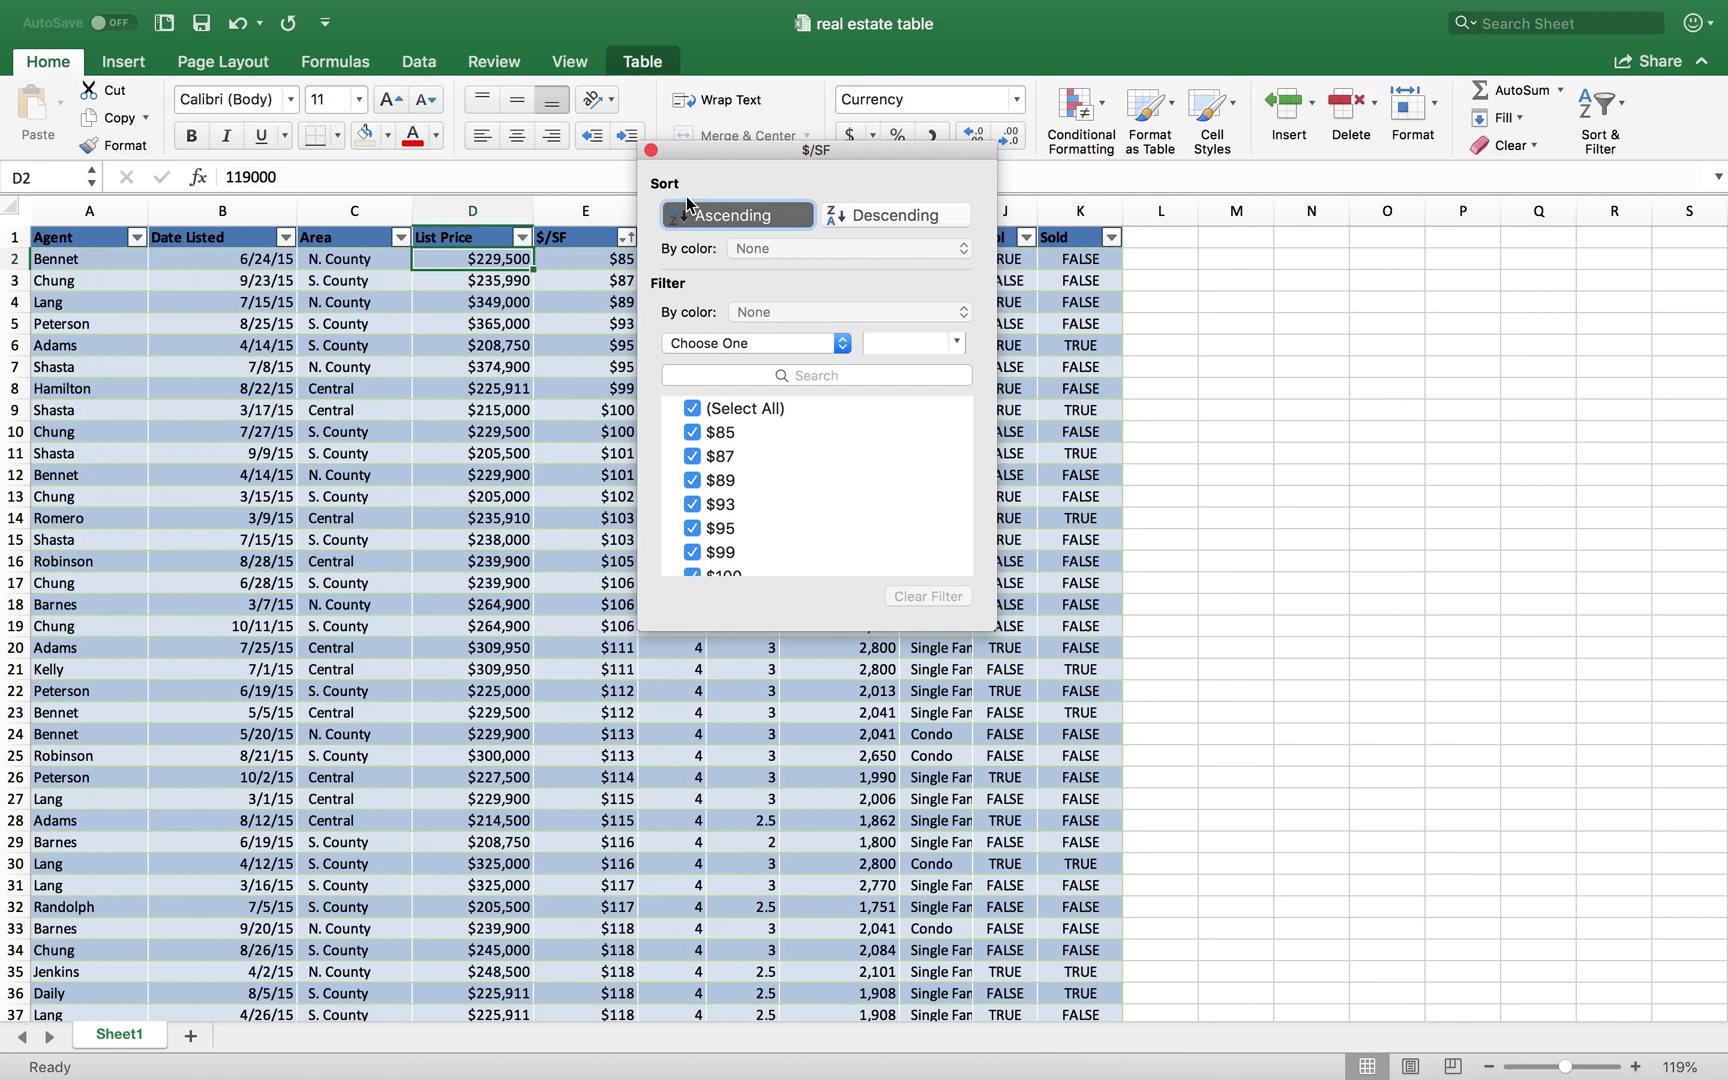
click(650, 151)
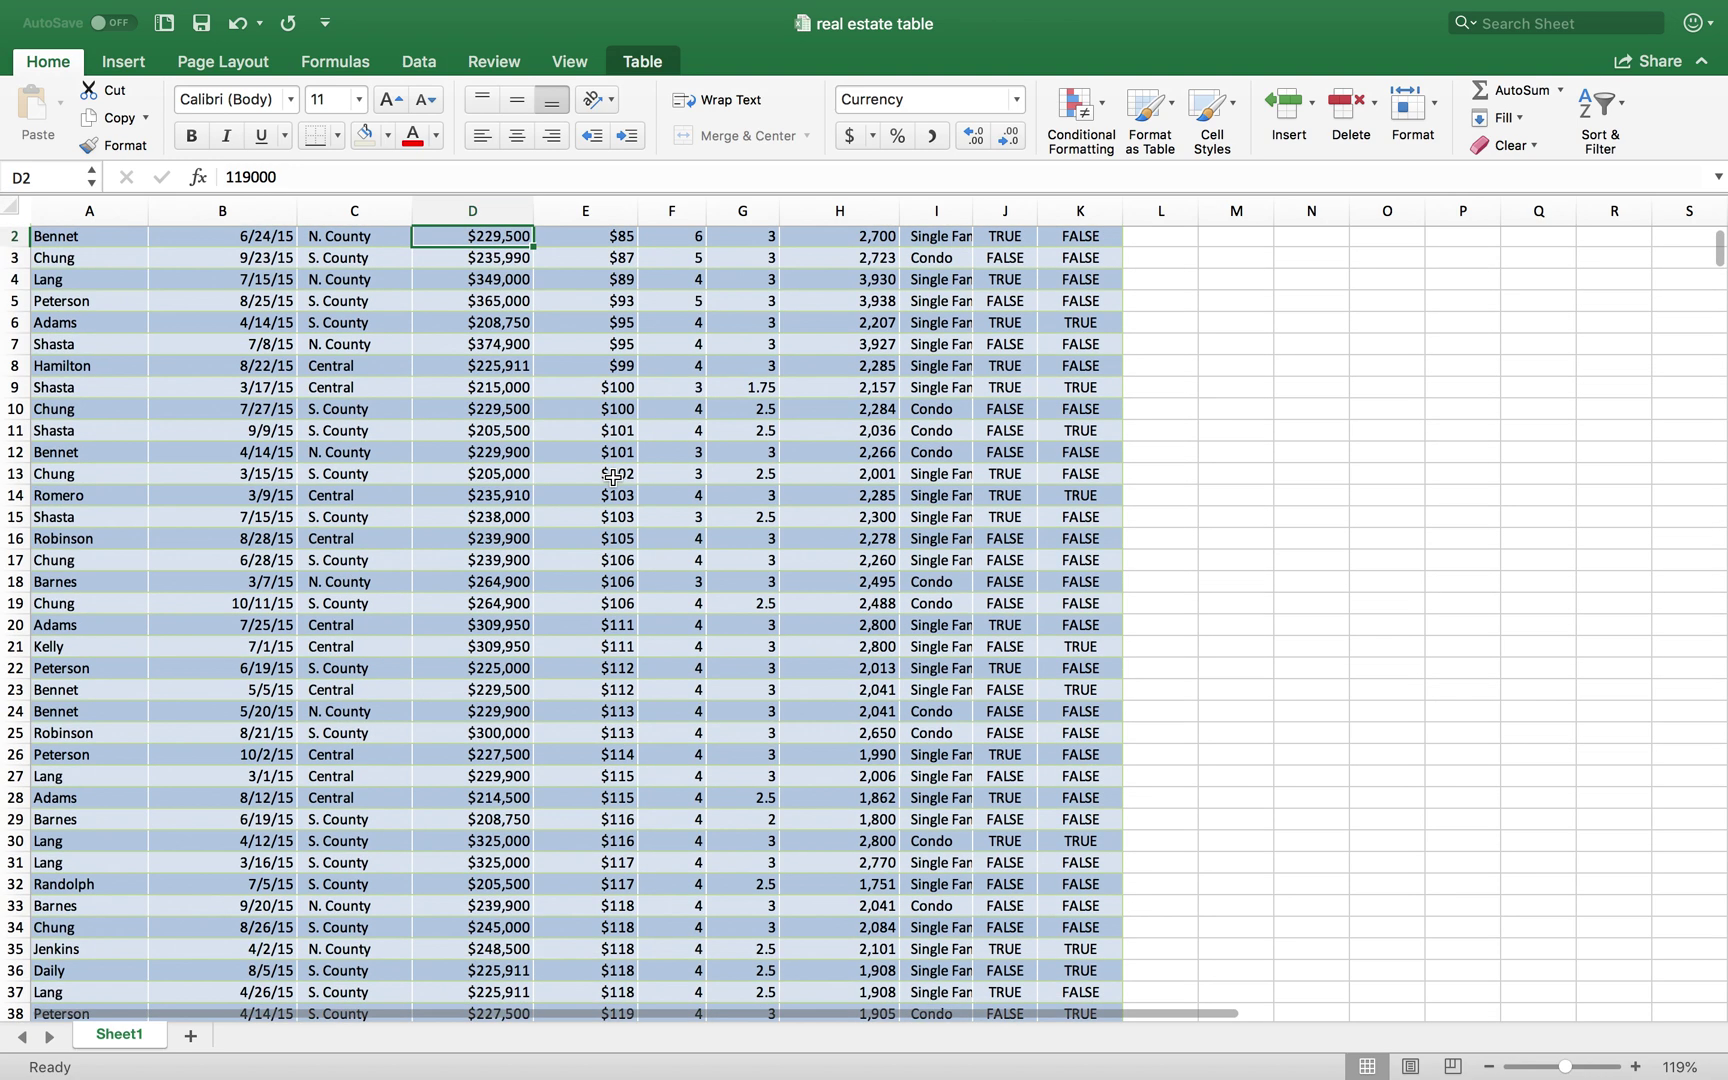
scroll(613, 477, down, 3)
scroll(613, 477, down, 20)
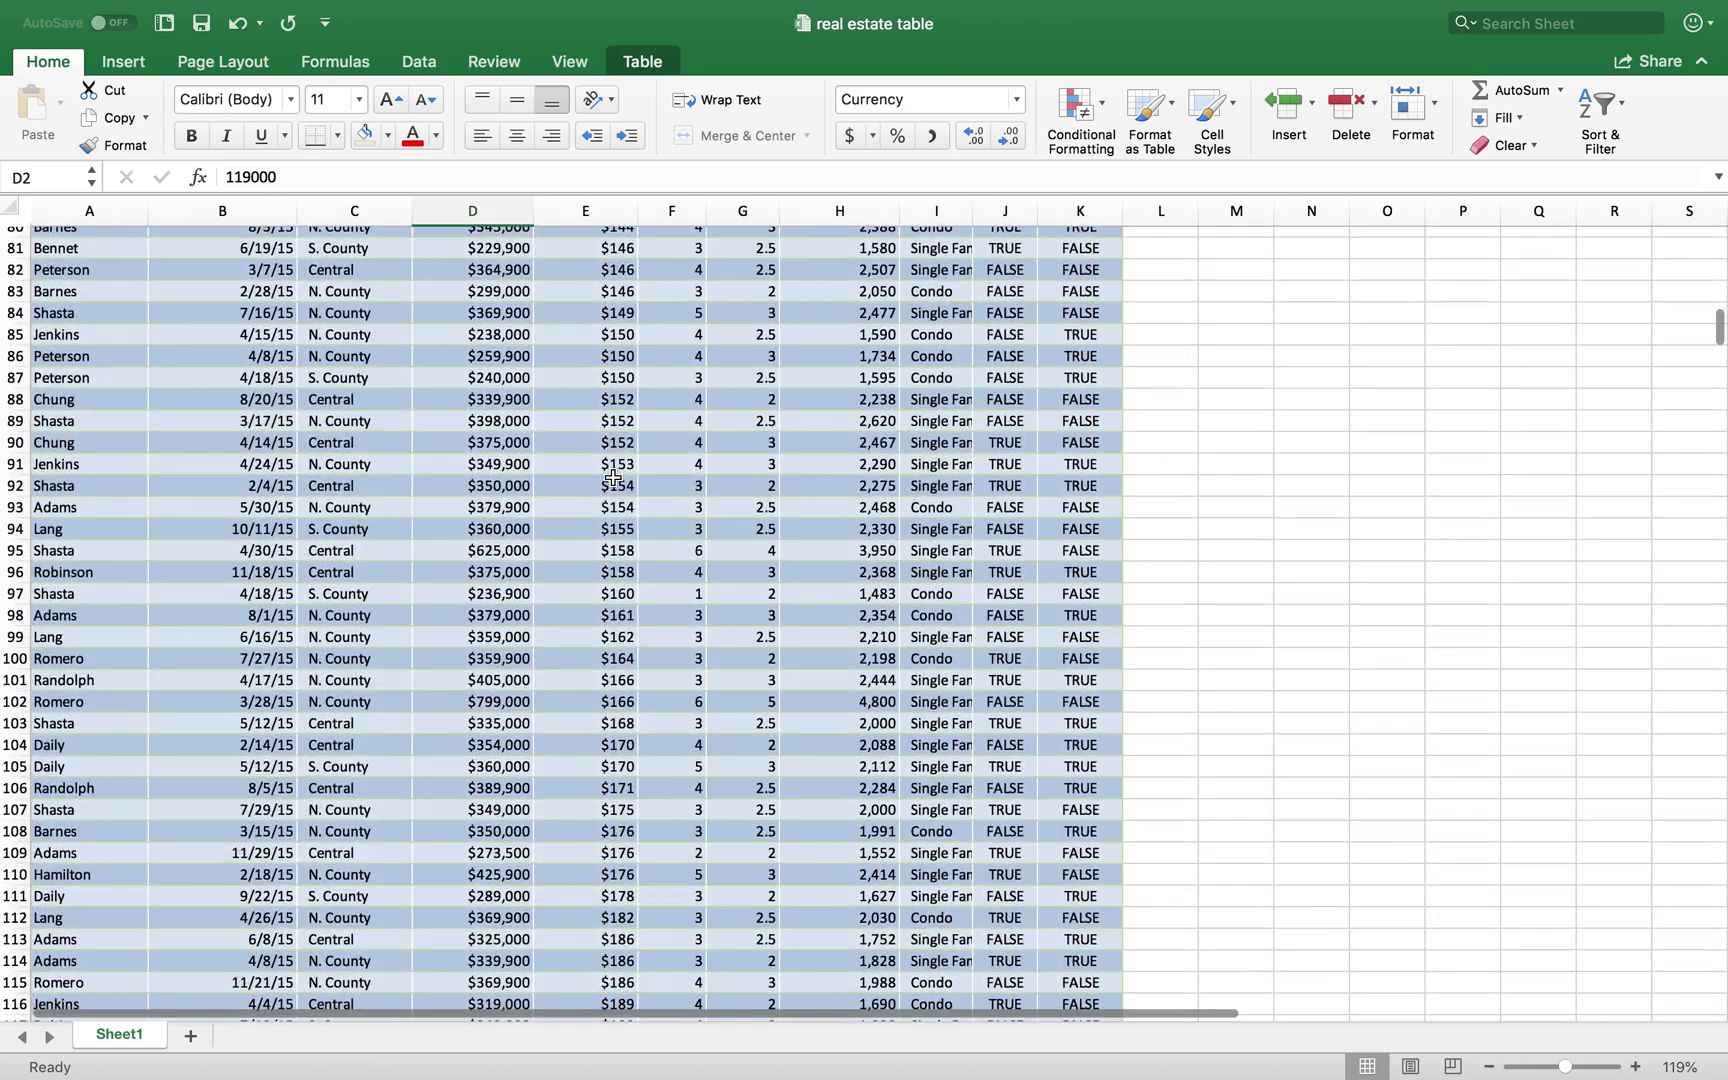
scroll(613, 477, up, 9)
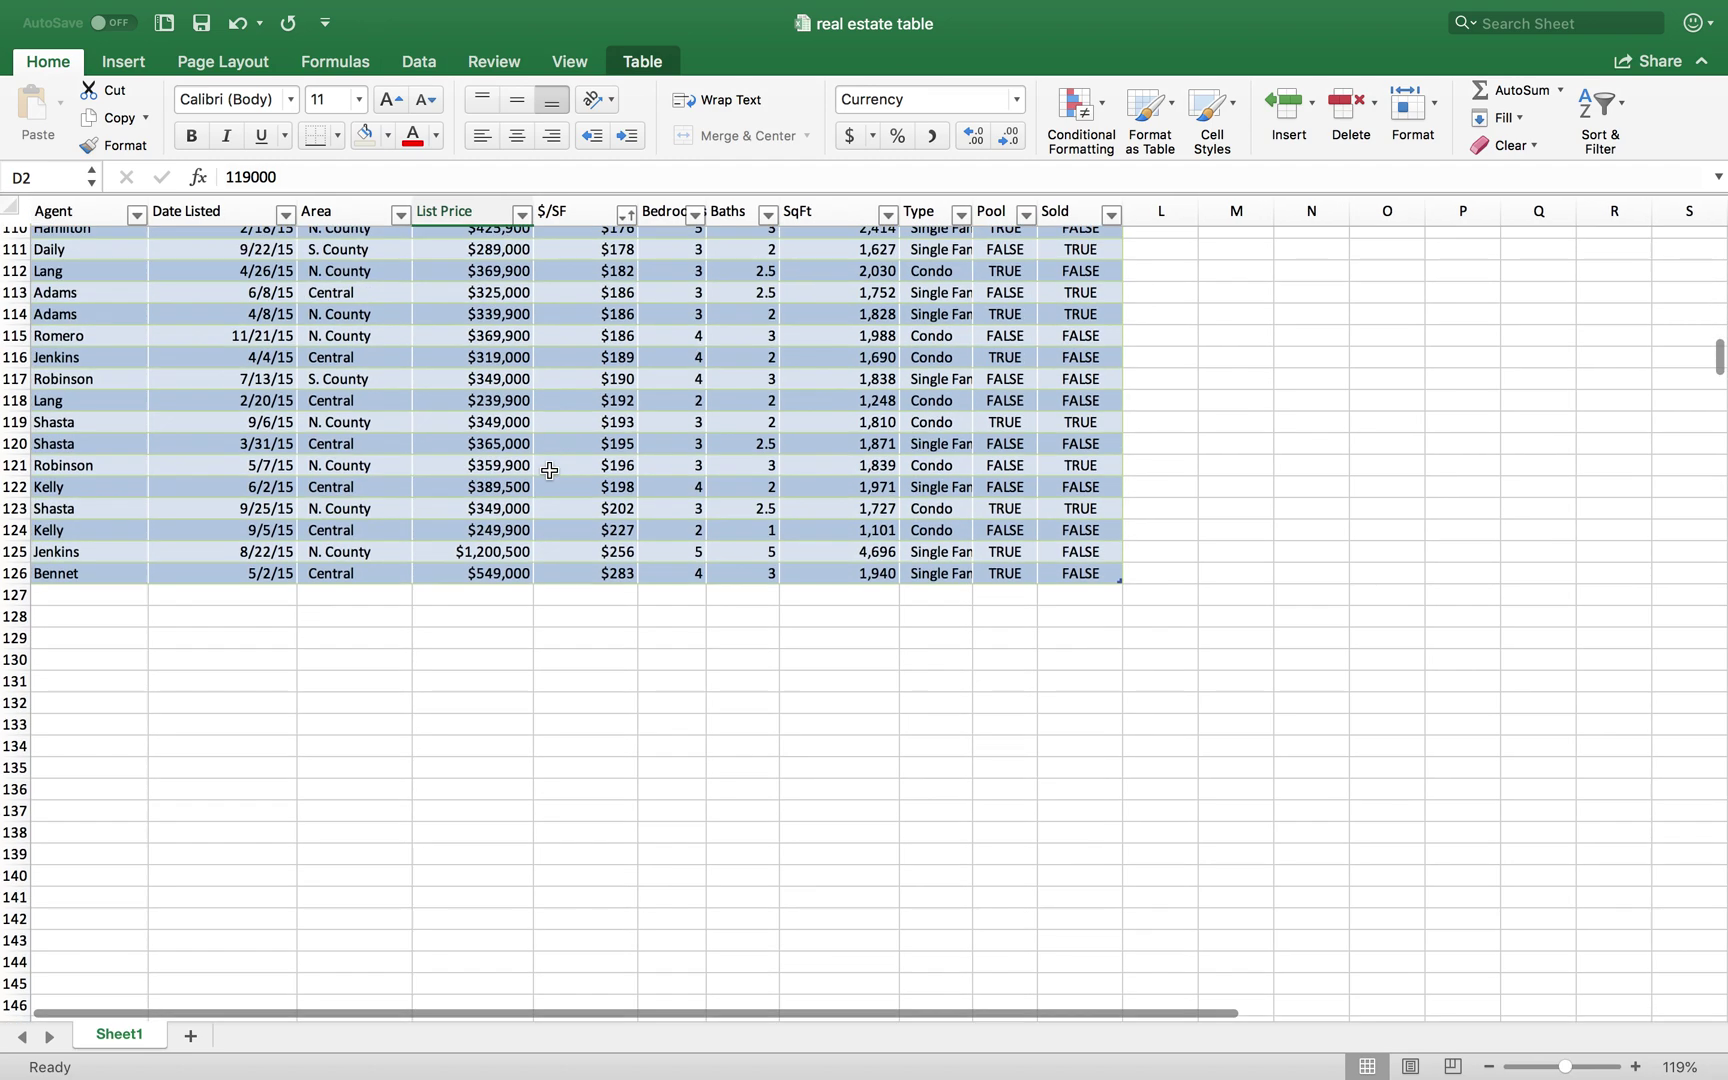
scroll(549, 471, up, 20)
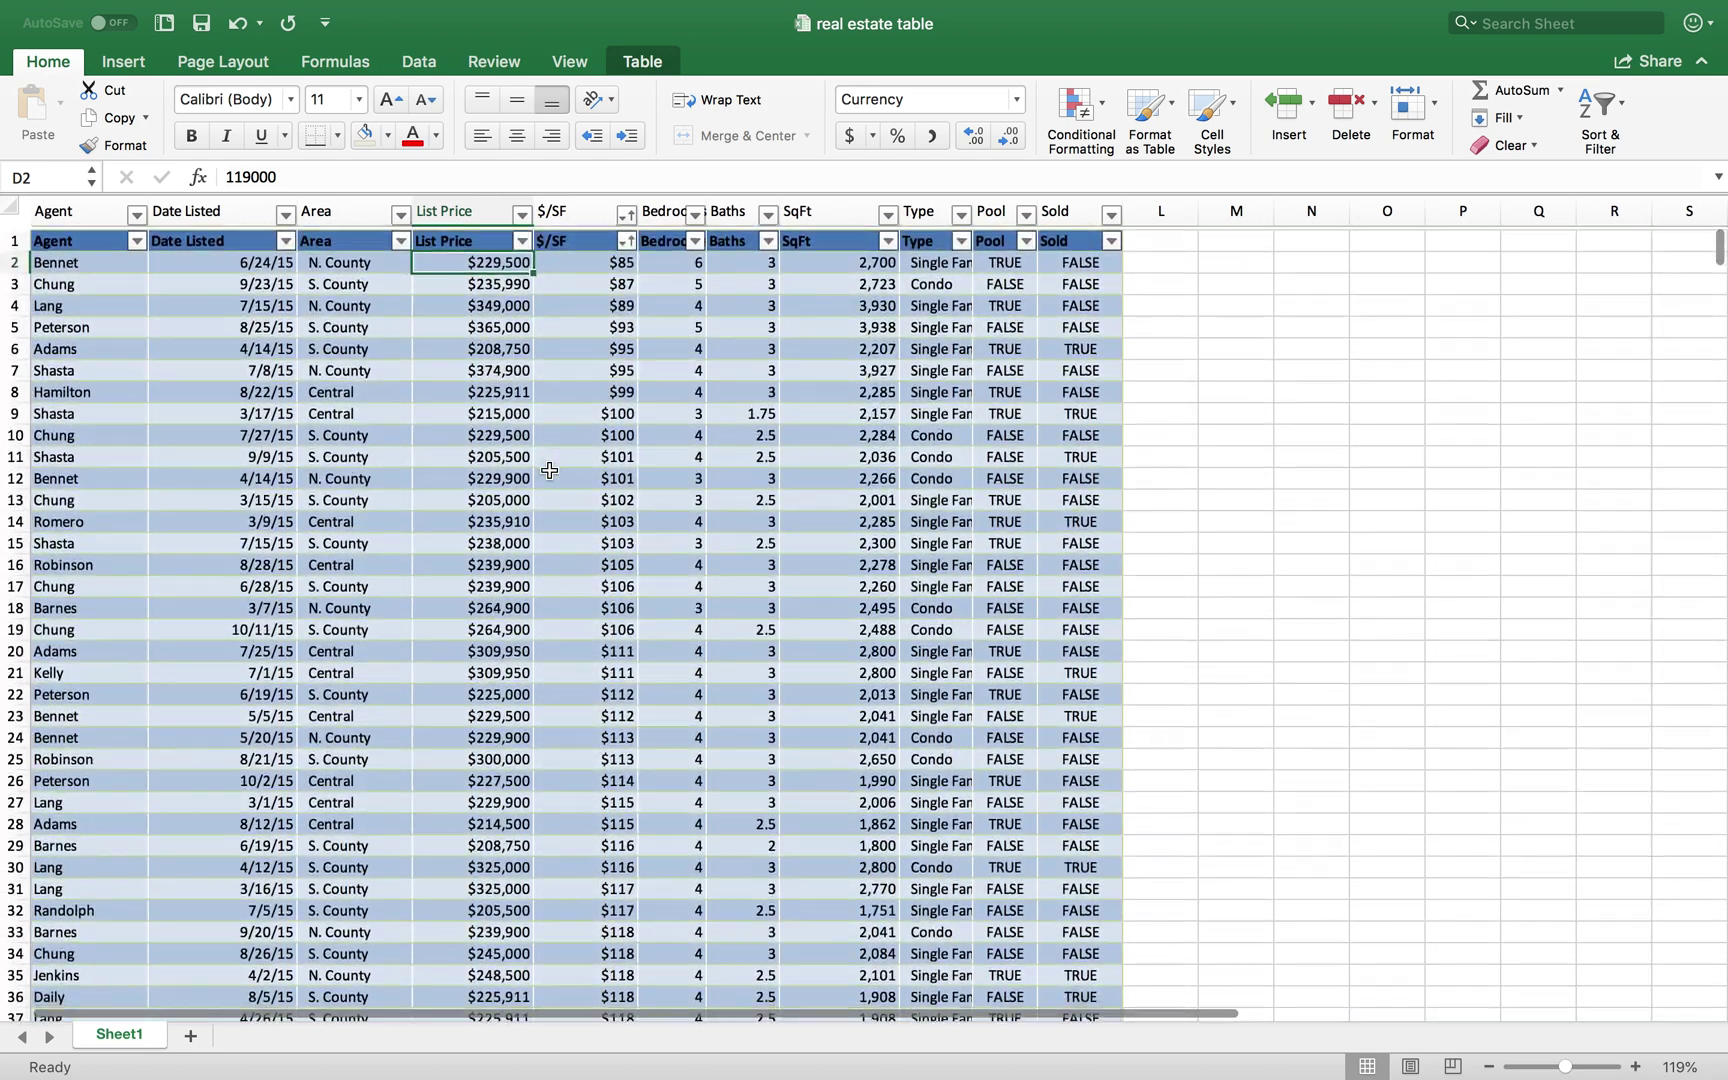
scroll(549, 471, up, 1)
drag(600, 258, 600, 722)
scroll(319, 800, down, 20)
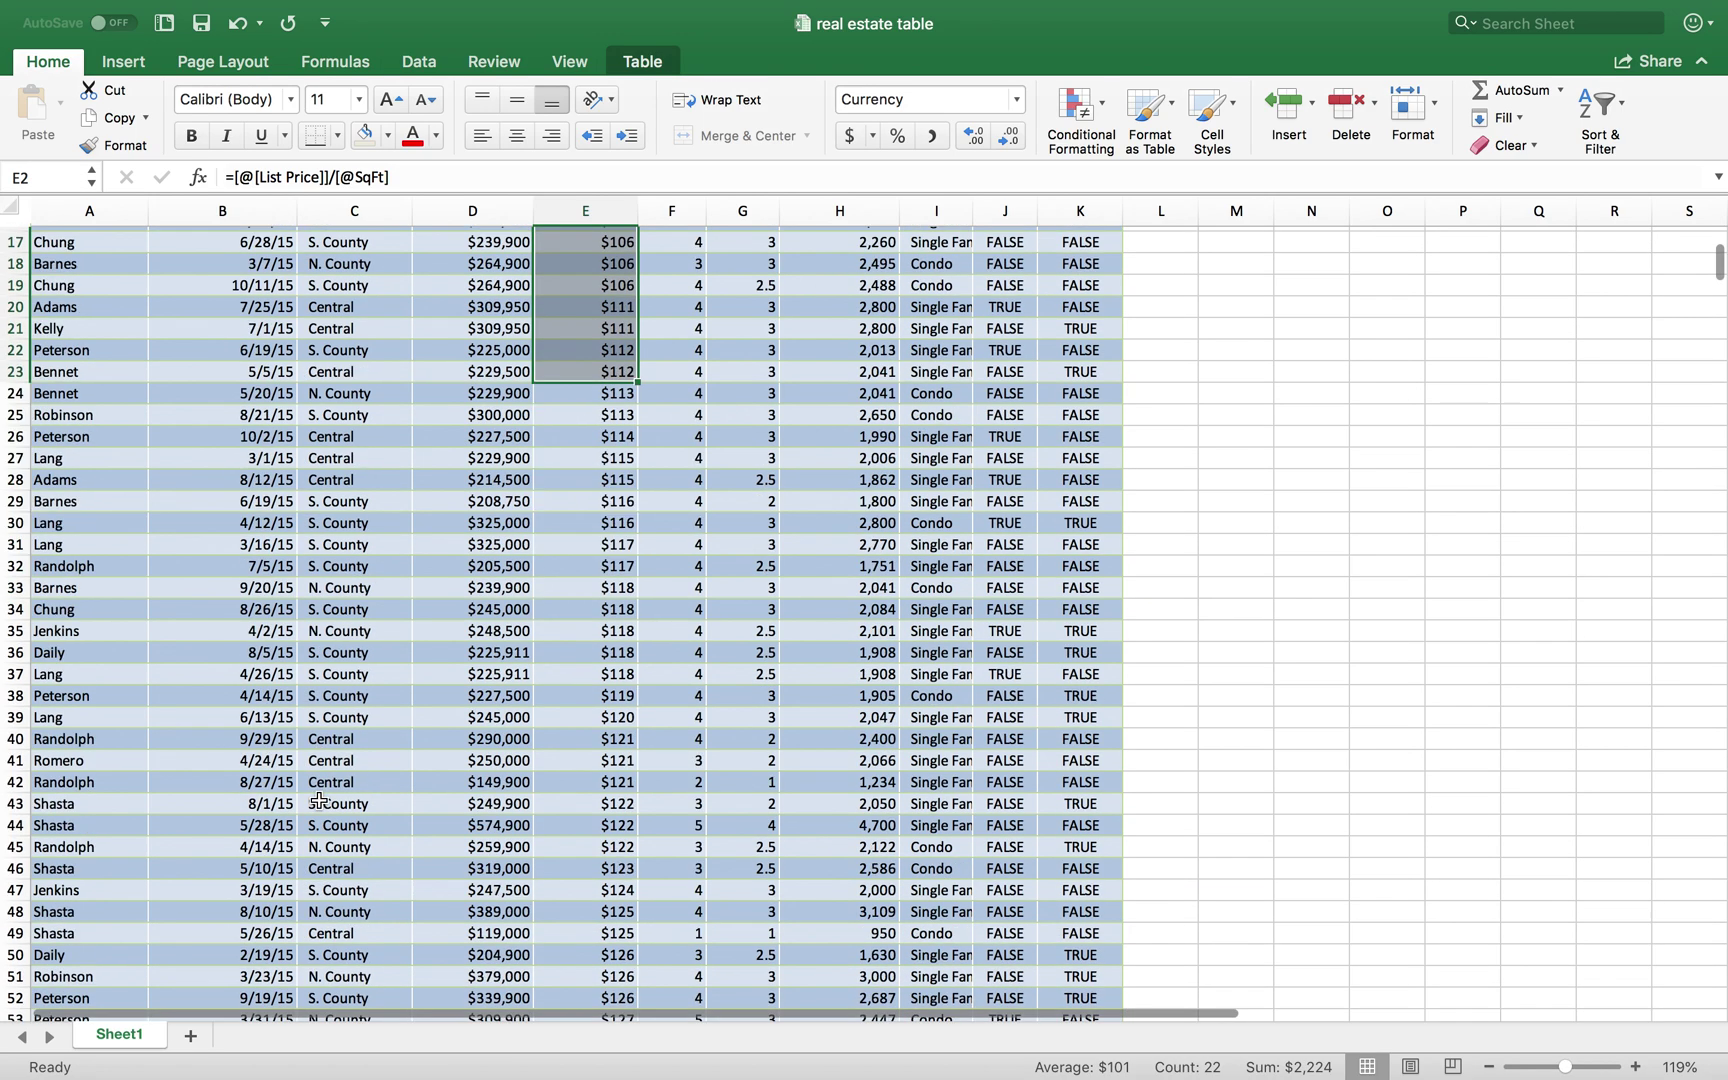
scroll(319, 800, down, 19)
scroll(319, 800, up, 20)
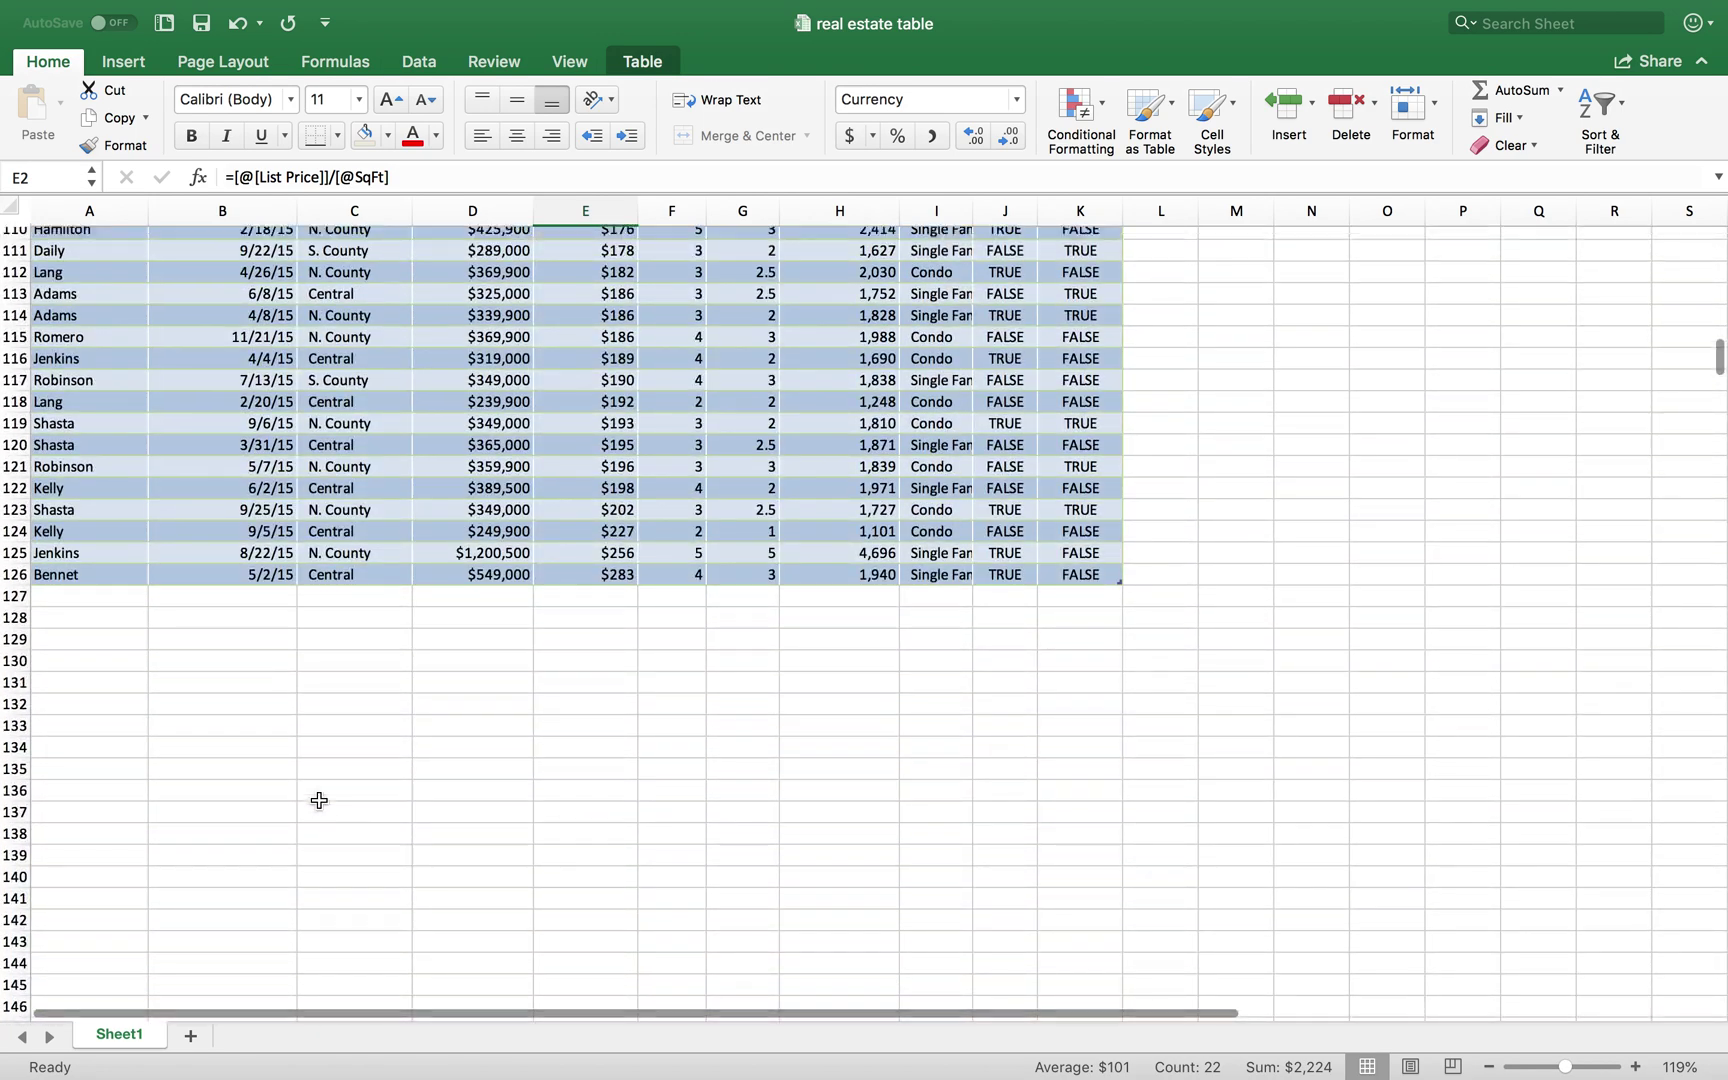
scroll(319, 800, up, 20)
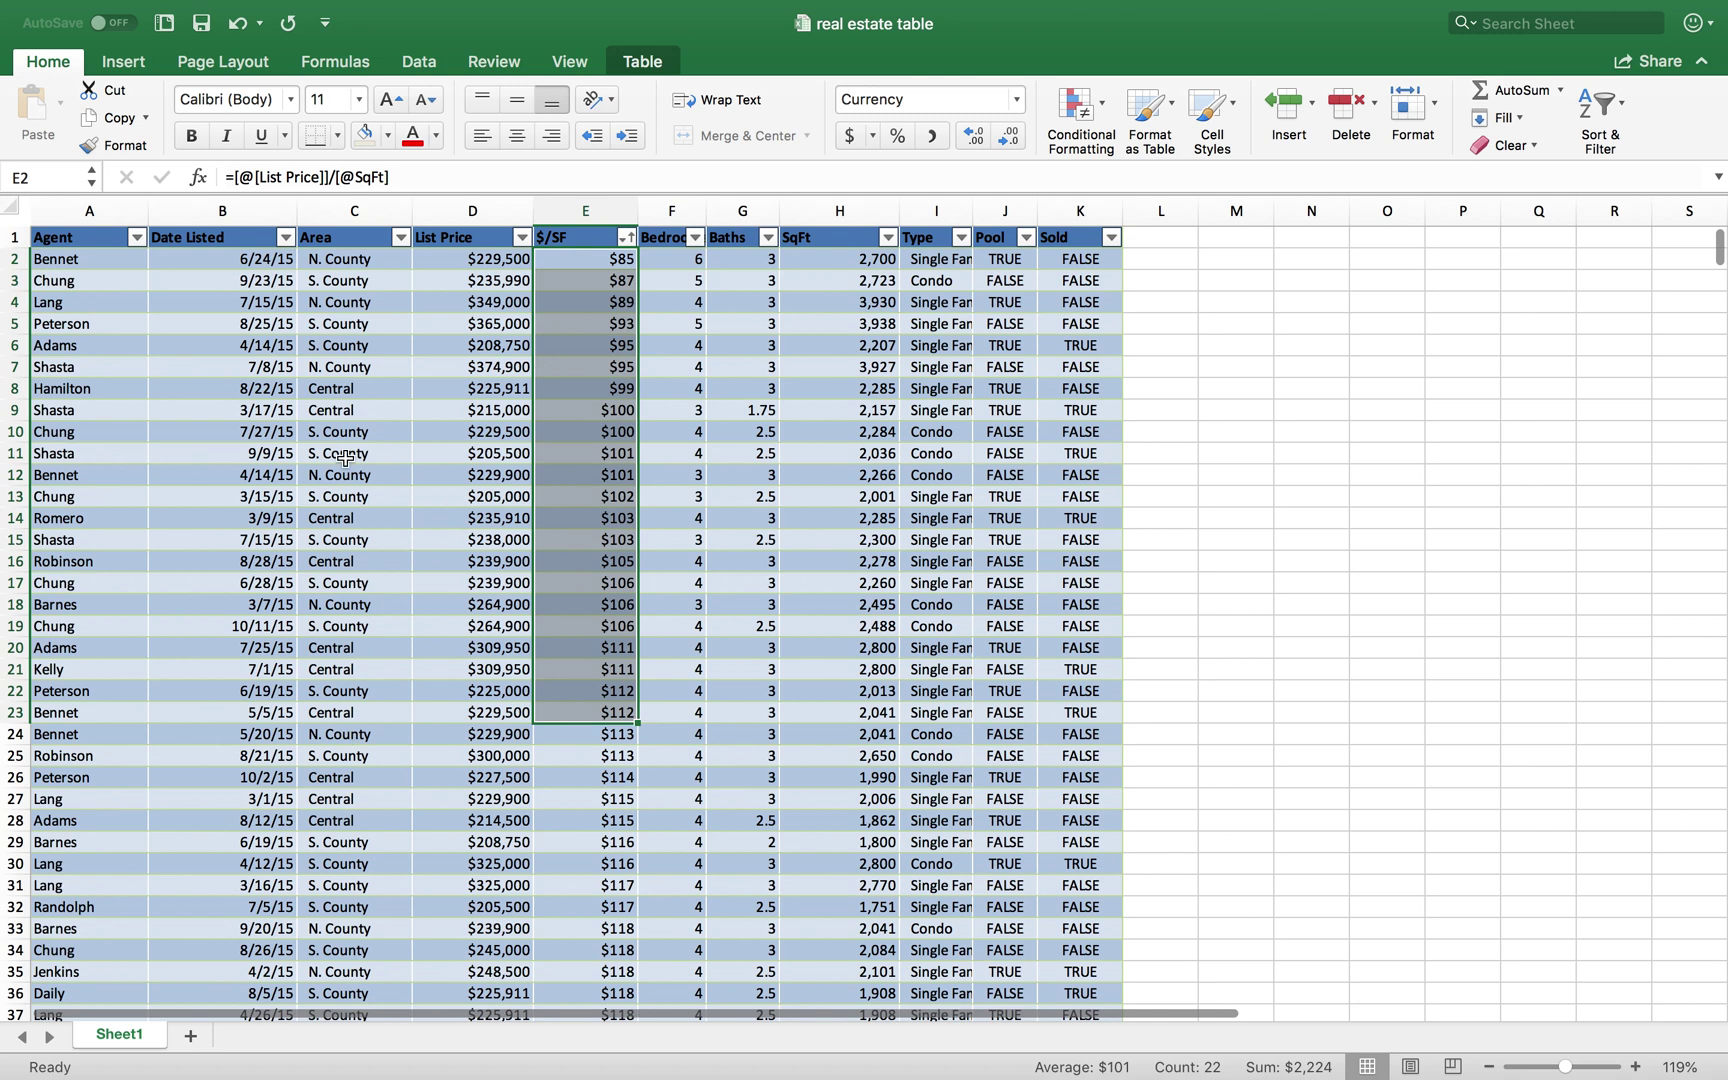
click(576, 405)
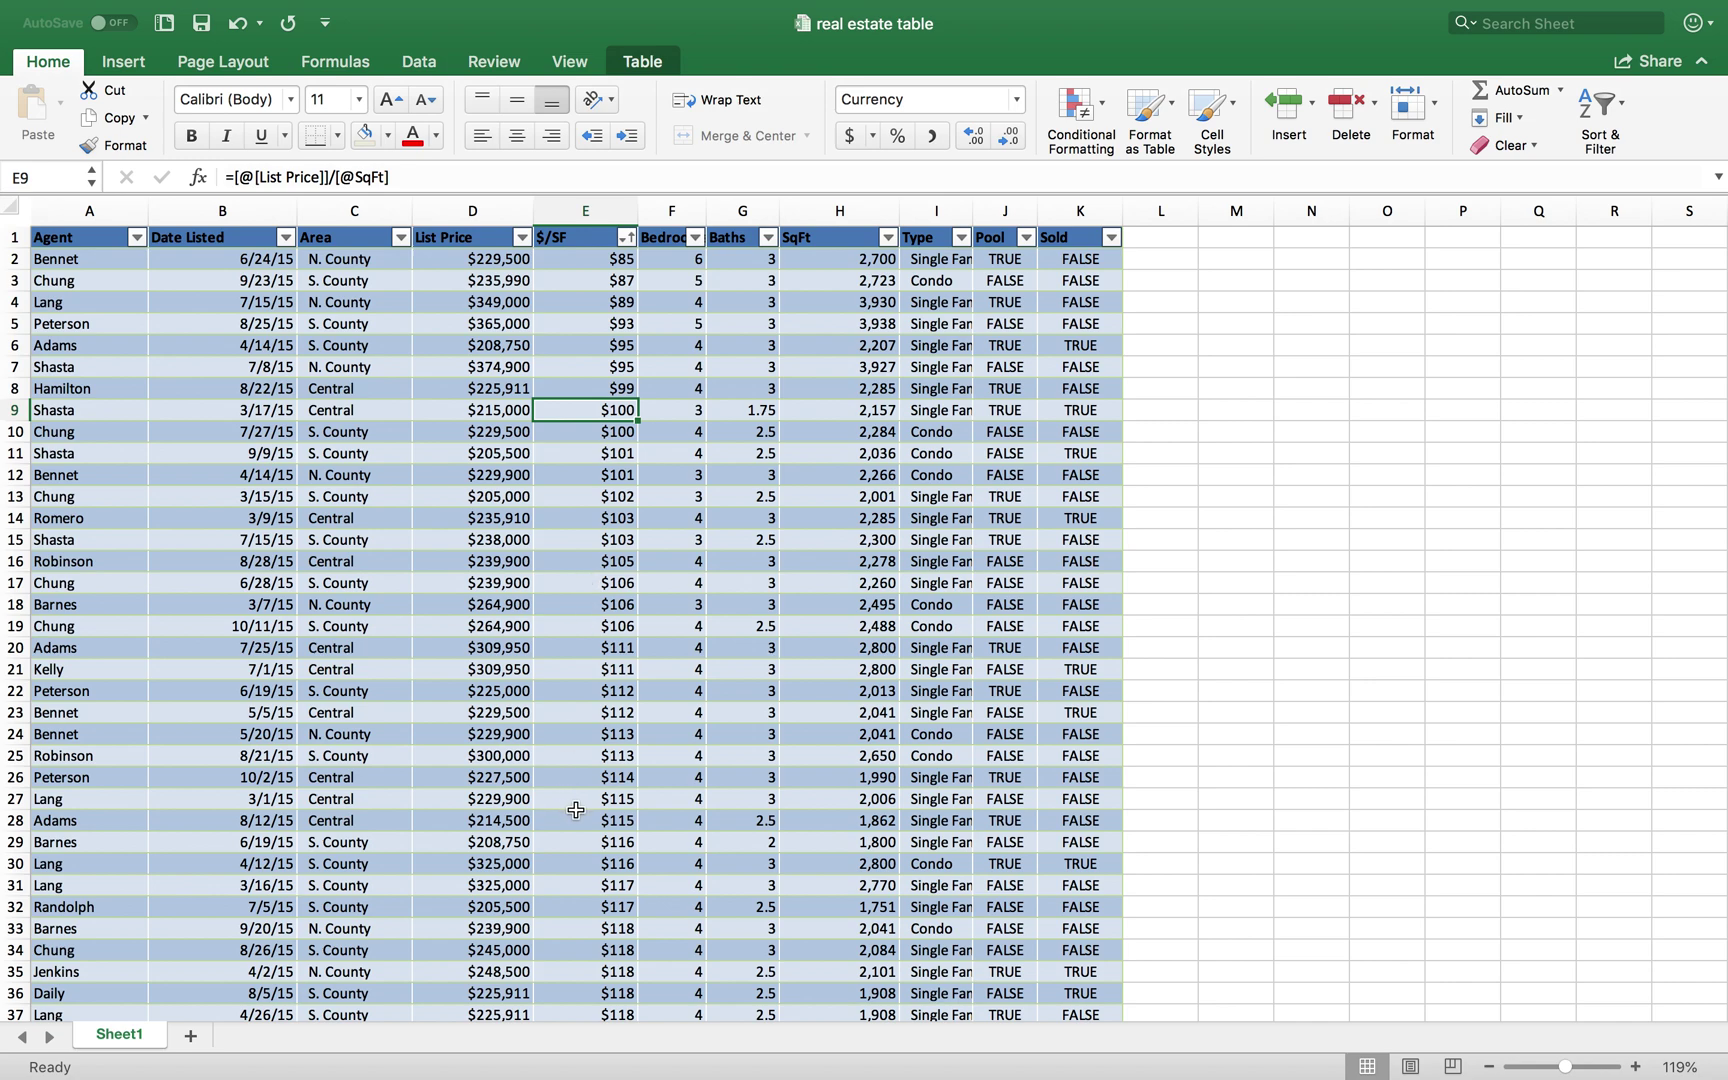
click(16, 648)
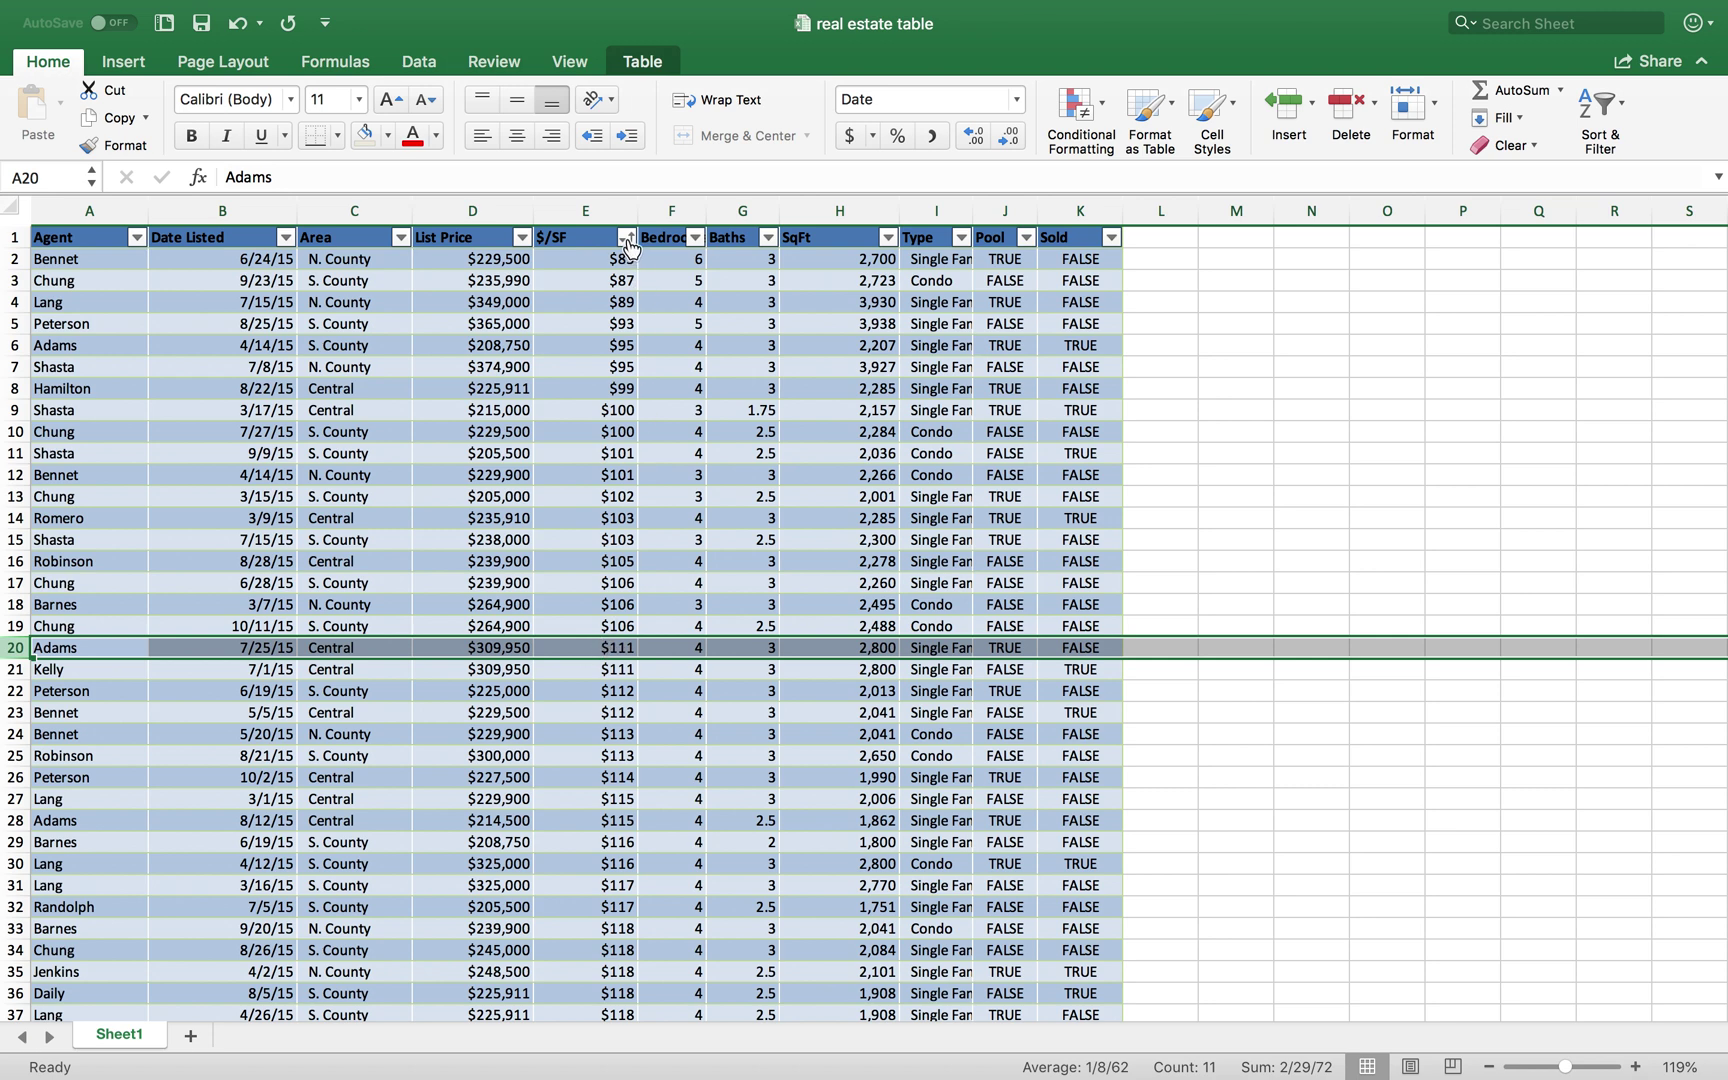
Filter the $/SF column to Less Than $112, leaving 21 of 125 listings
click(627, 238)
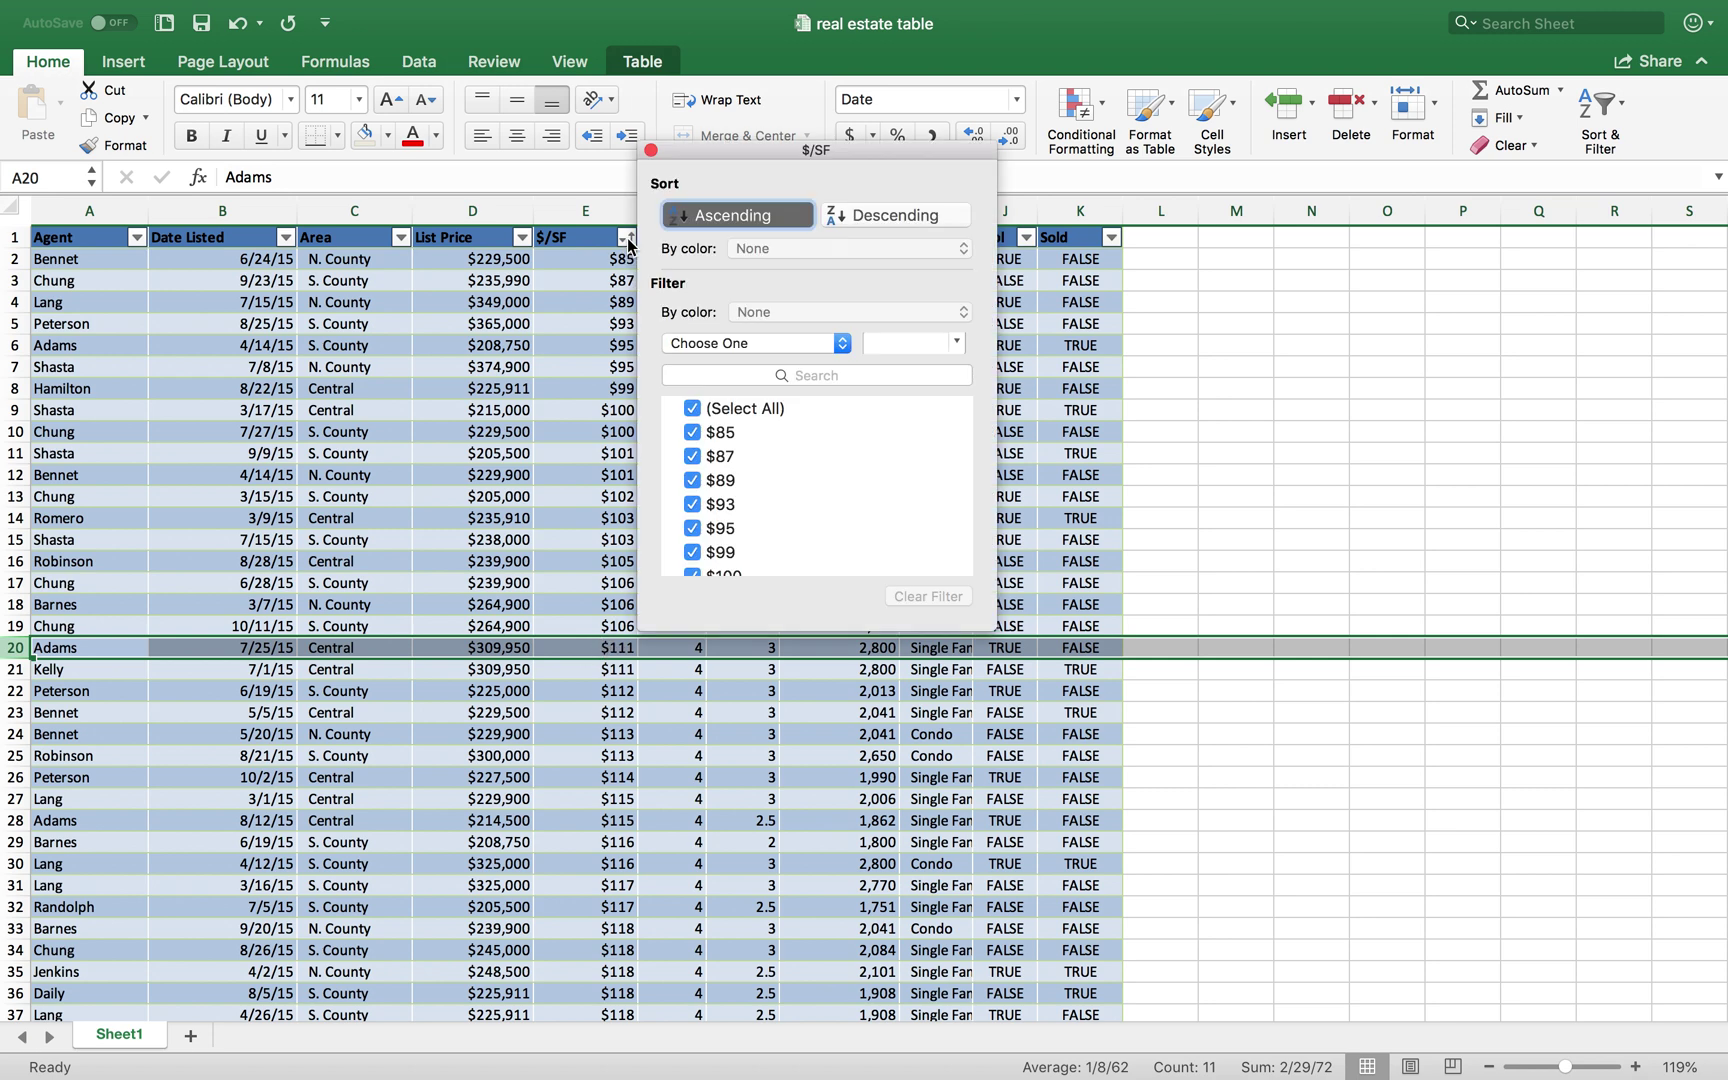
click(843, 344)
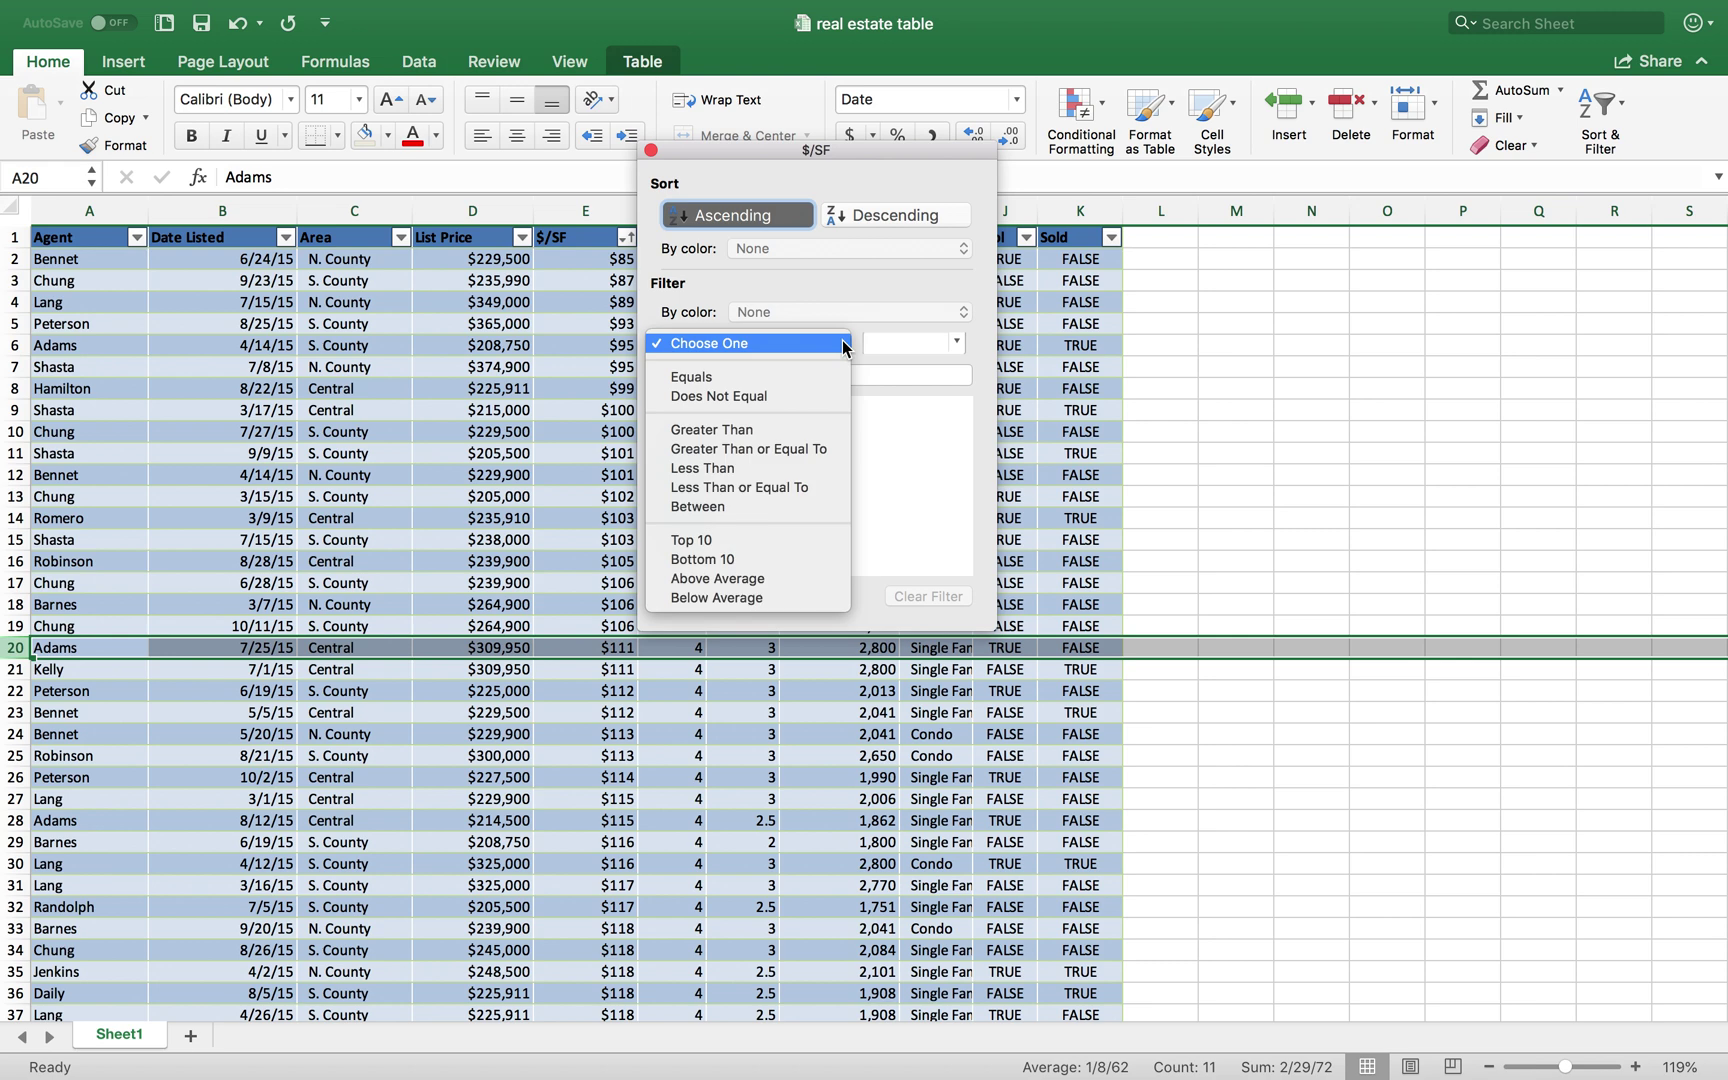
click(770, 468)
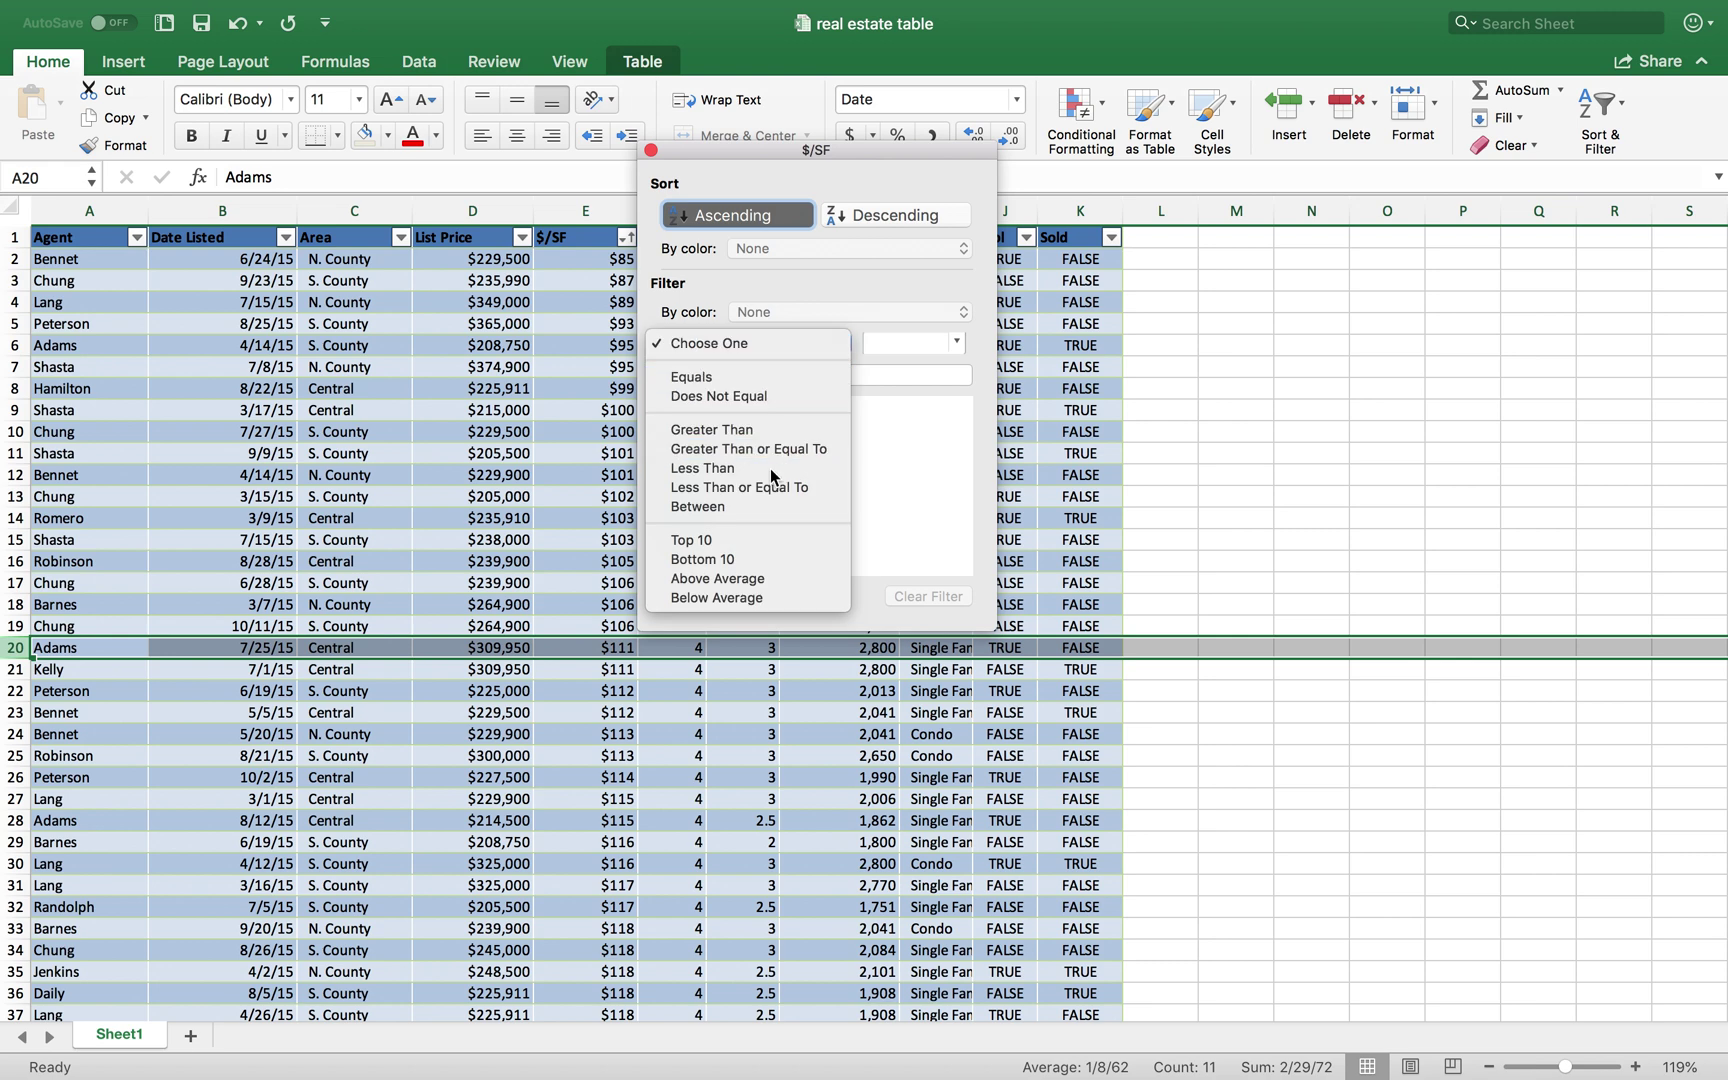
click(957, 343)
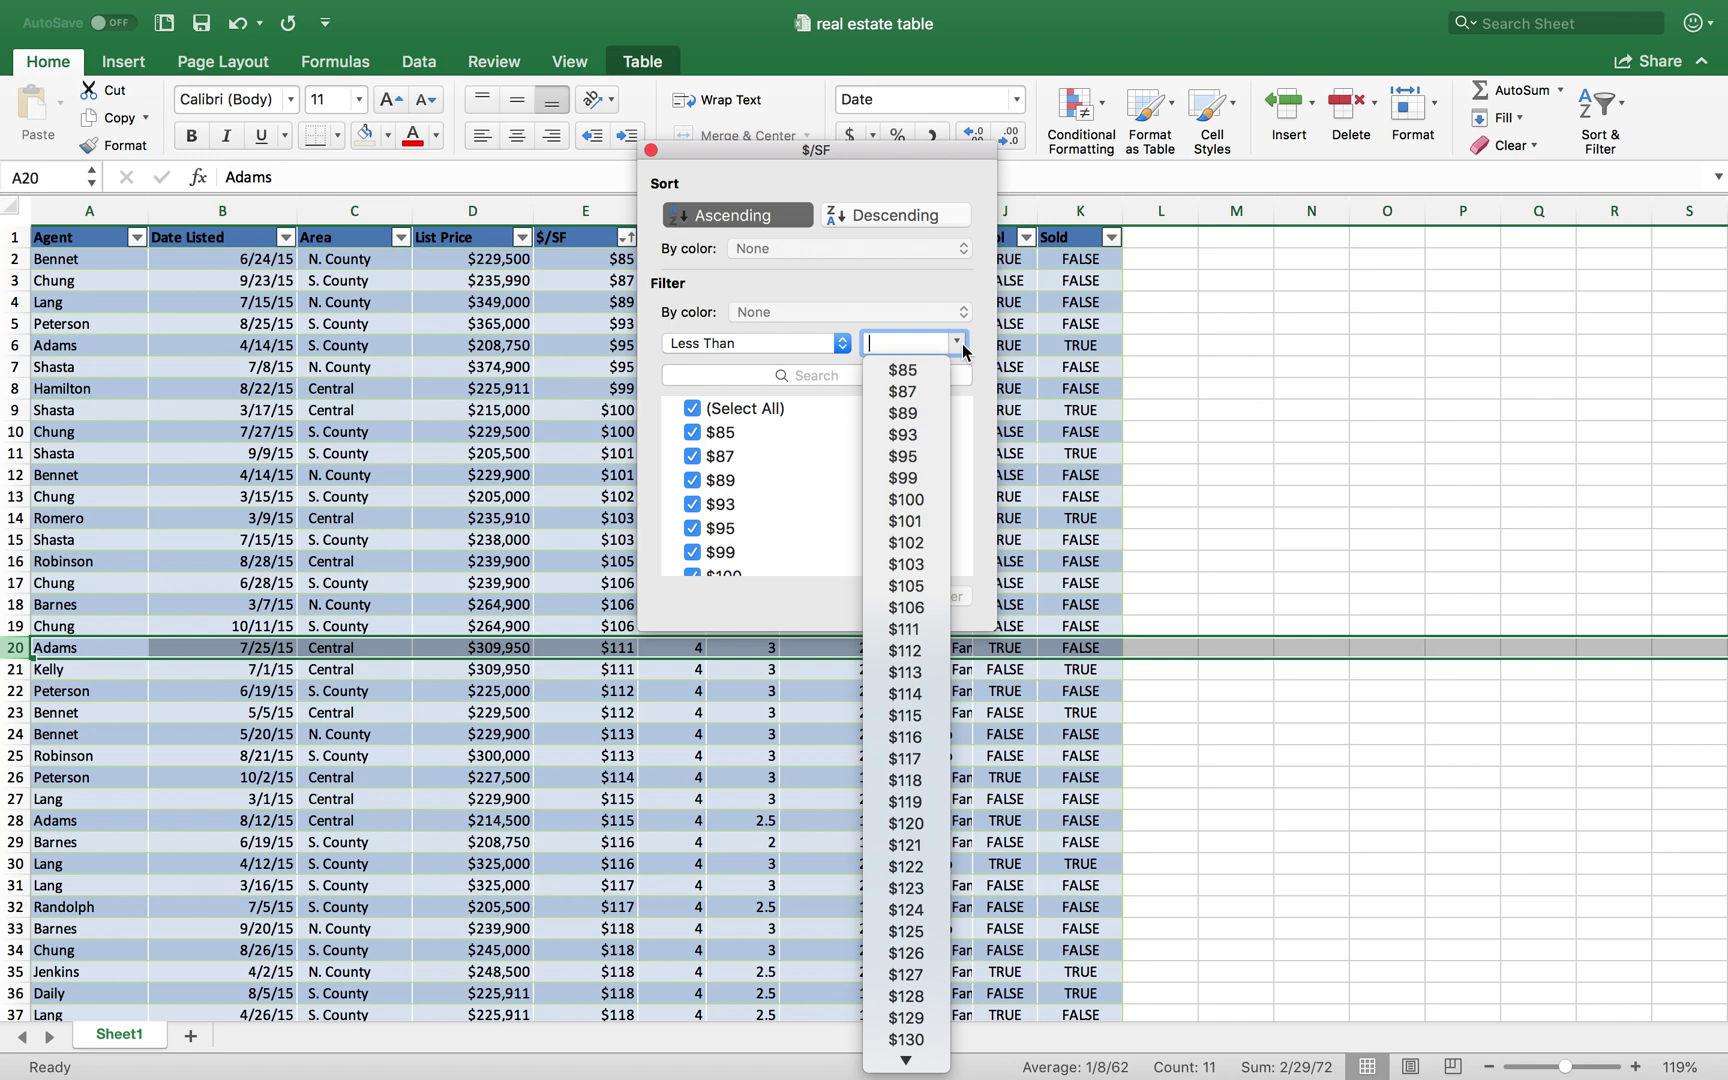
click(921, 651)
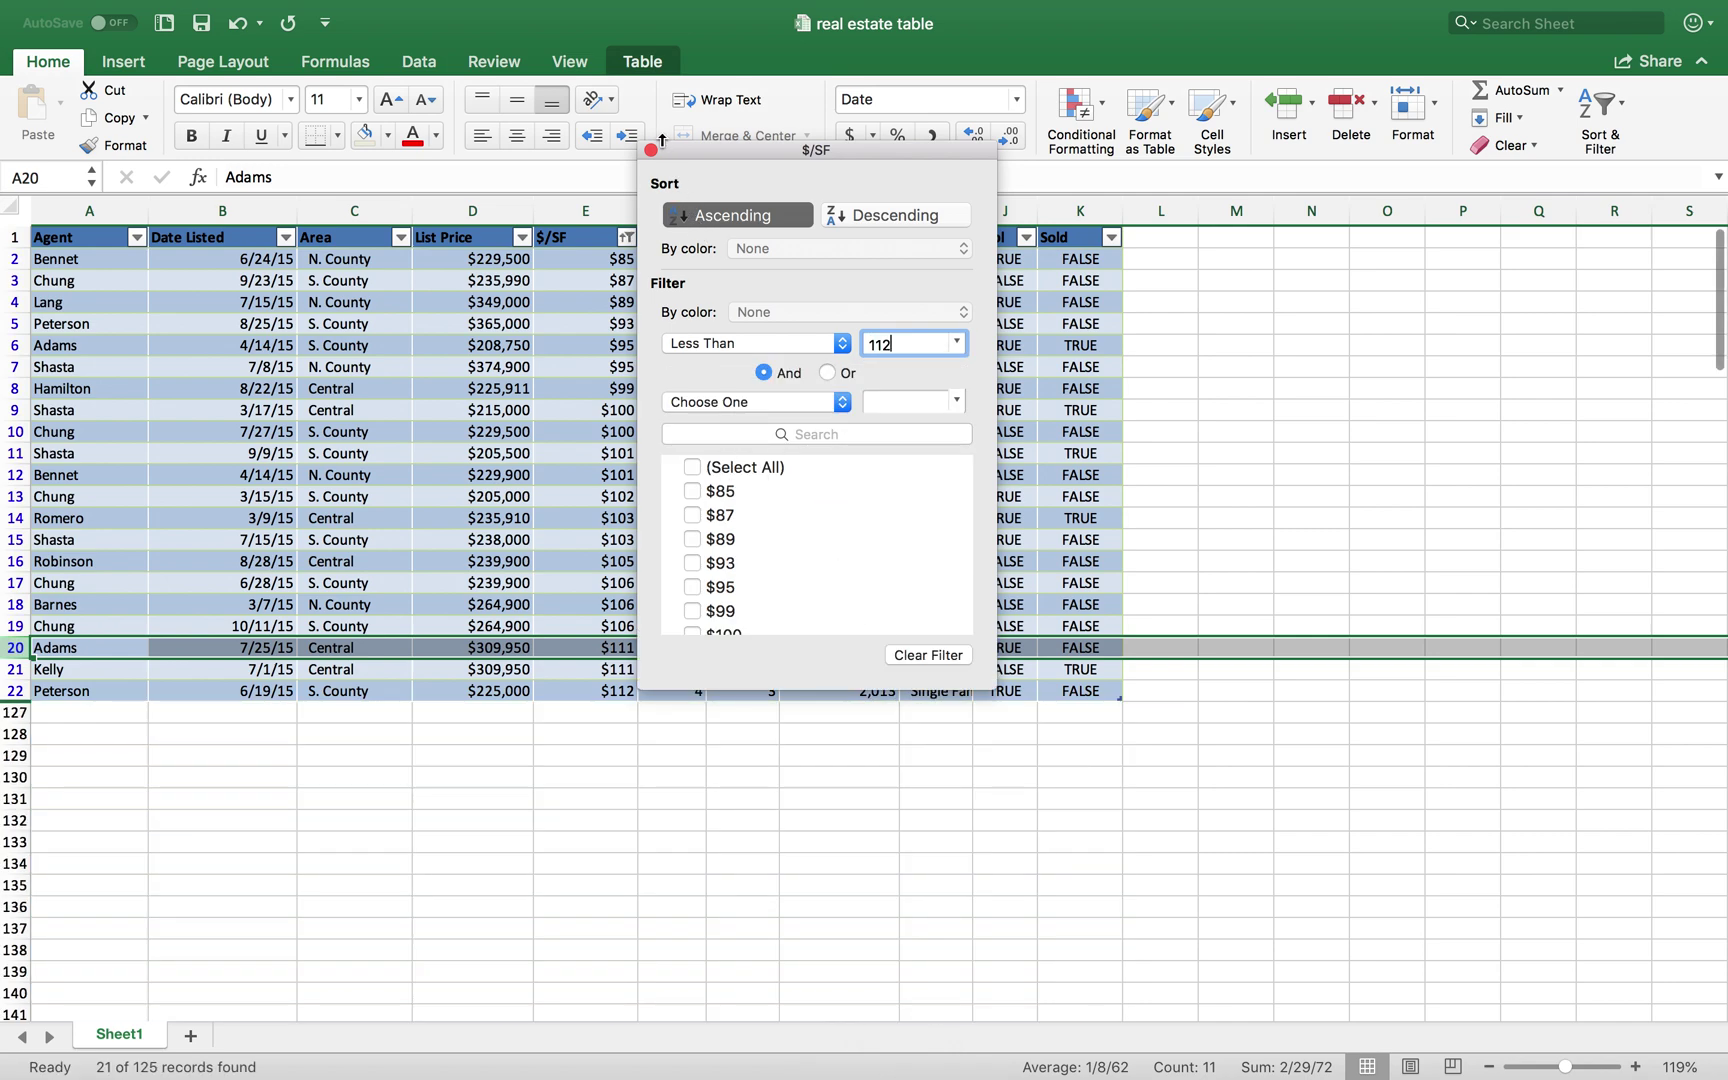
click(651, 151)
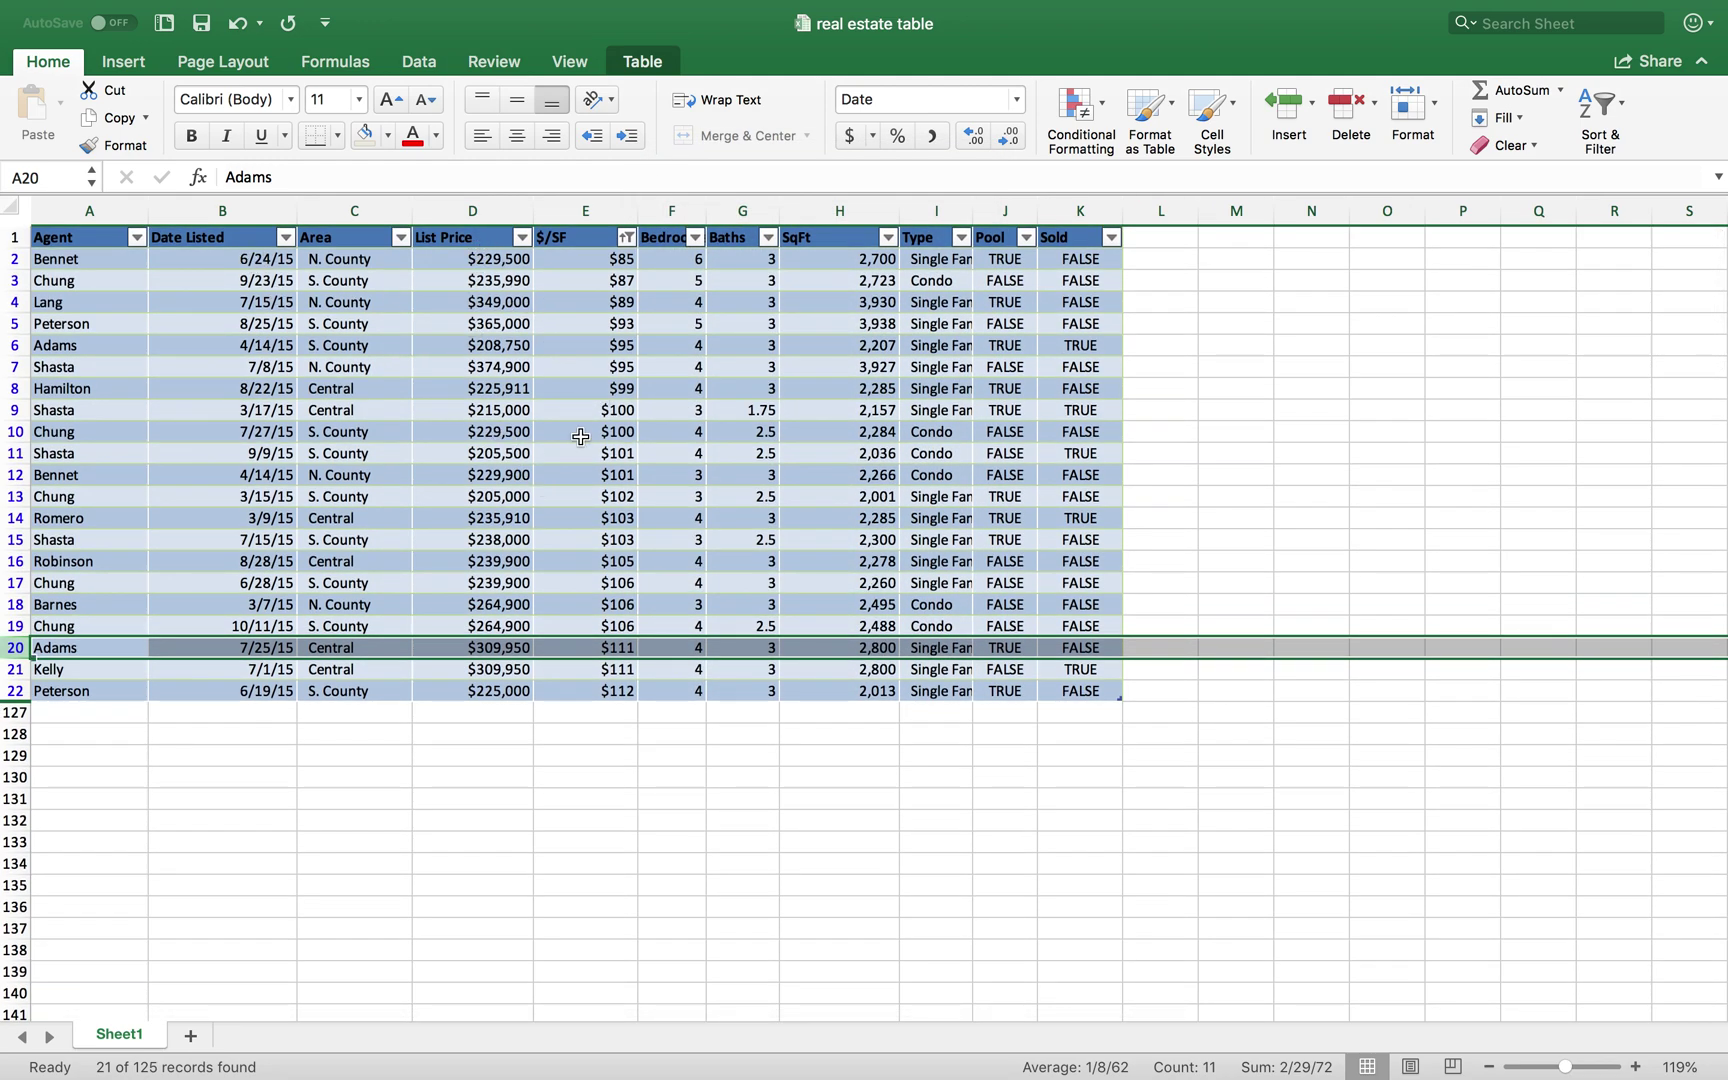
scroll(597, 676, down, 2)
scroll(597, 676, up, 2)
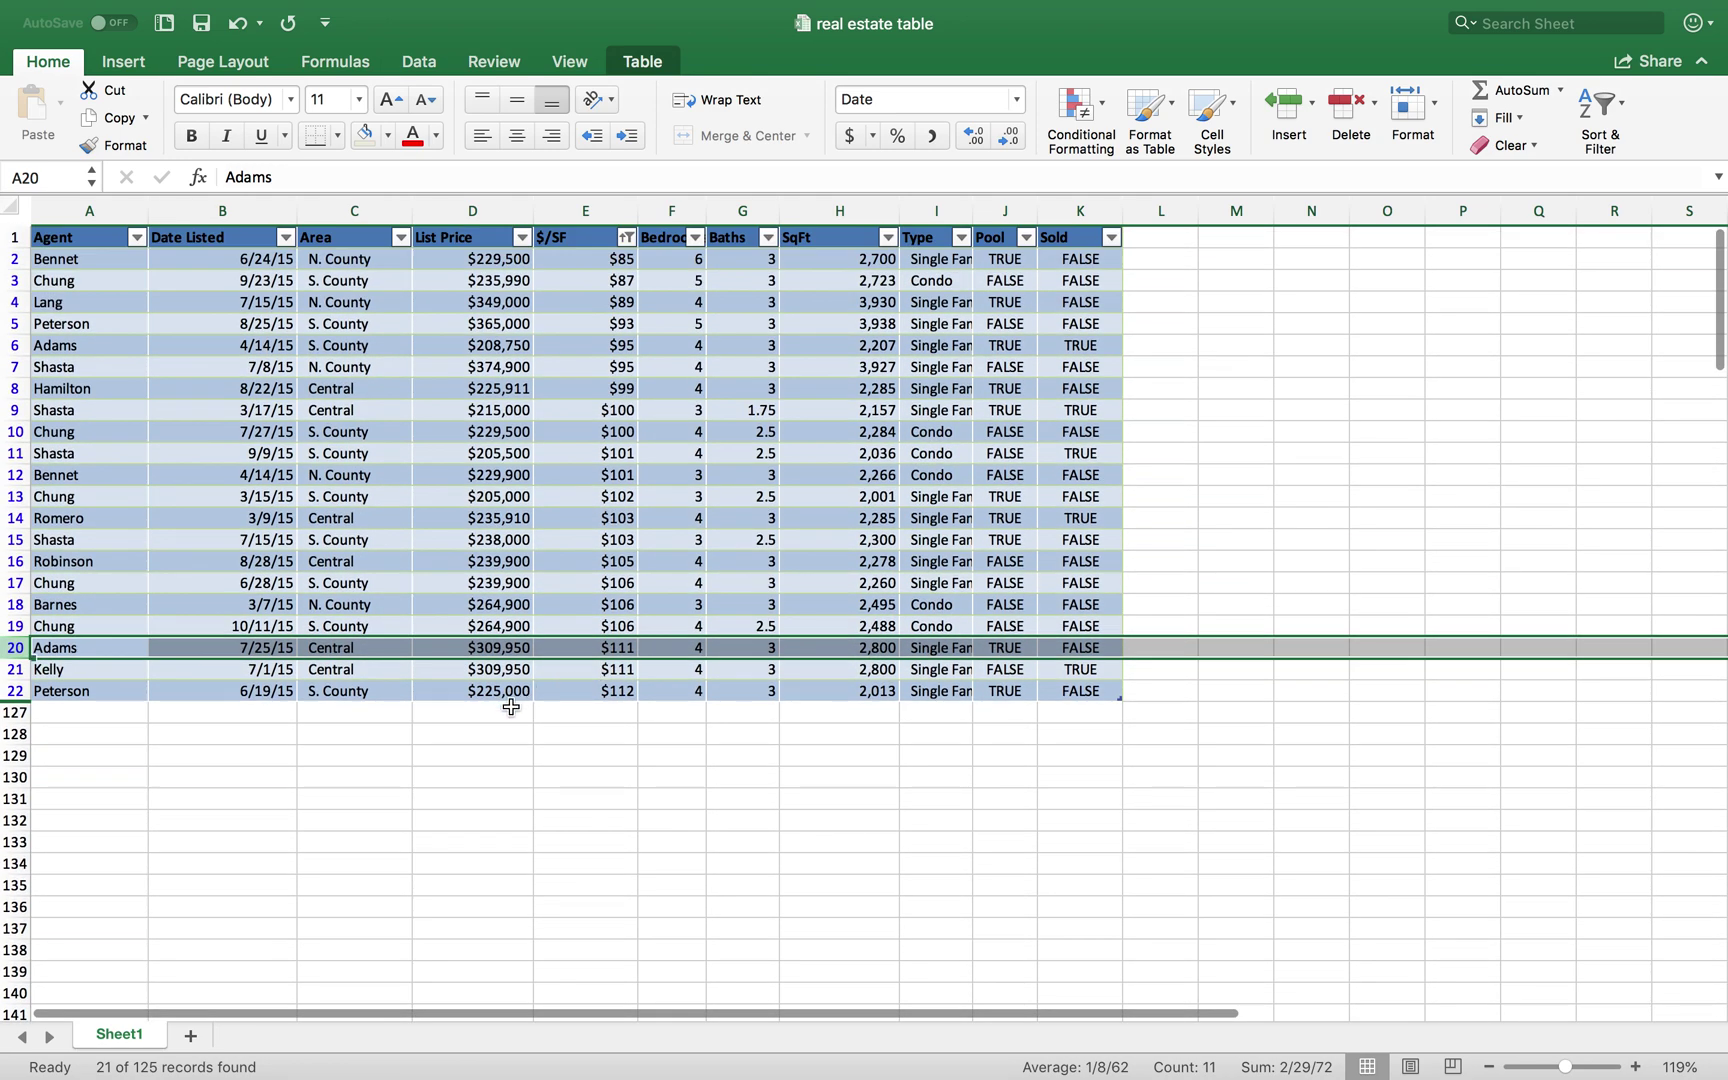
scroll(509, 706, down, 7)
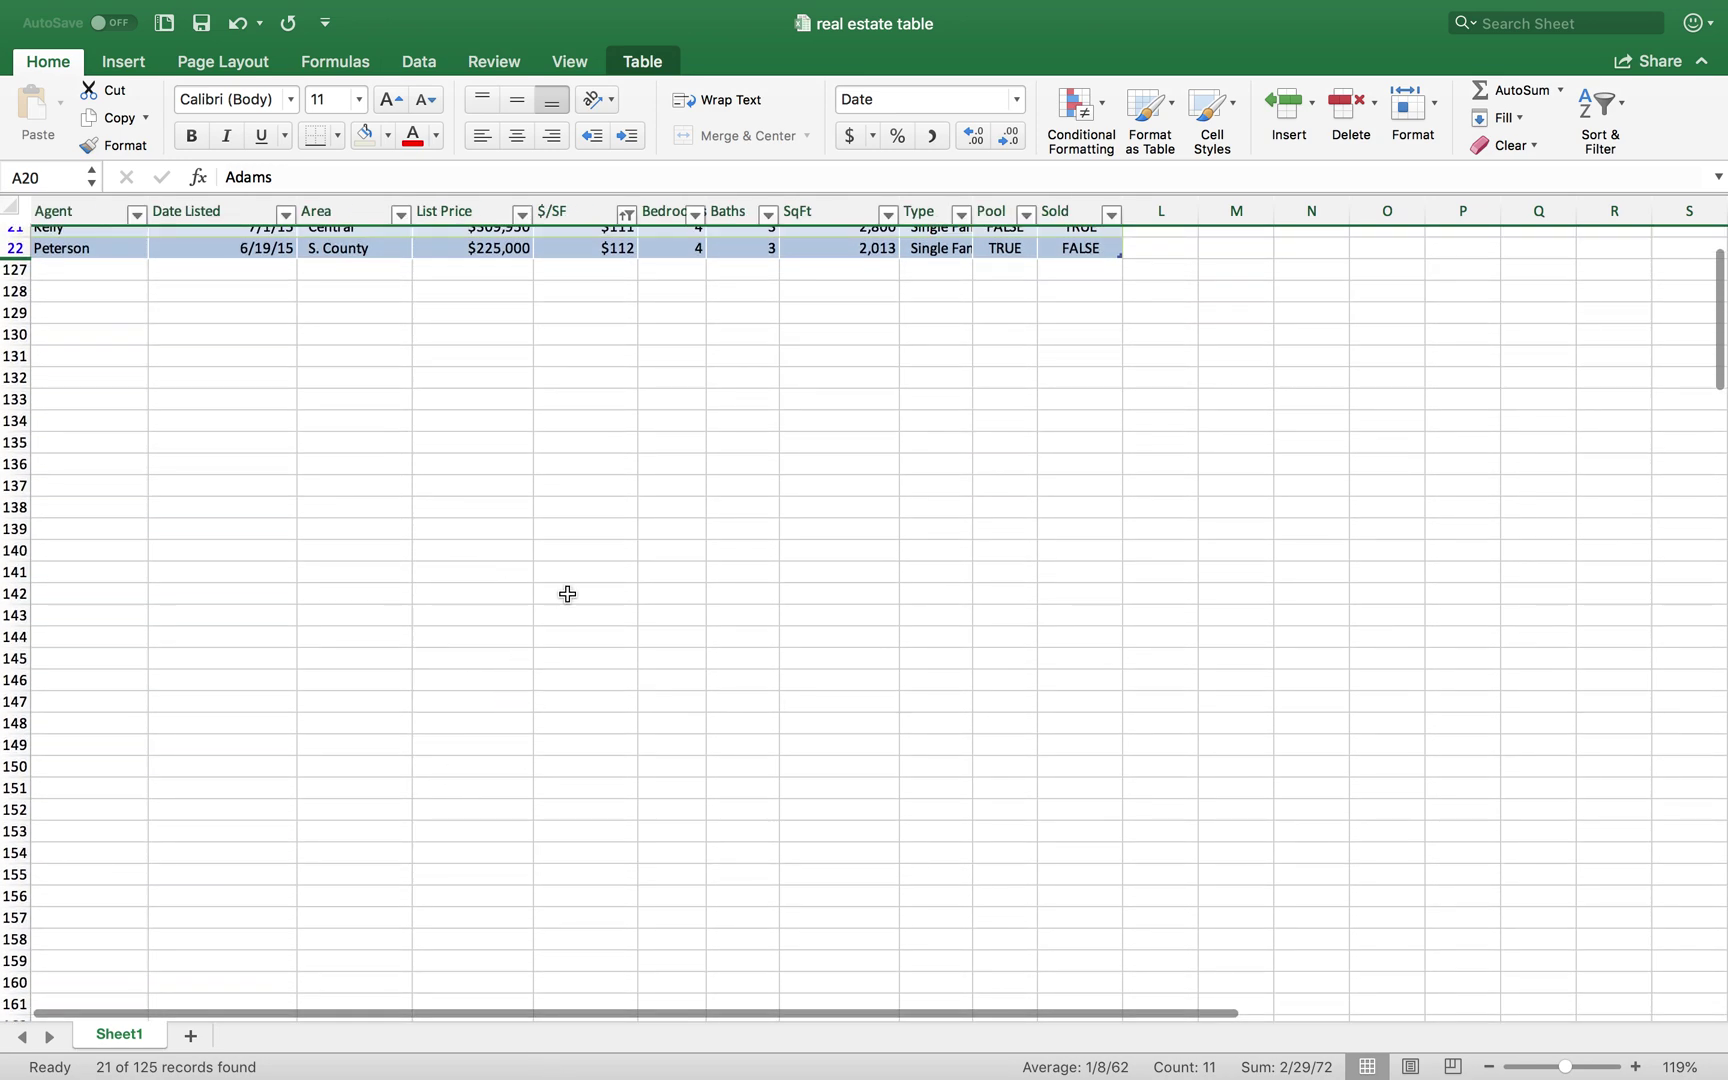
scroll(568, 592, up, 7)
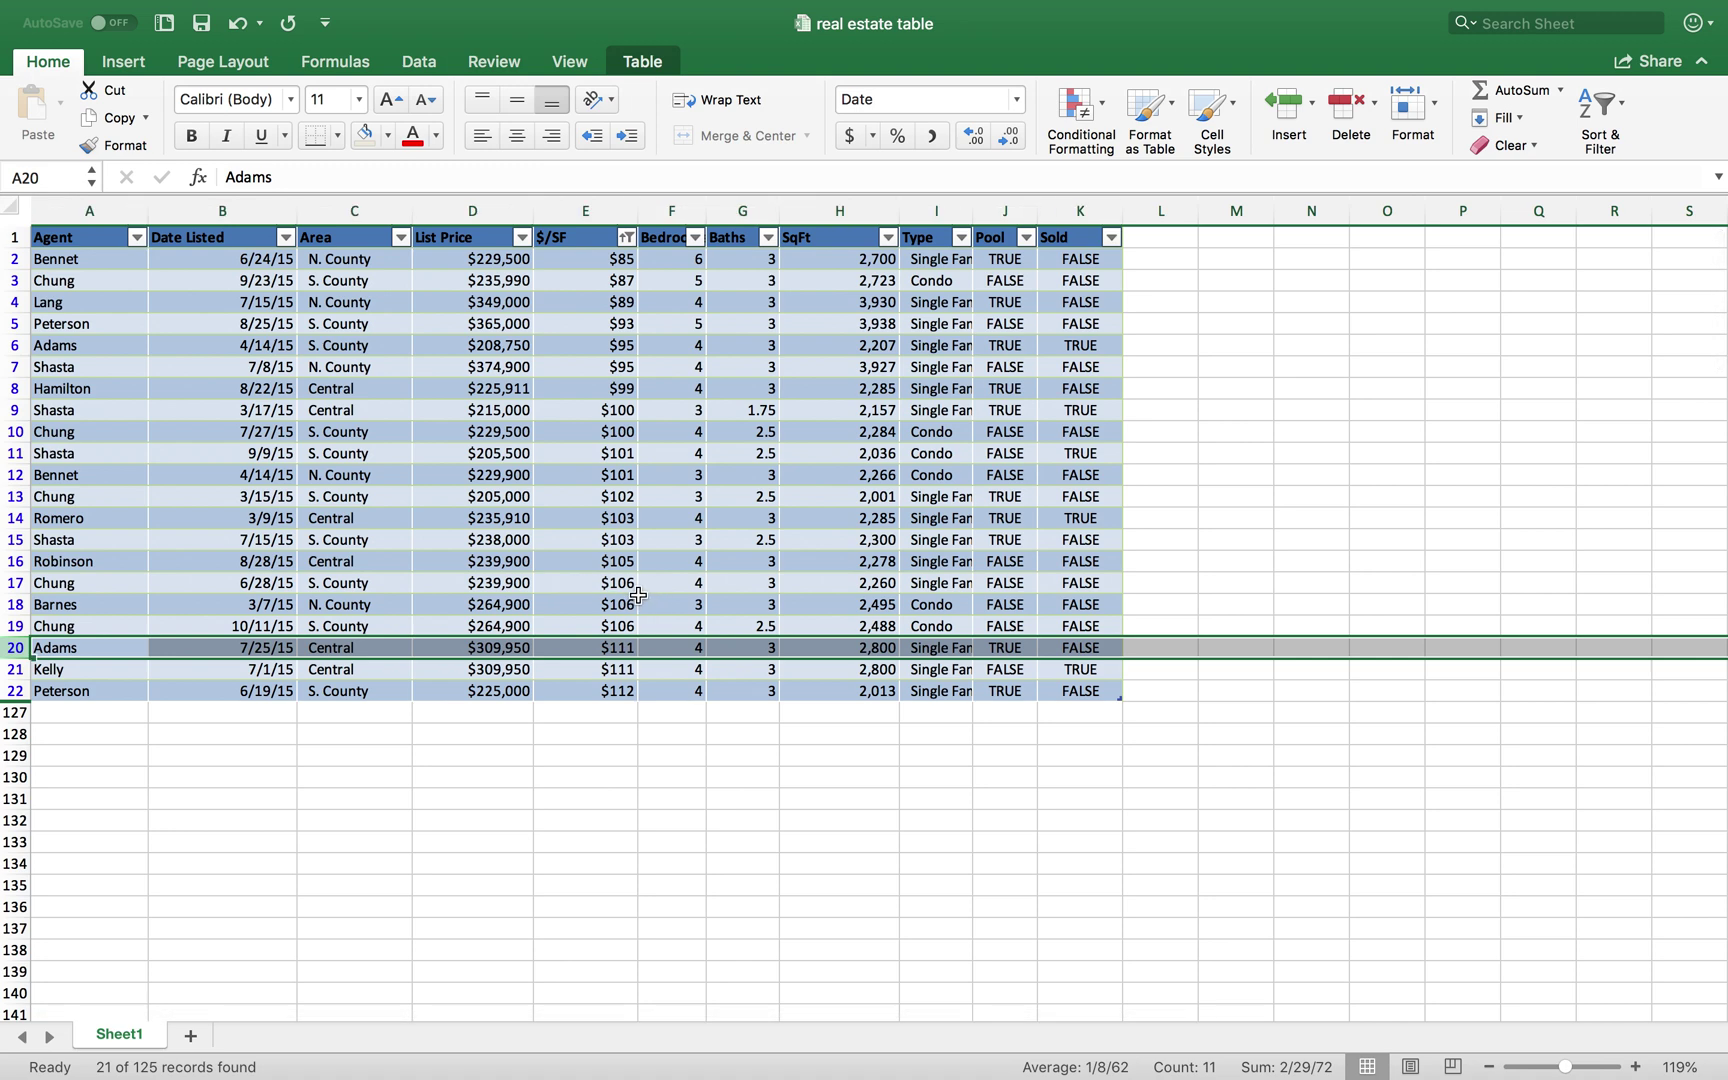
click(498, 268)
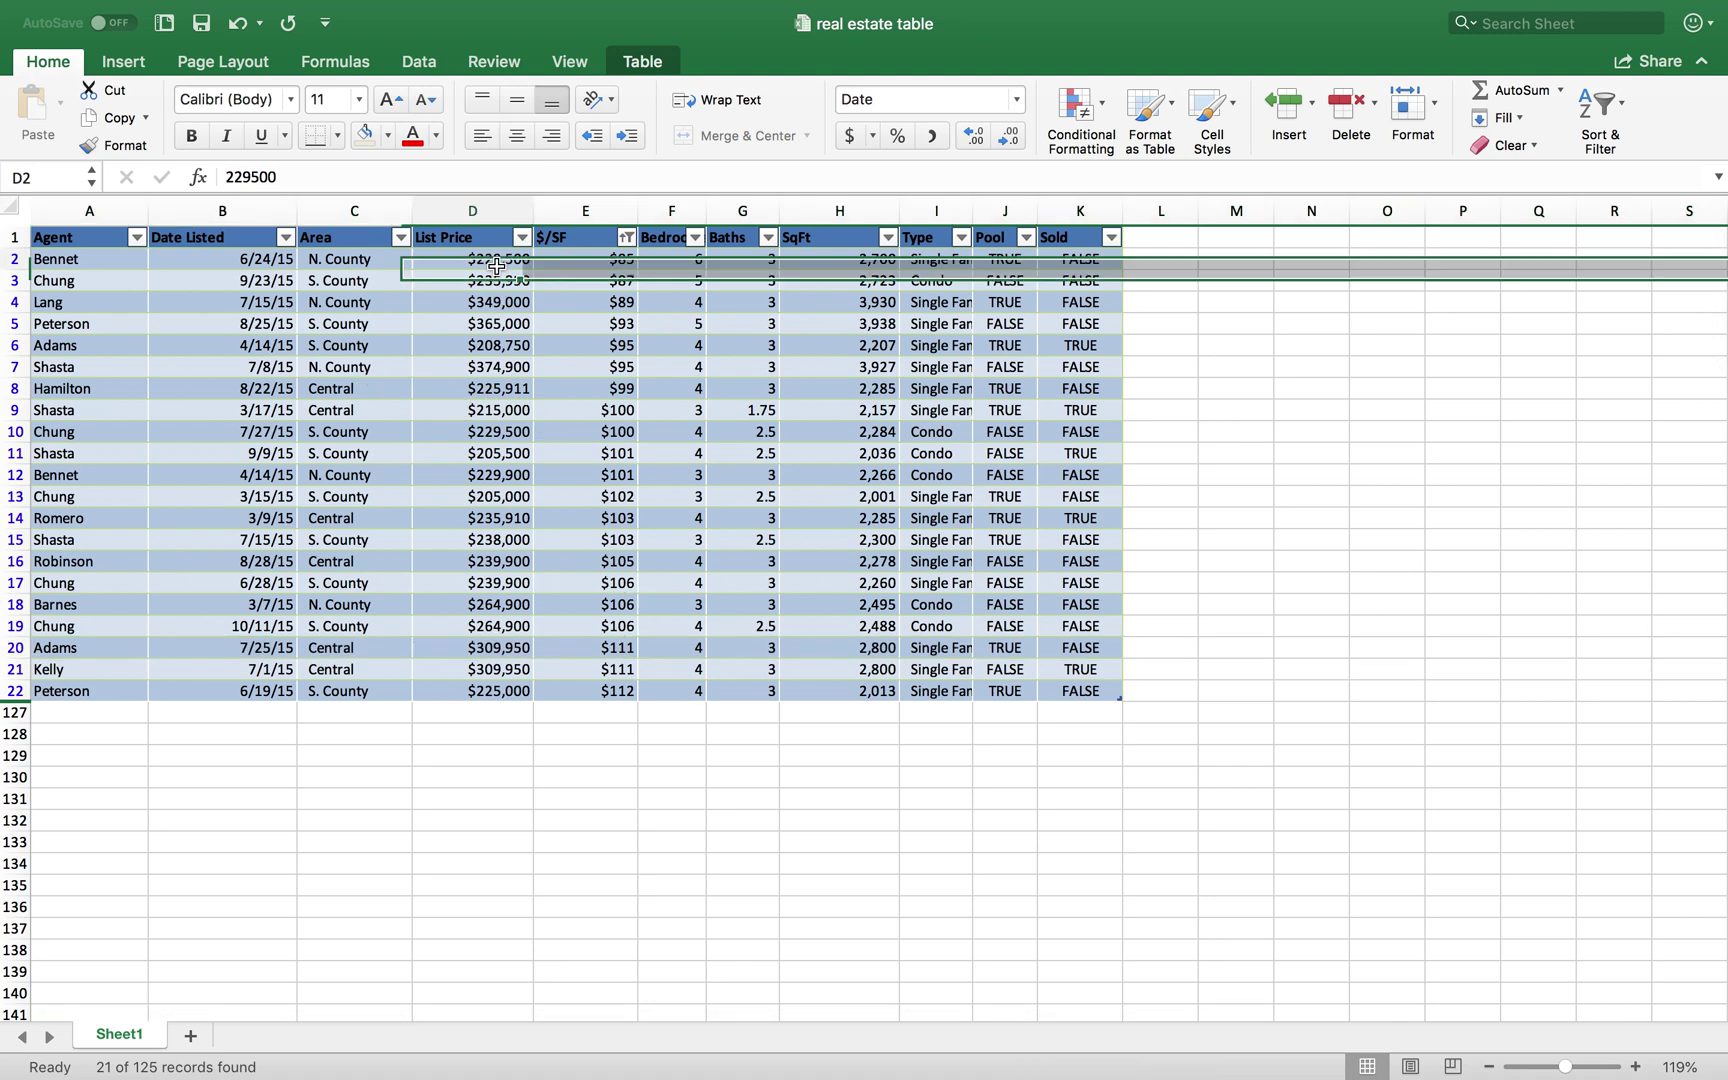
click(578, 262)
click(827, 266)
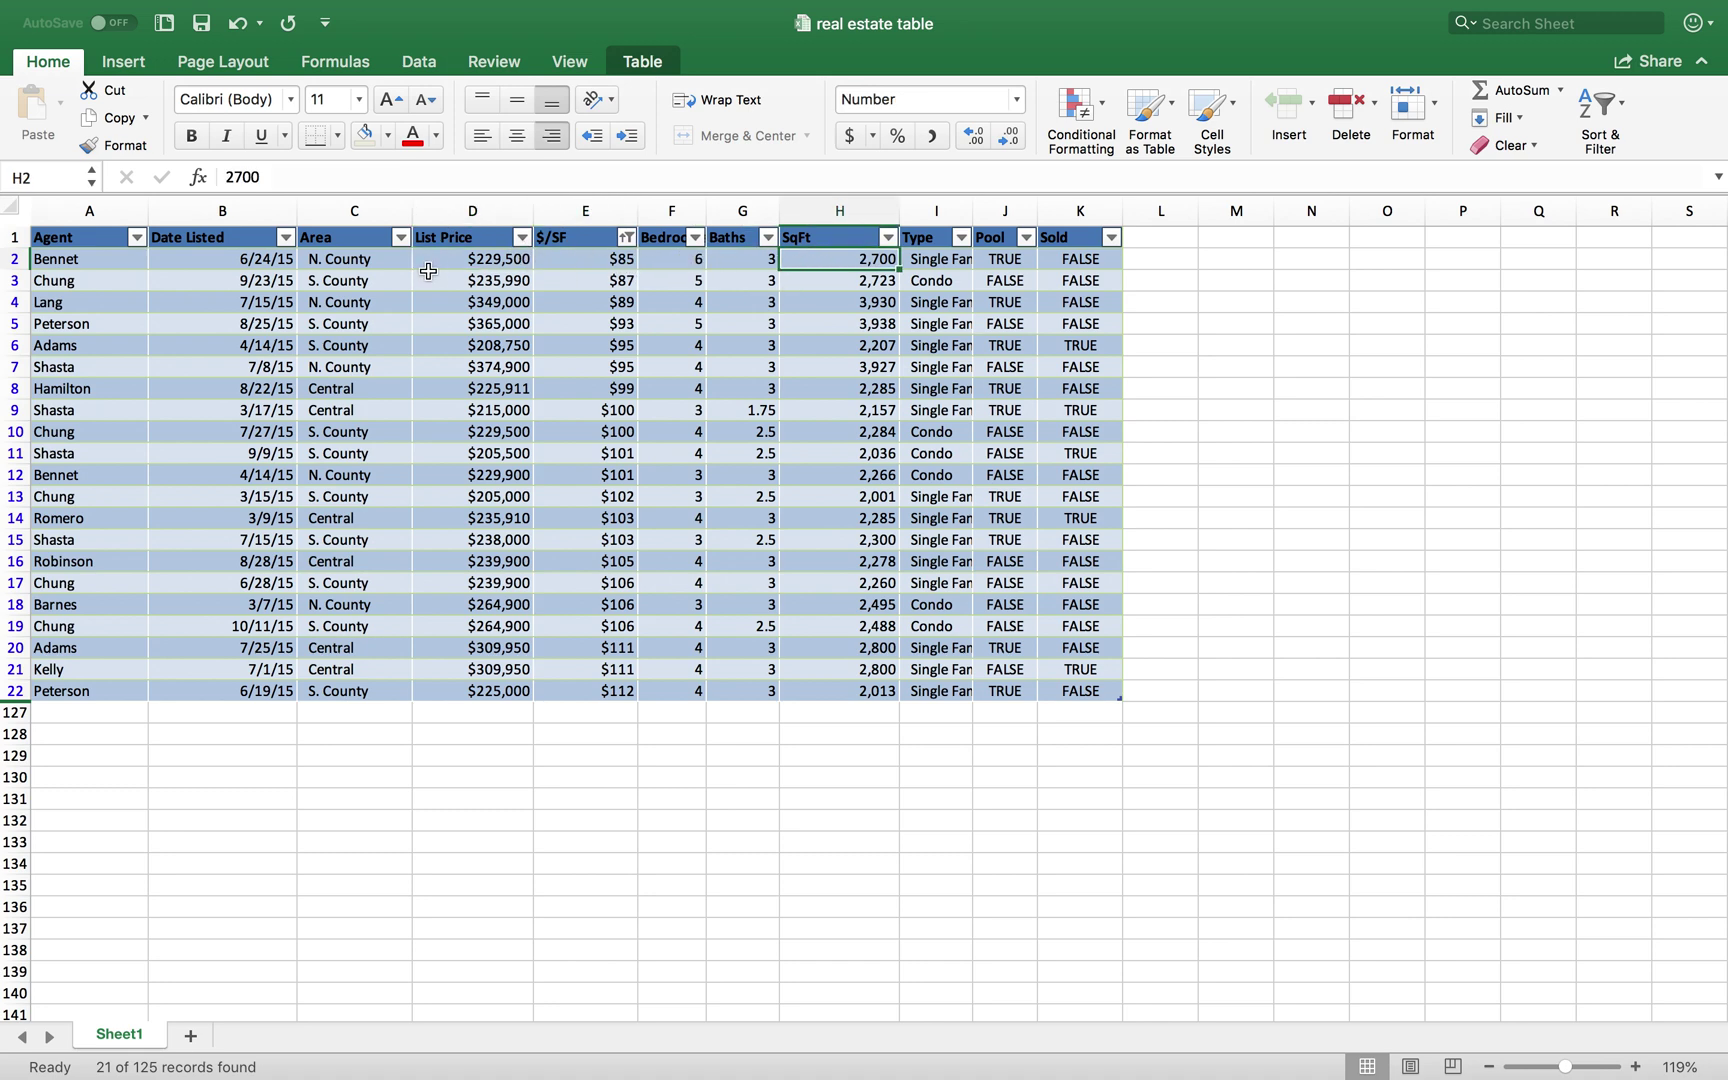
click(667, 265)
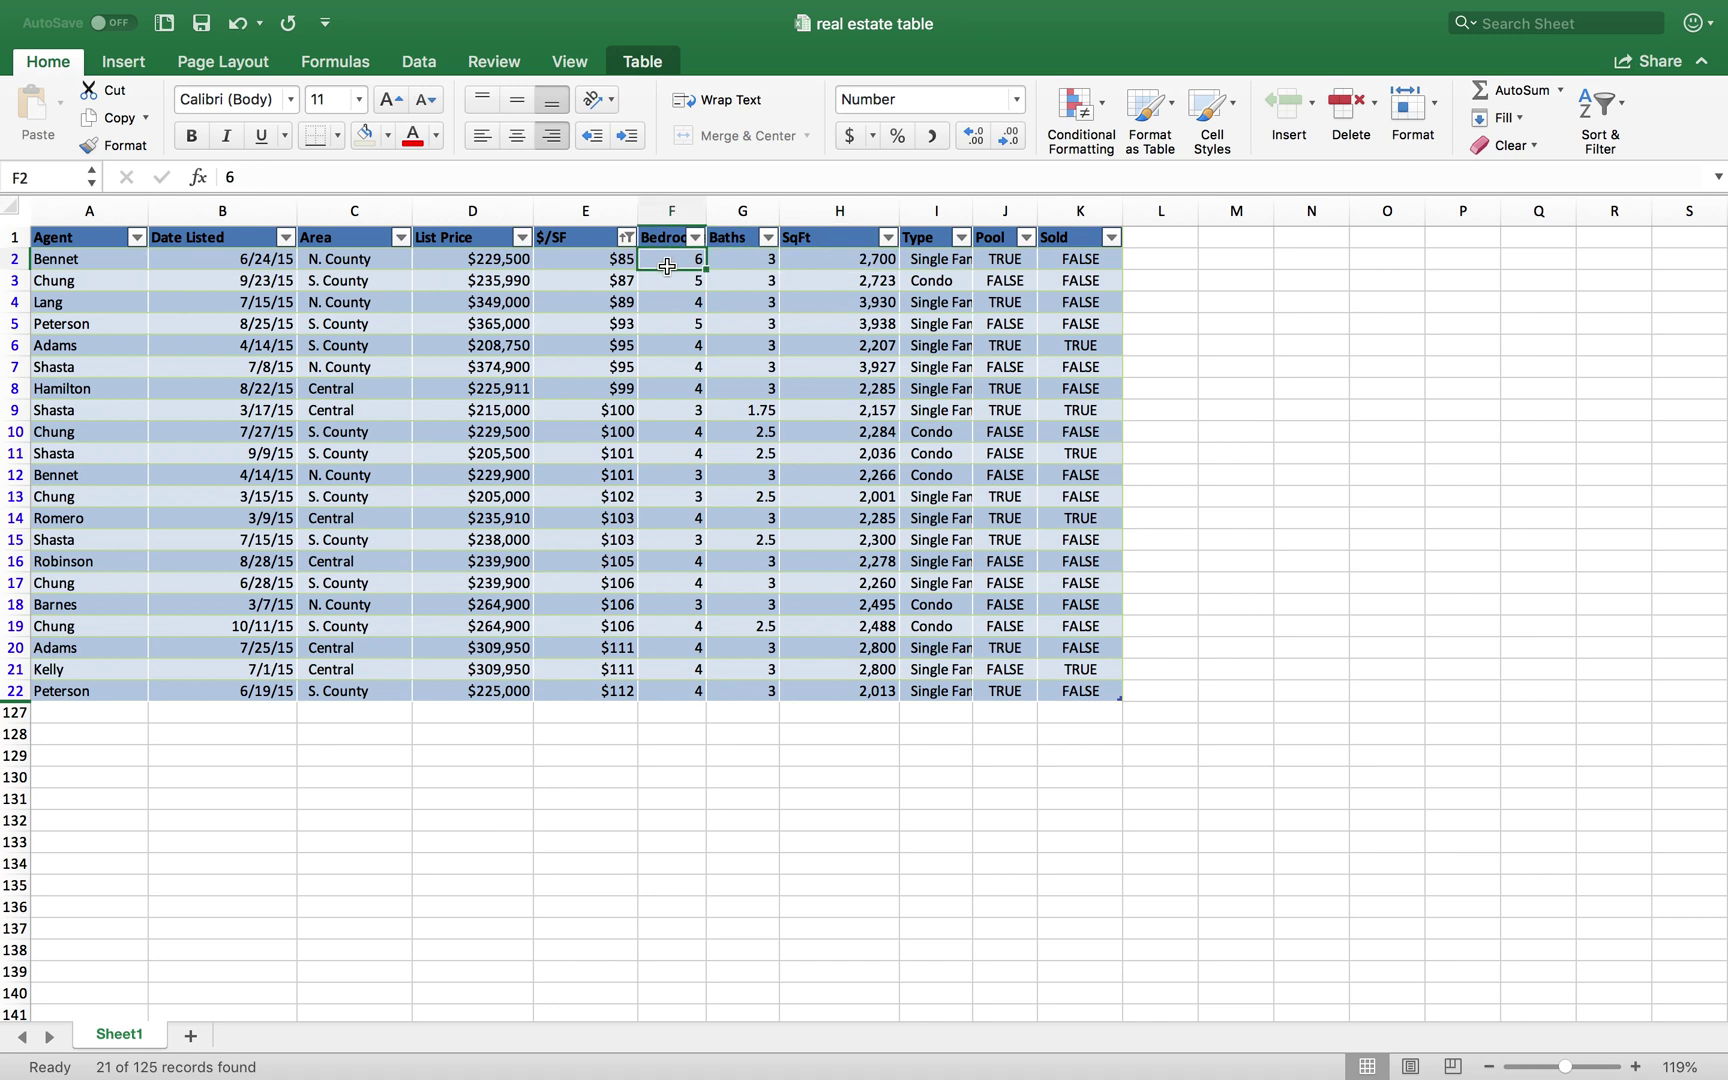
click(1076, 259)
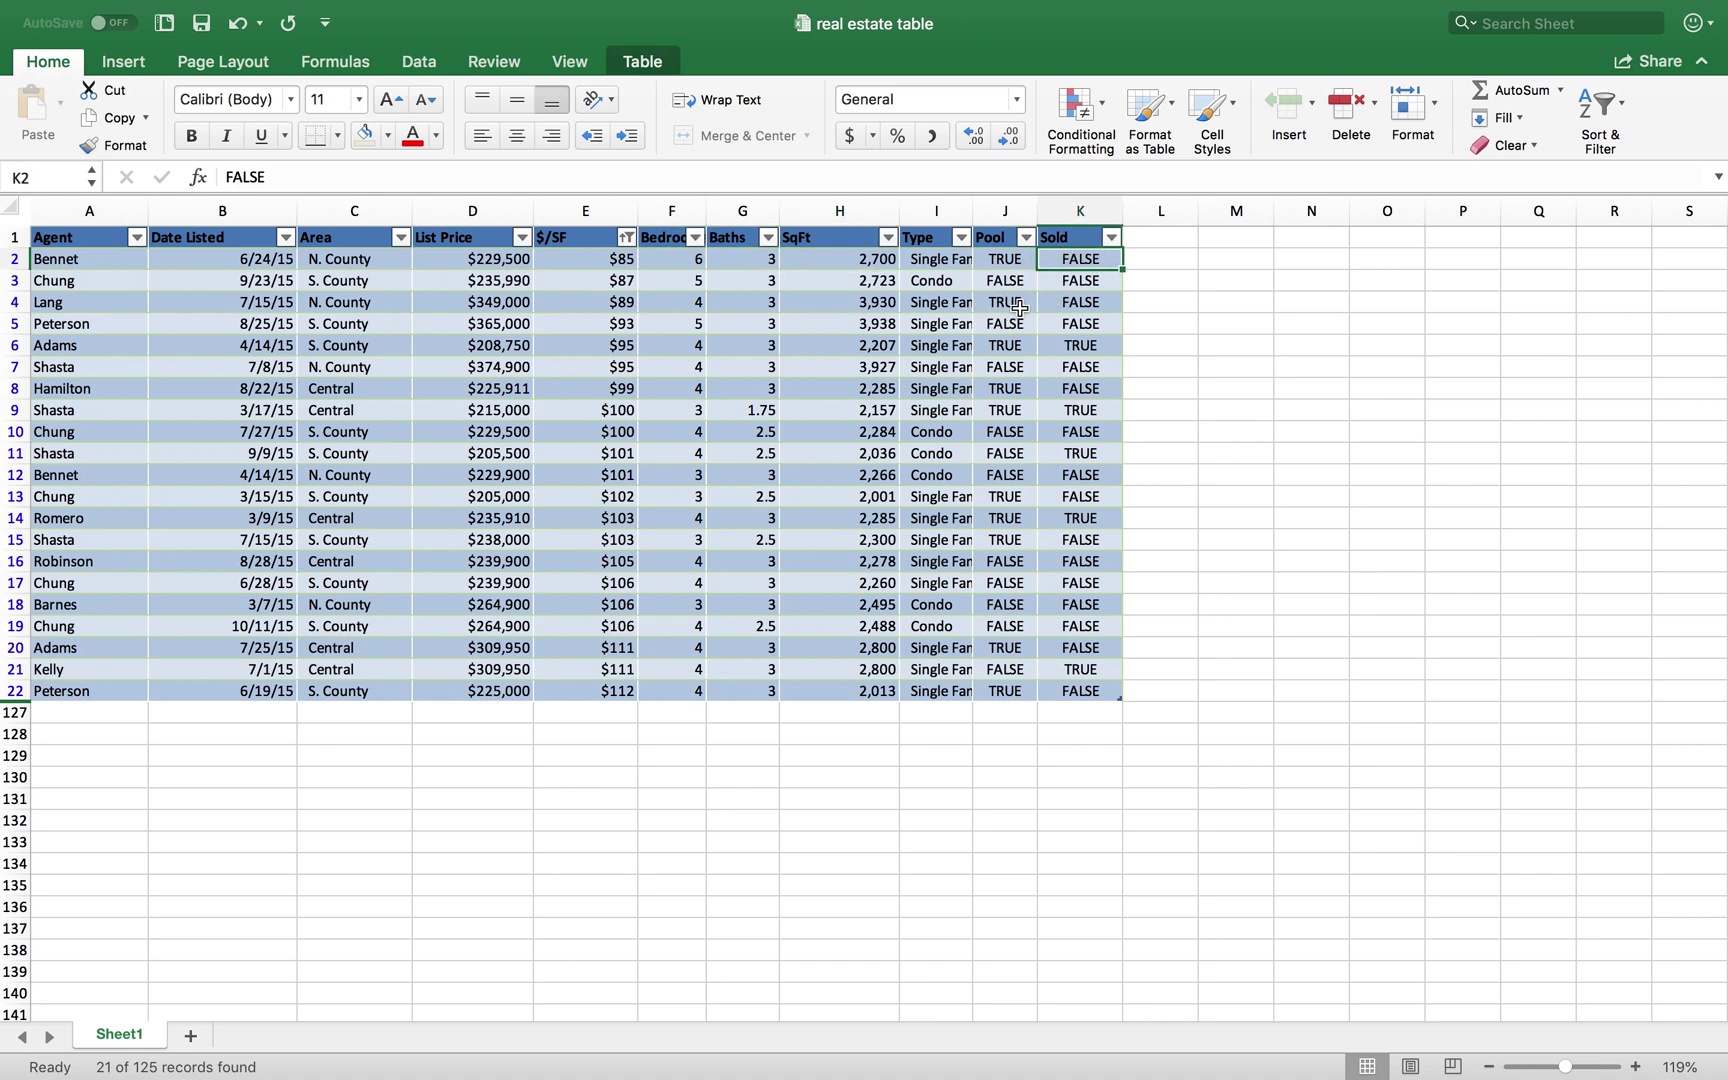
click(950, 264)
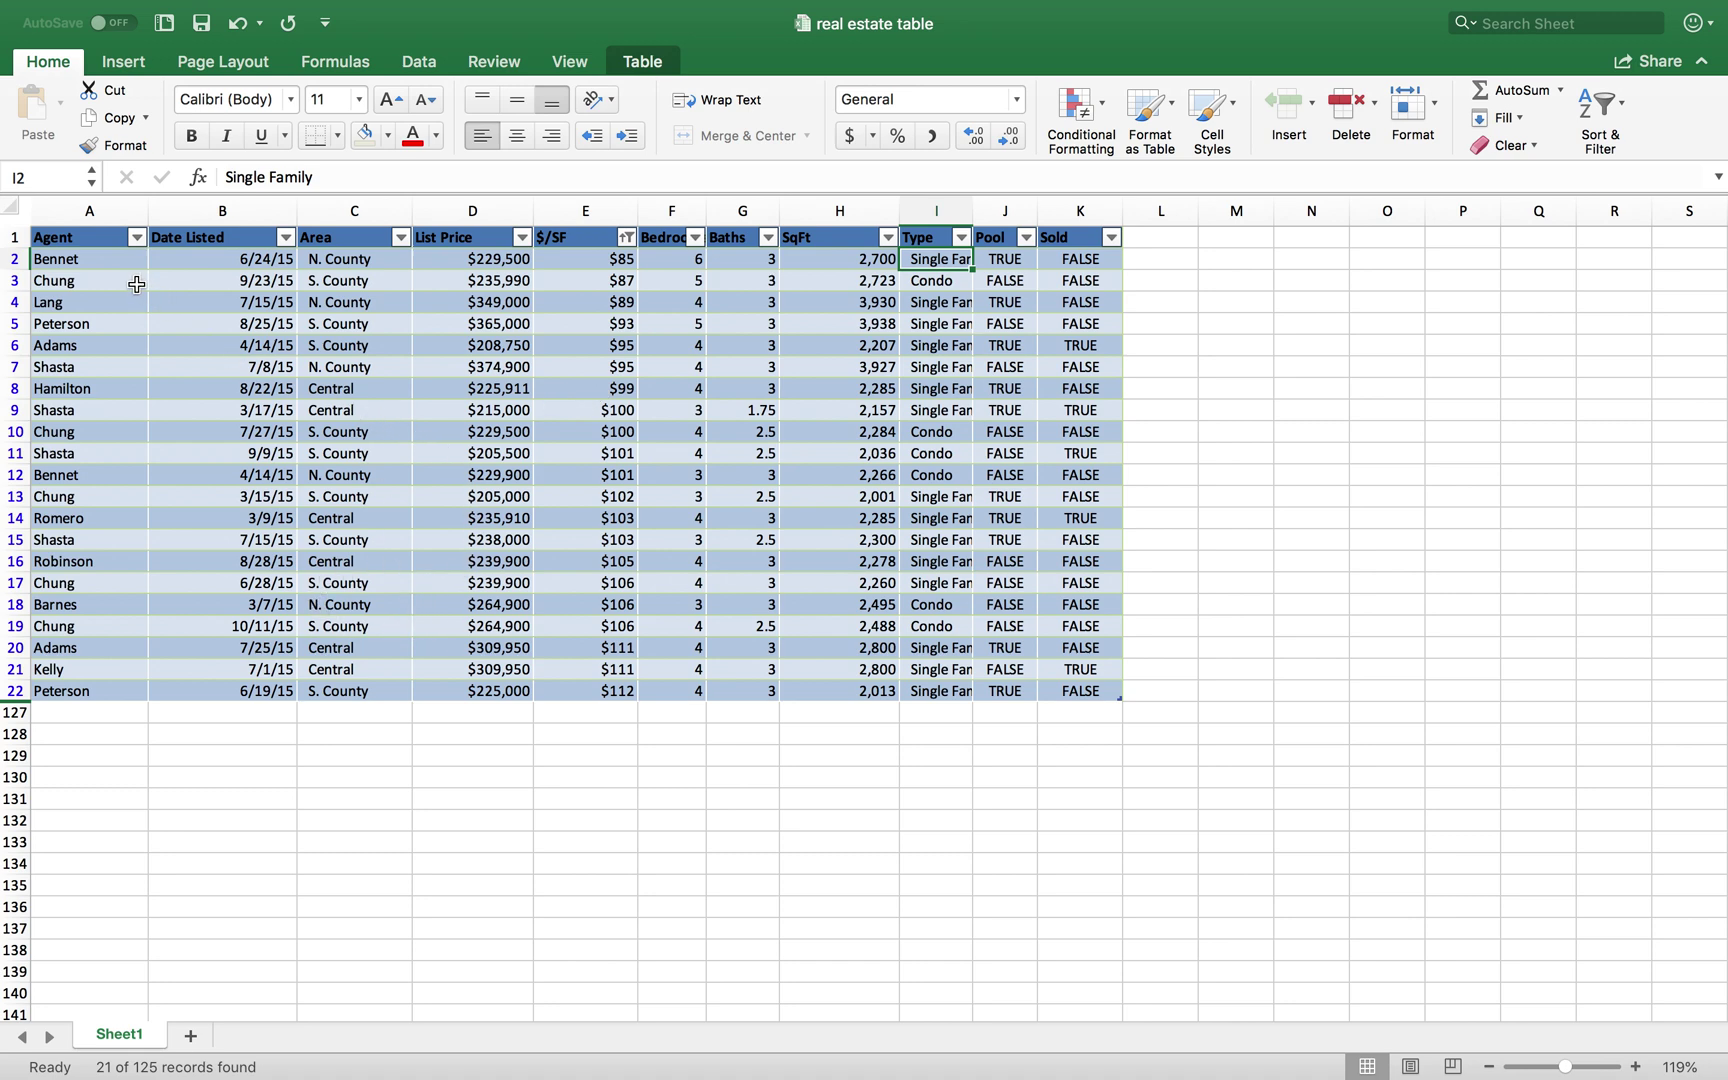
click(120, 264)
click(249, 264)
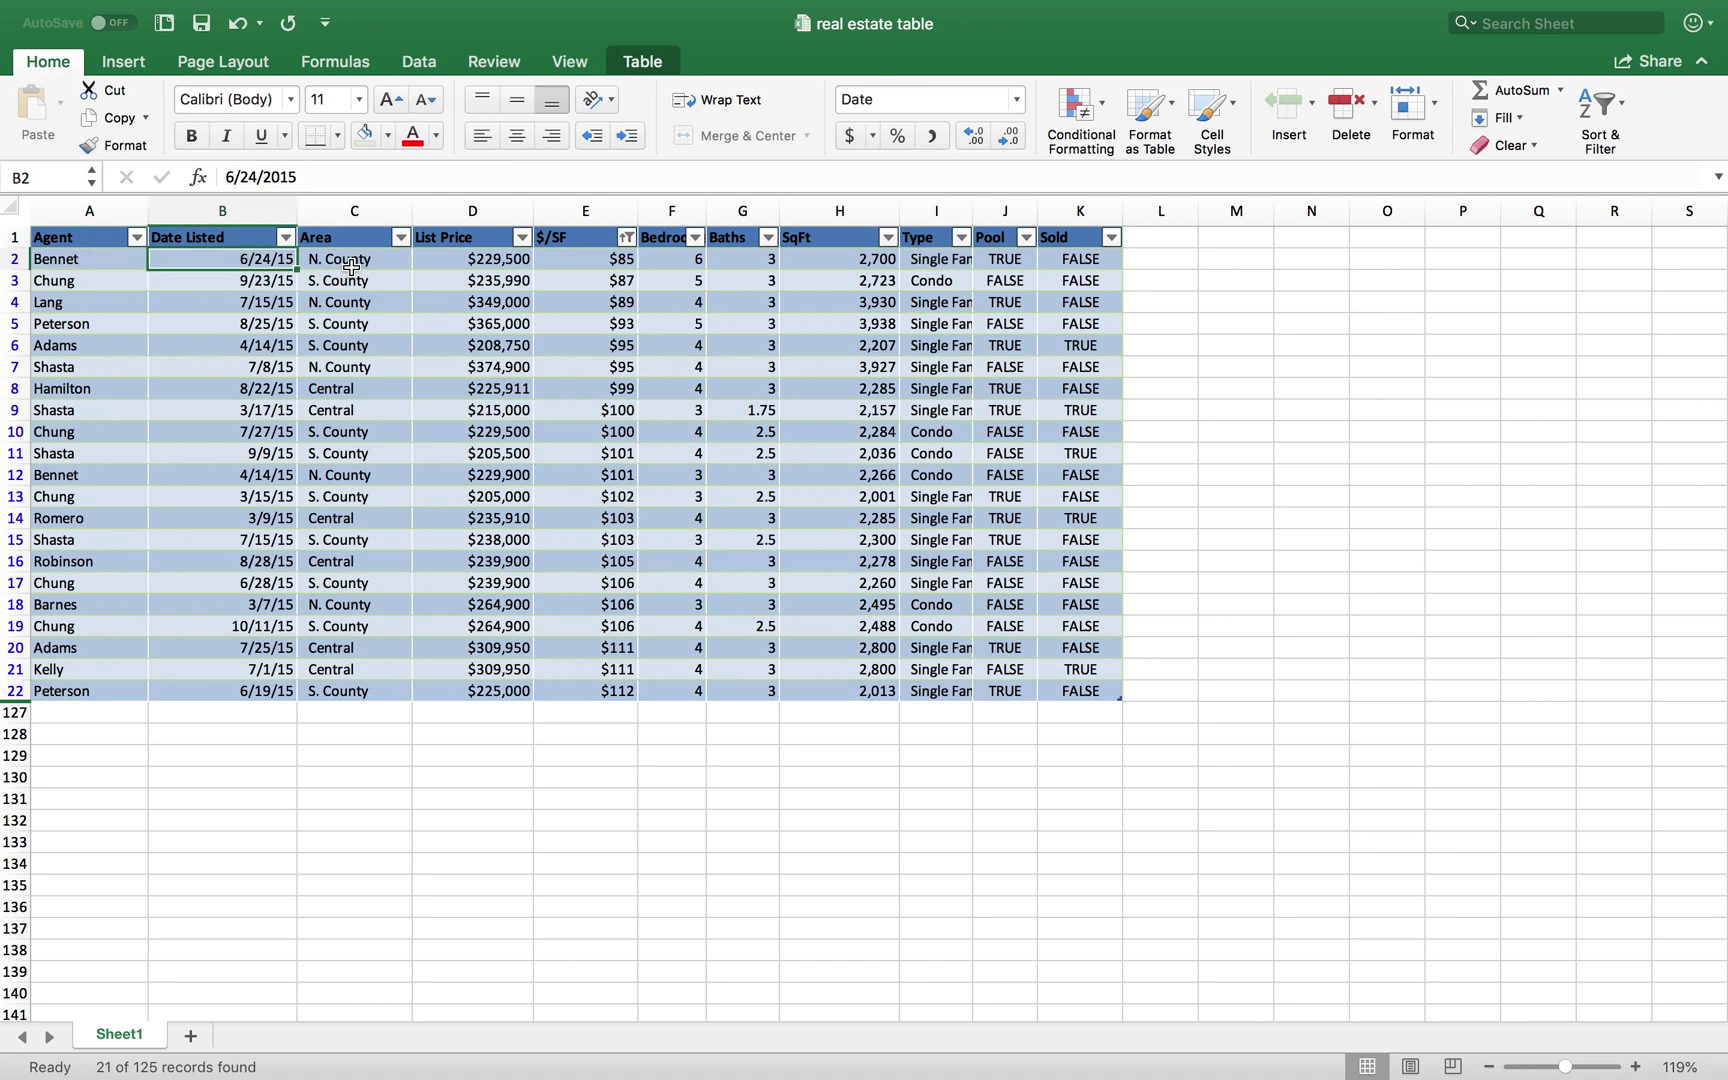
click(351, 266)
click(518, 263)
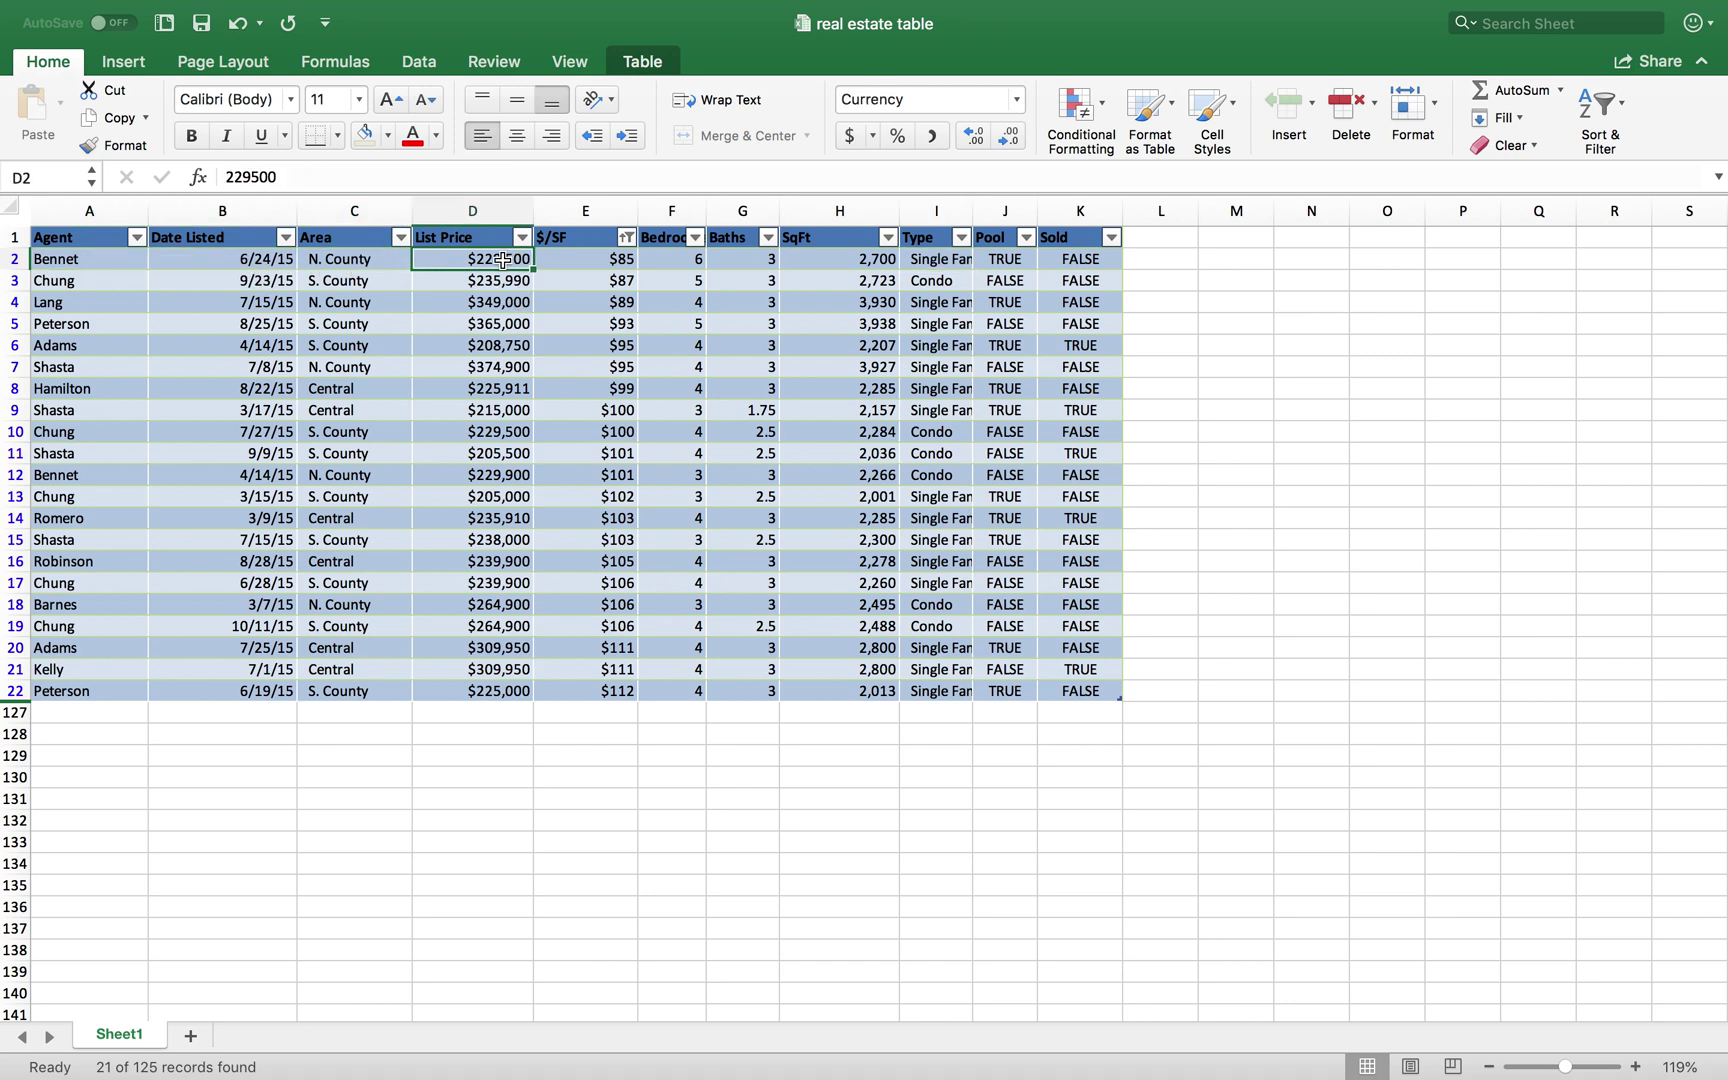
click(580, 266)
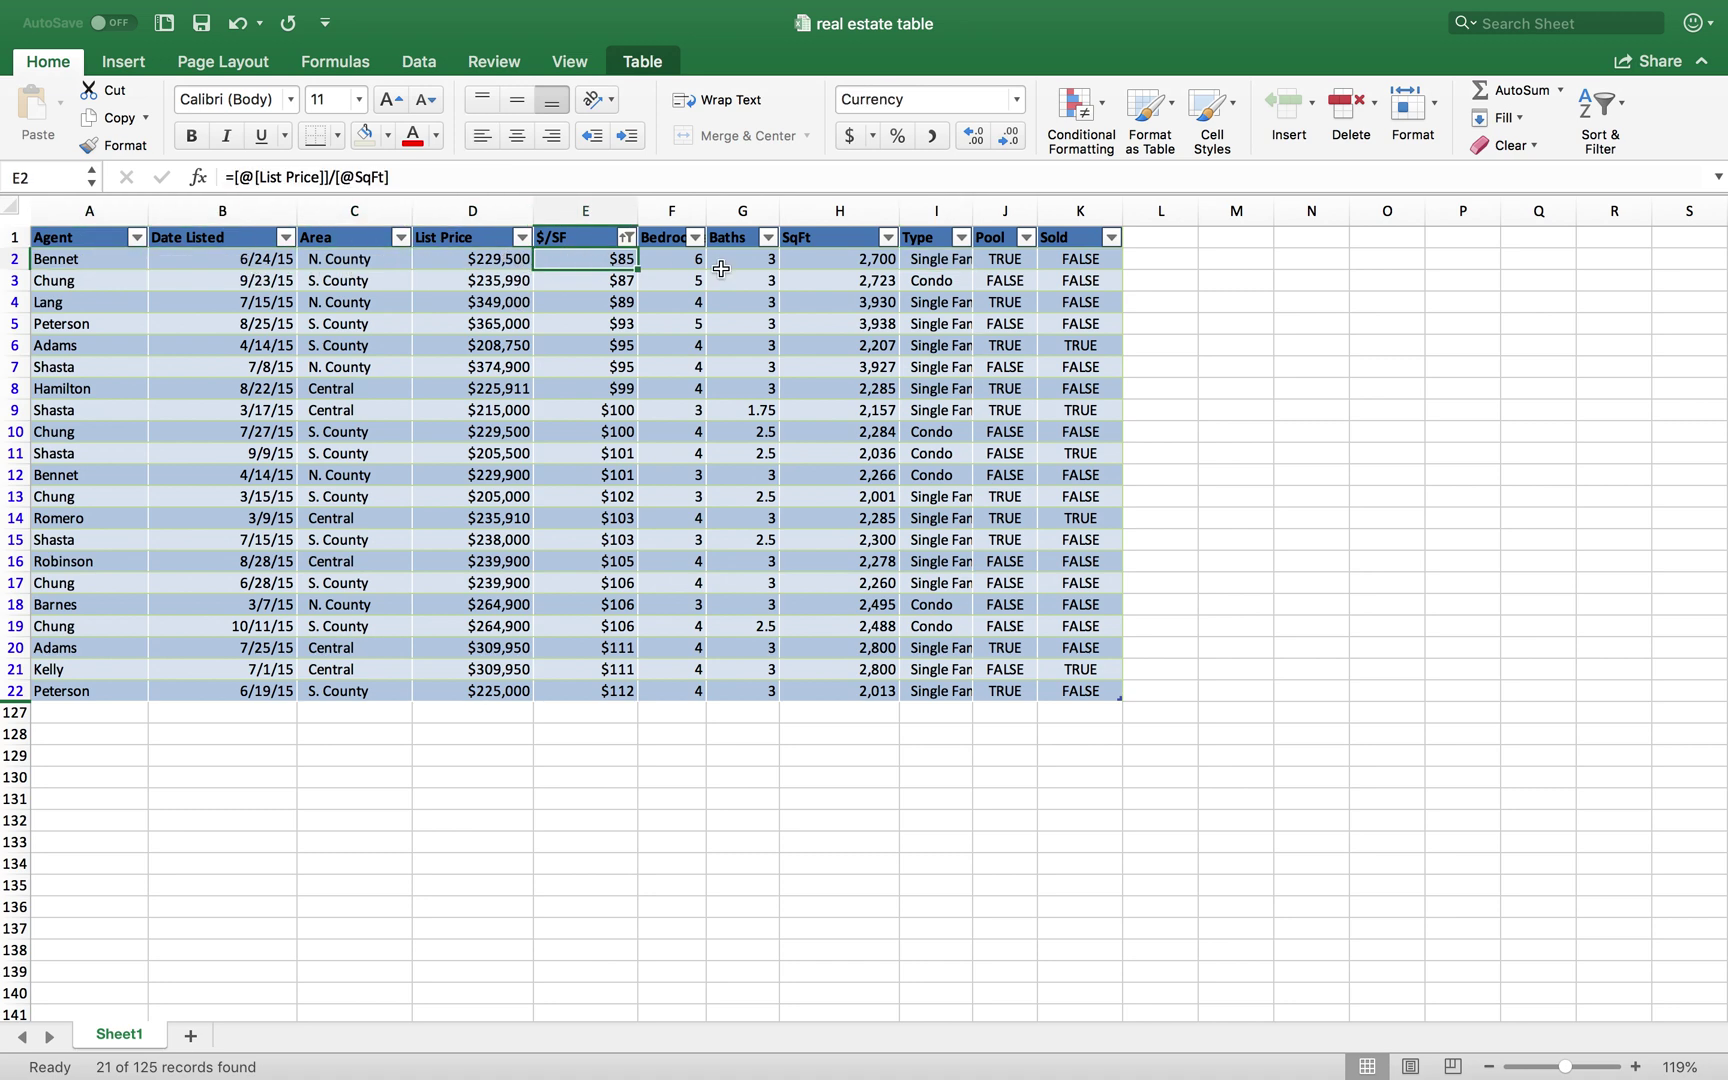
click(117, 712)
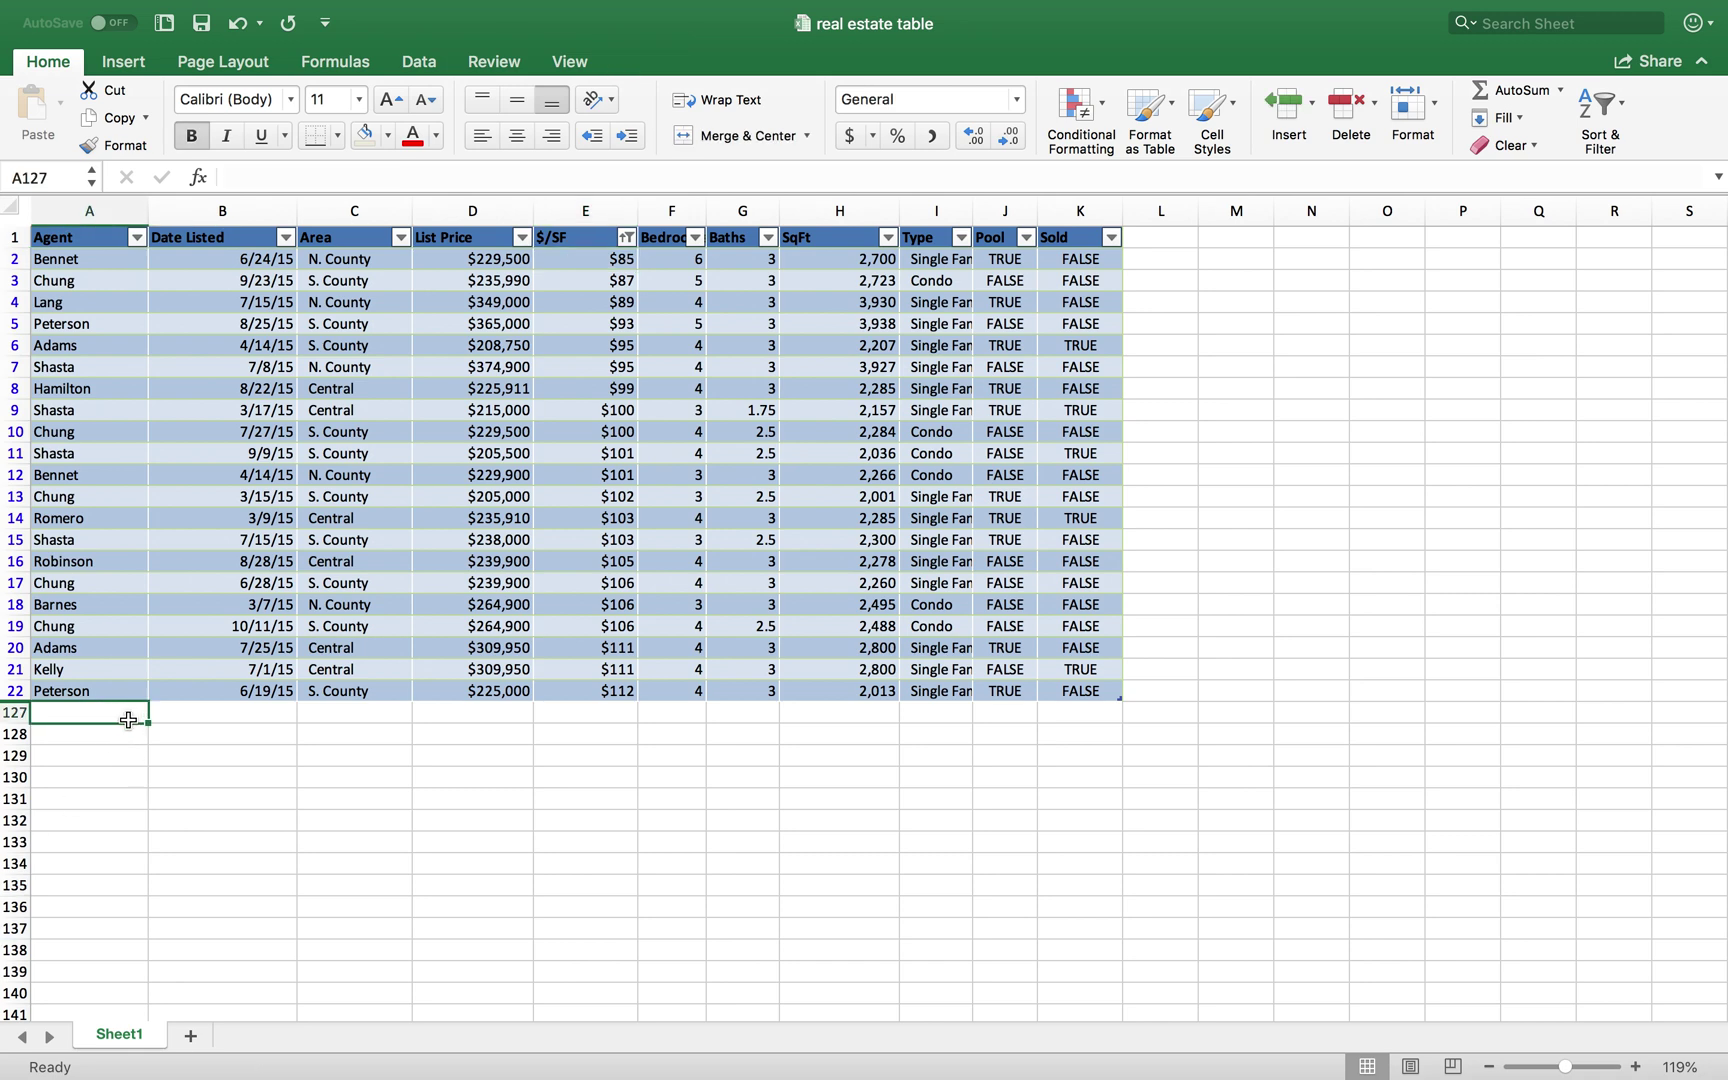
Start row 127 with date 7/20/15, area S. County and list price $200,000
key(Tab)
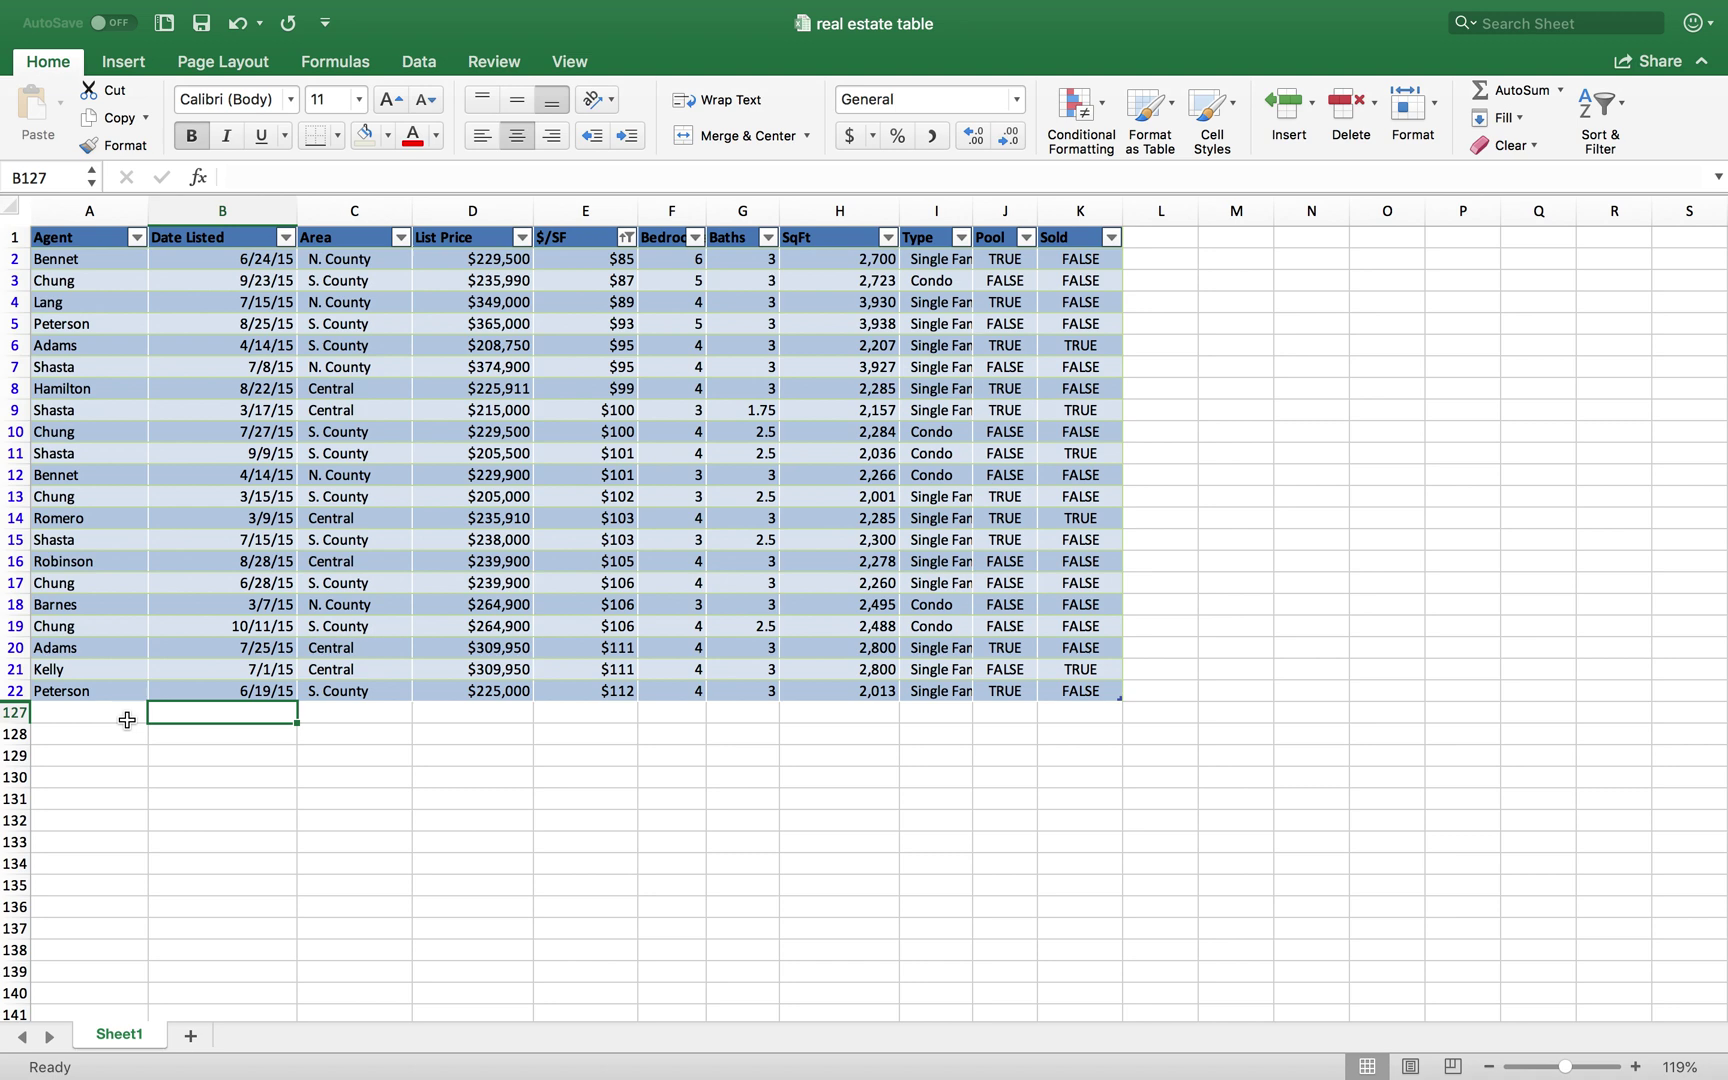
text(7/)
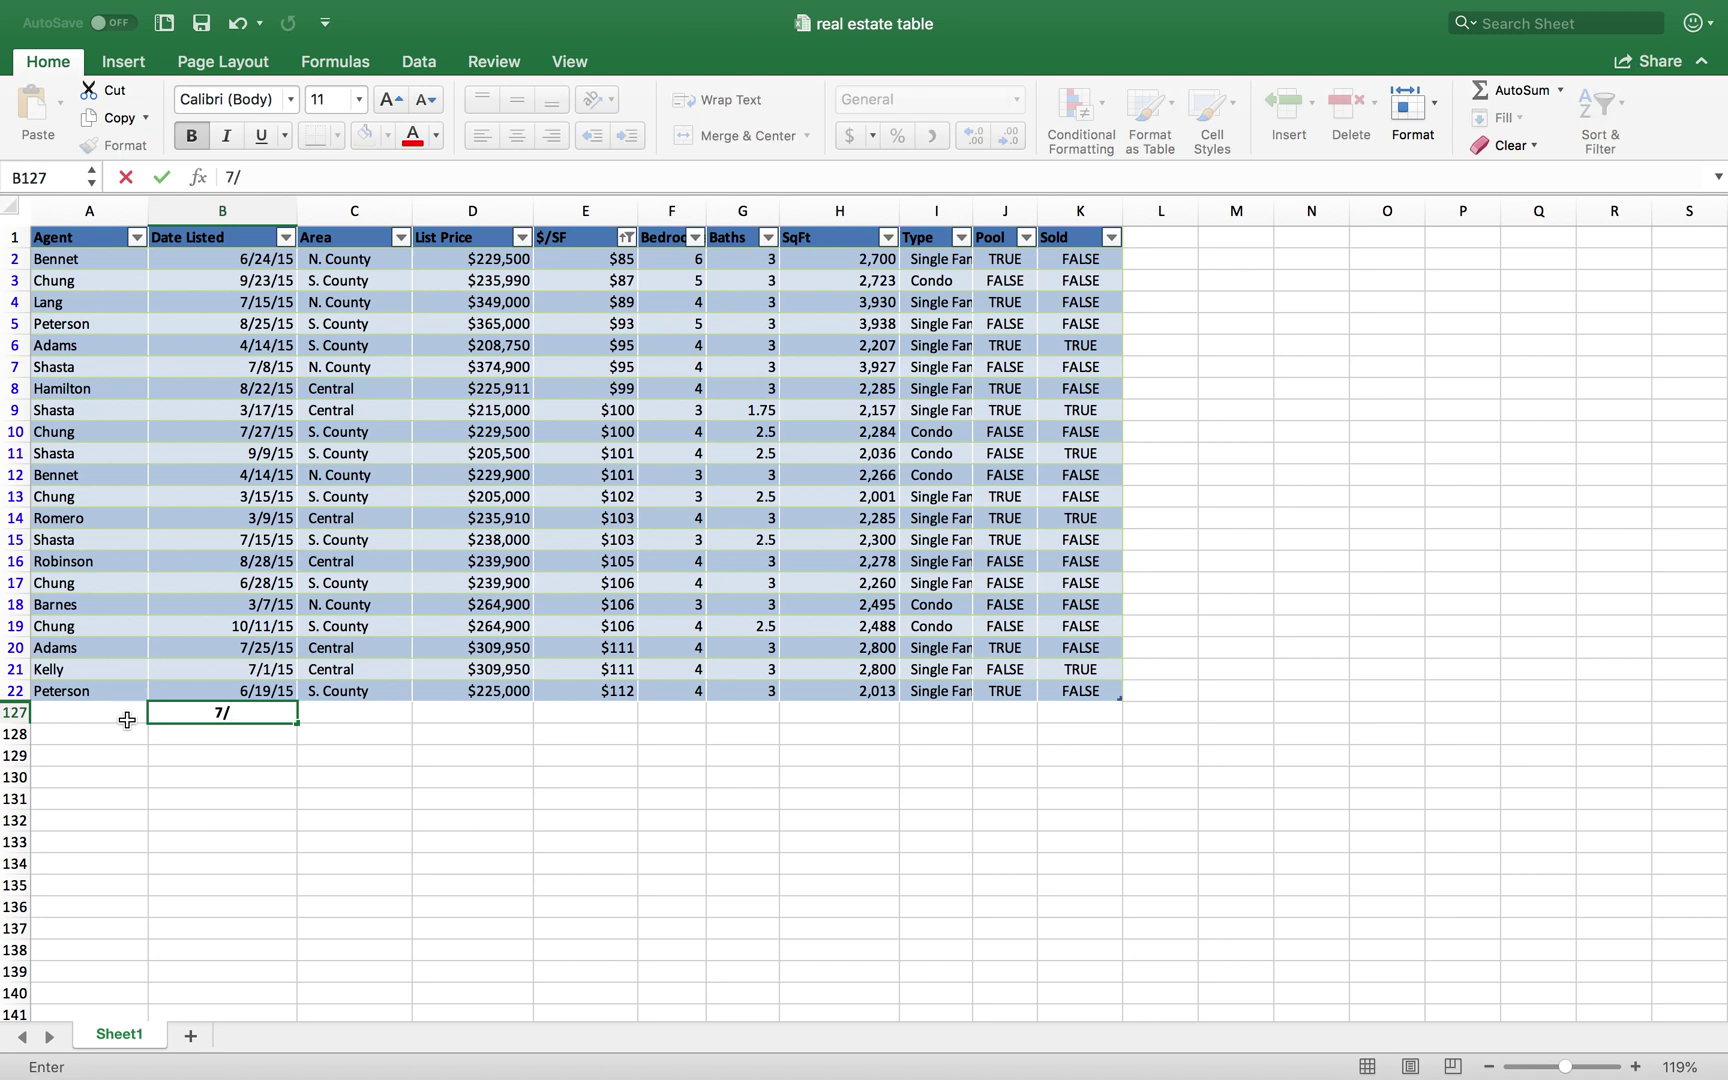
text(20/15)
key(Tab)
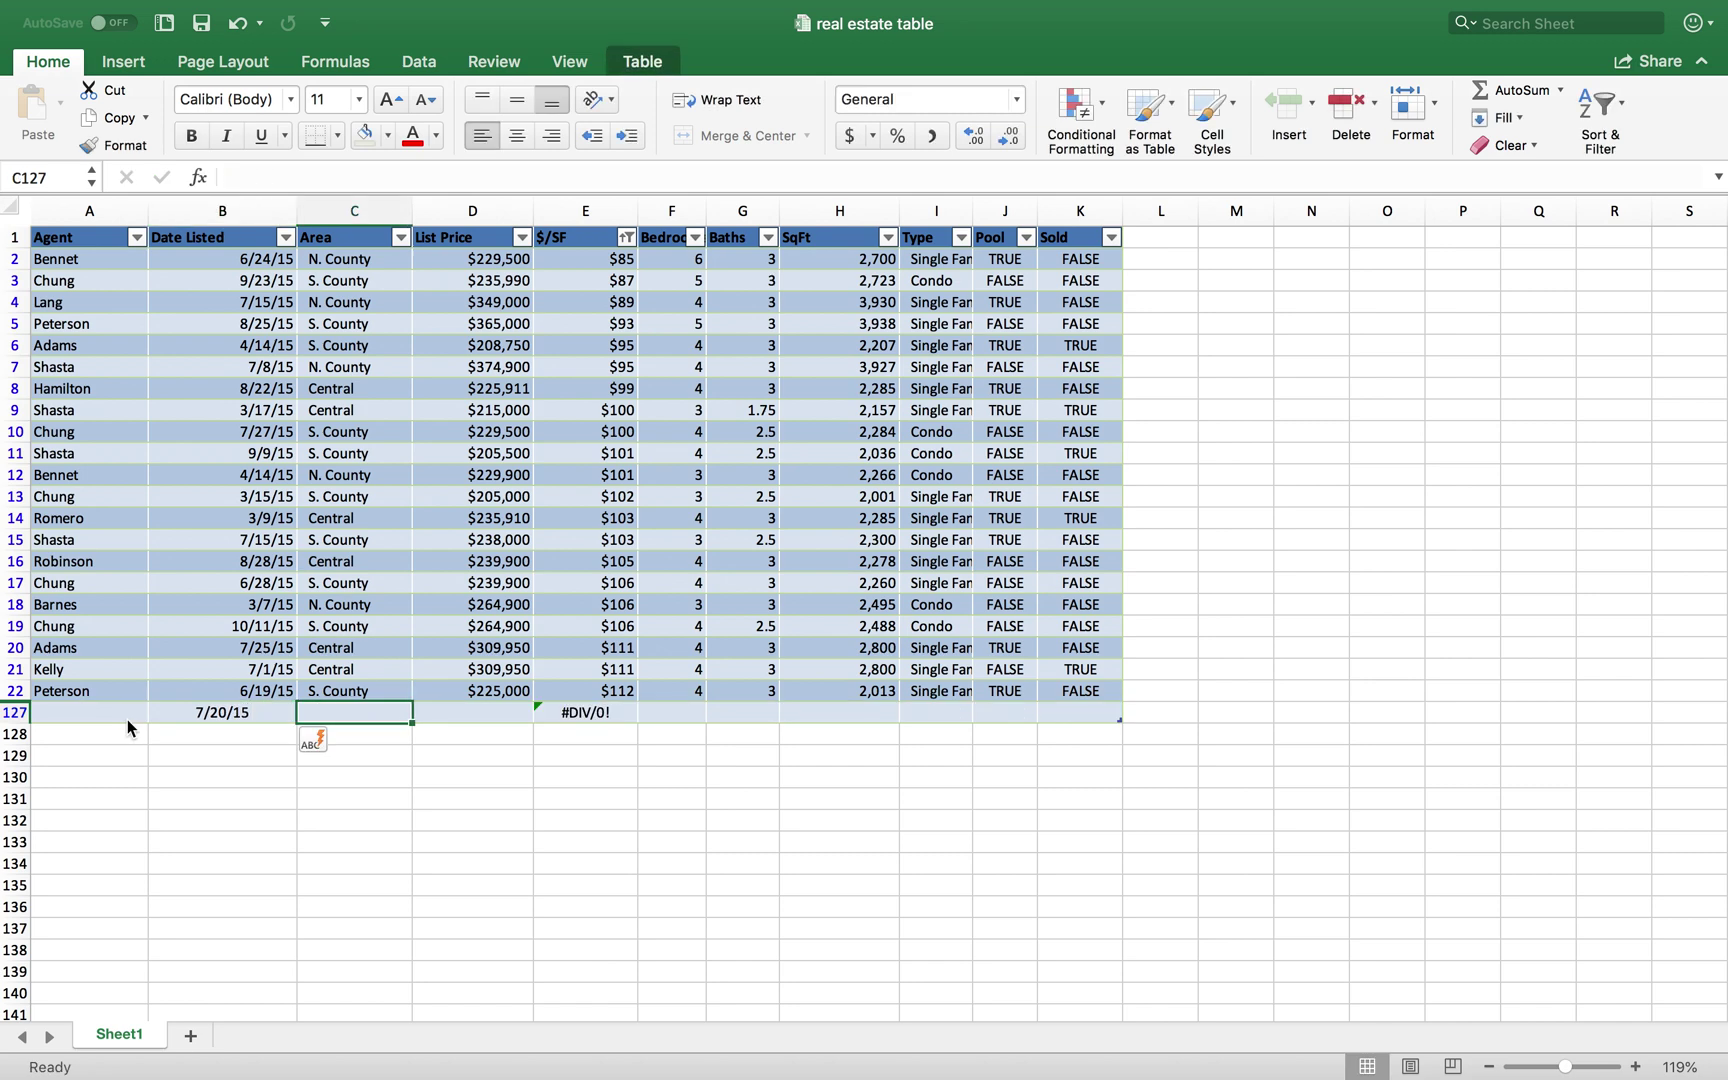
text(S. County)
key(Tab)
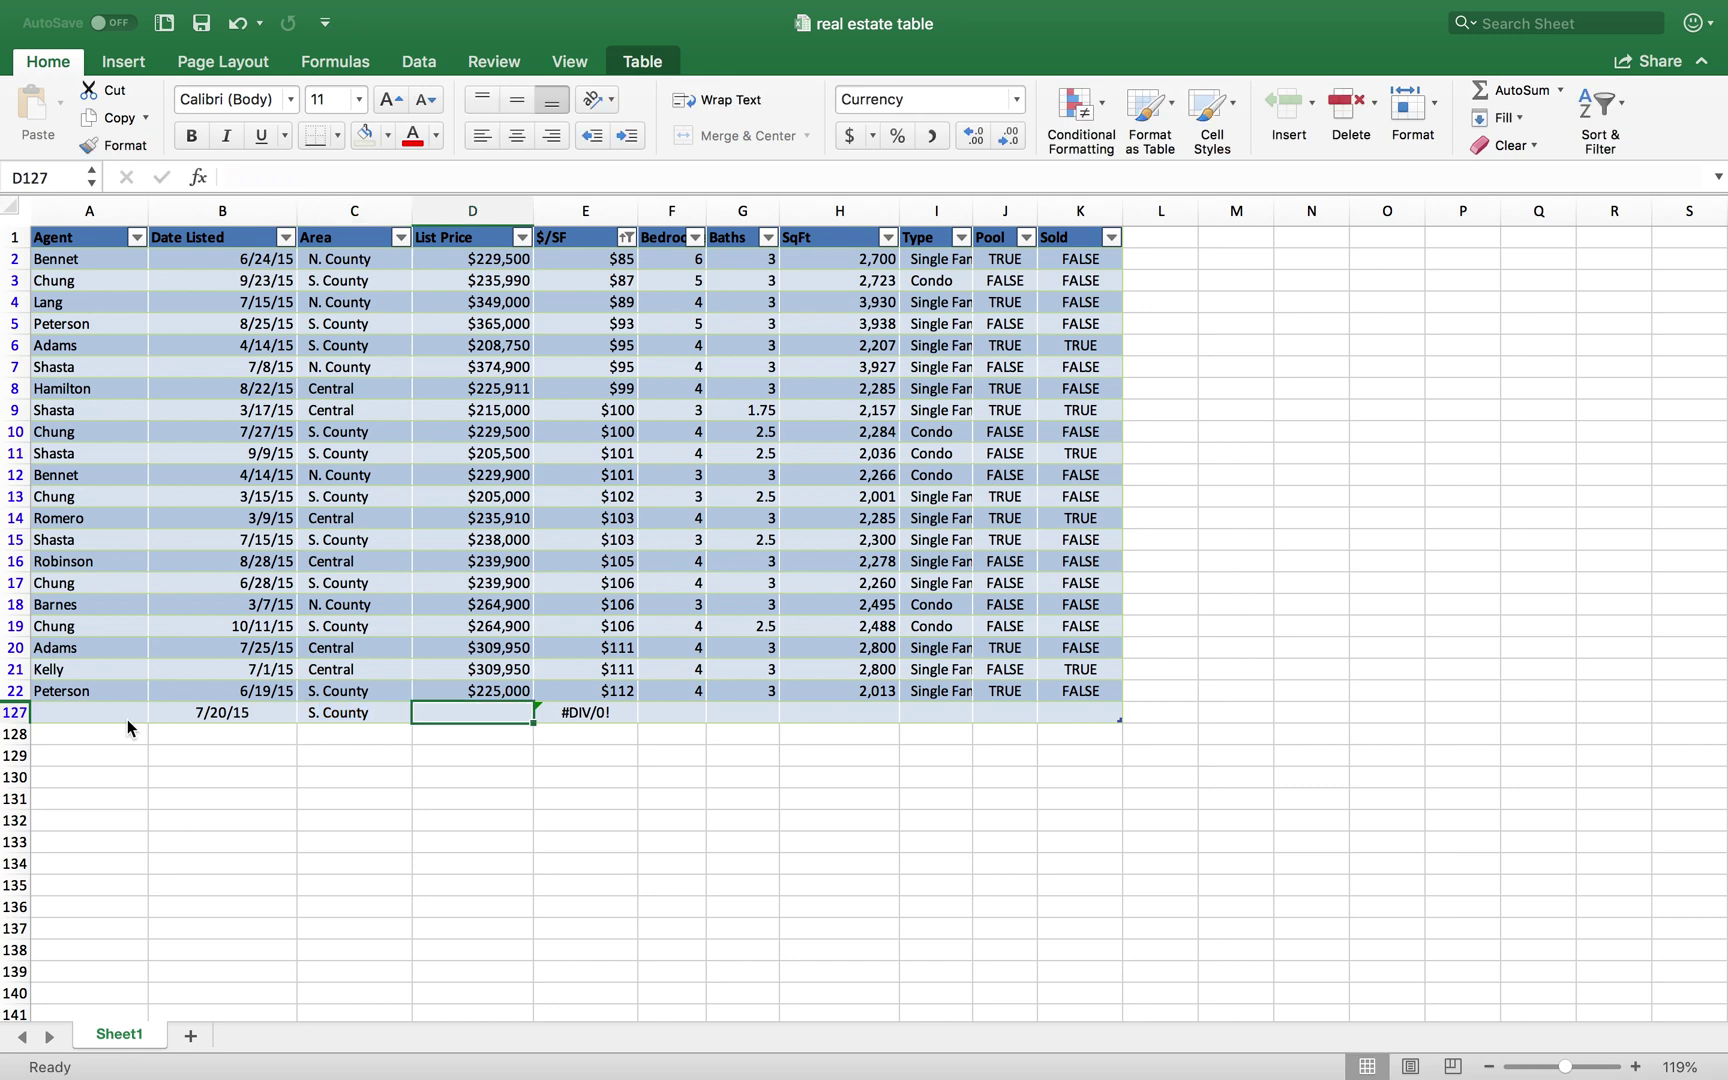
text($2)
key(BackSpace)
key(BackSpace)
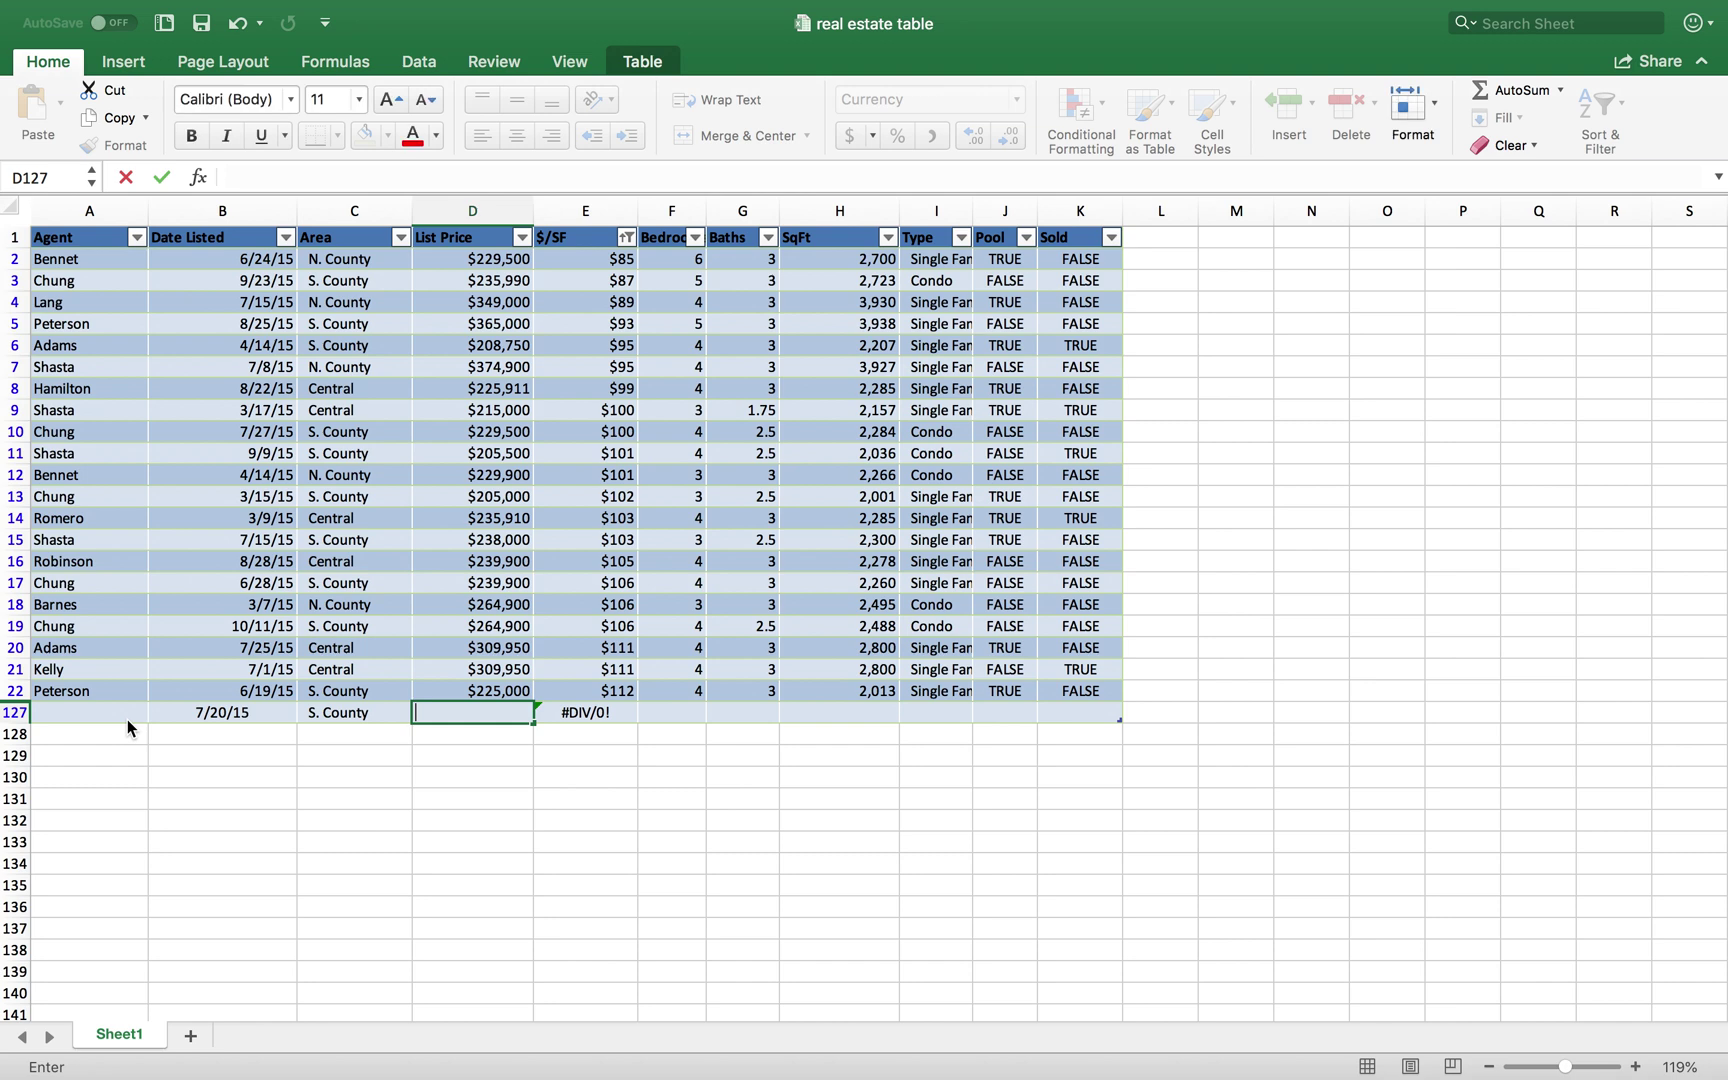
text($200,000)
key(Tab)
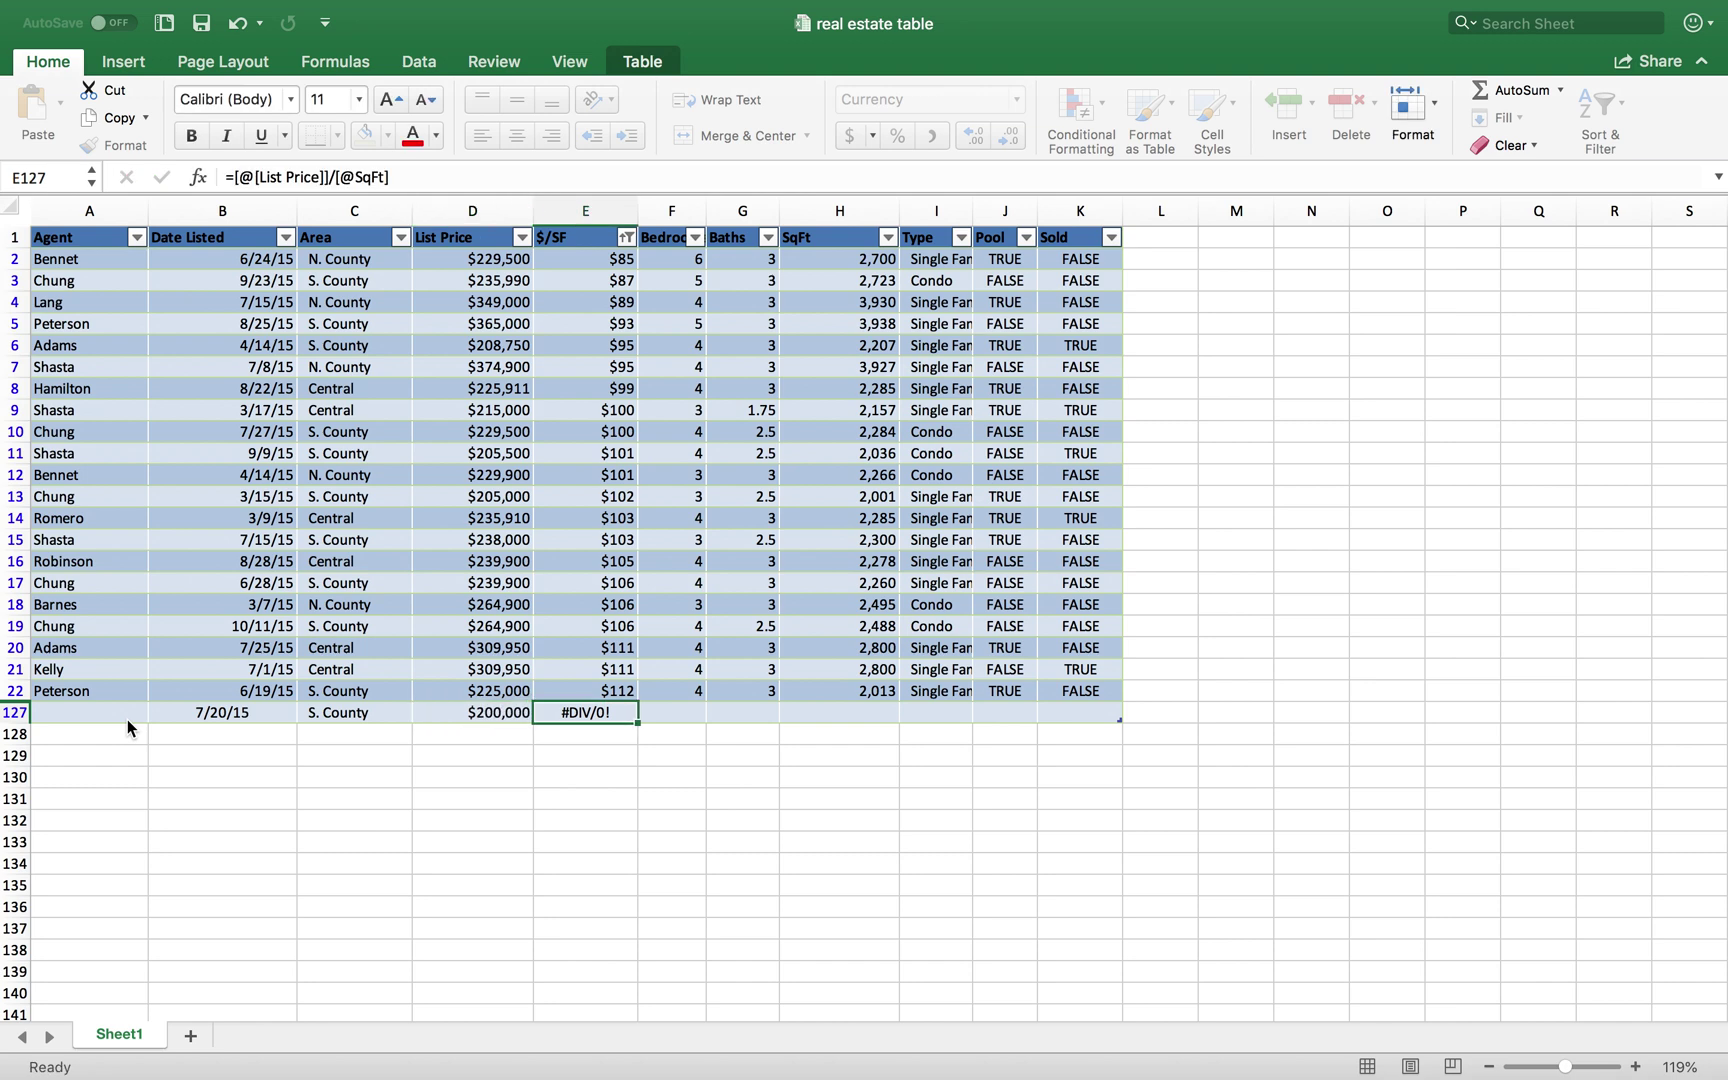
Enter 3 bedrooms, 2 baths and 2,000 SqFt, yielding $100 per SF
key(Tab)
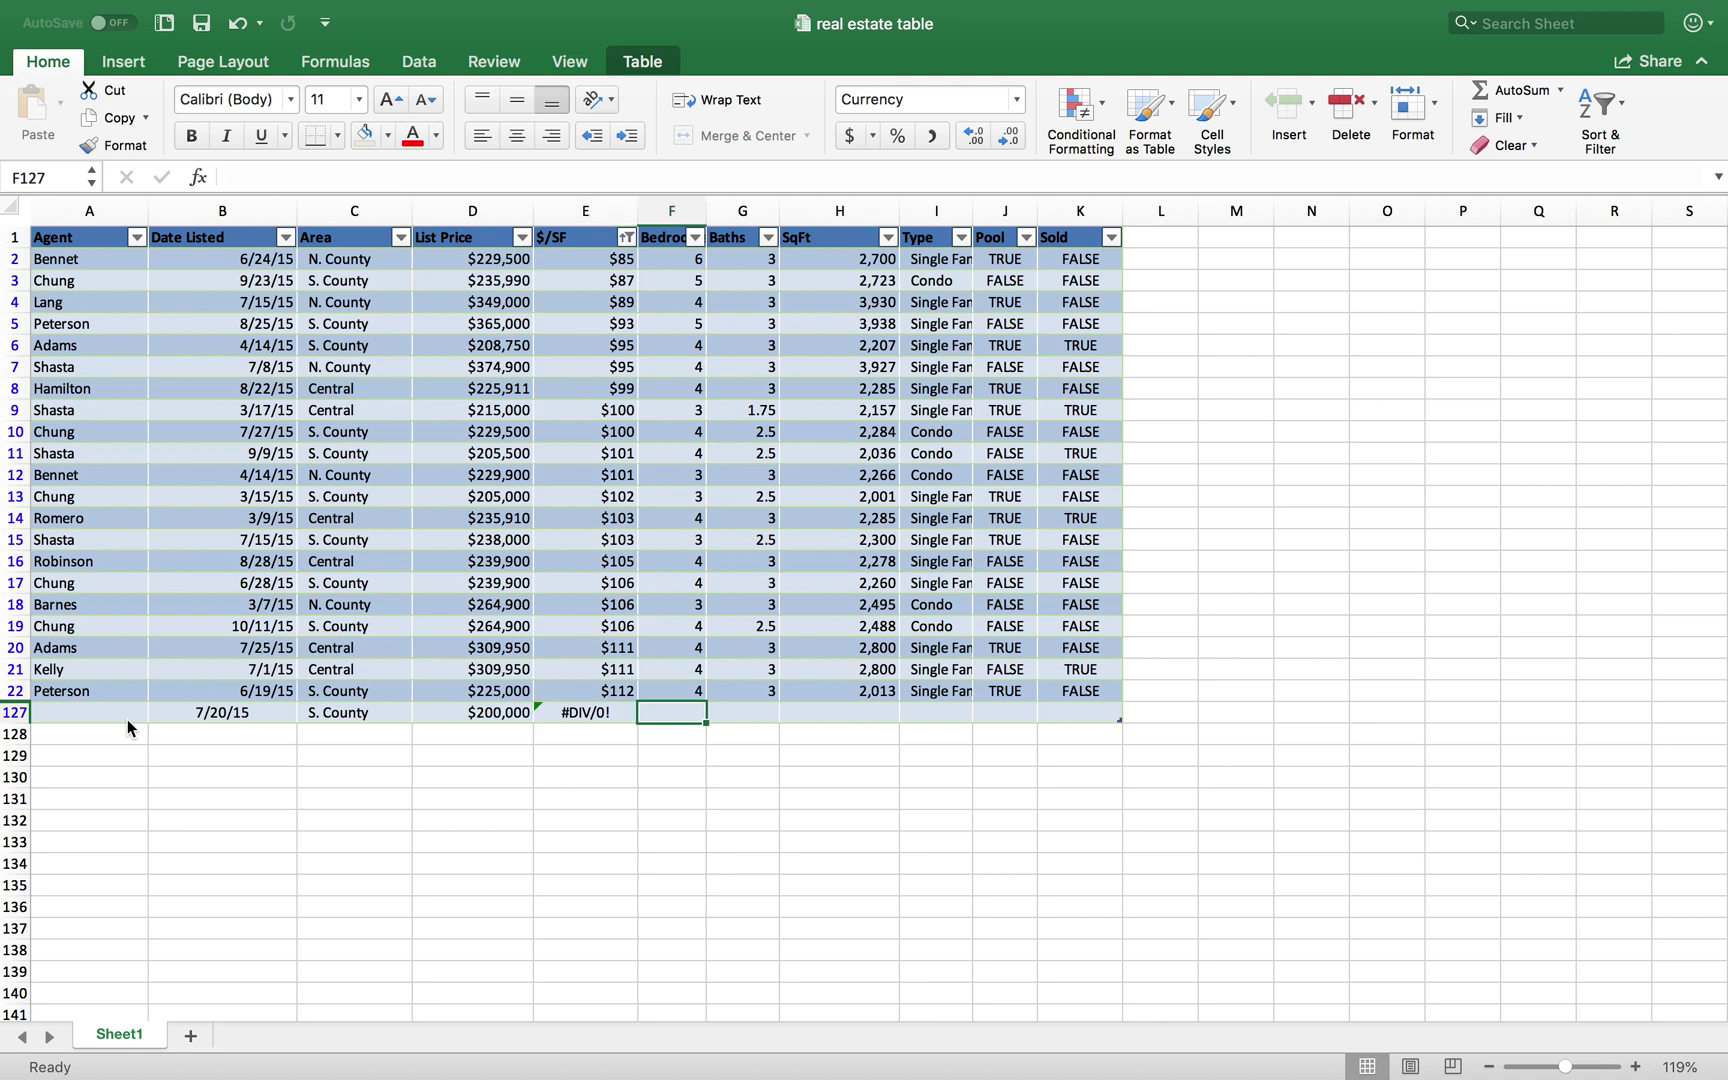
text(3)
key(Tab)
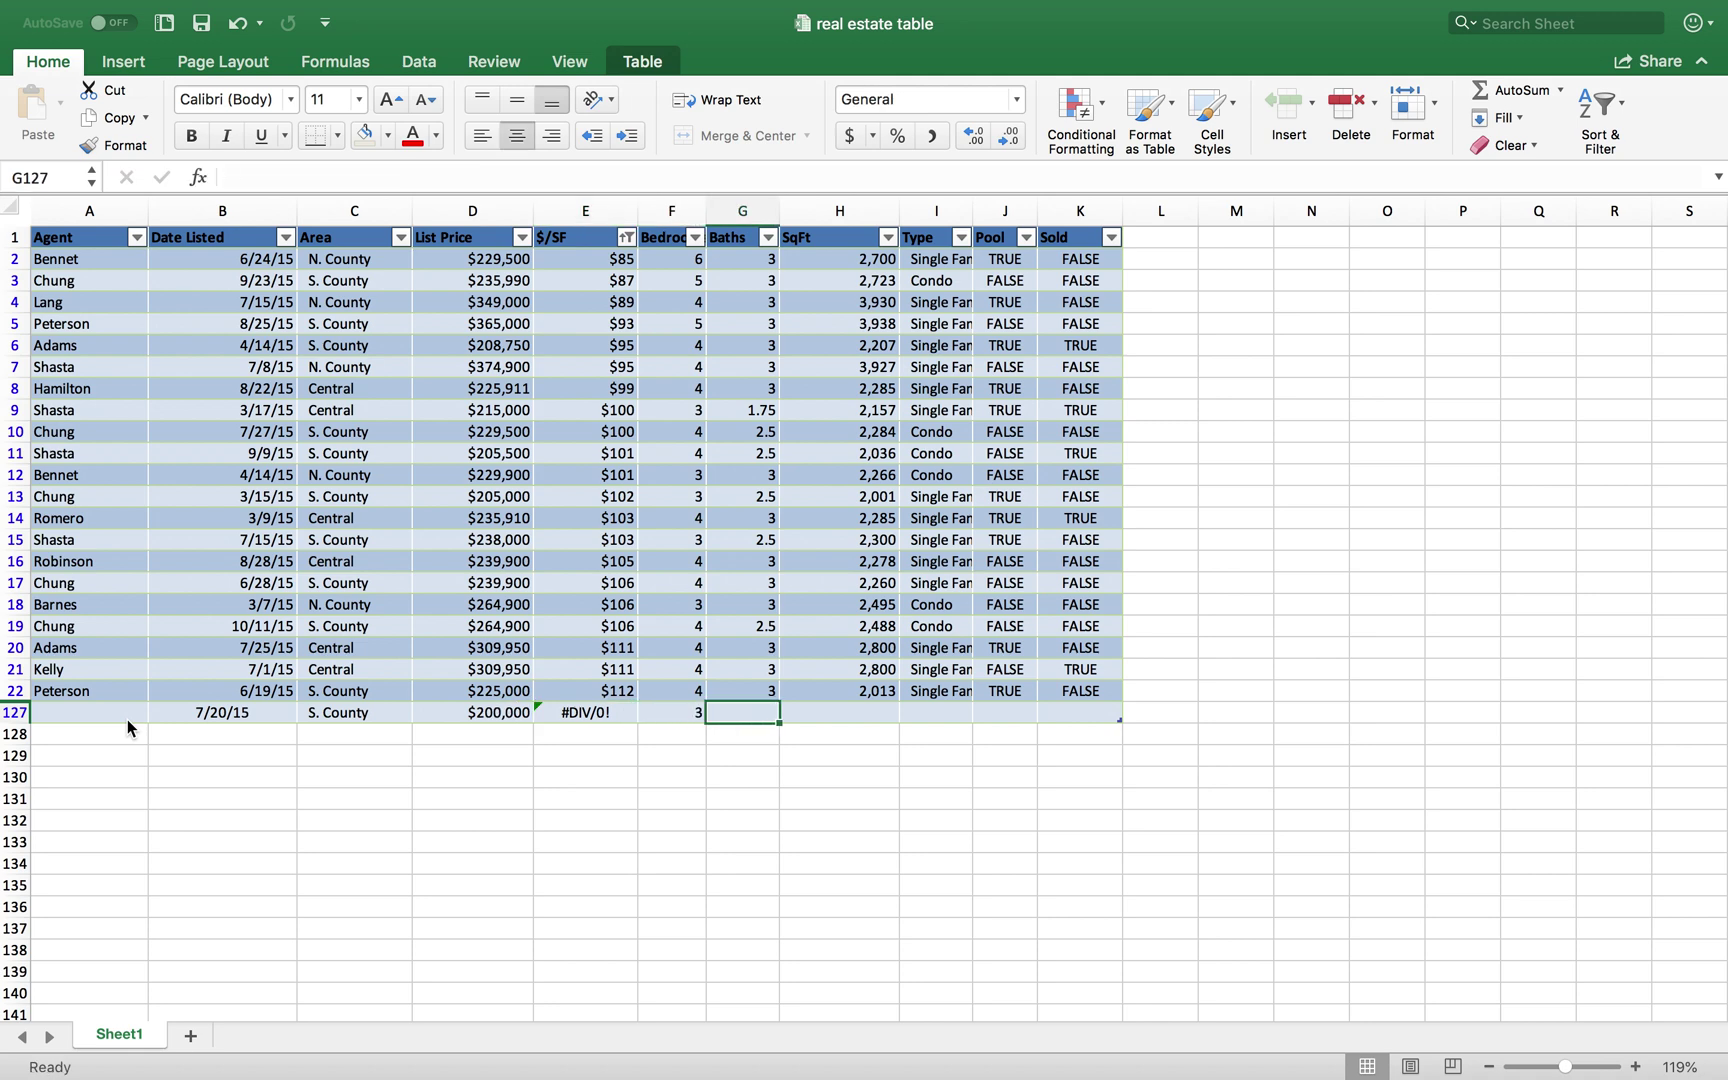
text(2)
key(Tab)
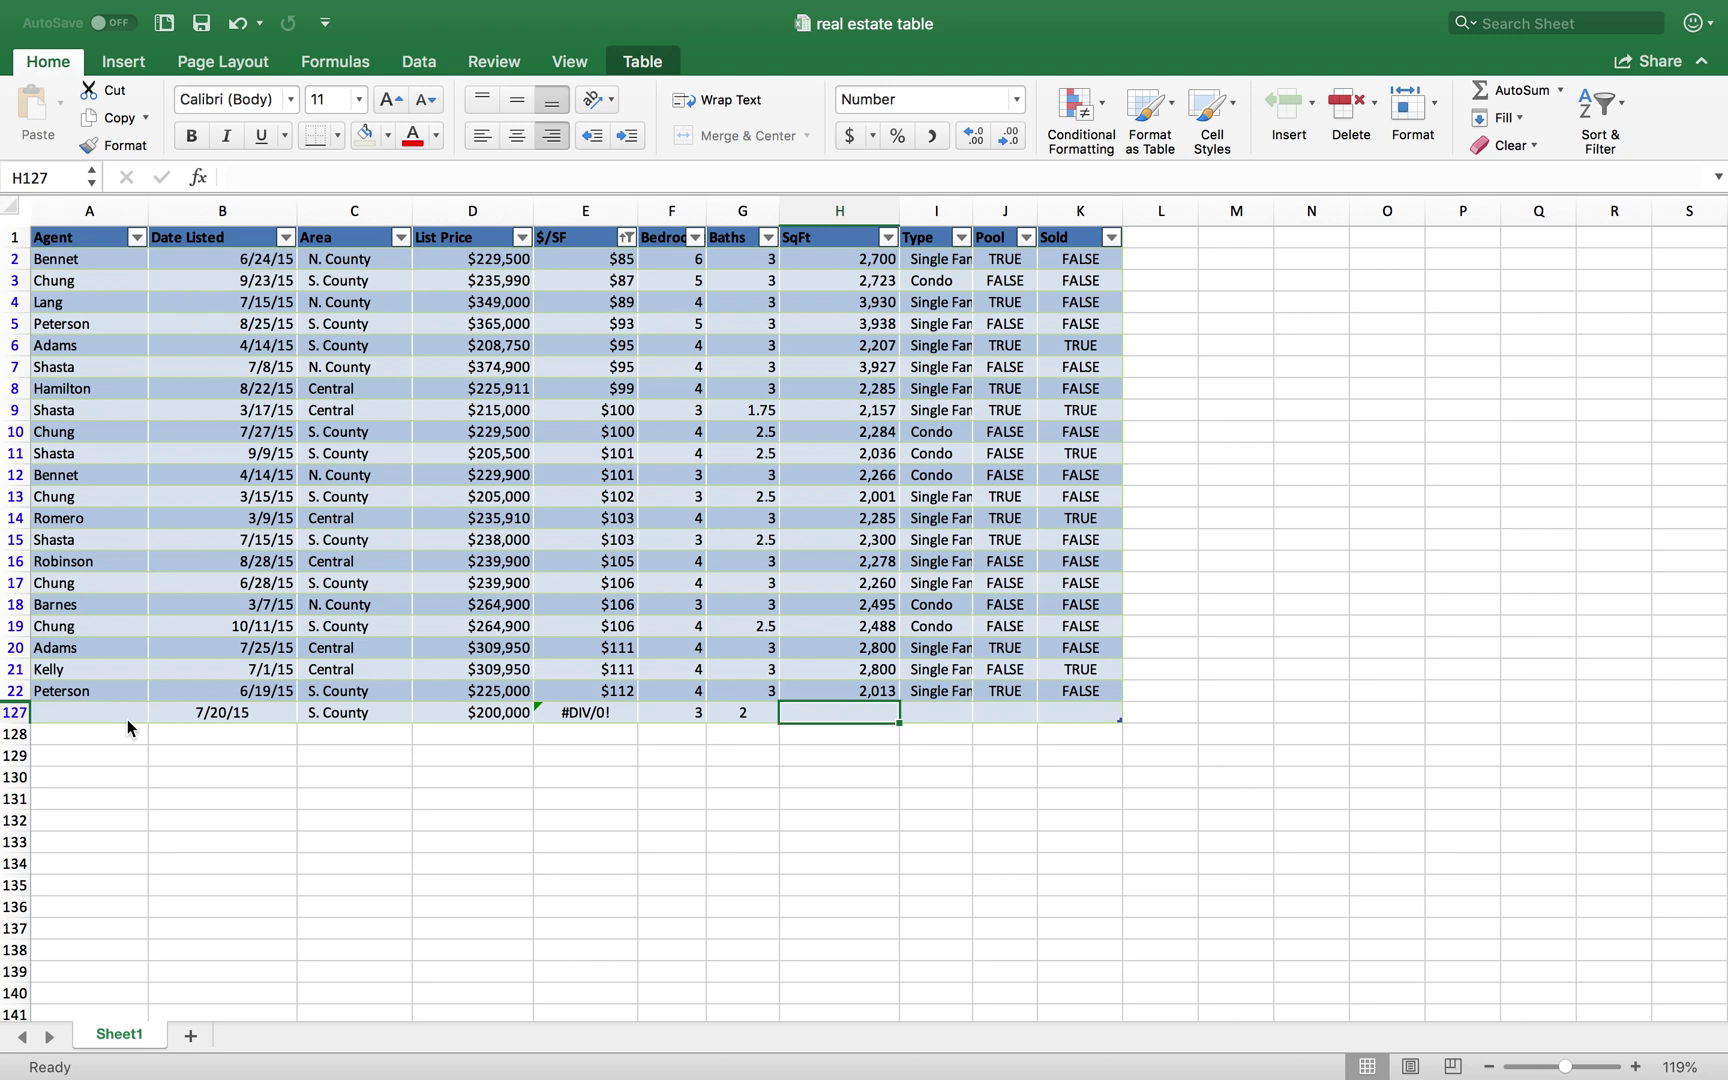
text(2000)
key(Tab)
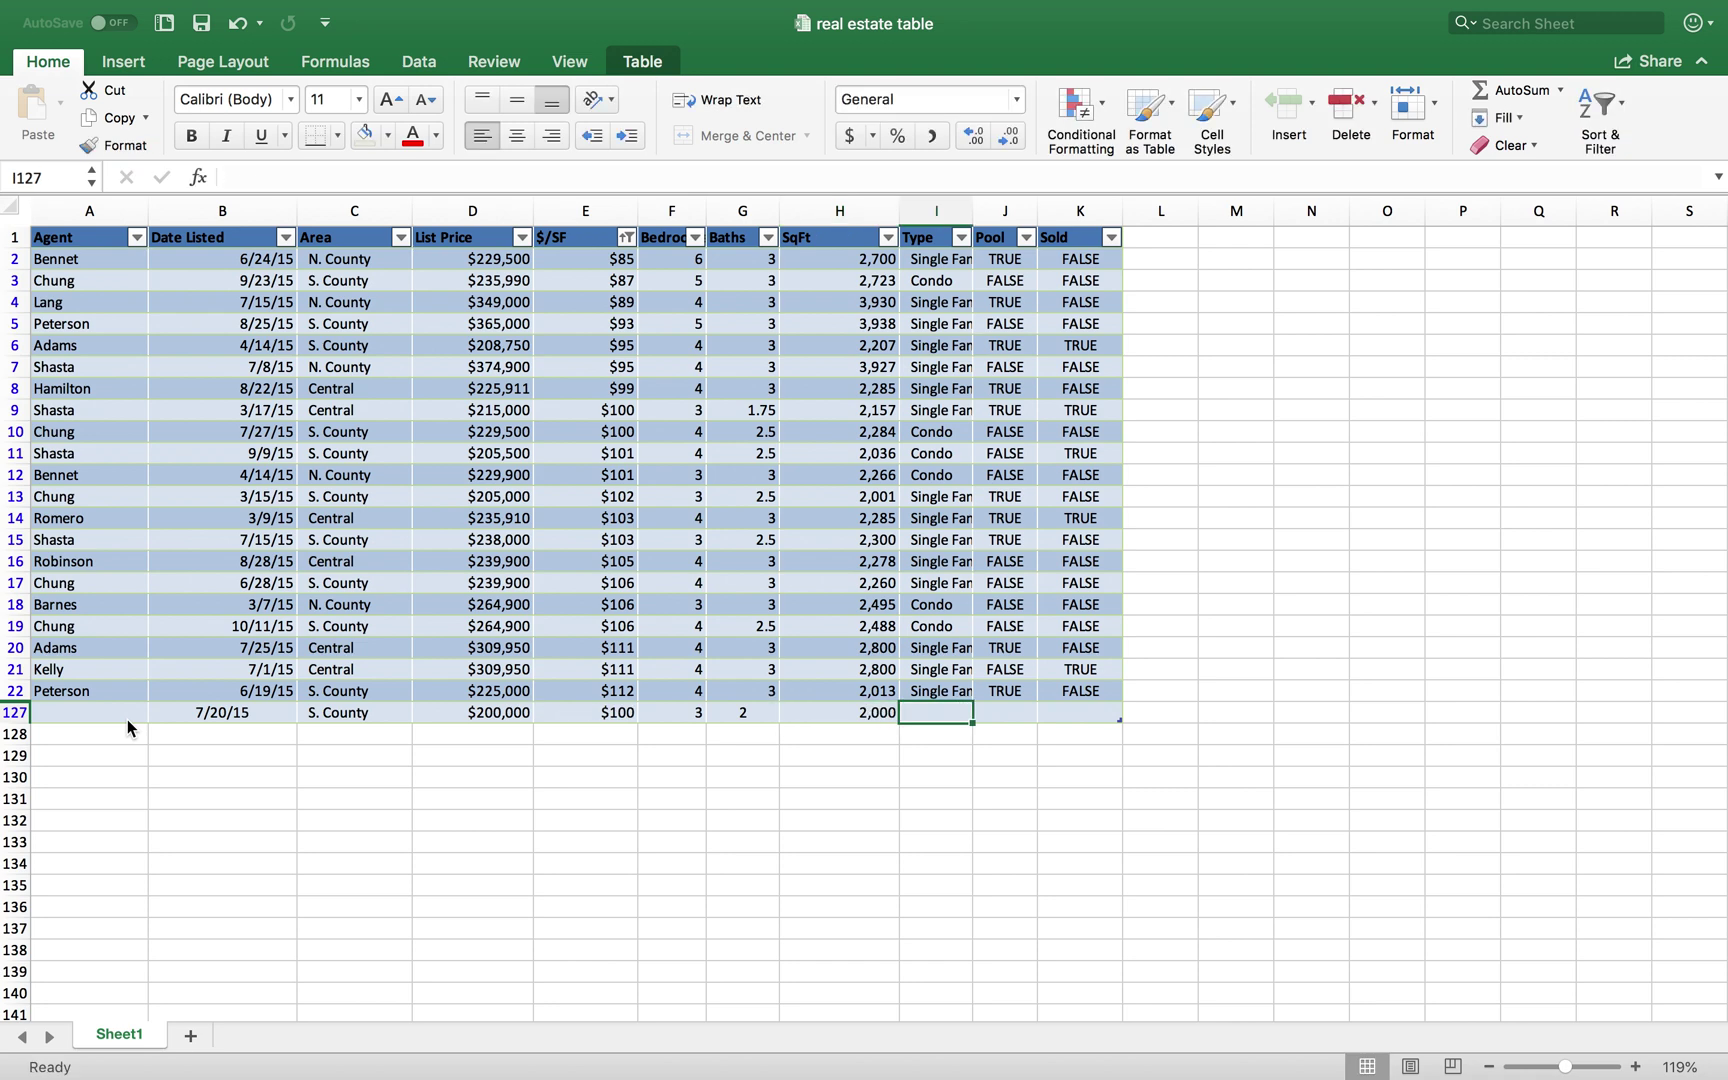
Enter single Family as the type and false for Pool and Sold
text(single Family)
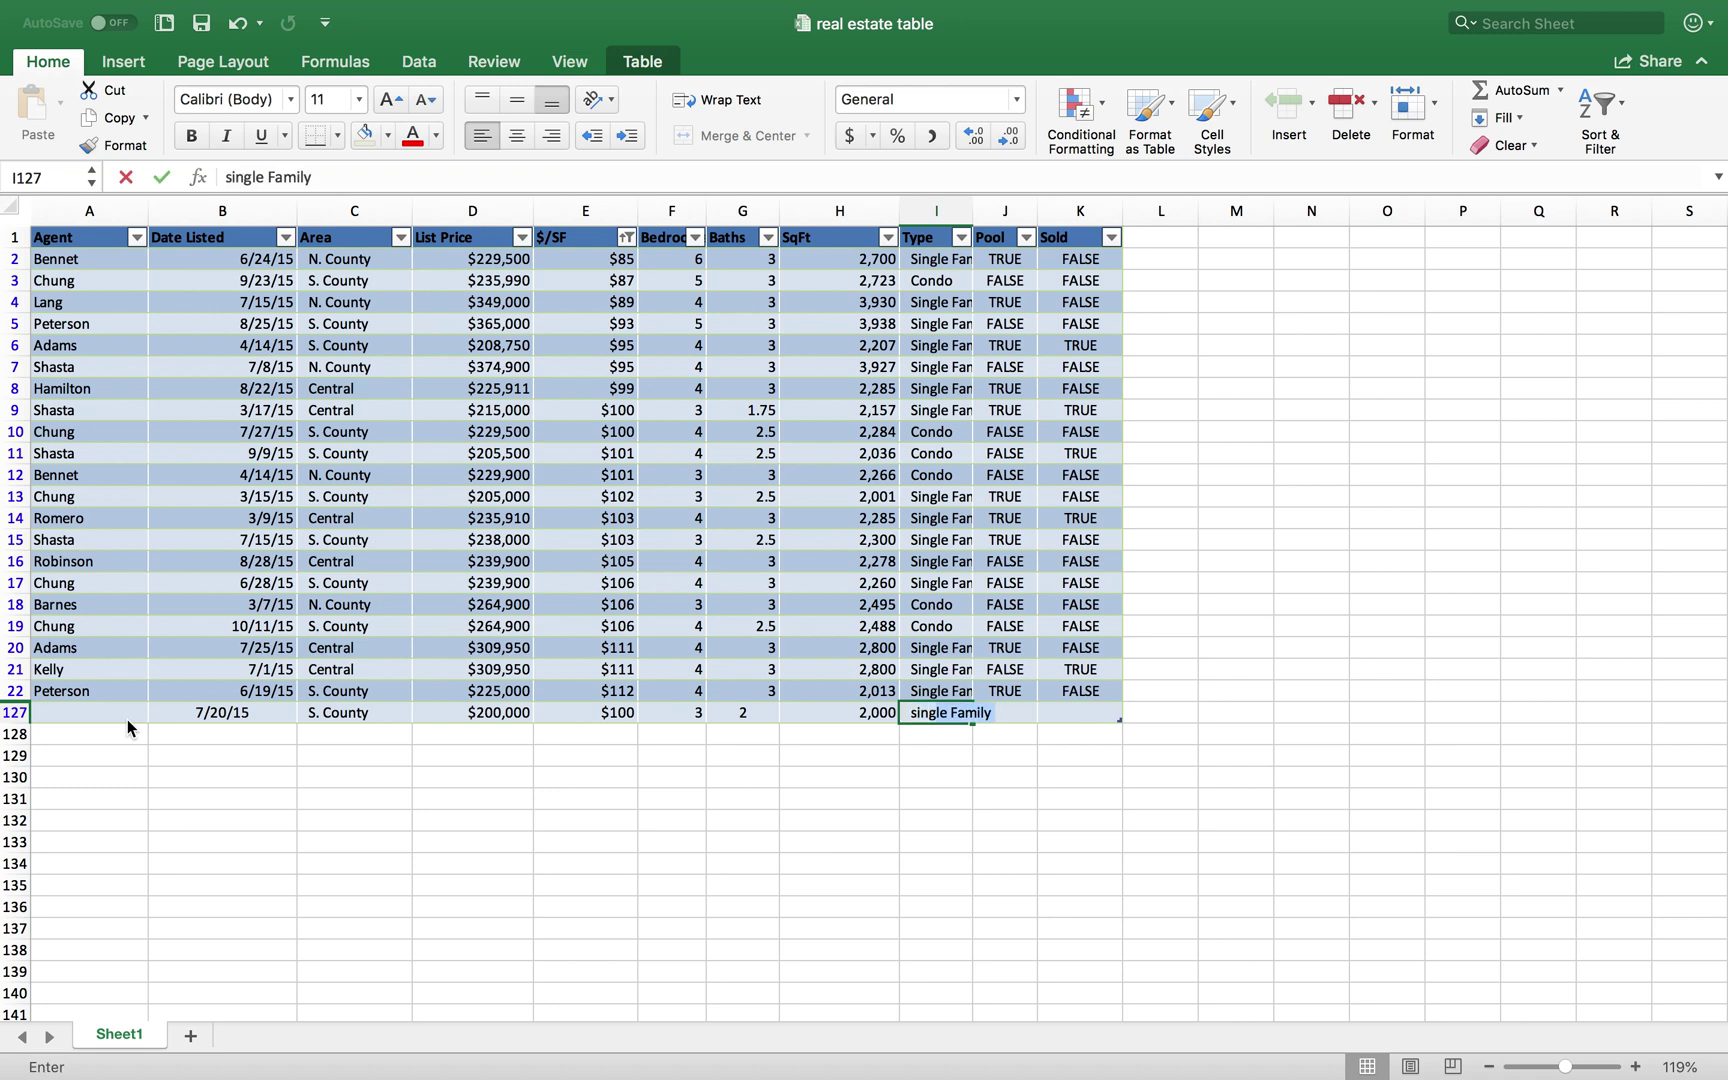
key(Tab)
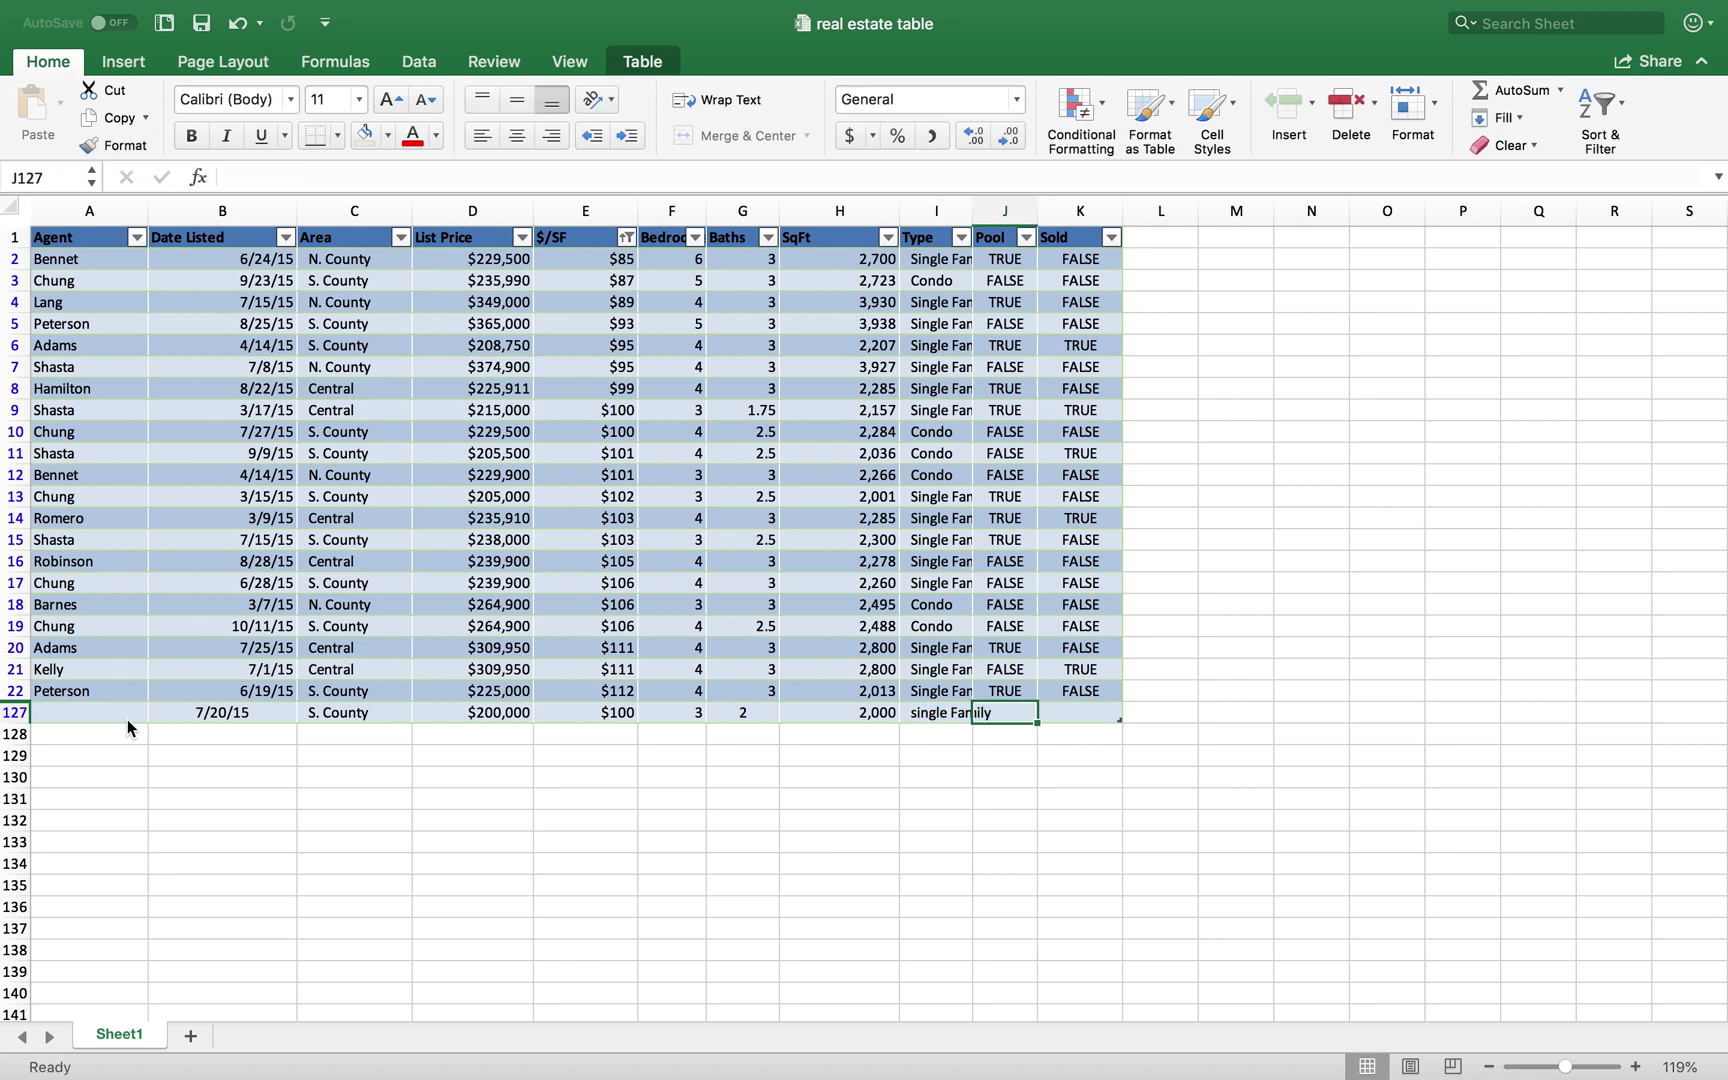
text(false)
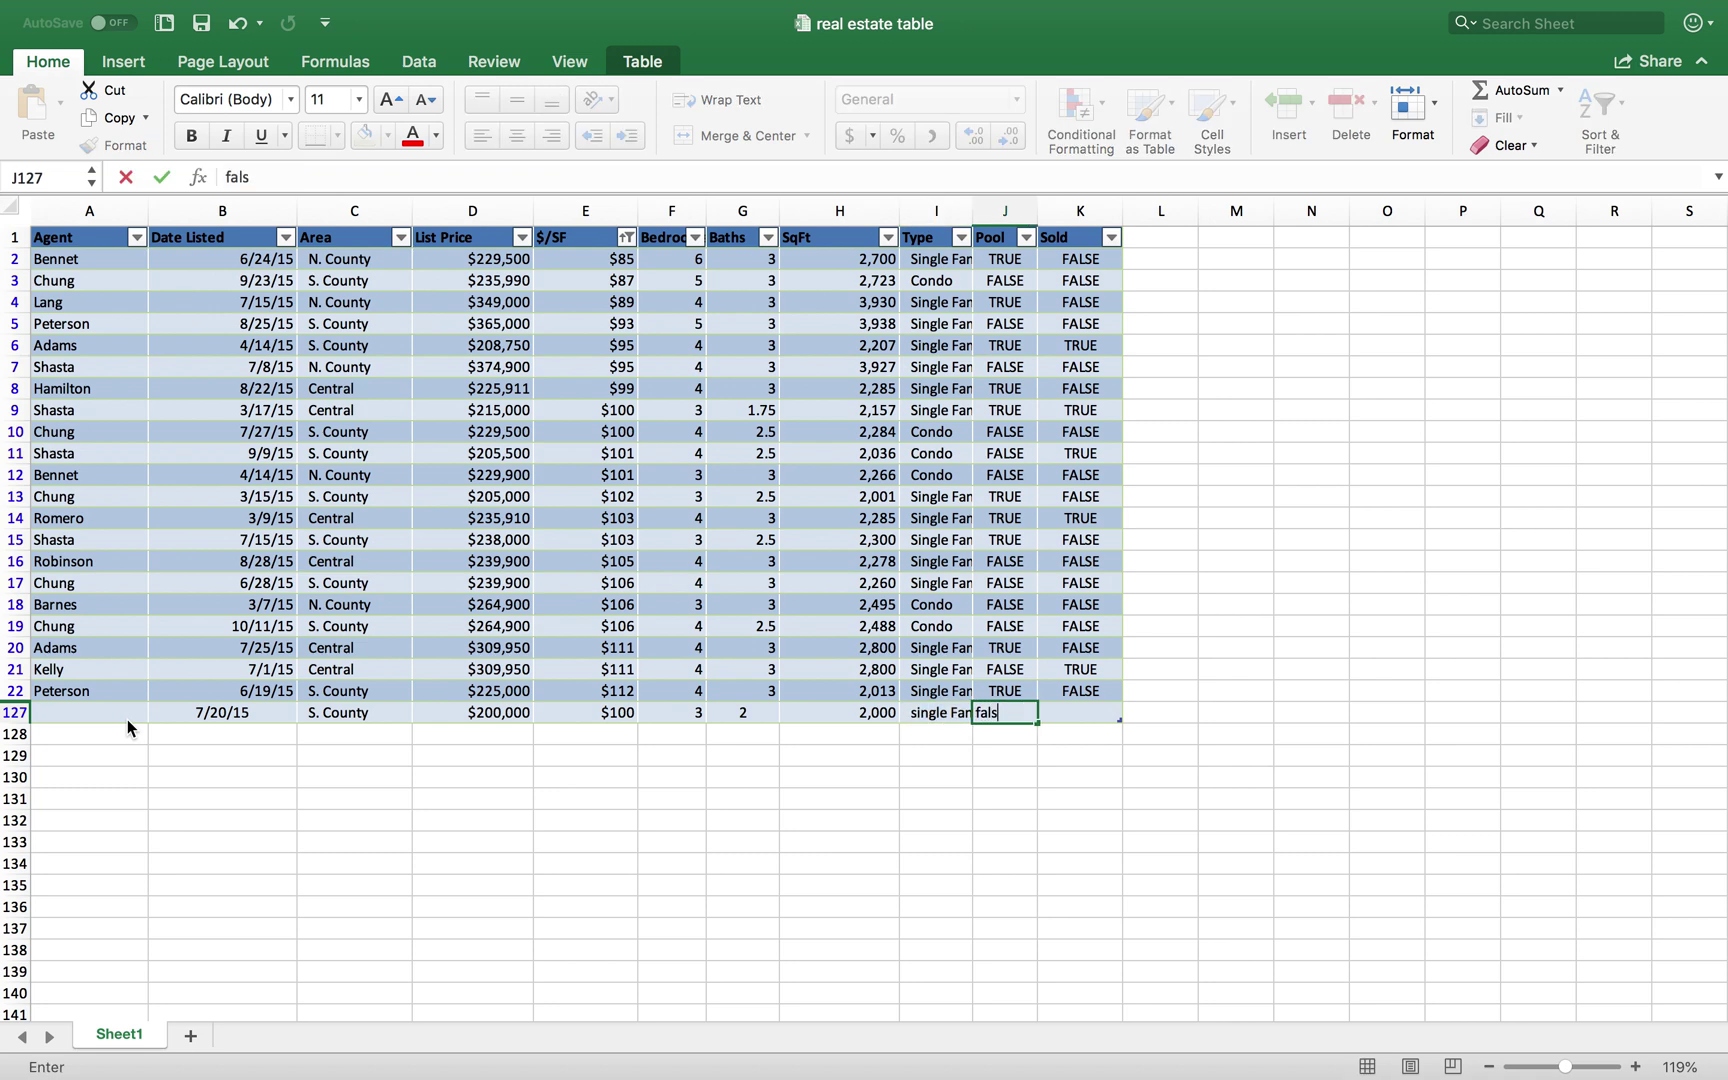
key(Tab)
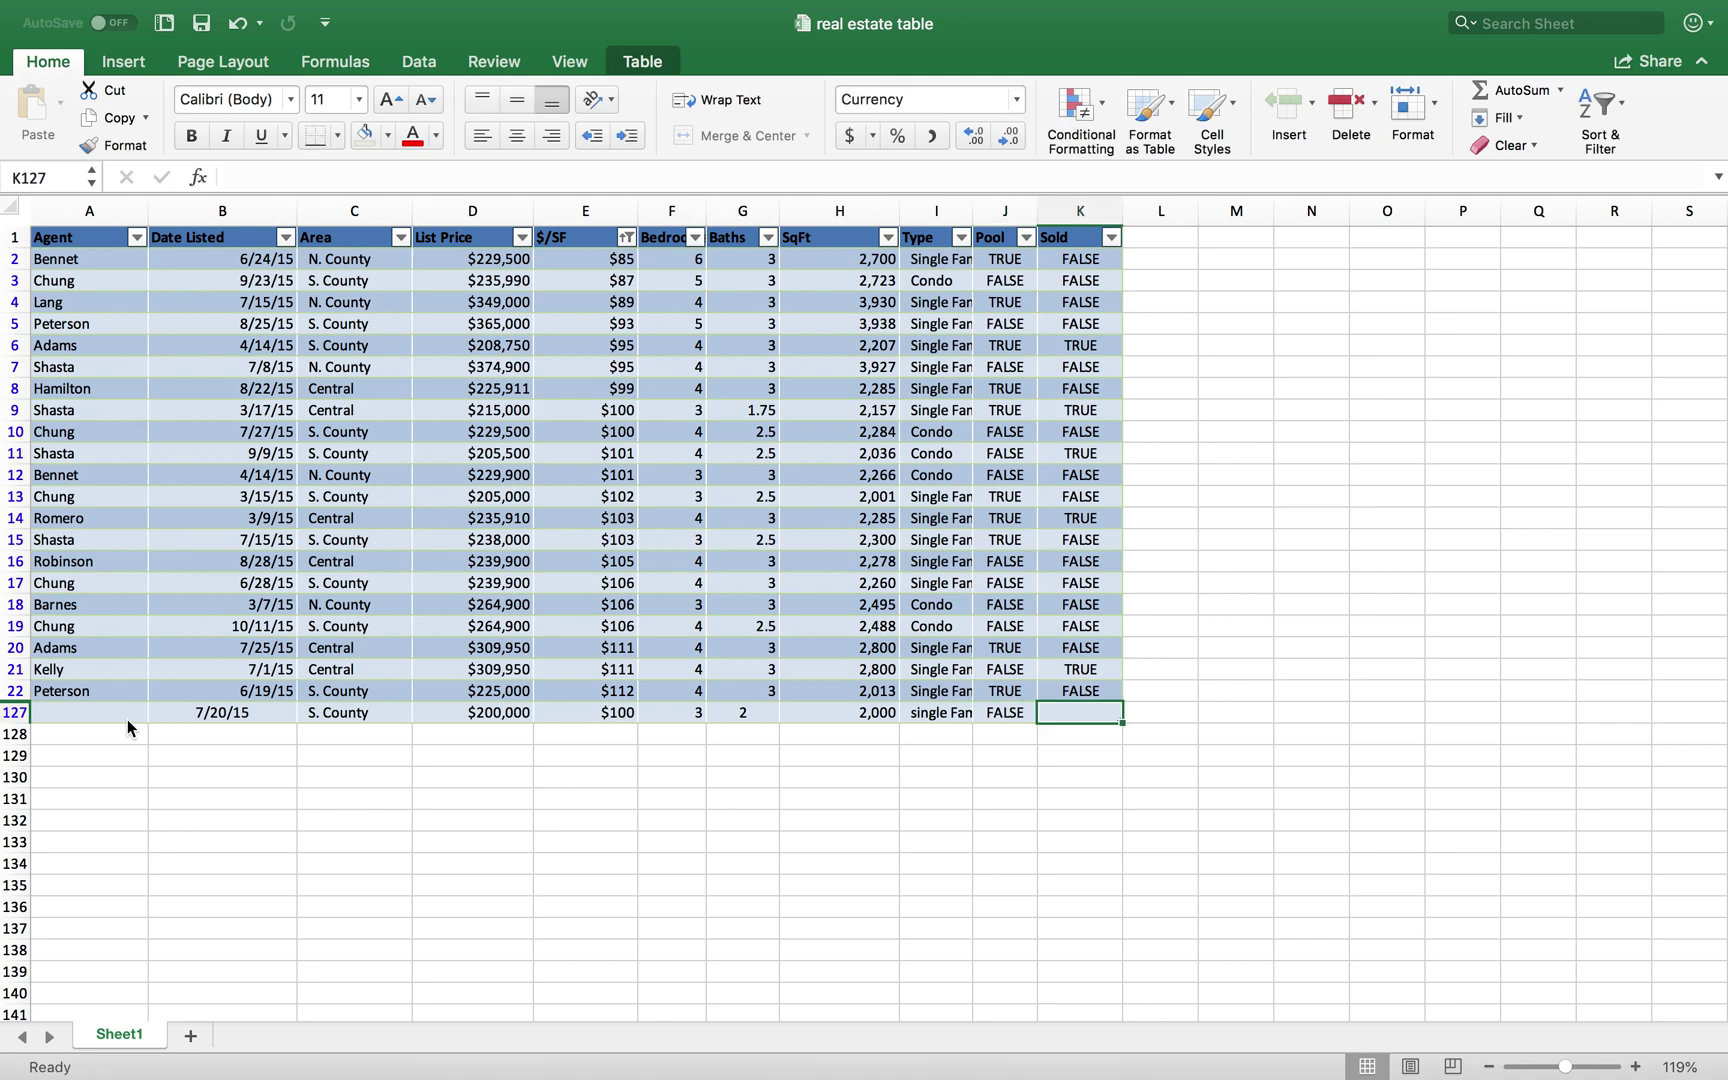
text(fale)
key(Tab)
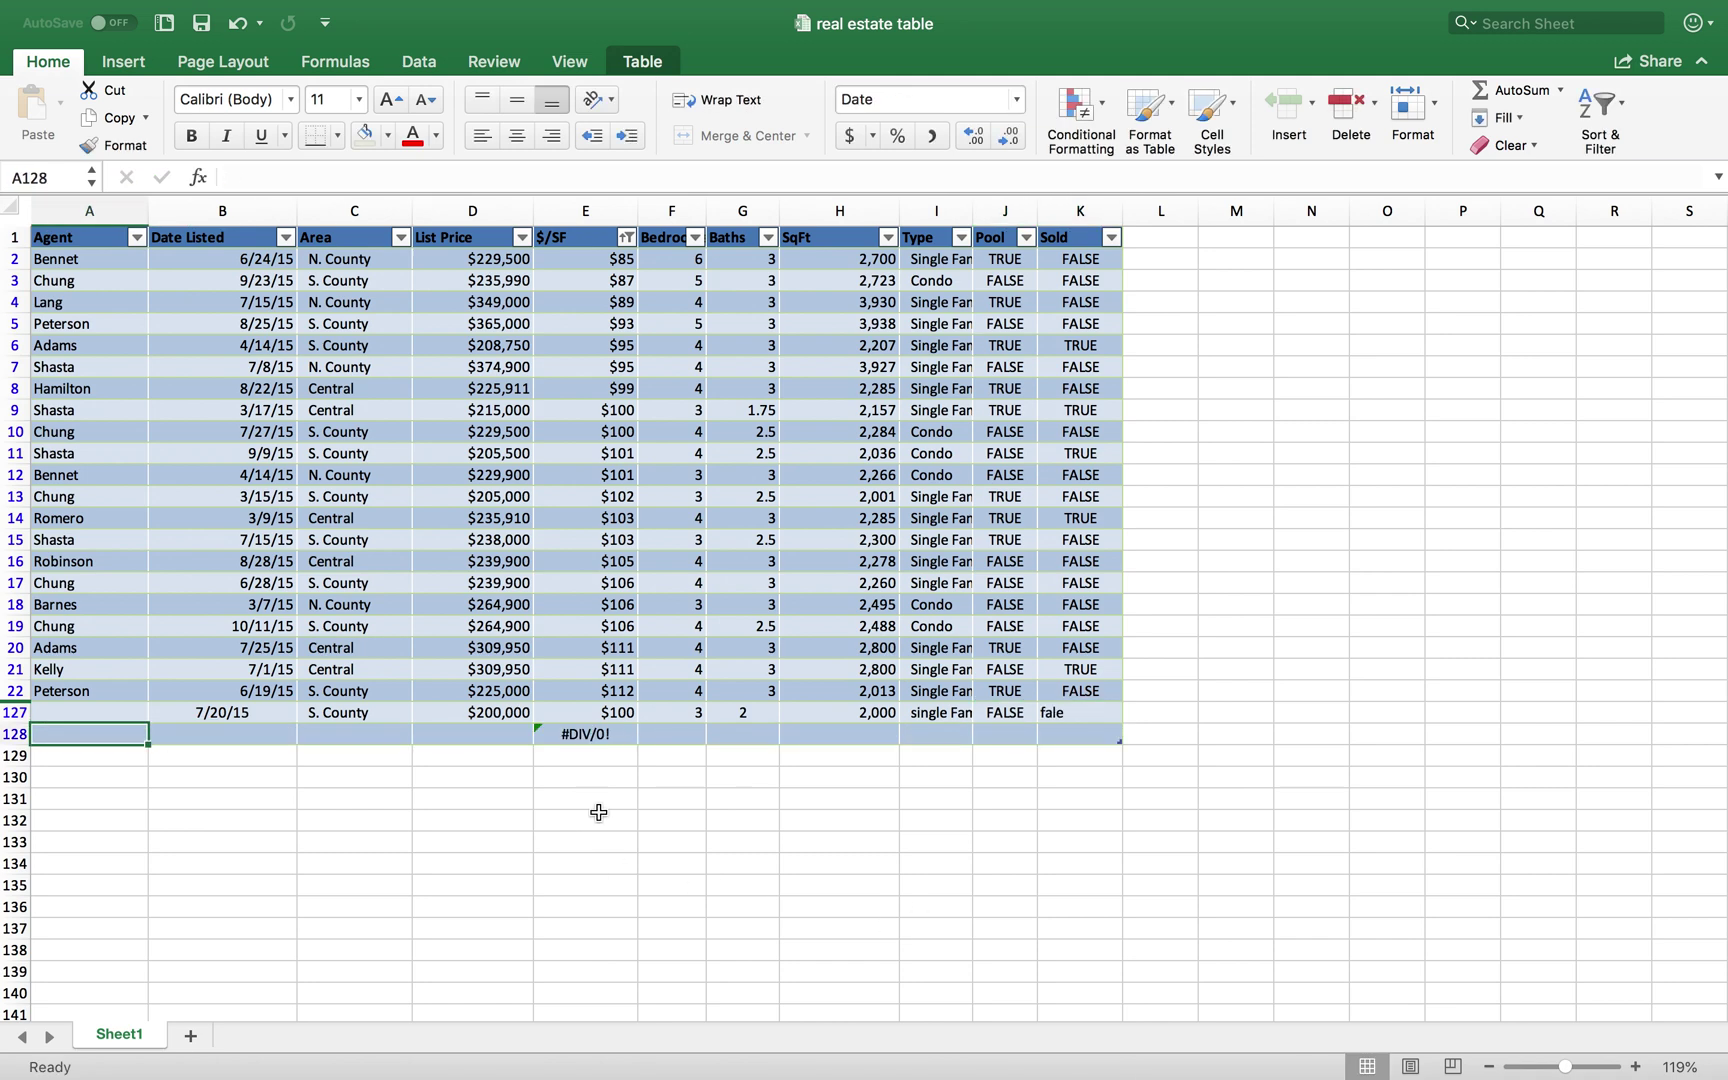
Correct the misspelled Sold entry to FALSE and verify the new row's price and $/SF
click(1064, 717)
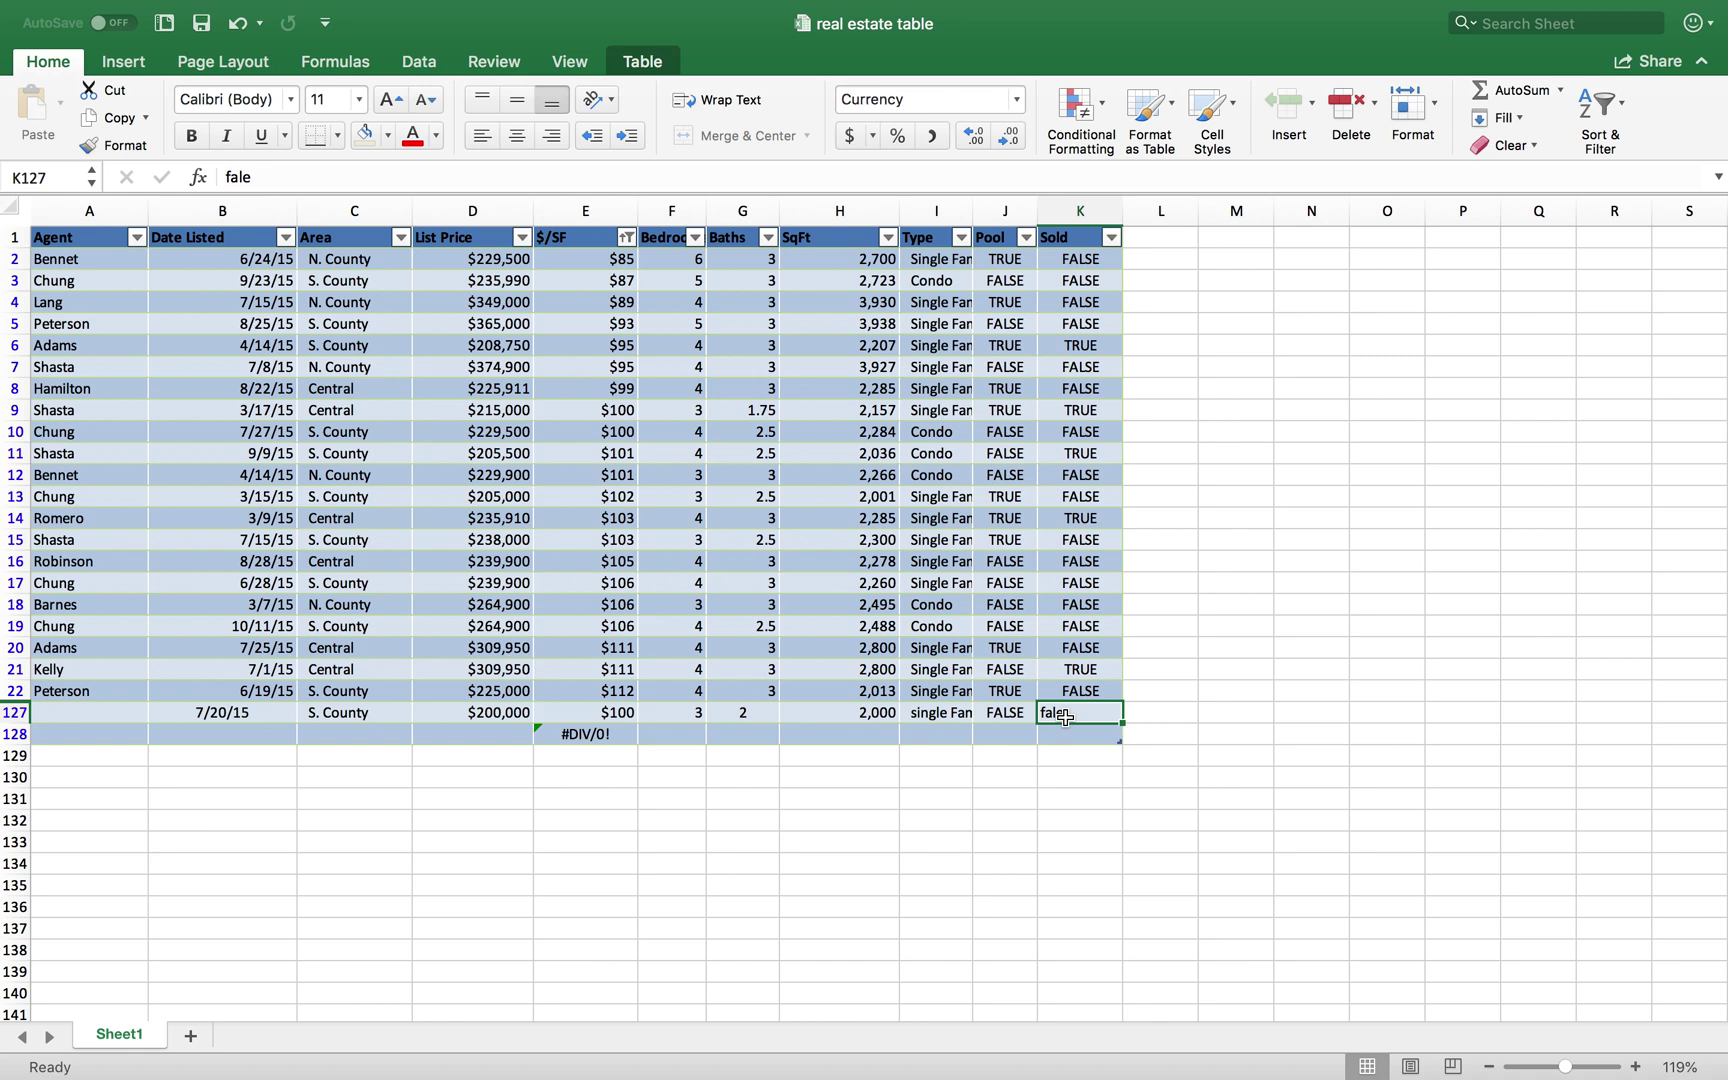
key(BackSpace)
text(false)
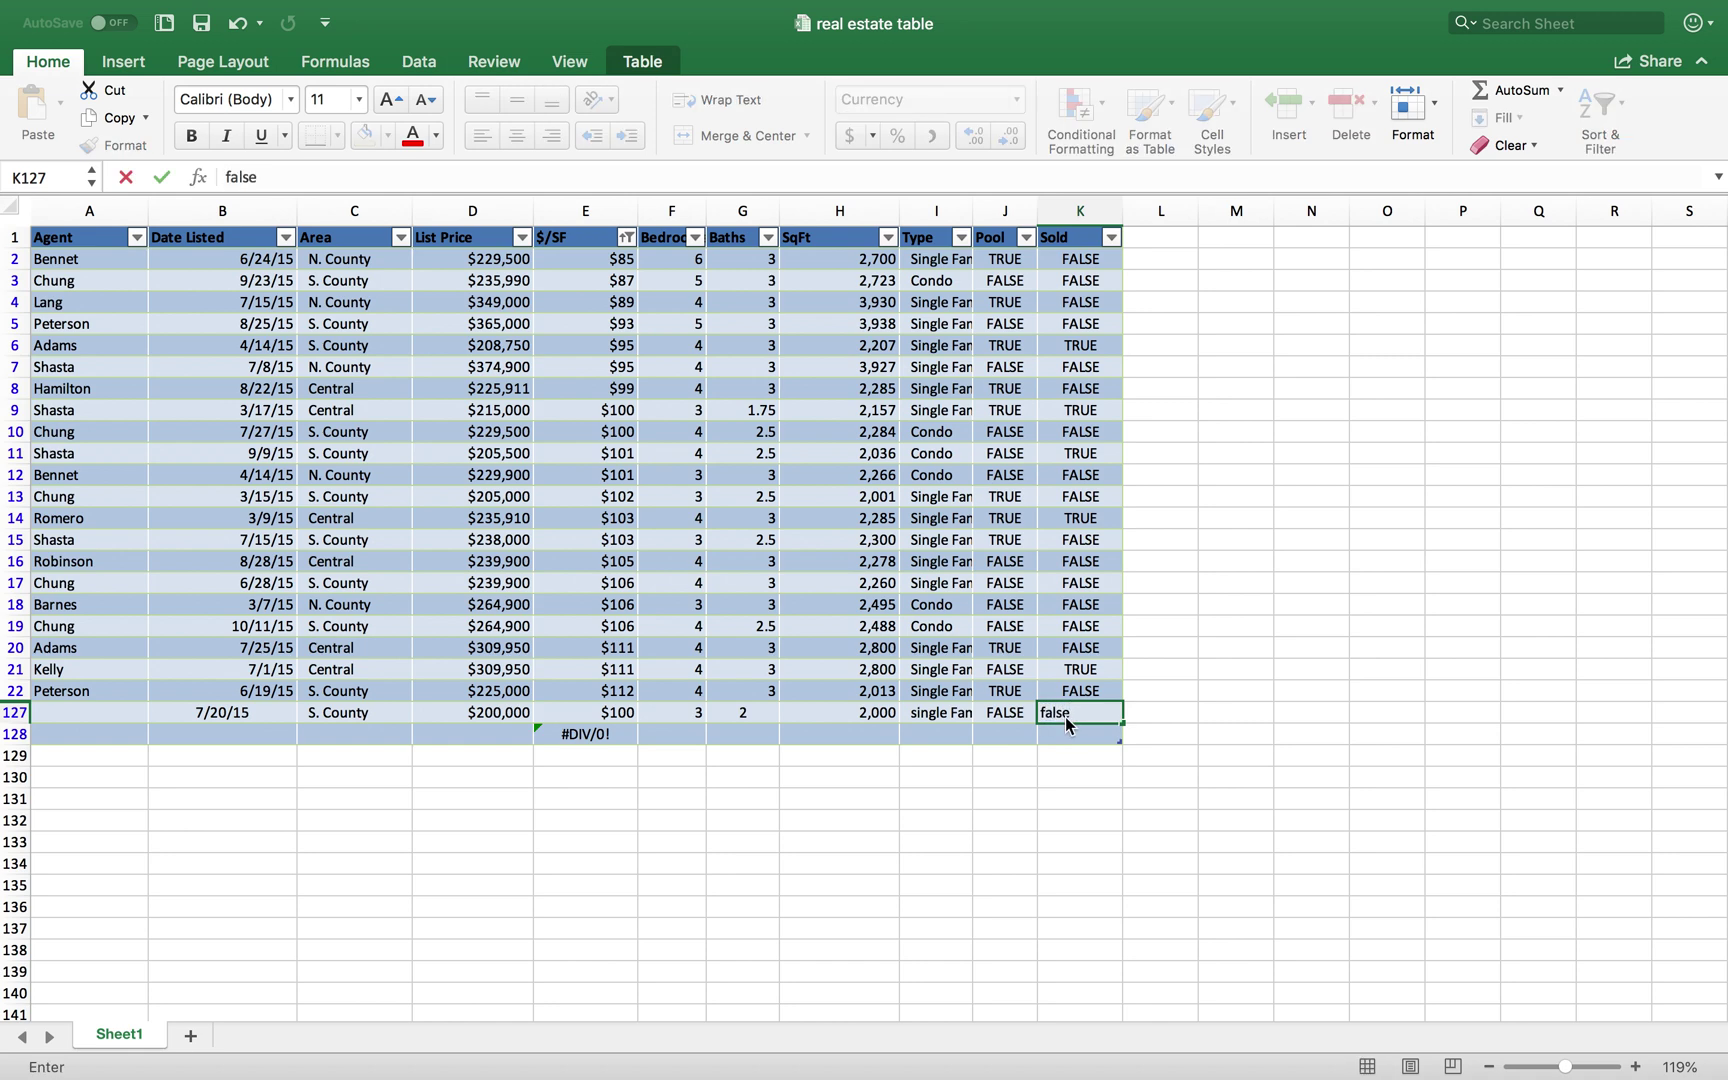
key(Return)
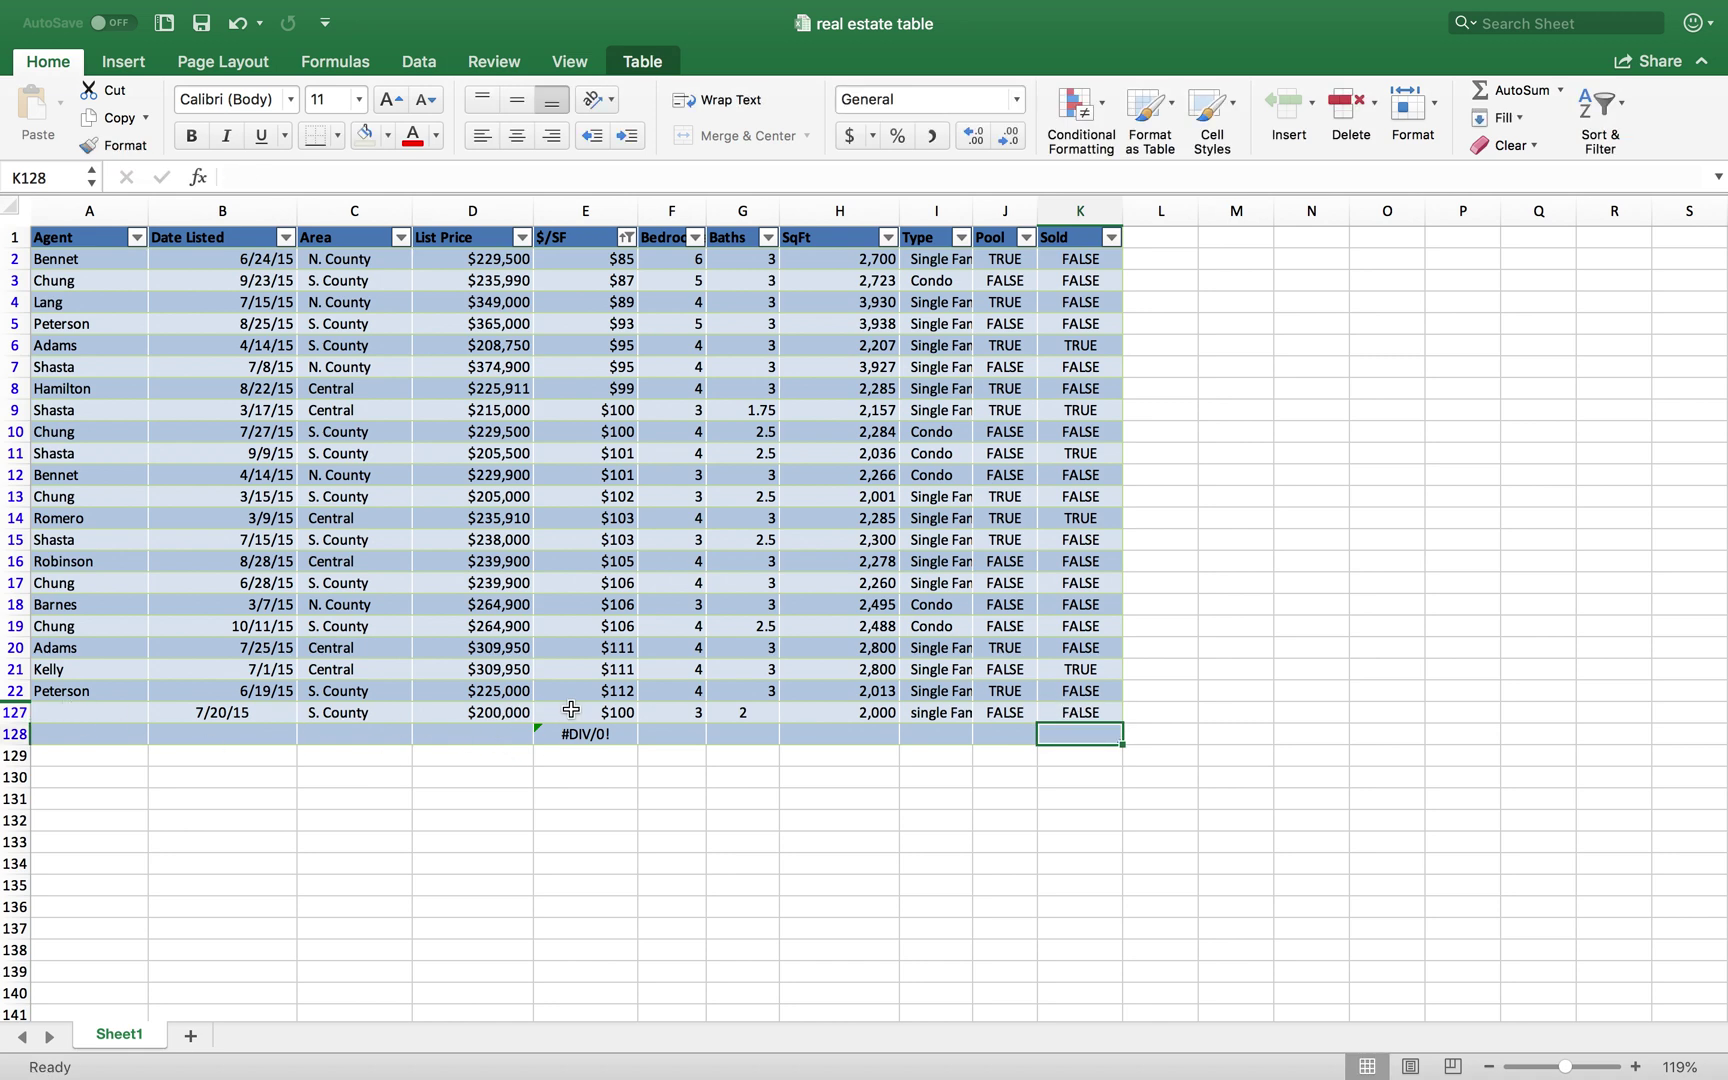
click(507, 711)
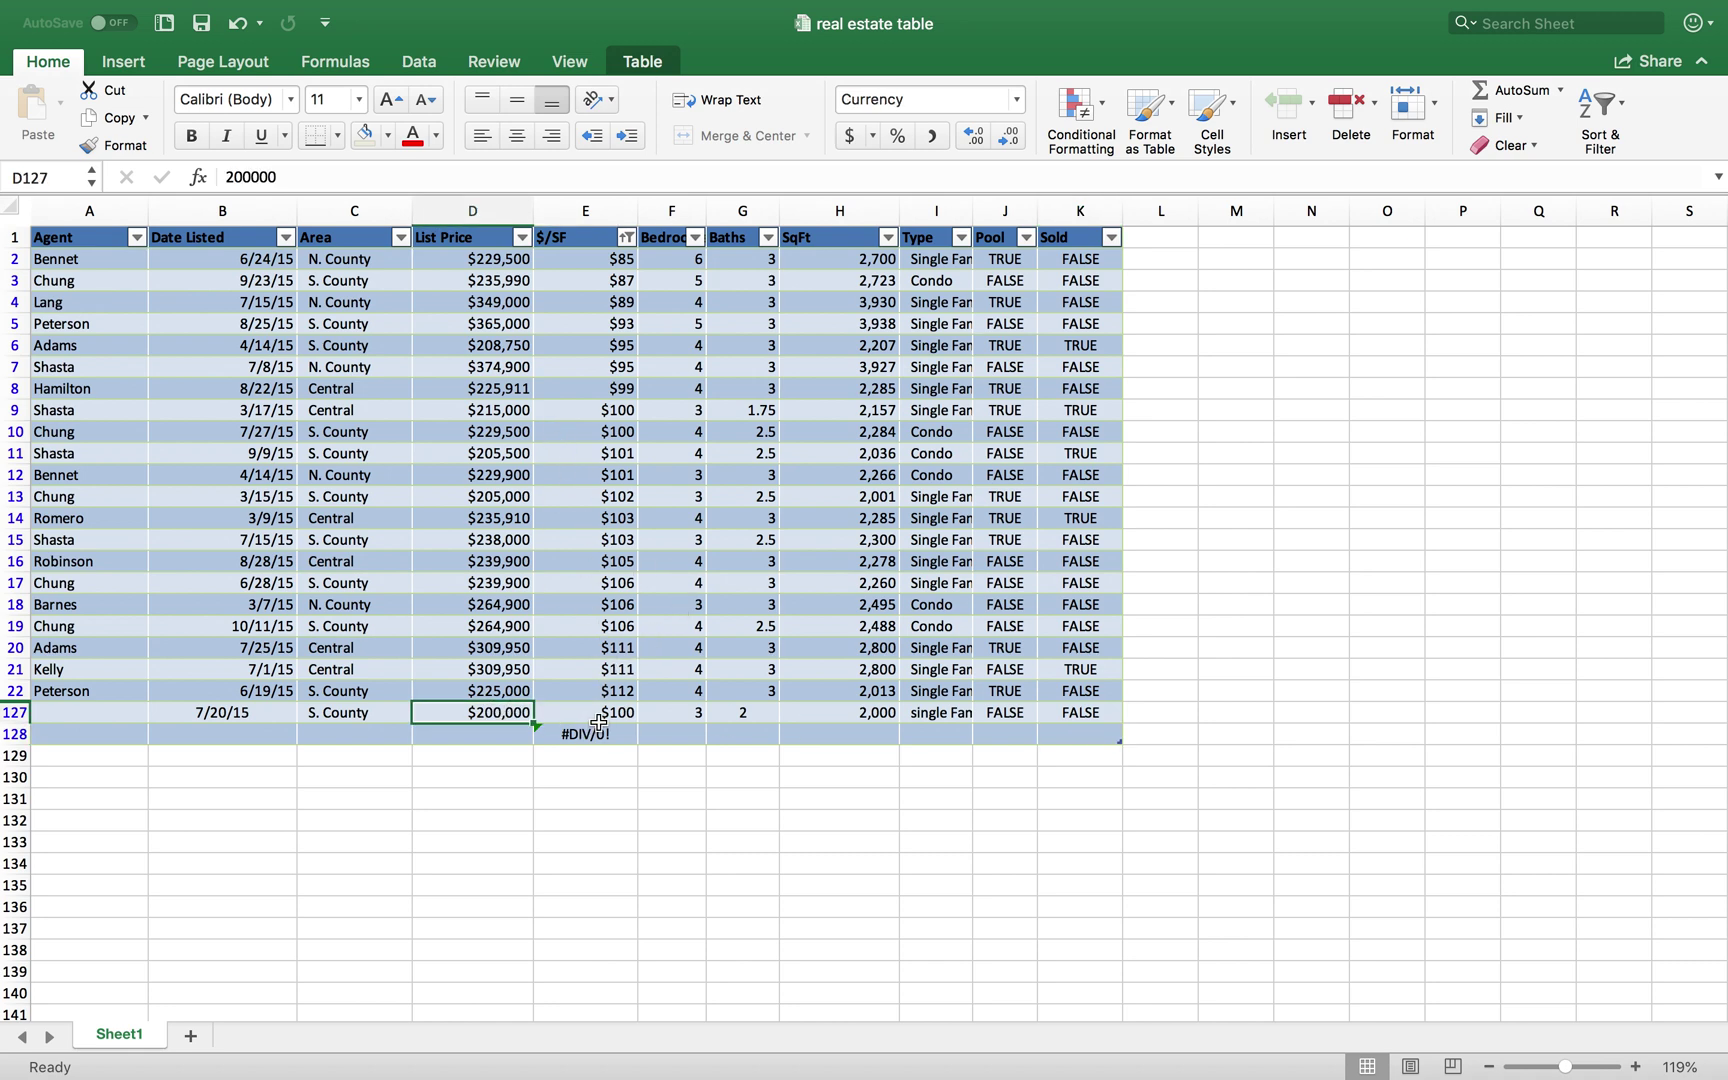
click(598, 714)
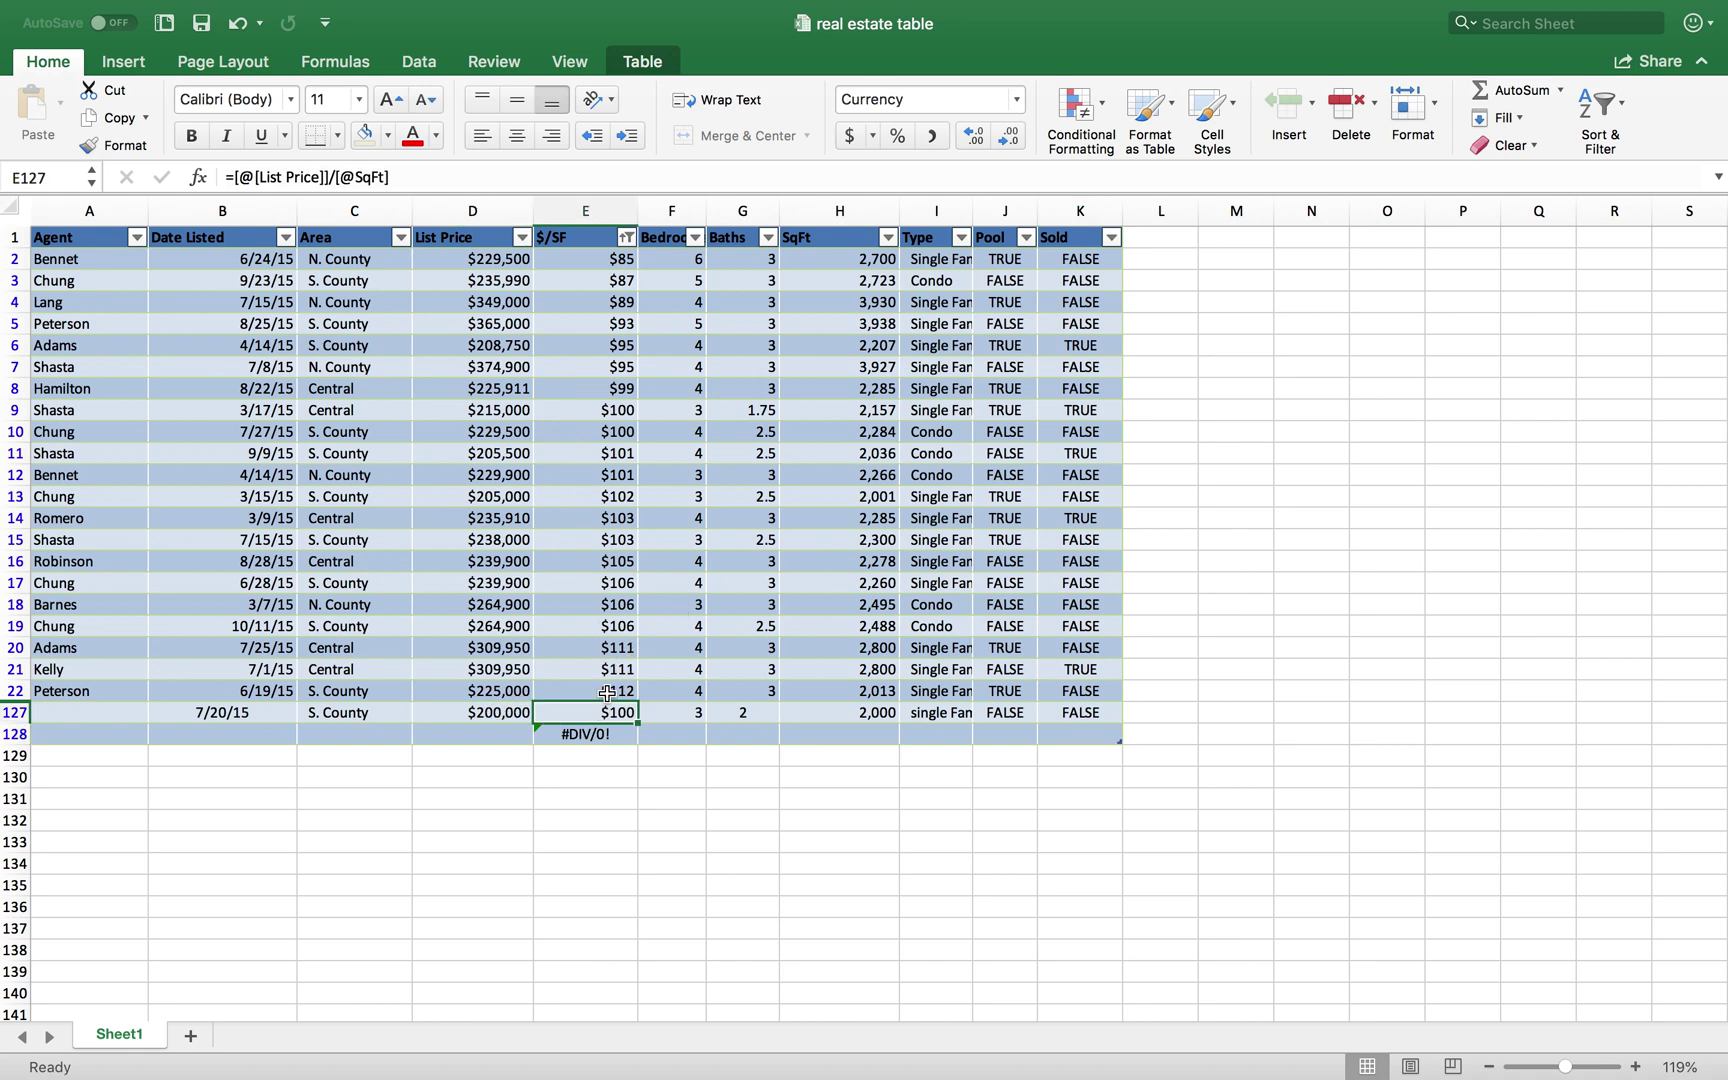
Re-sort the table by $/SF ascending, moving the $100 listing to row 10
click(628, 238)
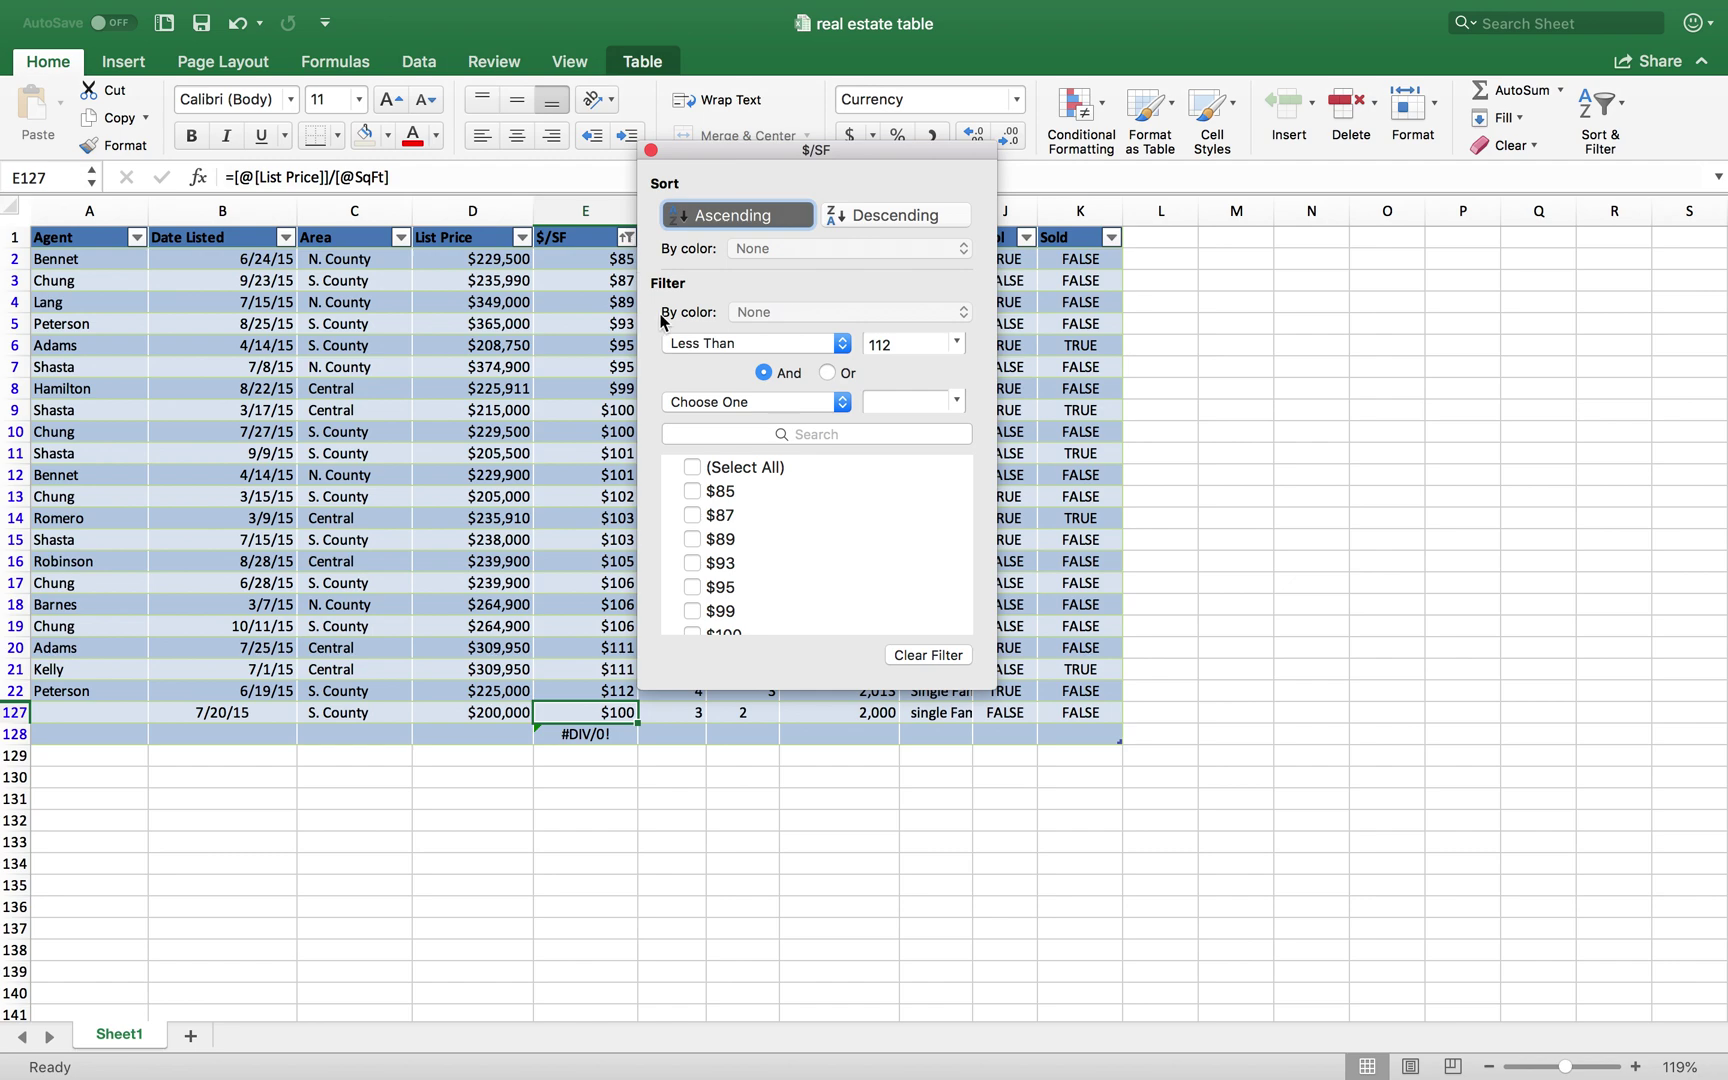
click(738, 218)
click(698, 862)
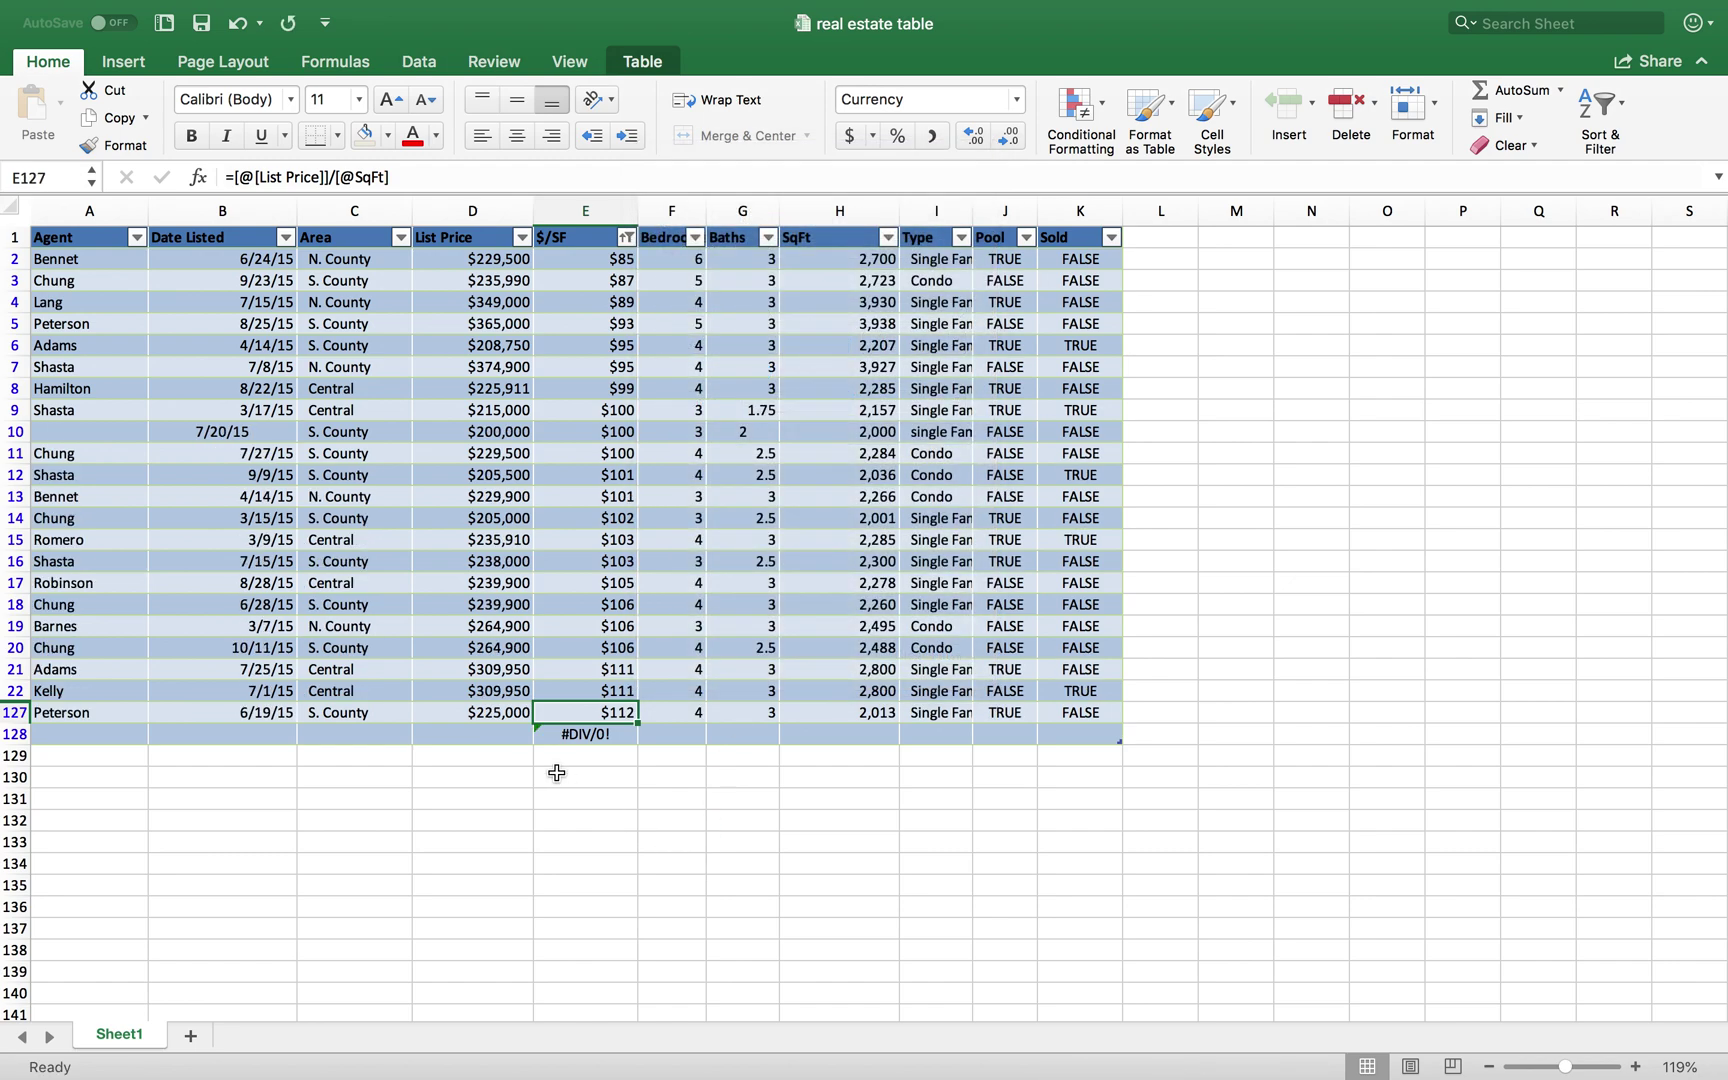
Delete the stray #DIV/0! error in cell E128
click(610, 735)
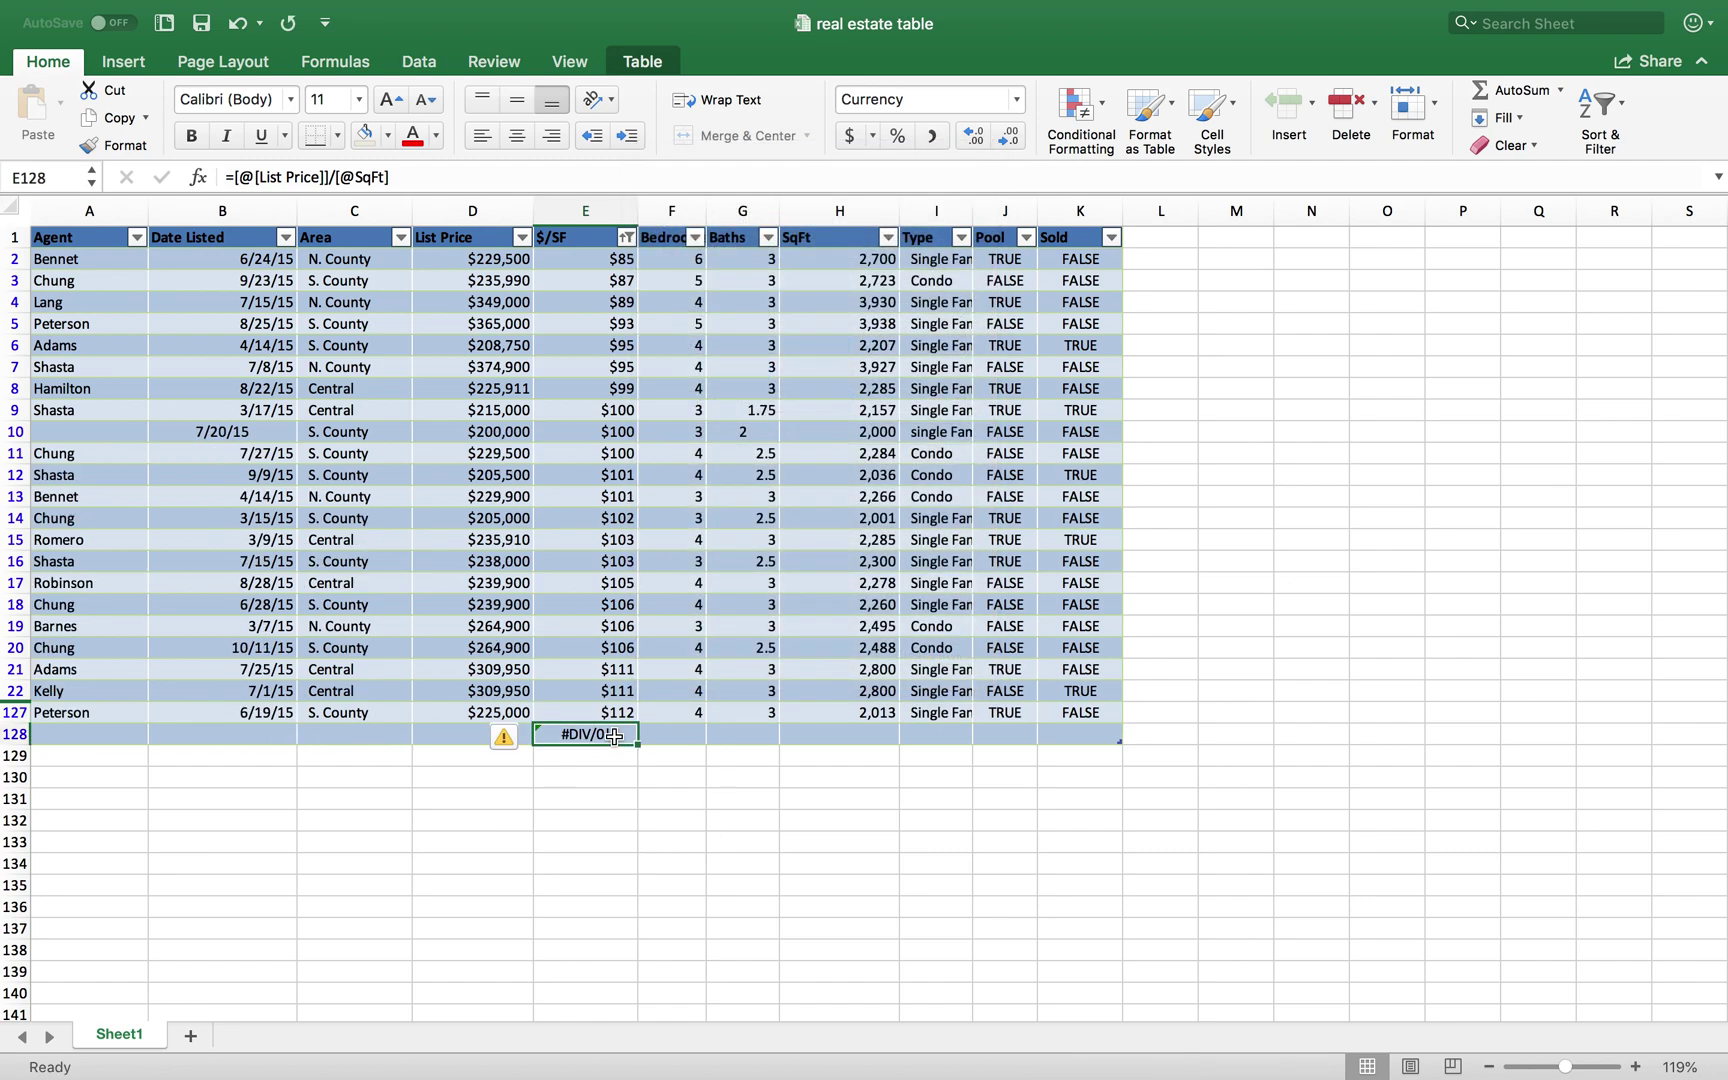
key(Delete)
click(339, 817)
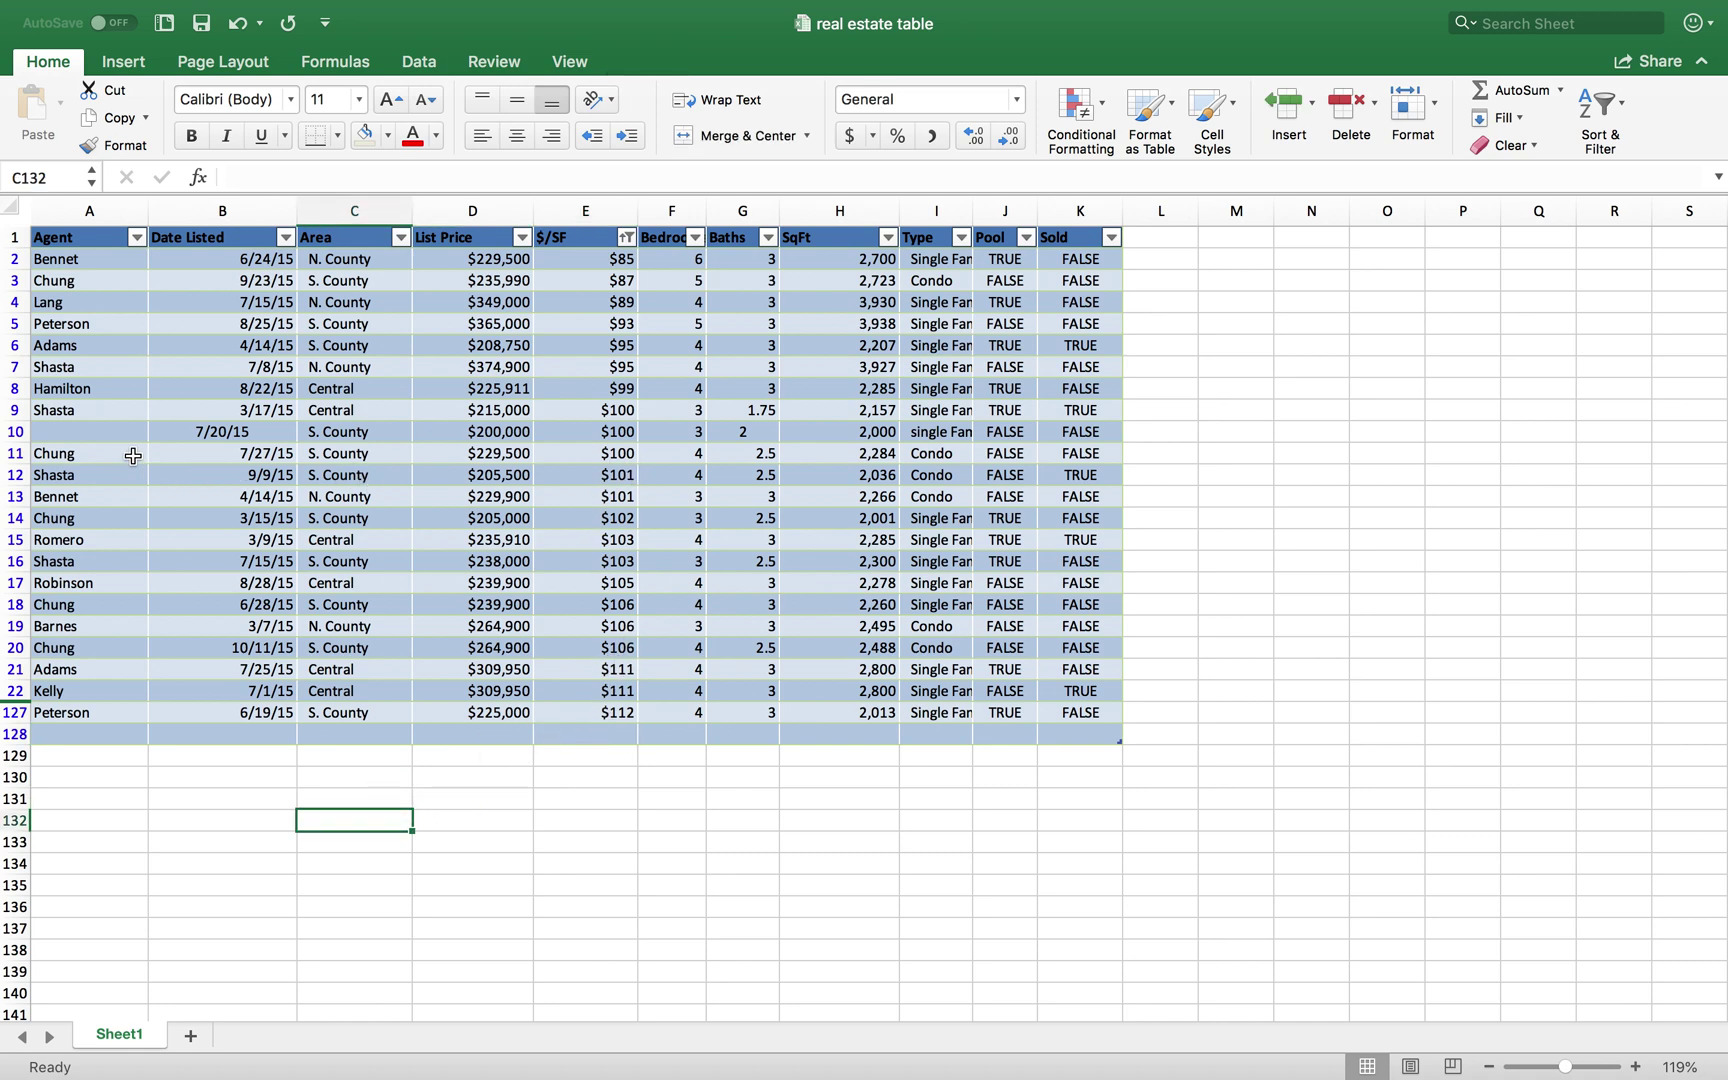
Enter the agent's name in cell A10 for the 7/20/15 listing
click(100, 432)
text(Chung)
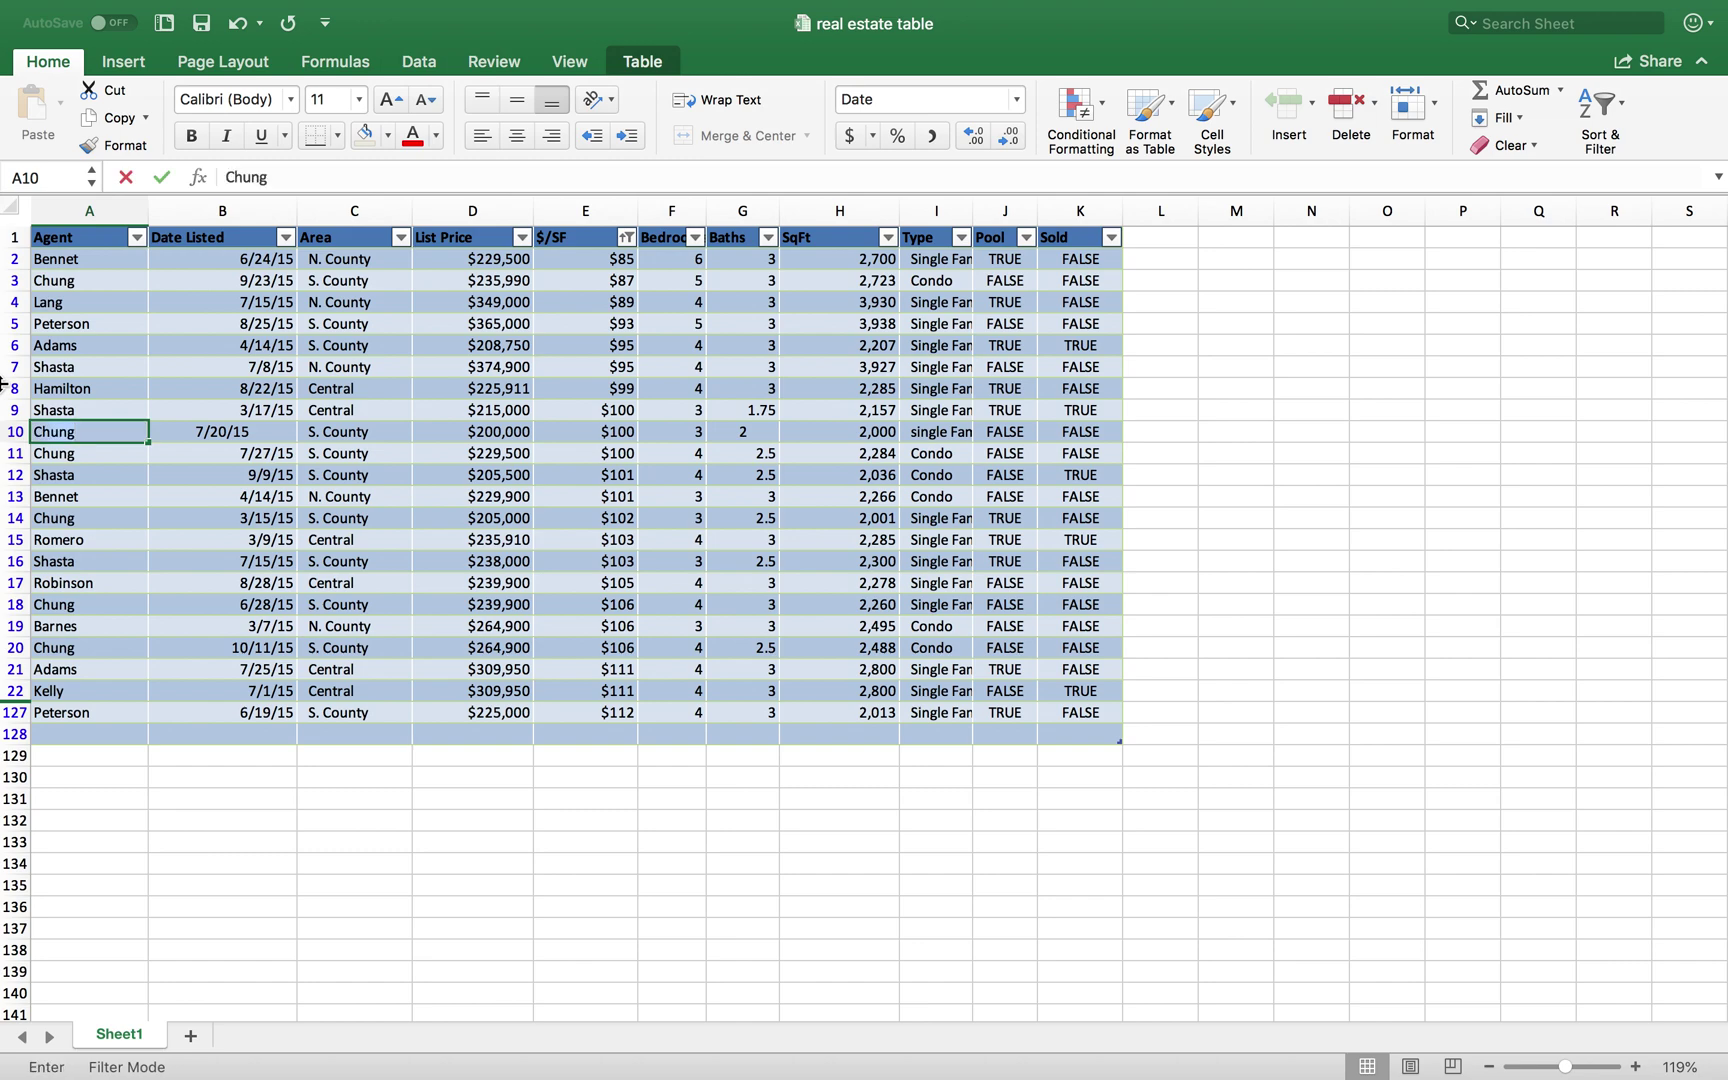
key(Tab)
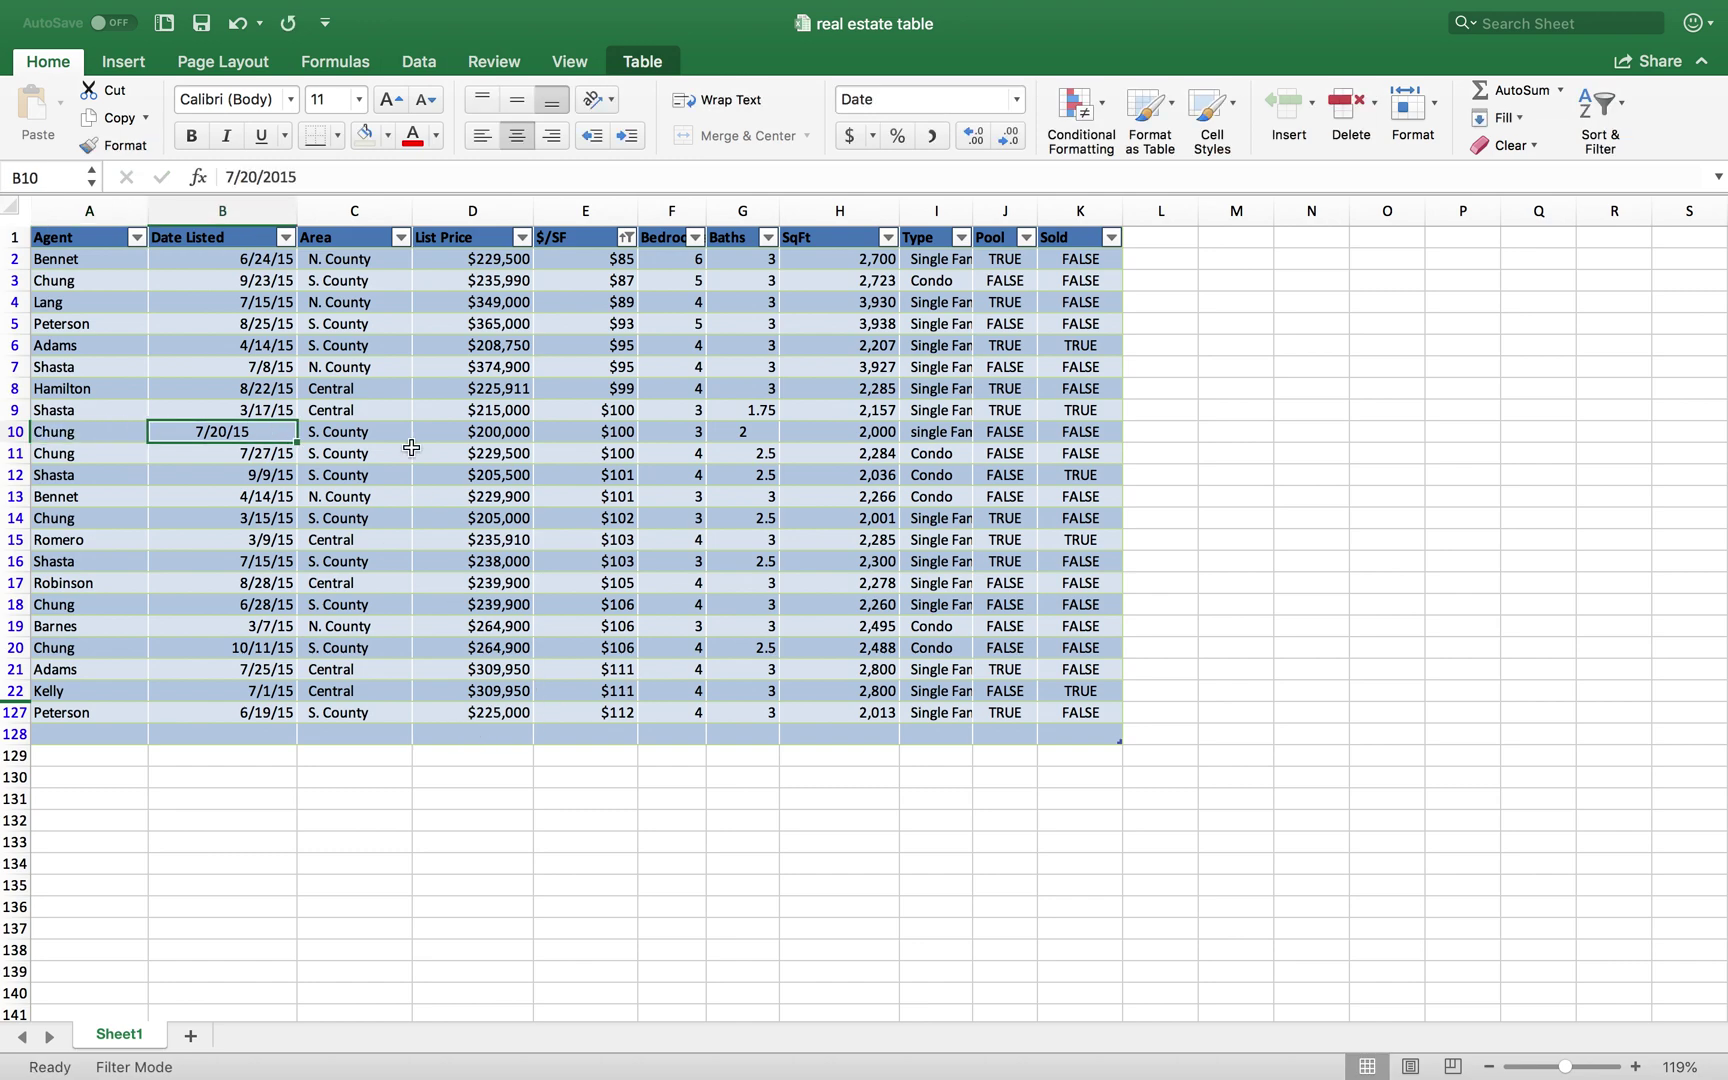